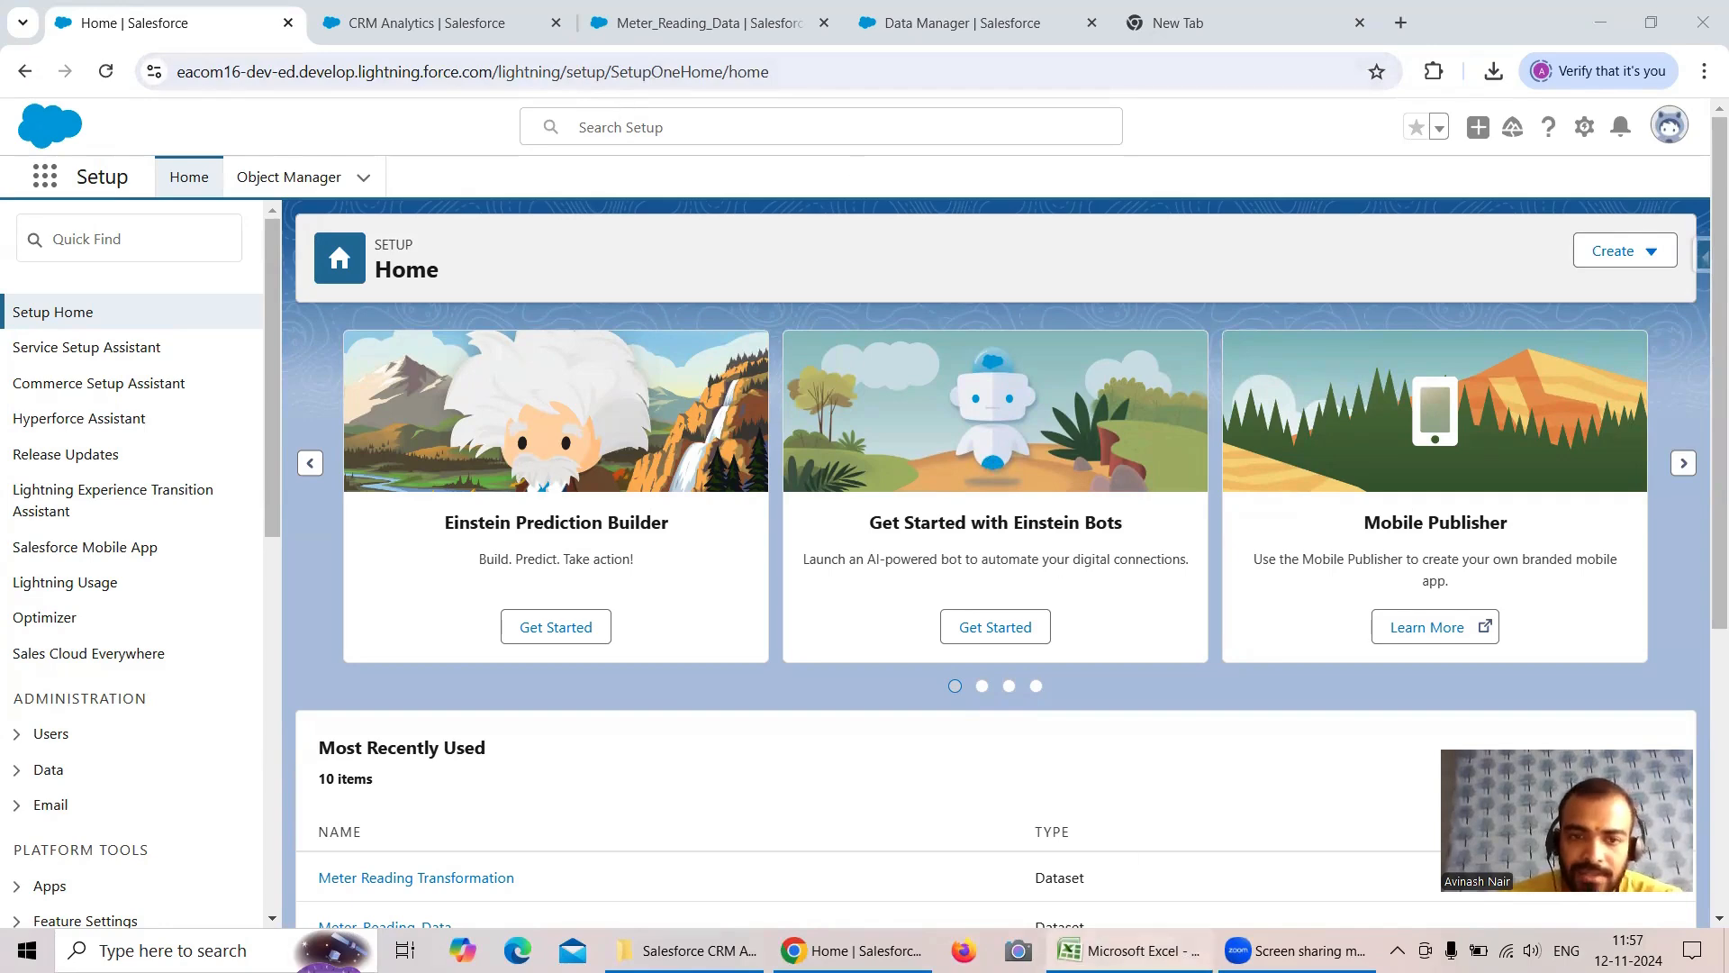
- Glance at the Excel meter reading sheet, then filter the CRM Analytics lens to Device Code equals H134
click(1130, 950)
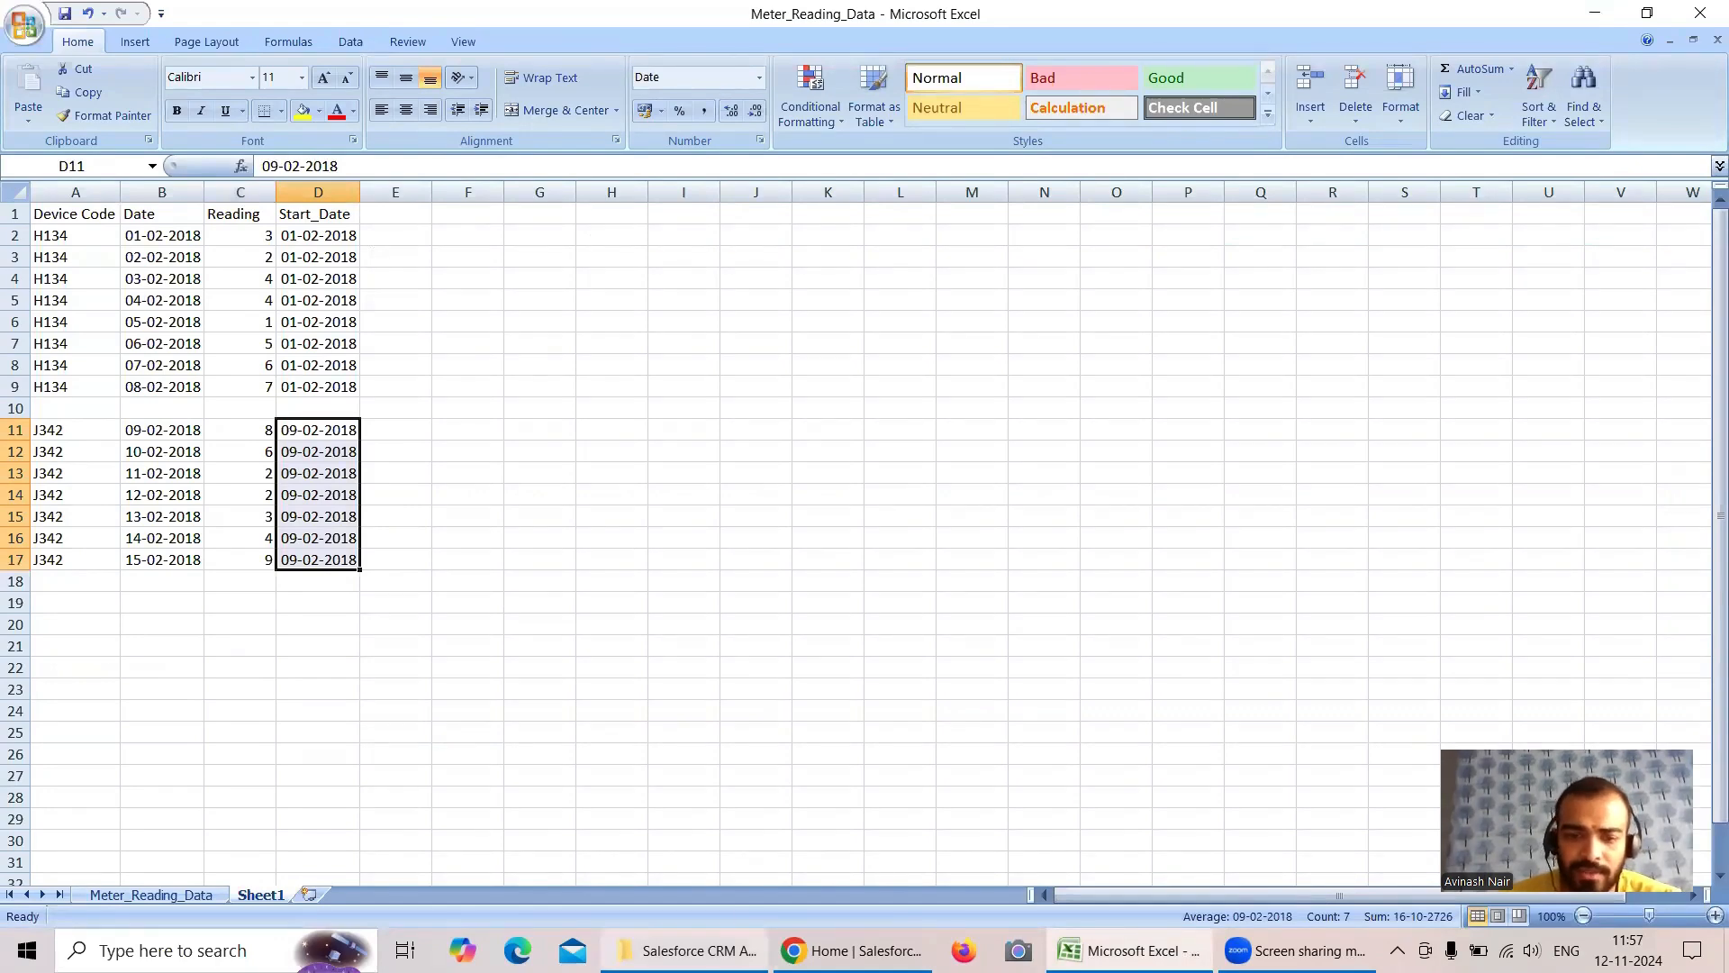
click(811, 951)
click(456, 27)
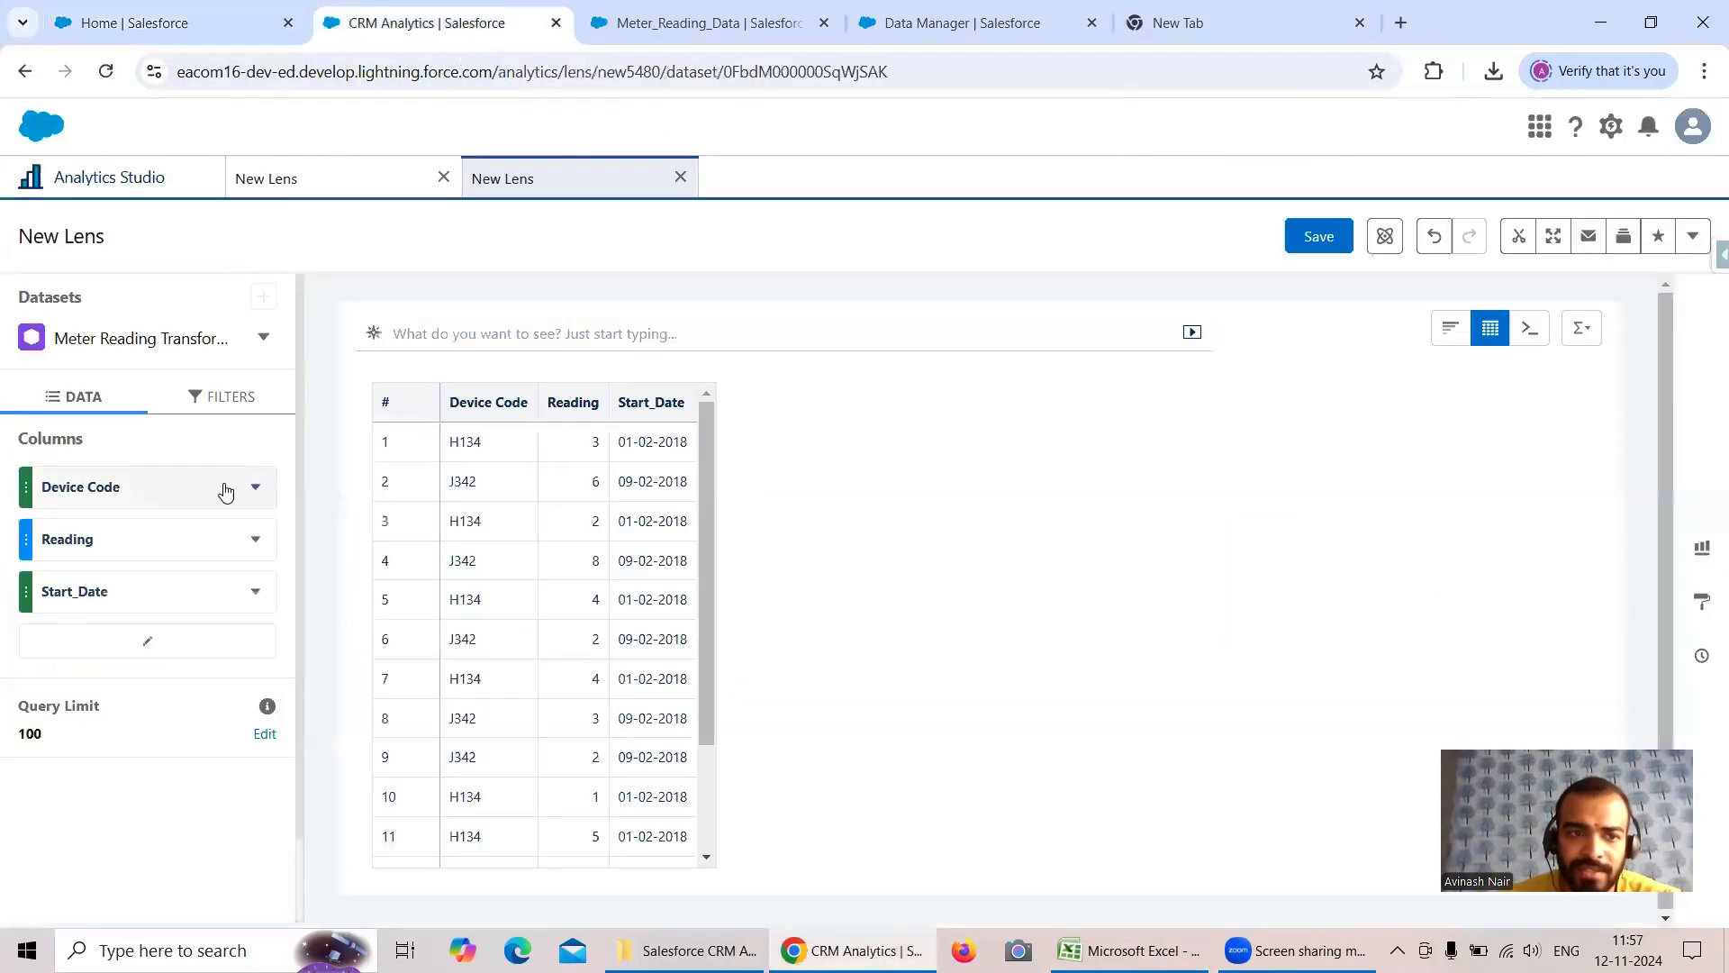
click(203, 401)
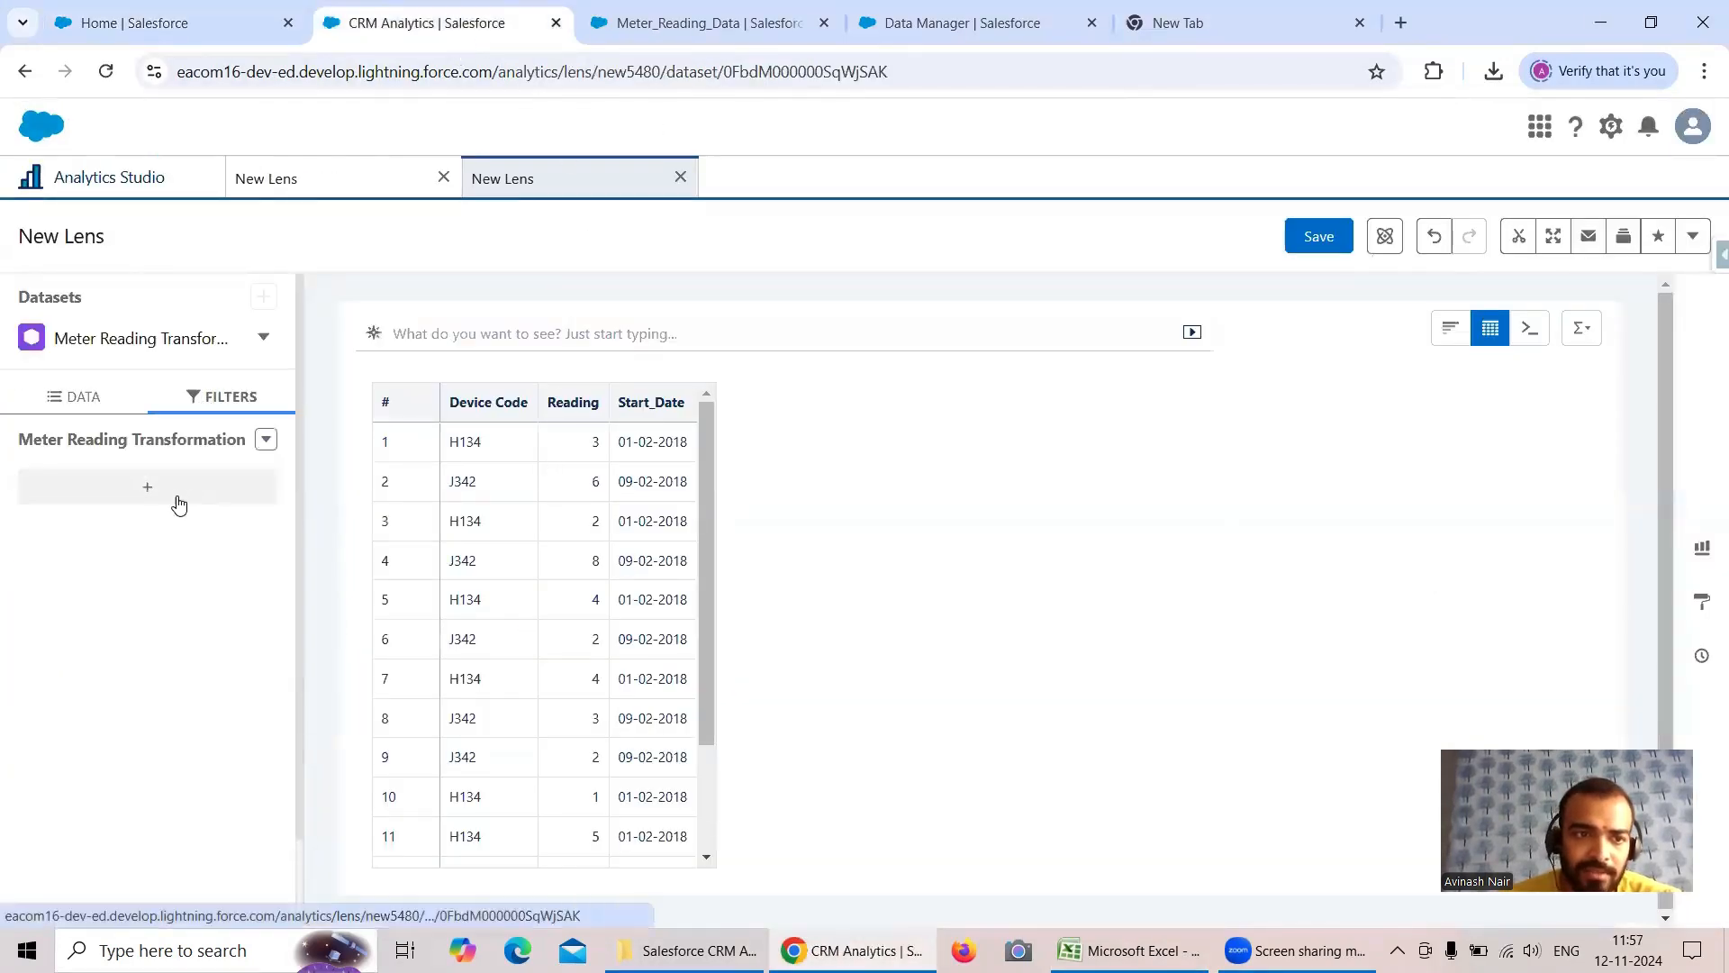
click(171, 493)
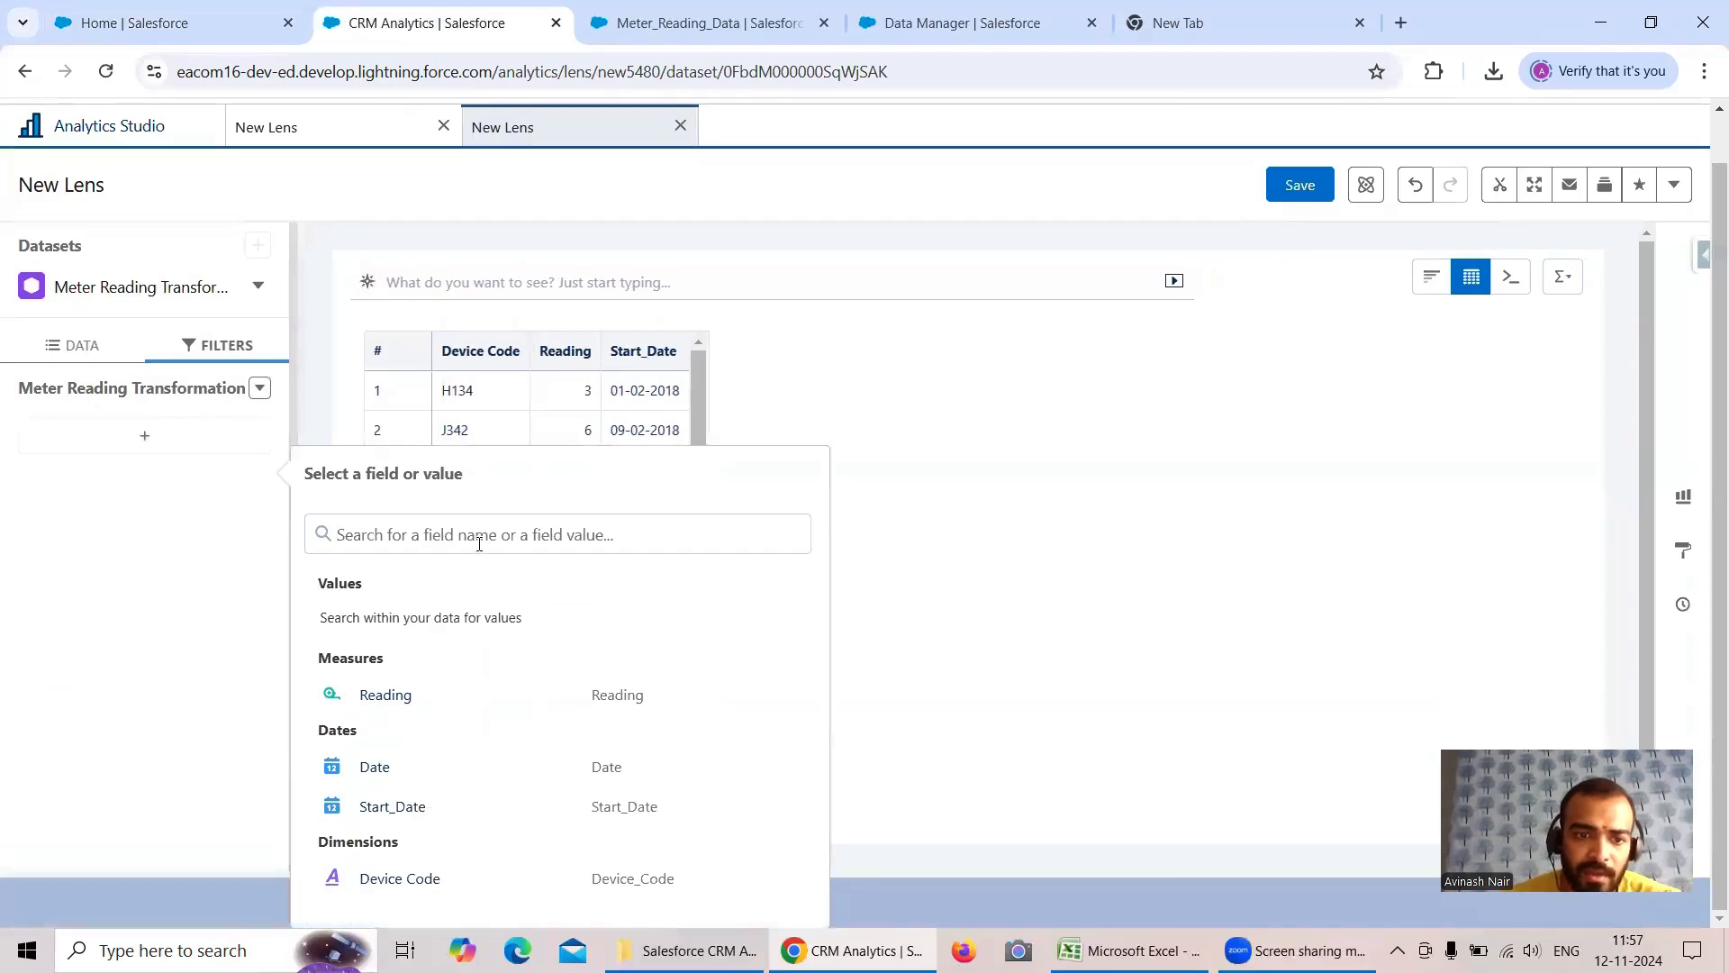
click(425, 878)
click(390, 696)
click(772, 887)
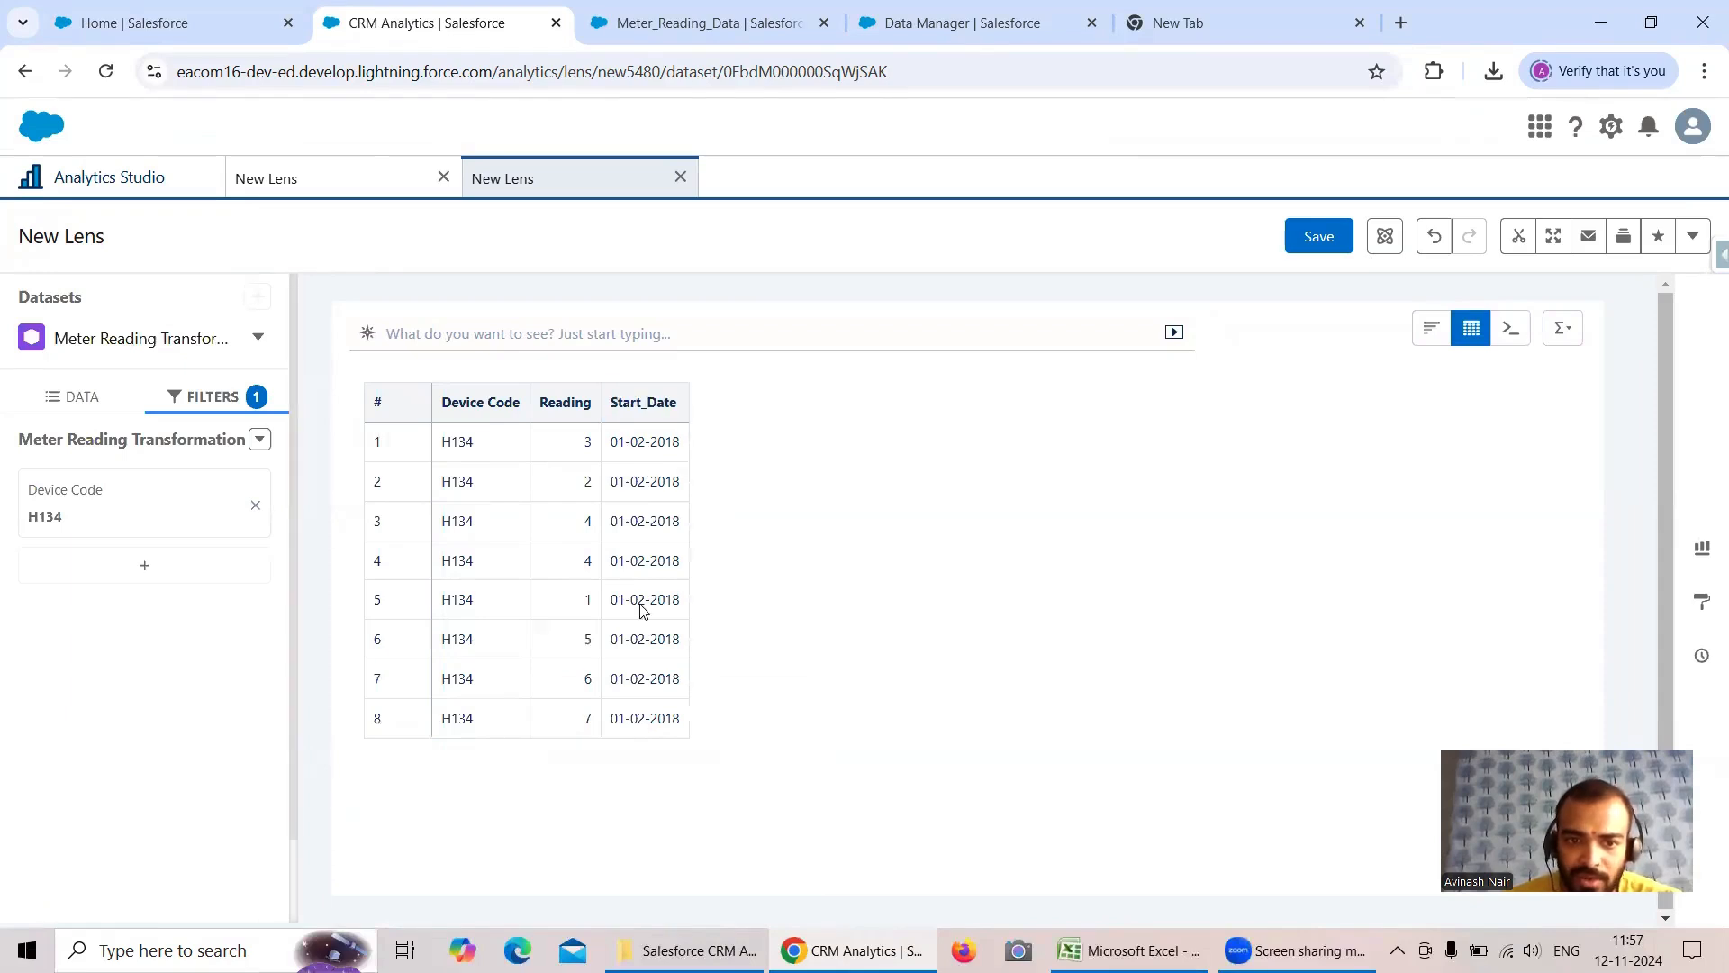
- Add the Date column to the lens table and place it between Device Code and Reading
click(56, 416)
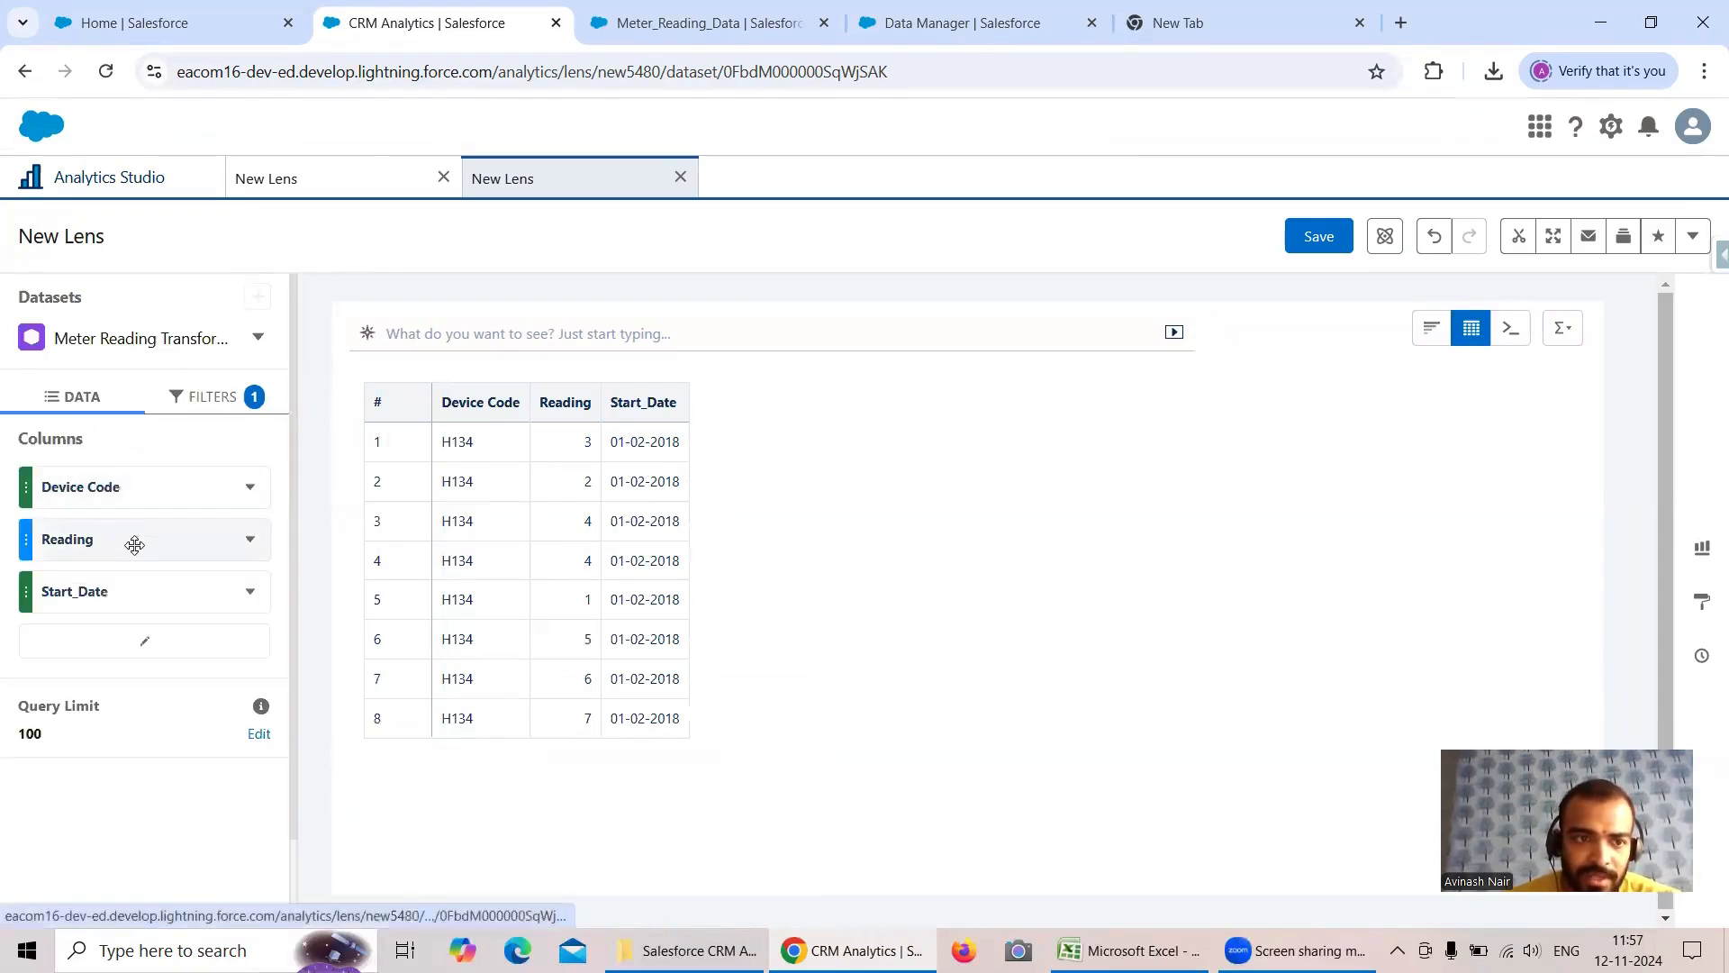
click(141, 641)
click(400, 369)
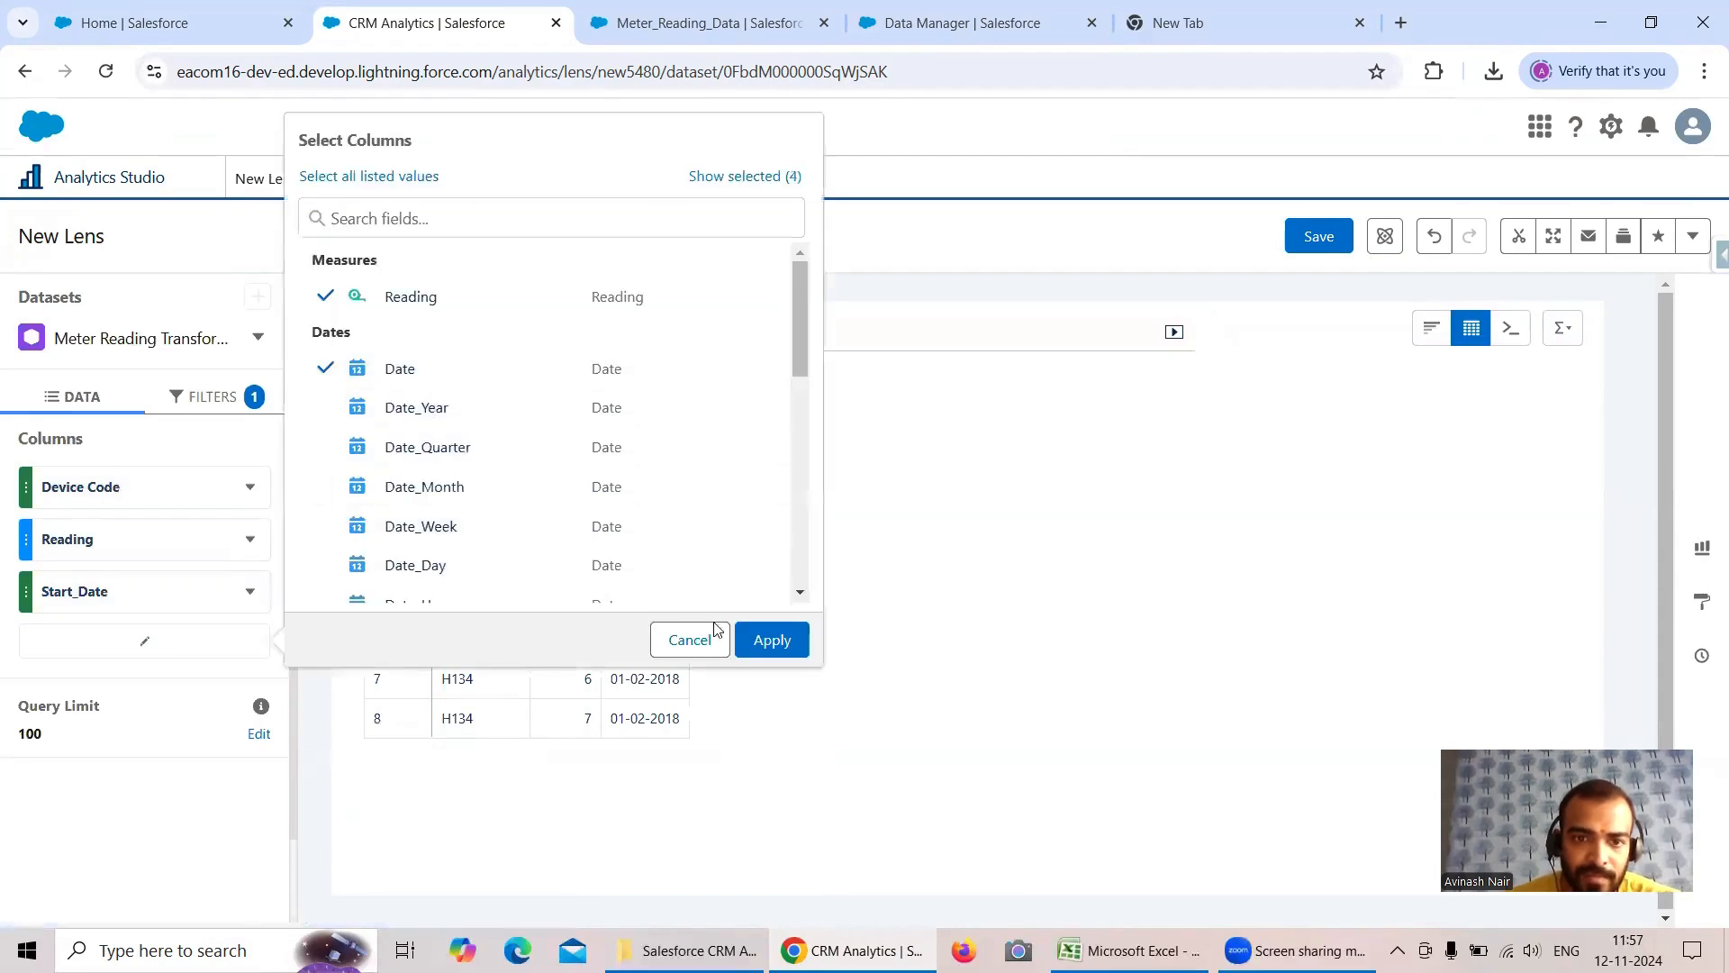
click(772, 640)
drag(111, 643, 106, 535)
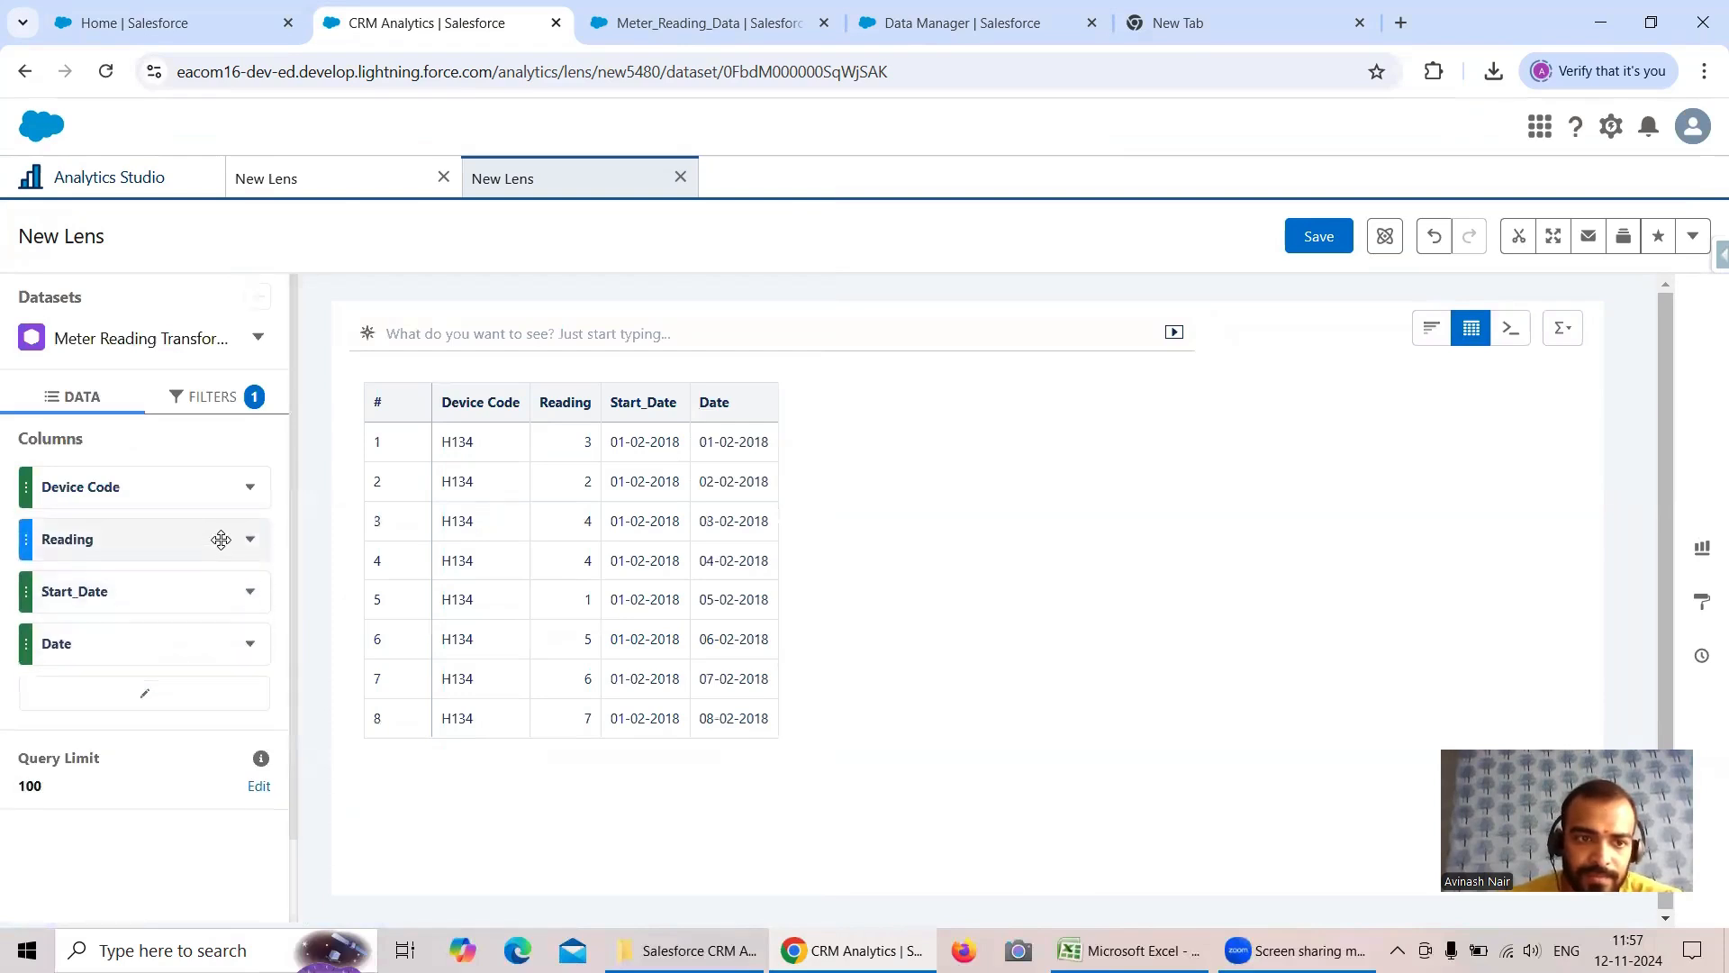
drag(142, 637, 161, 521)
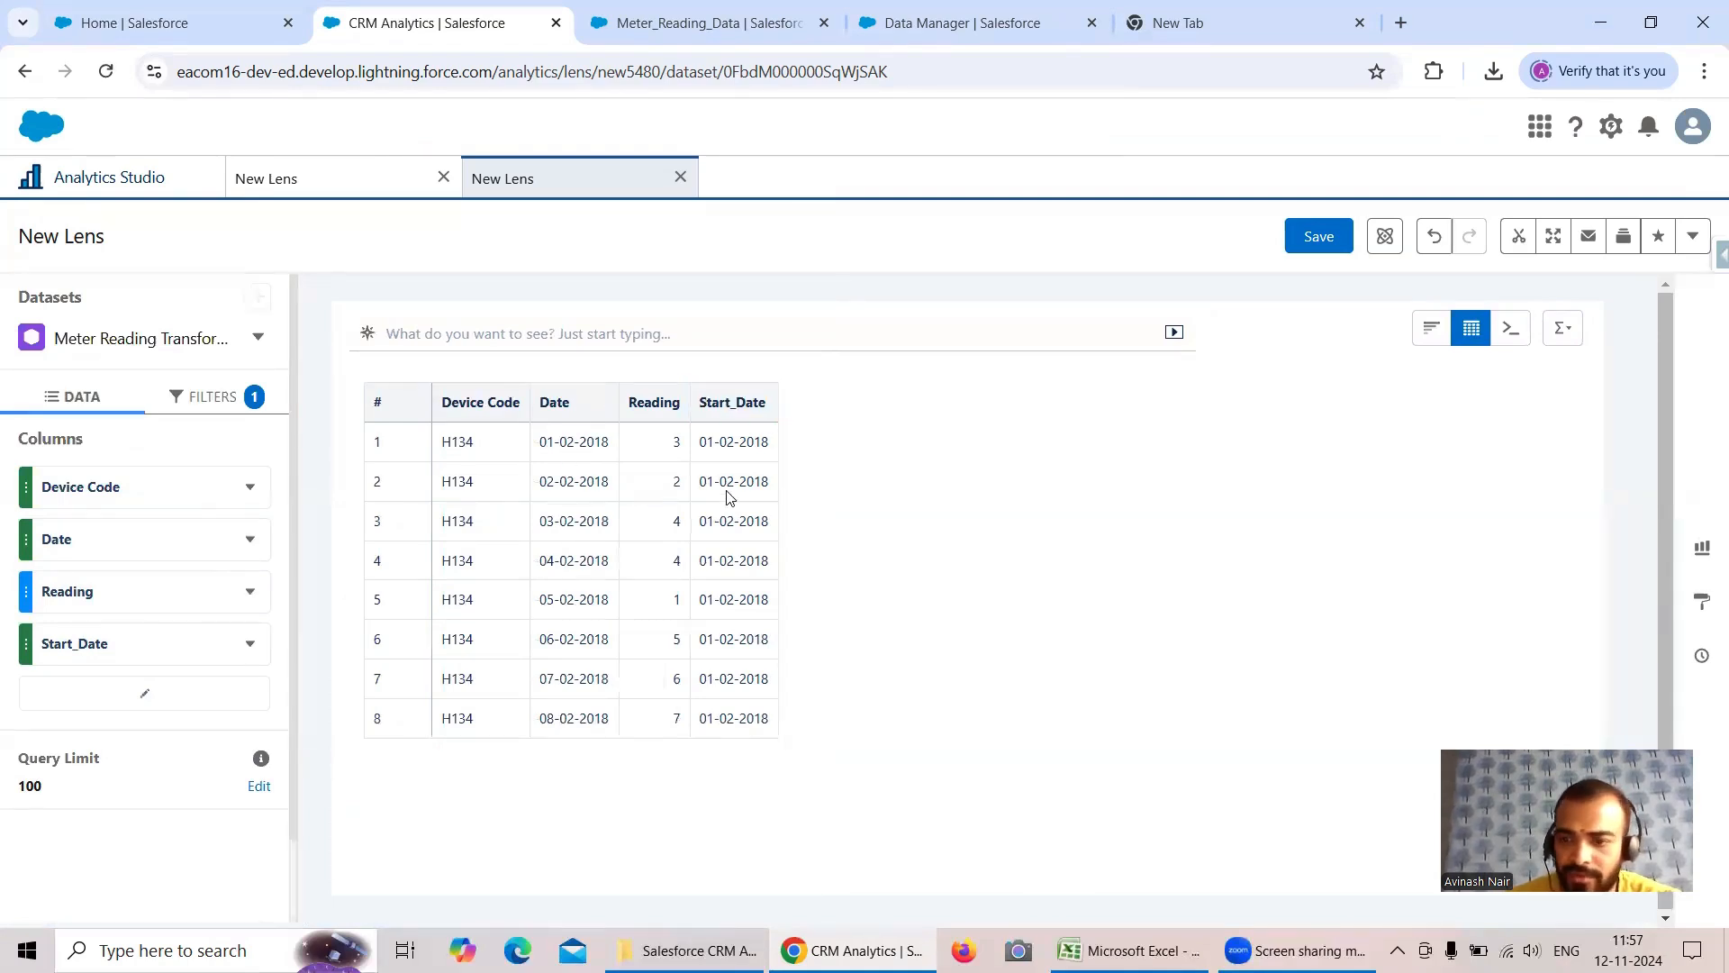
- Compare with the Excel sheet, then change the lens's Device Code filter to J342
click(1130, 950)
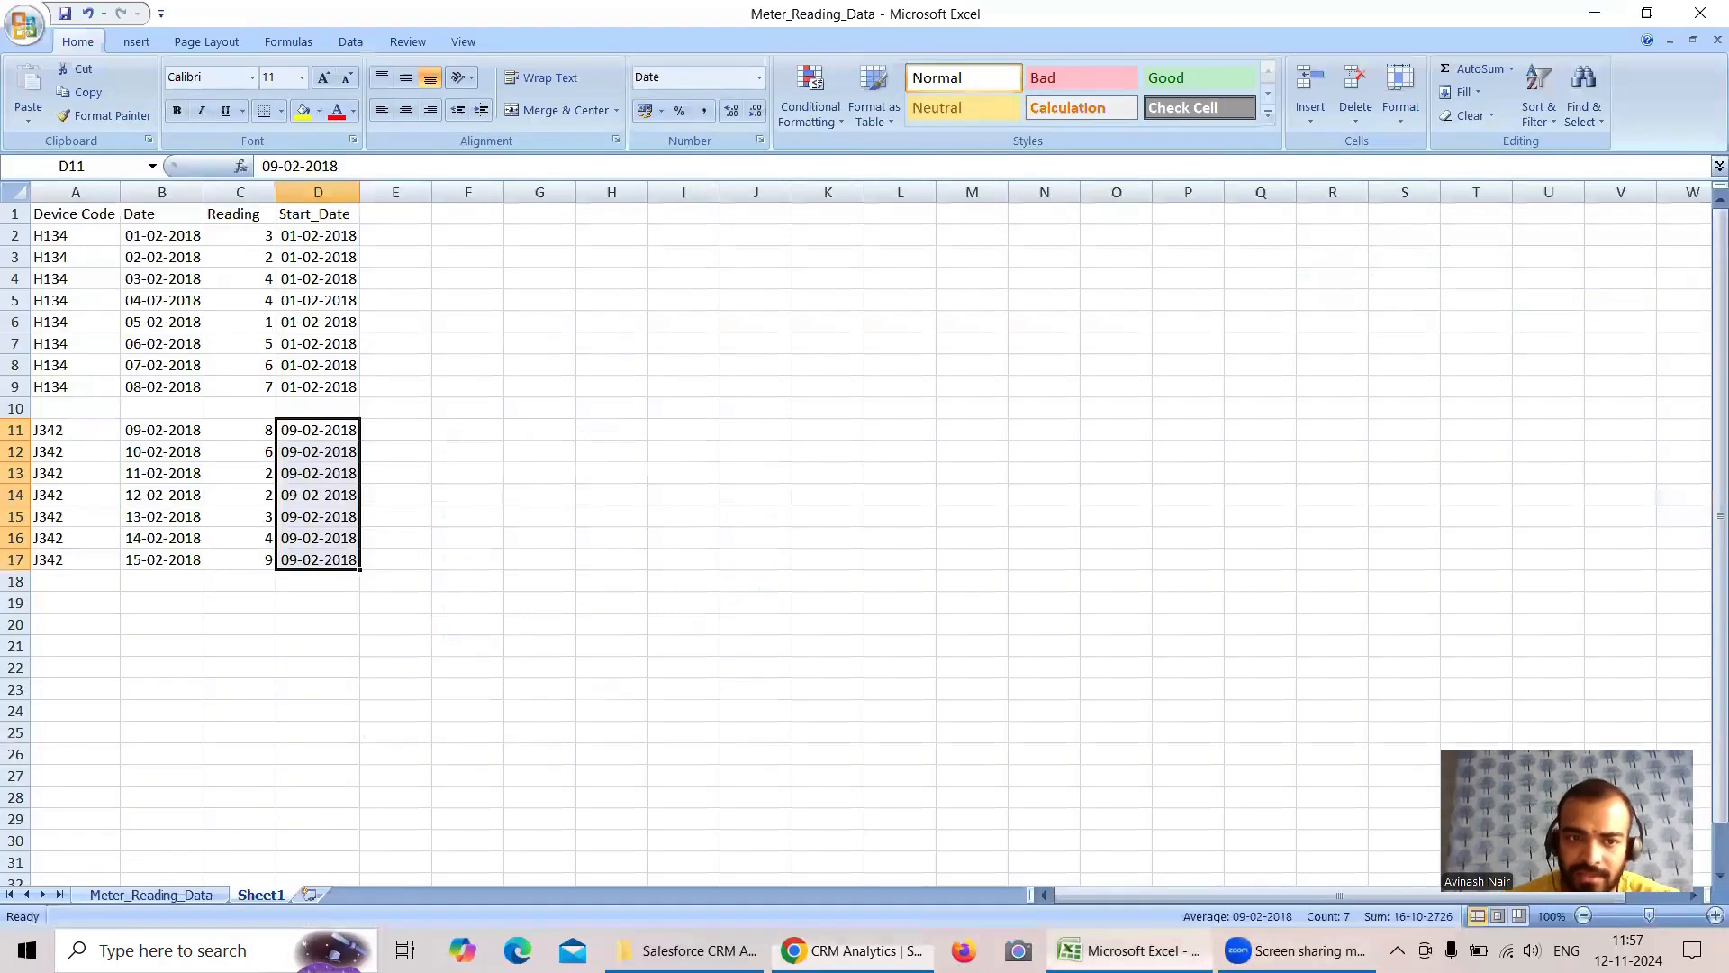
key(alt+Tab)
click(239, 396)
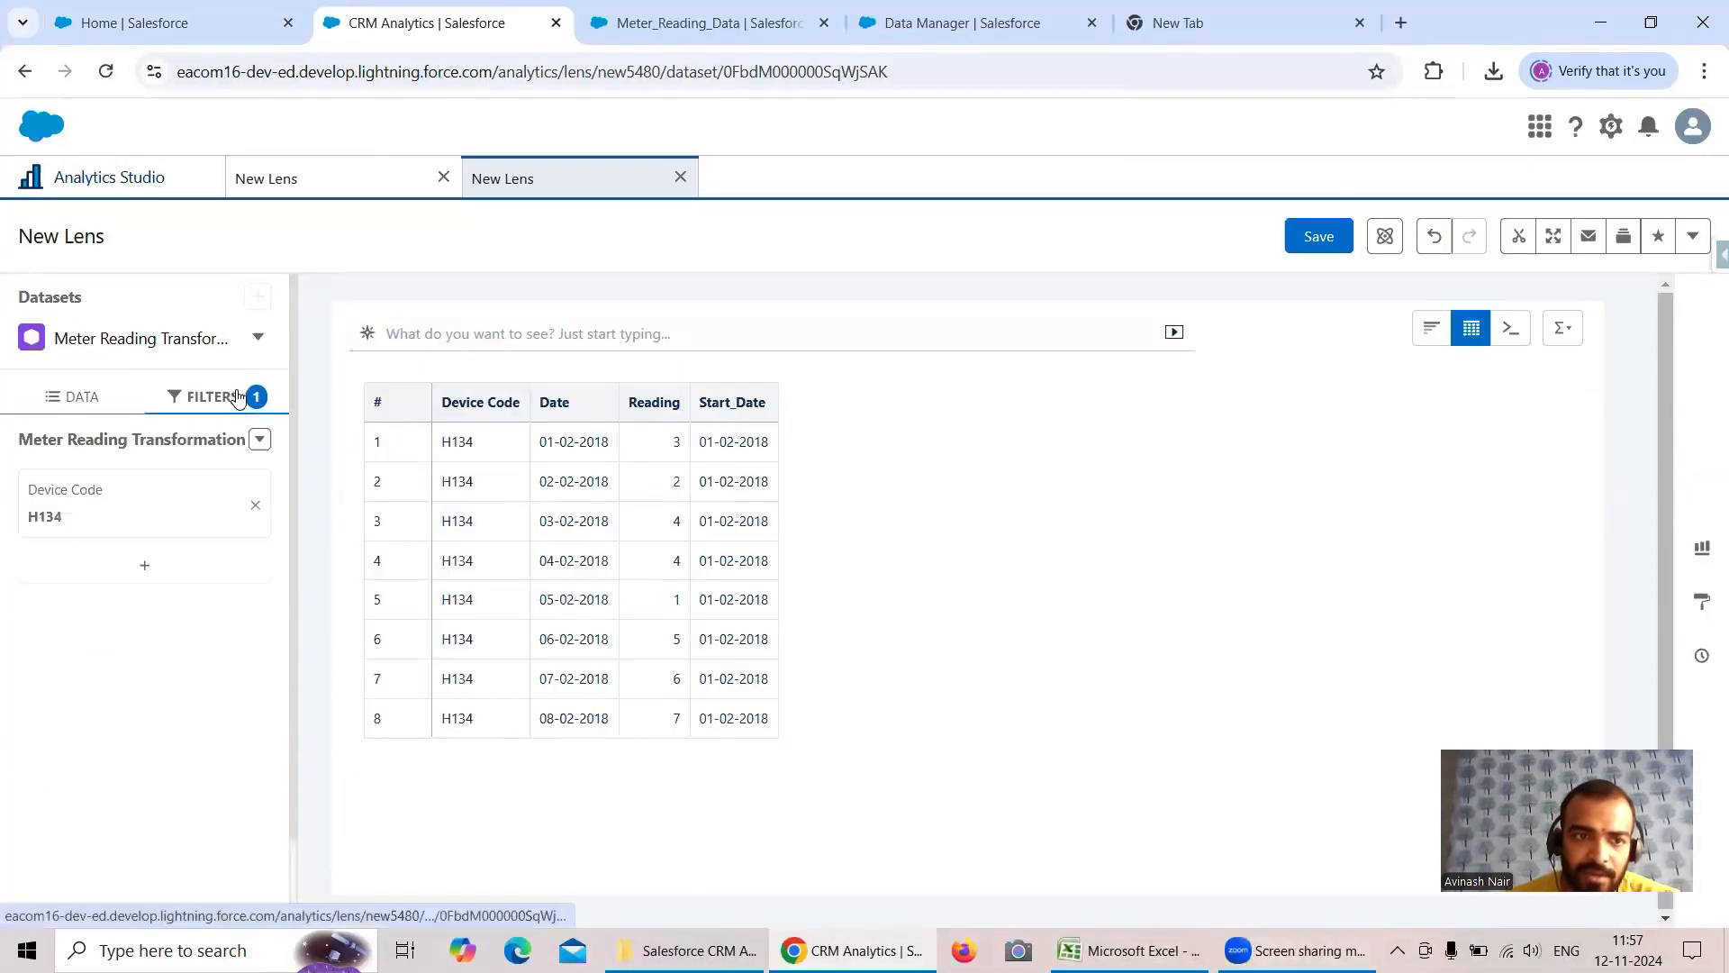
click(140, 512)
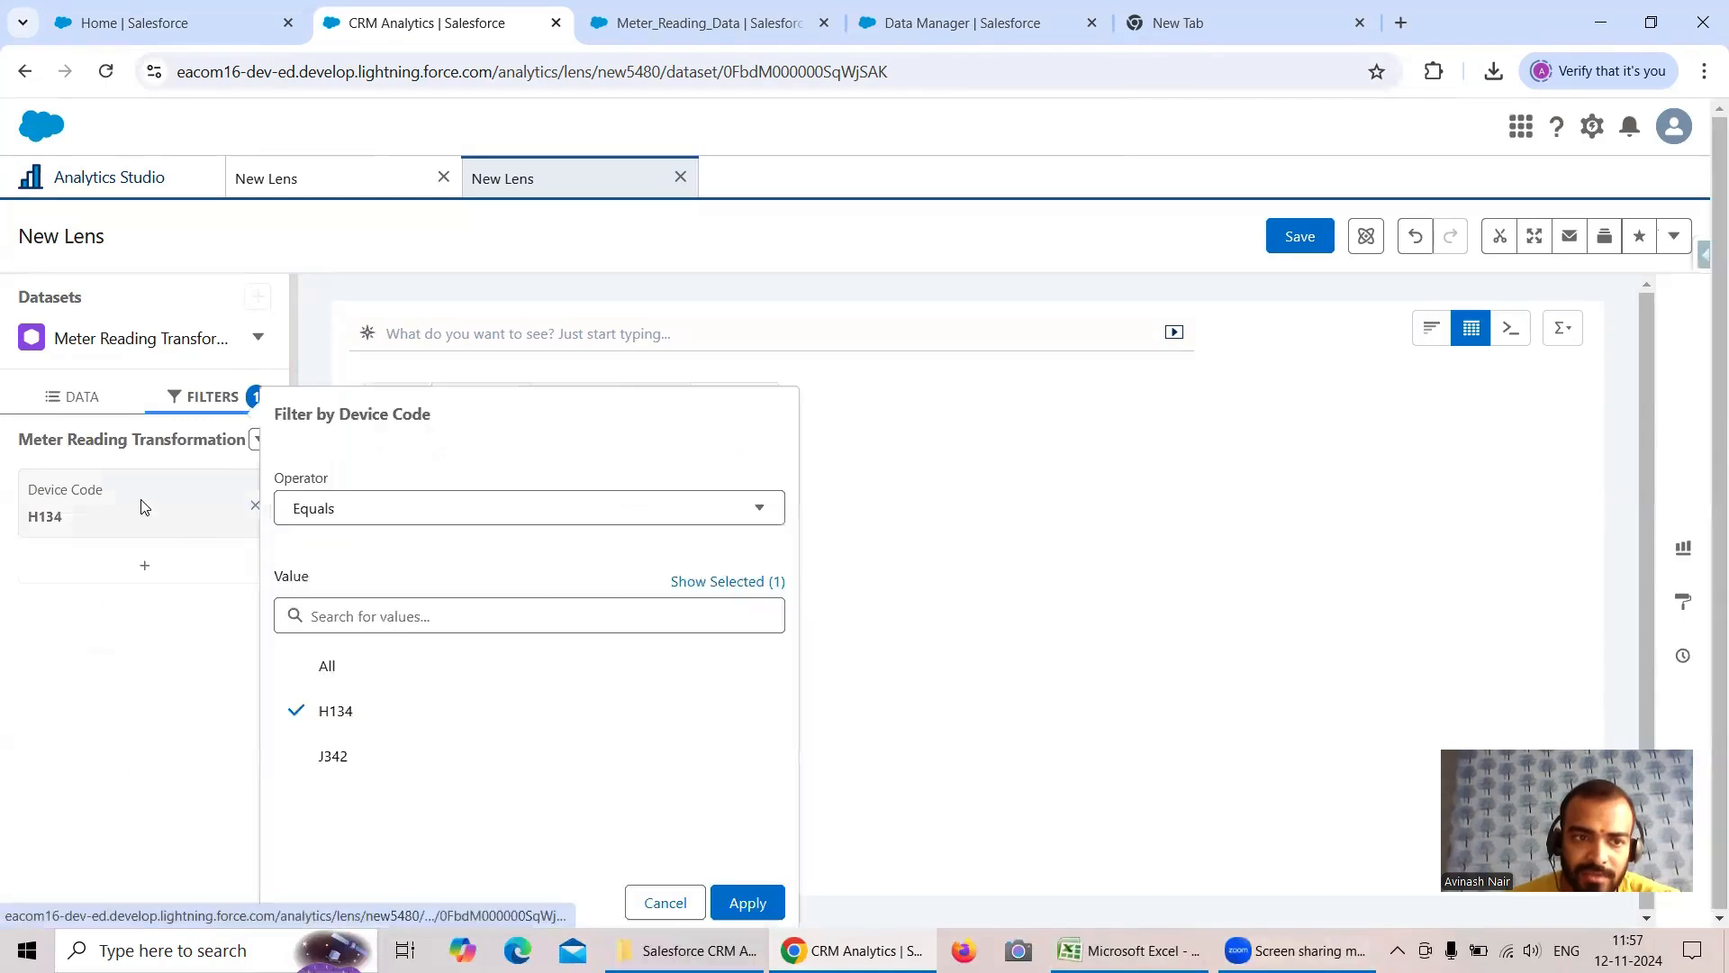
click(357, 713)
click(359, 757)
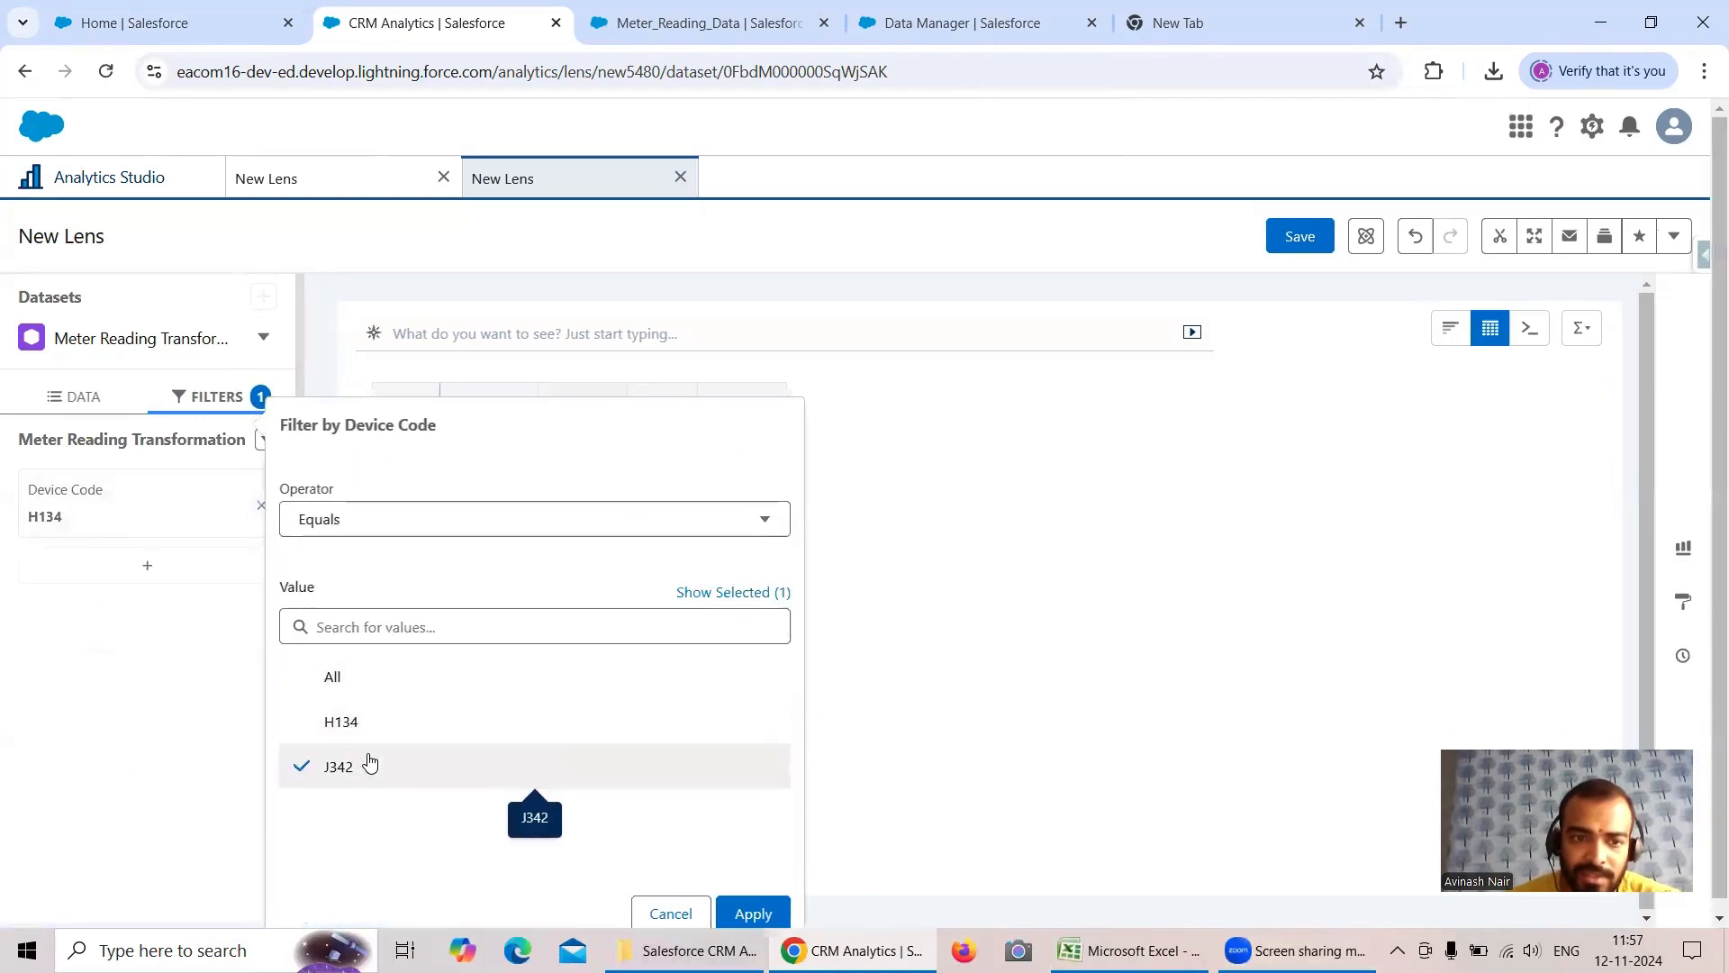
click(754, 914)
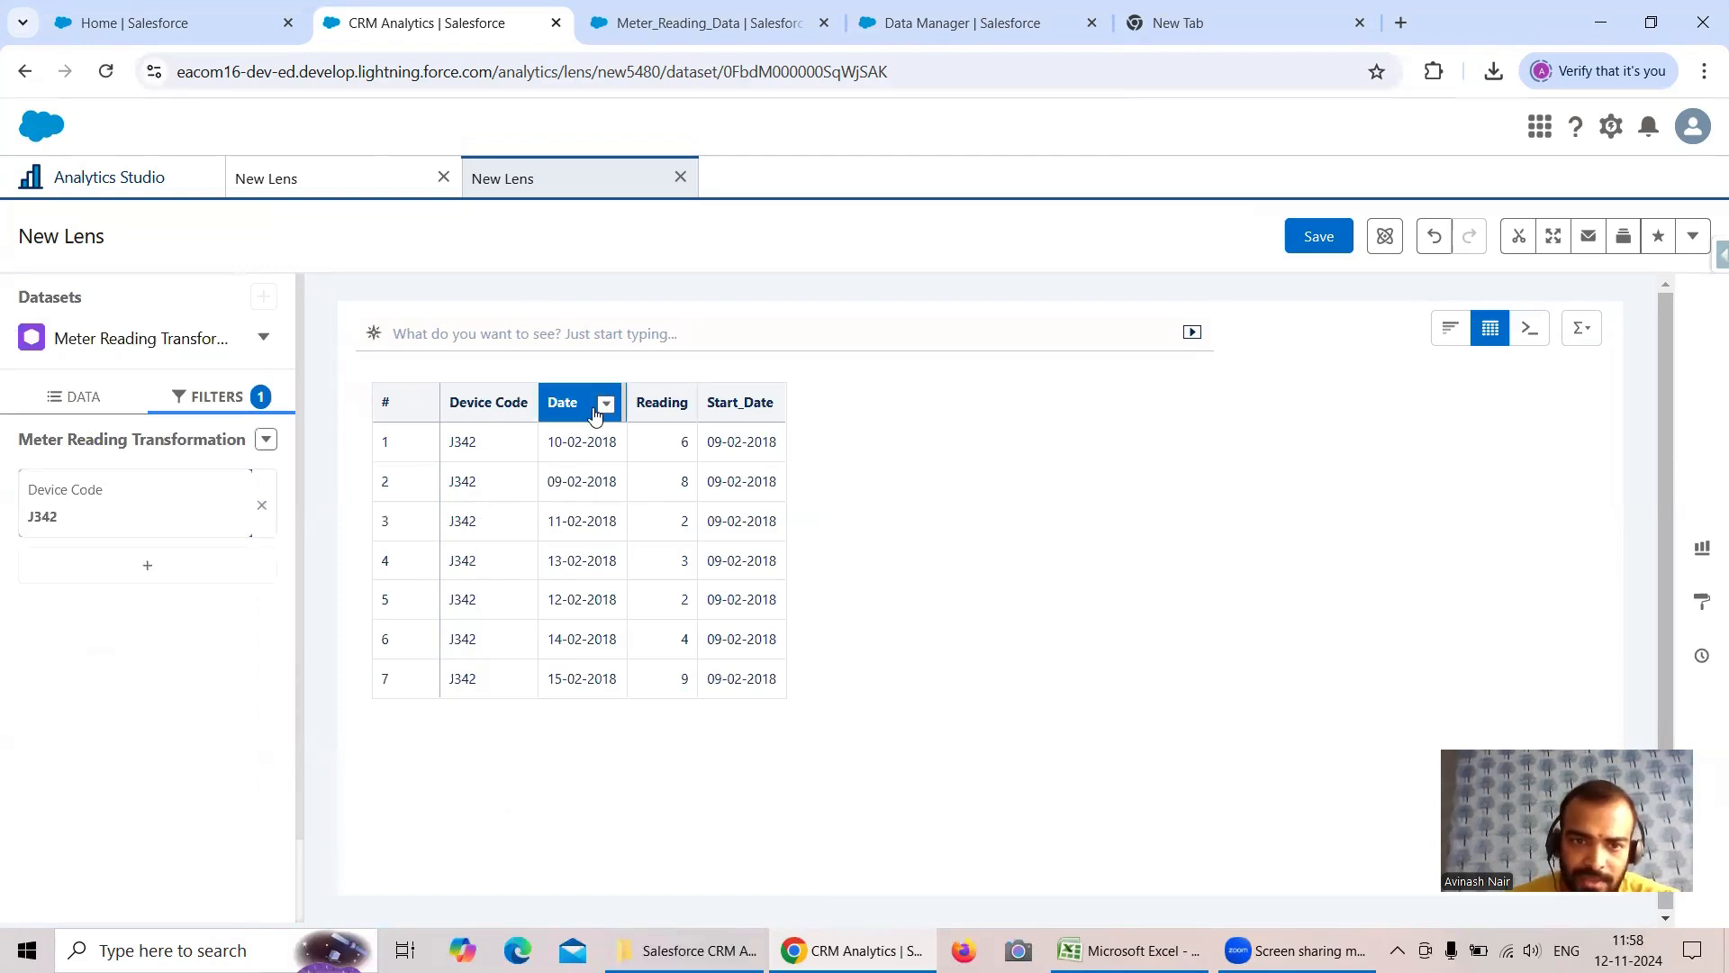
click(605, 408)
click(978, 420)
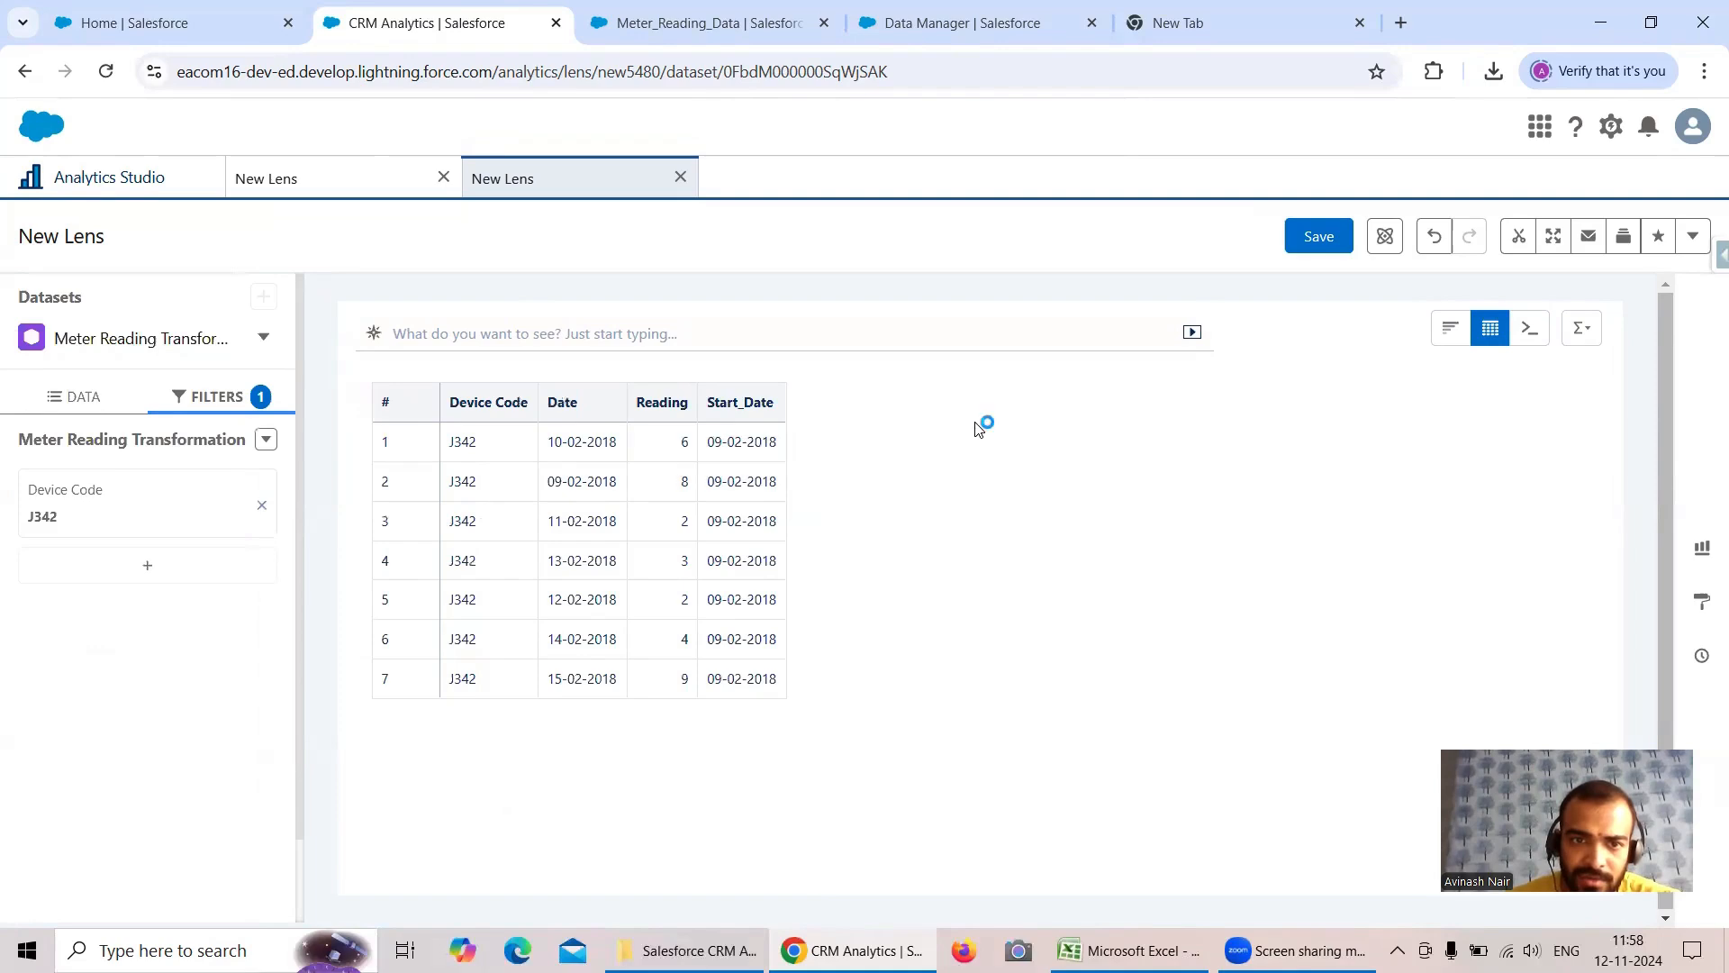
click(77, 396)
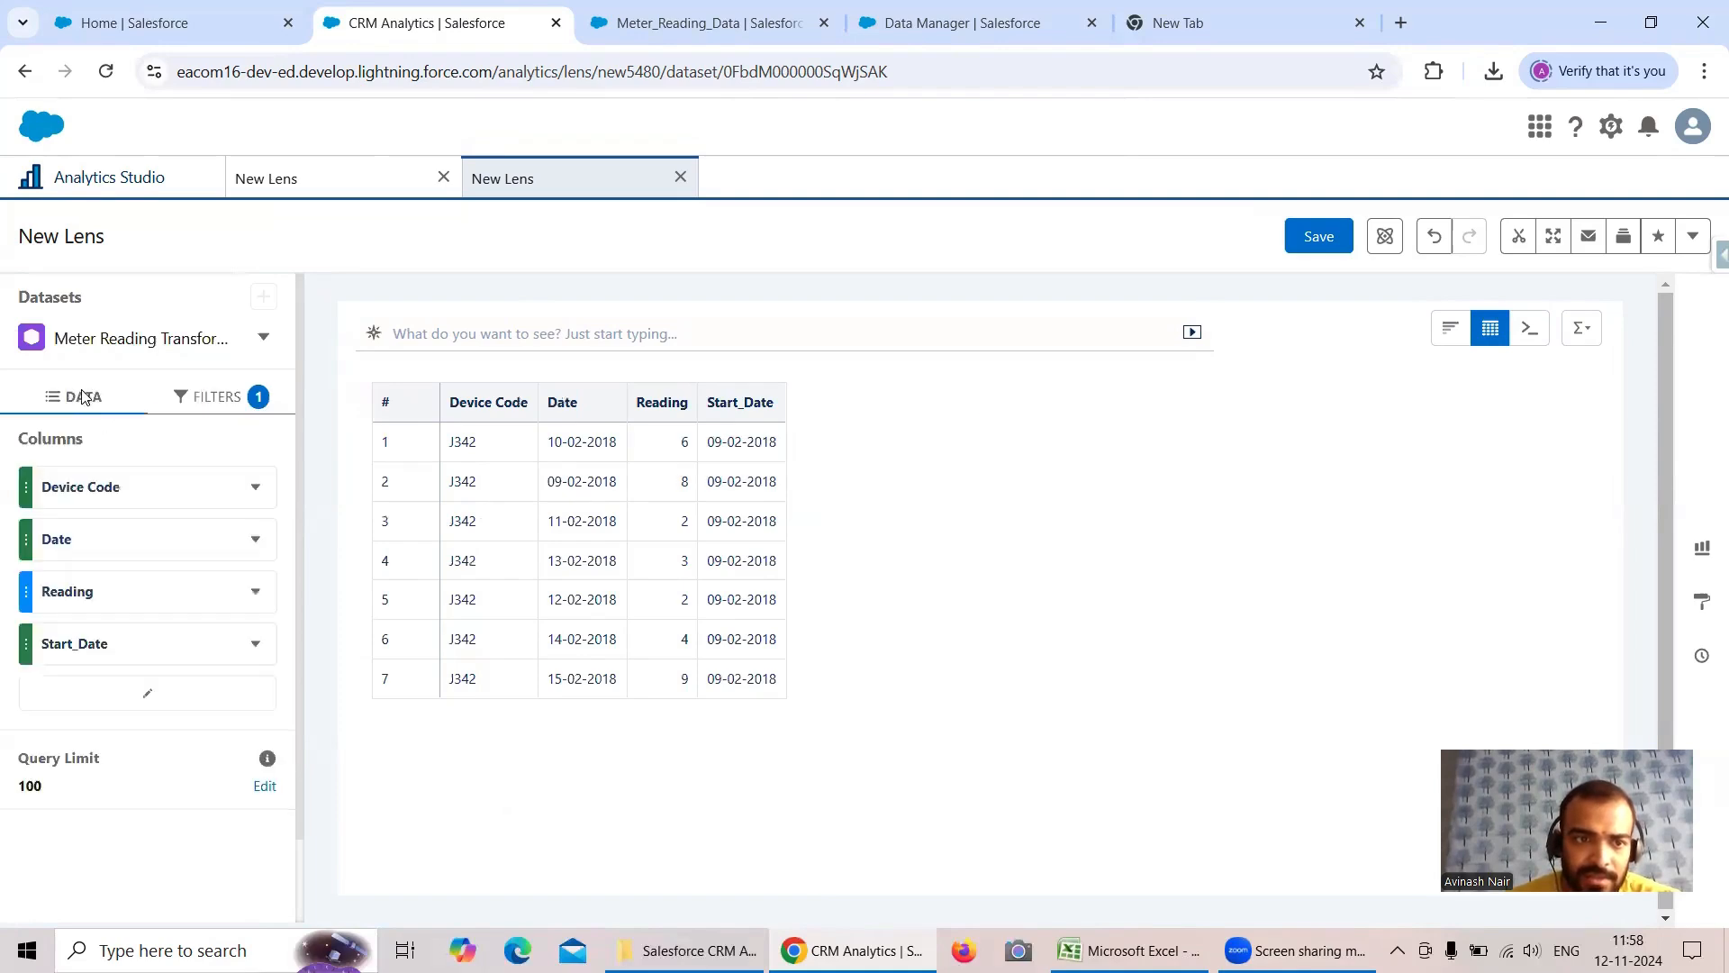
click(253, 540)
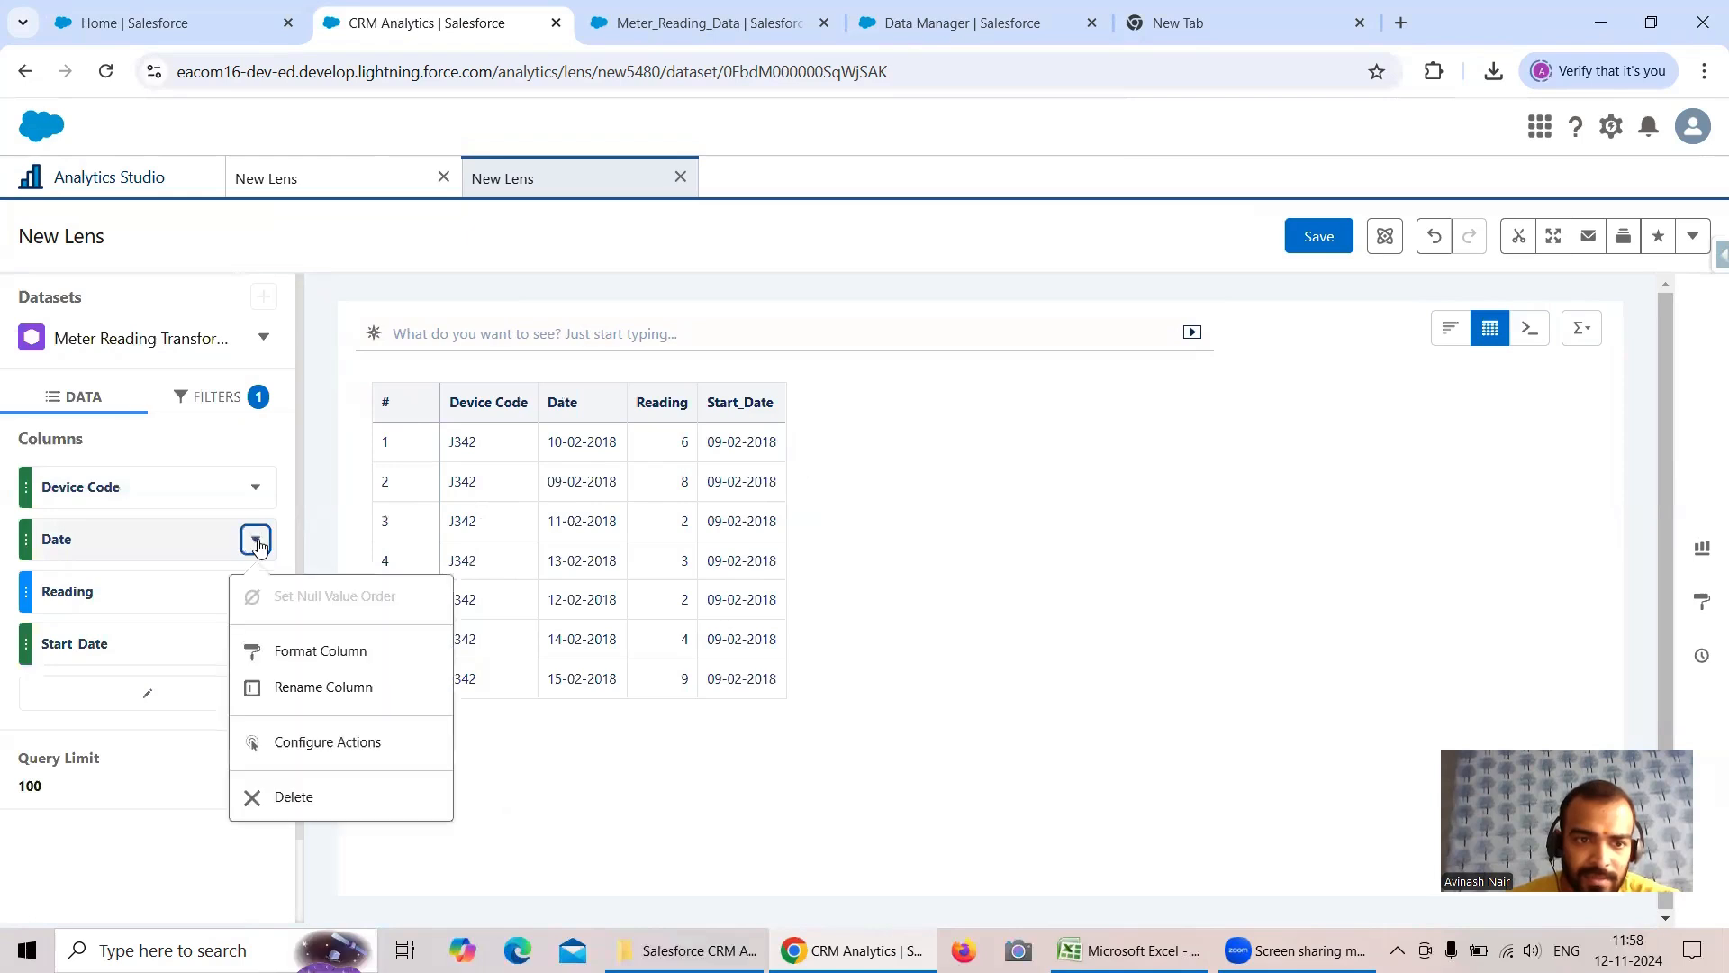
click(351, 652)
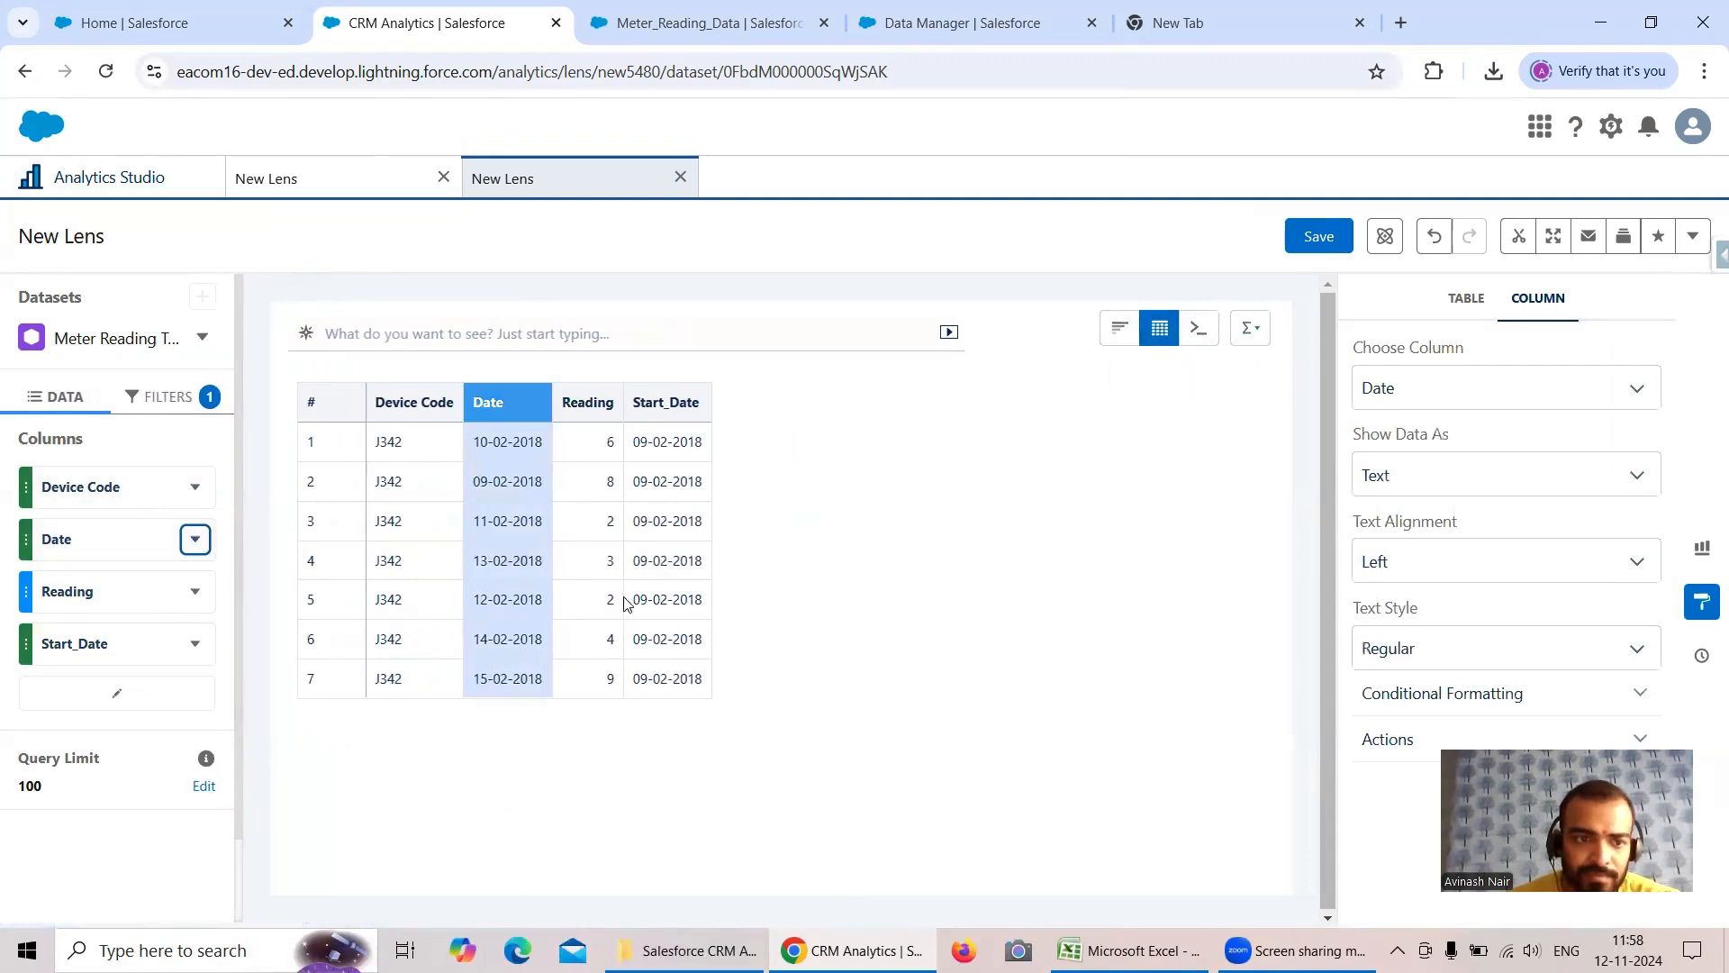
click(194, 541)
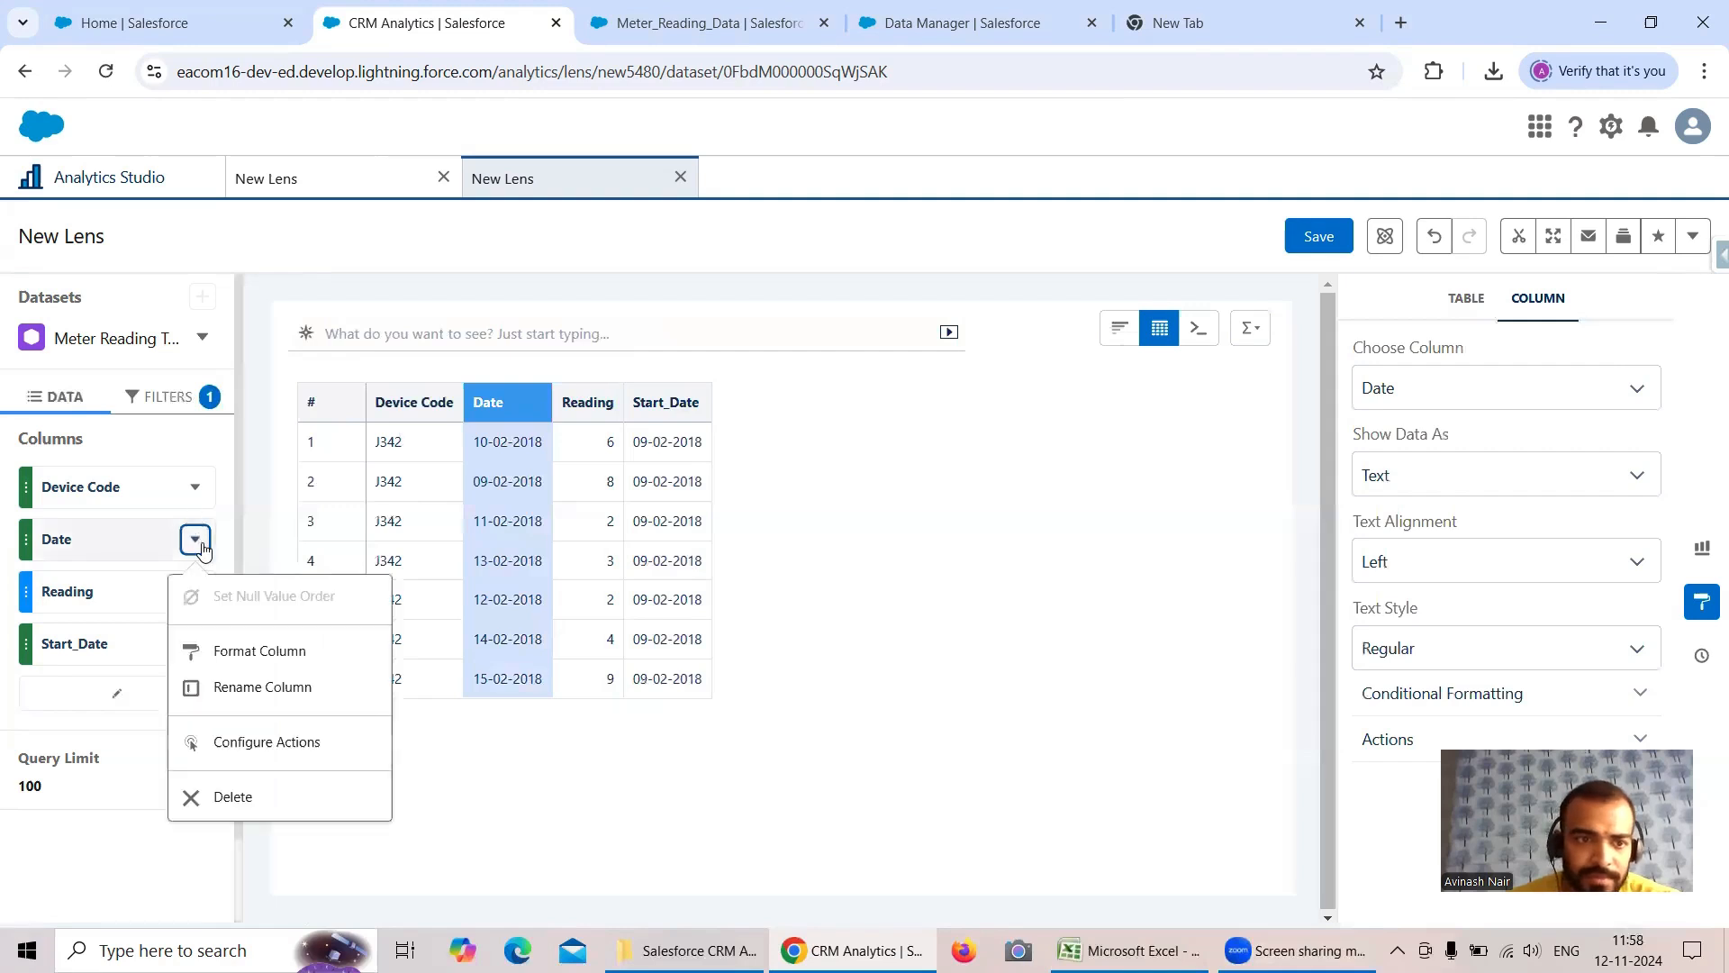
click(278, 662)
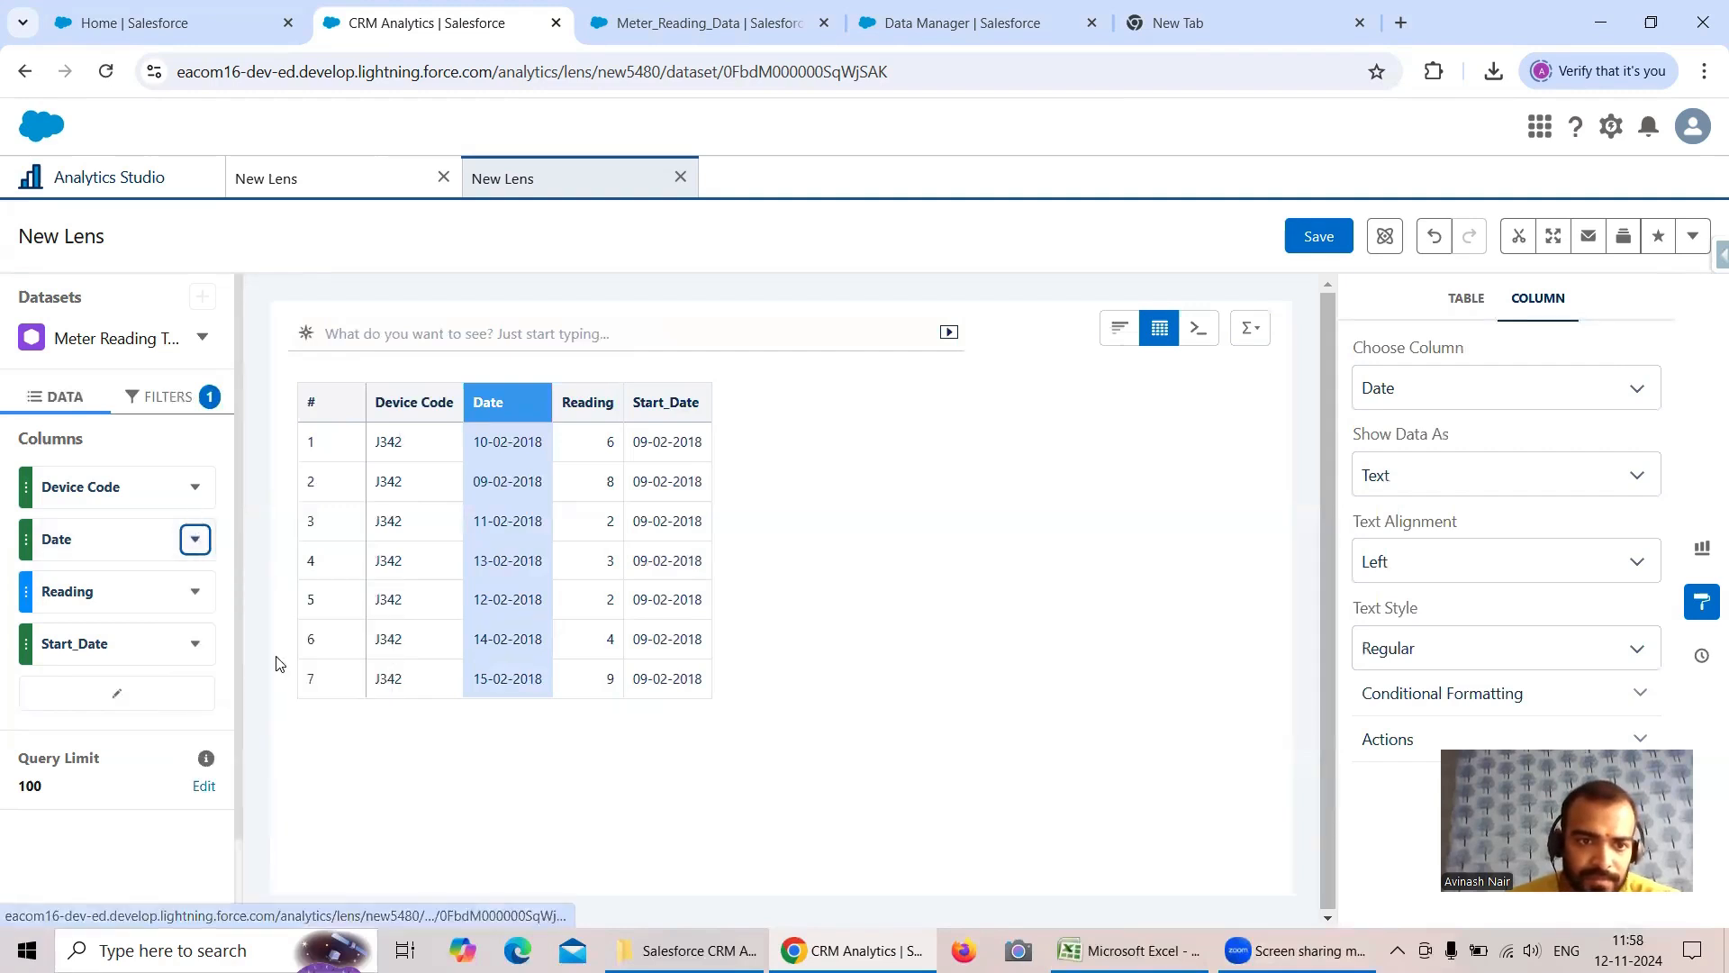
- Sort the lens table by Date in ascending order and close the column formatting options
click(511, 406)
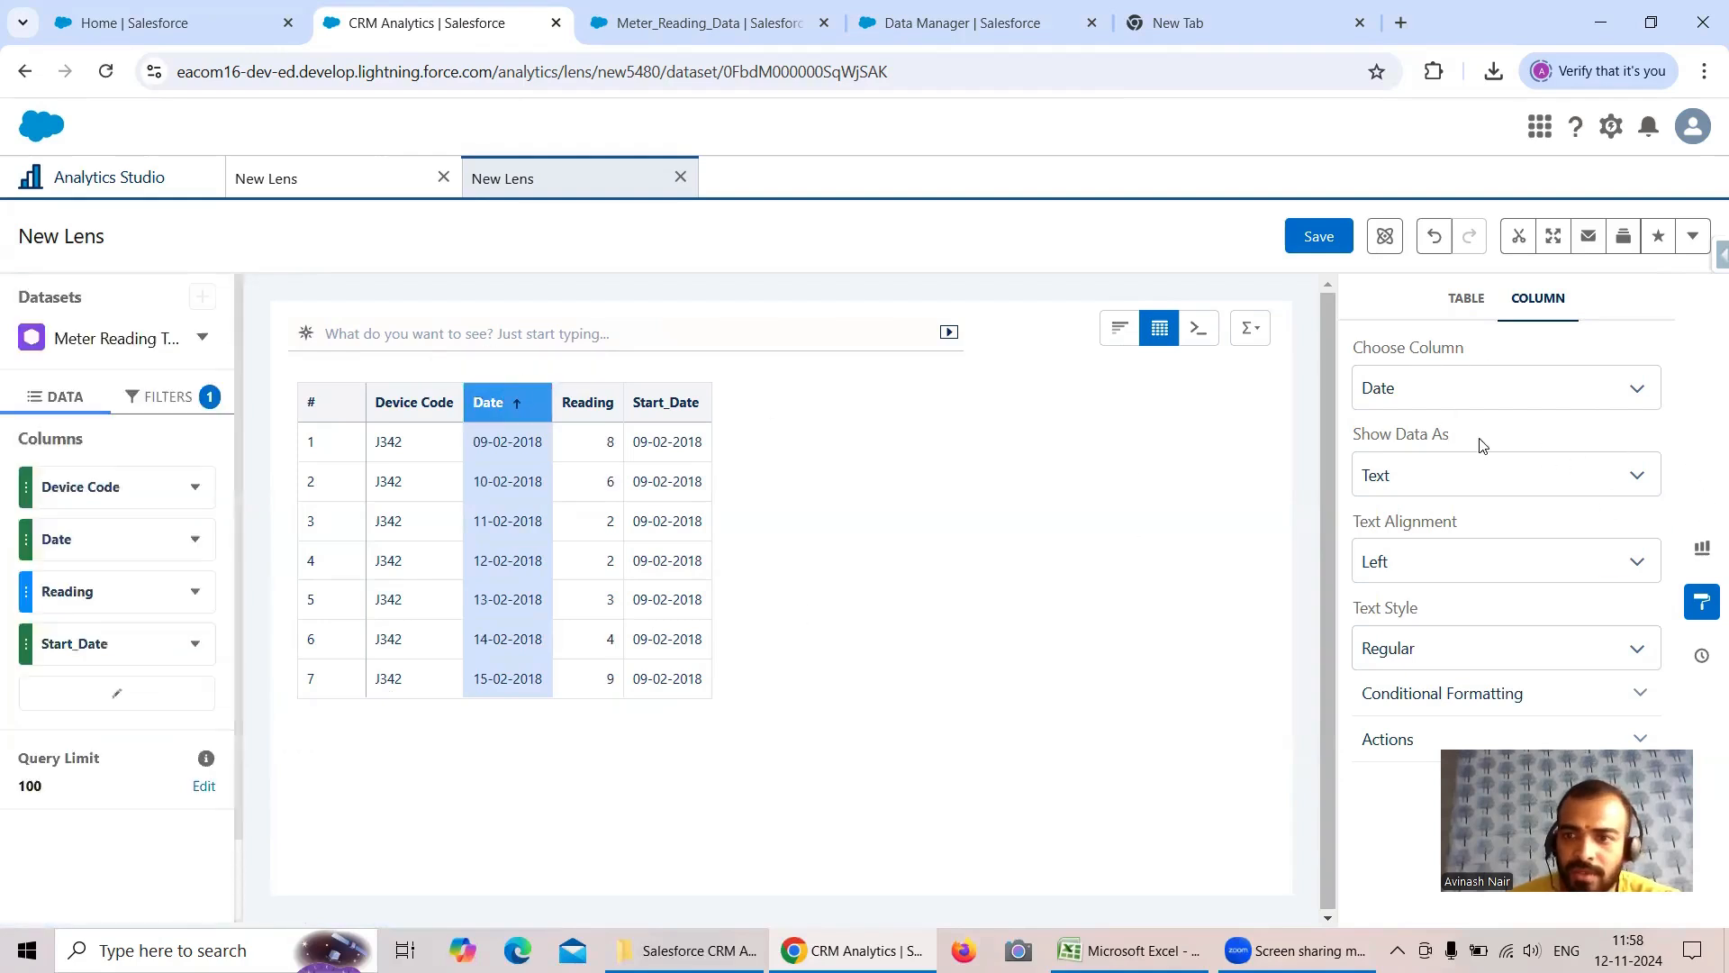
click(1700, 600)
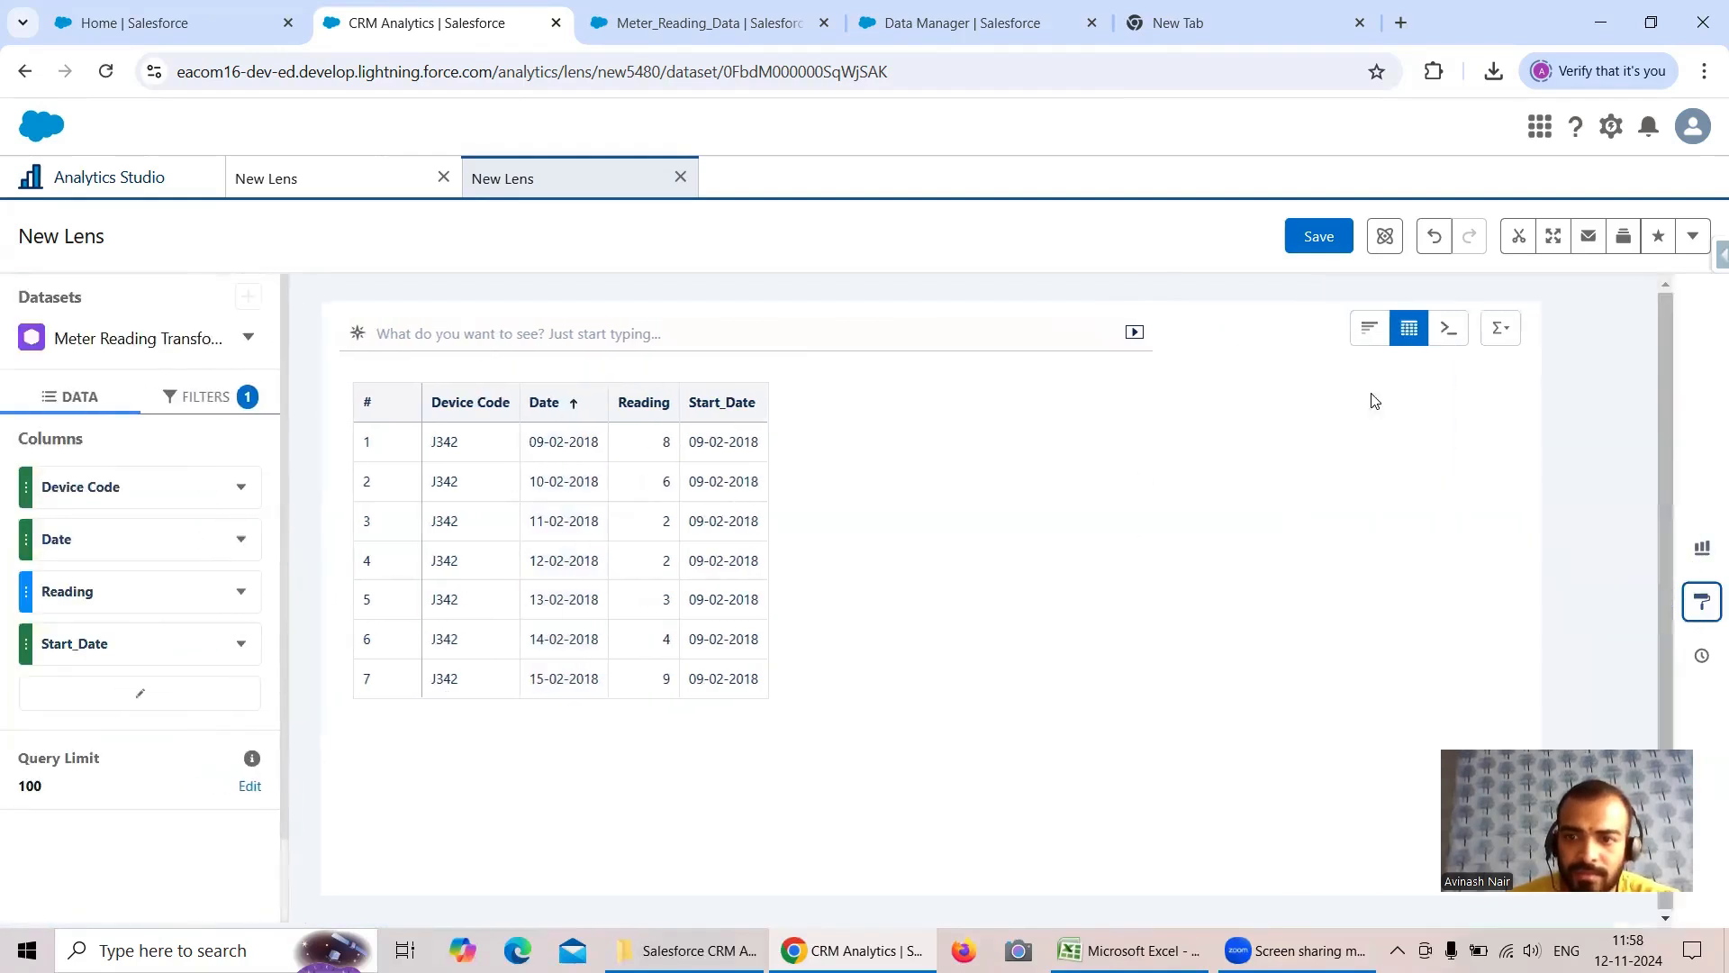
click(573, 413)
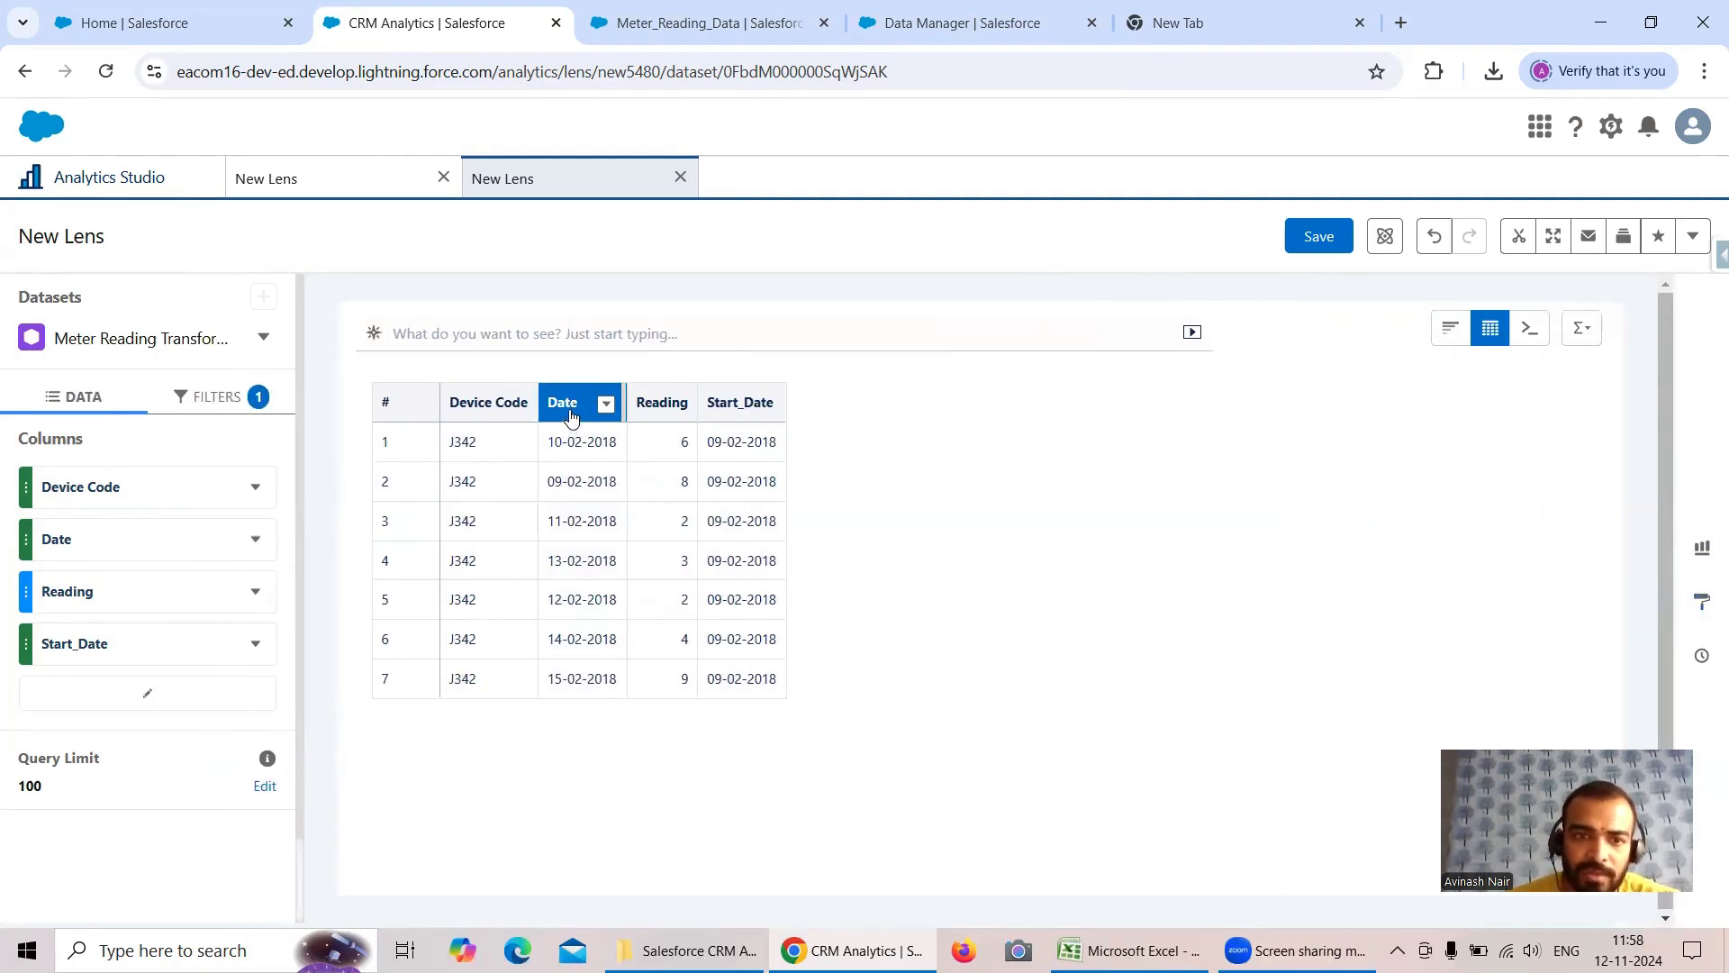
click(569, 415)
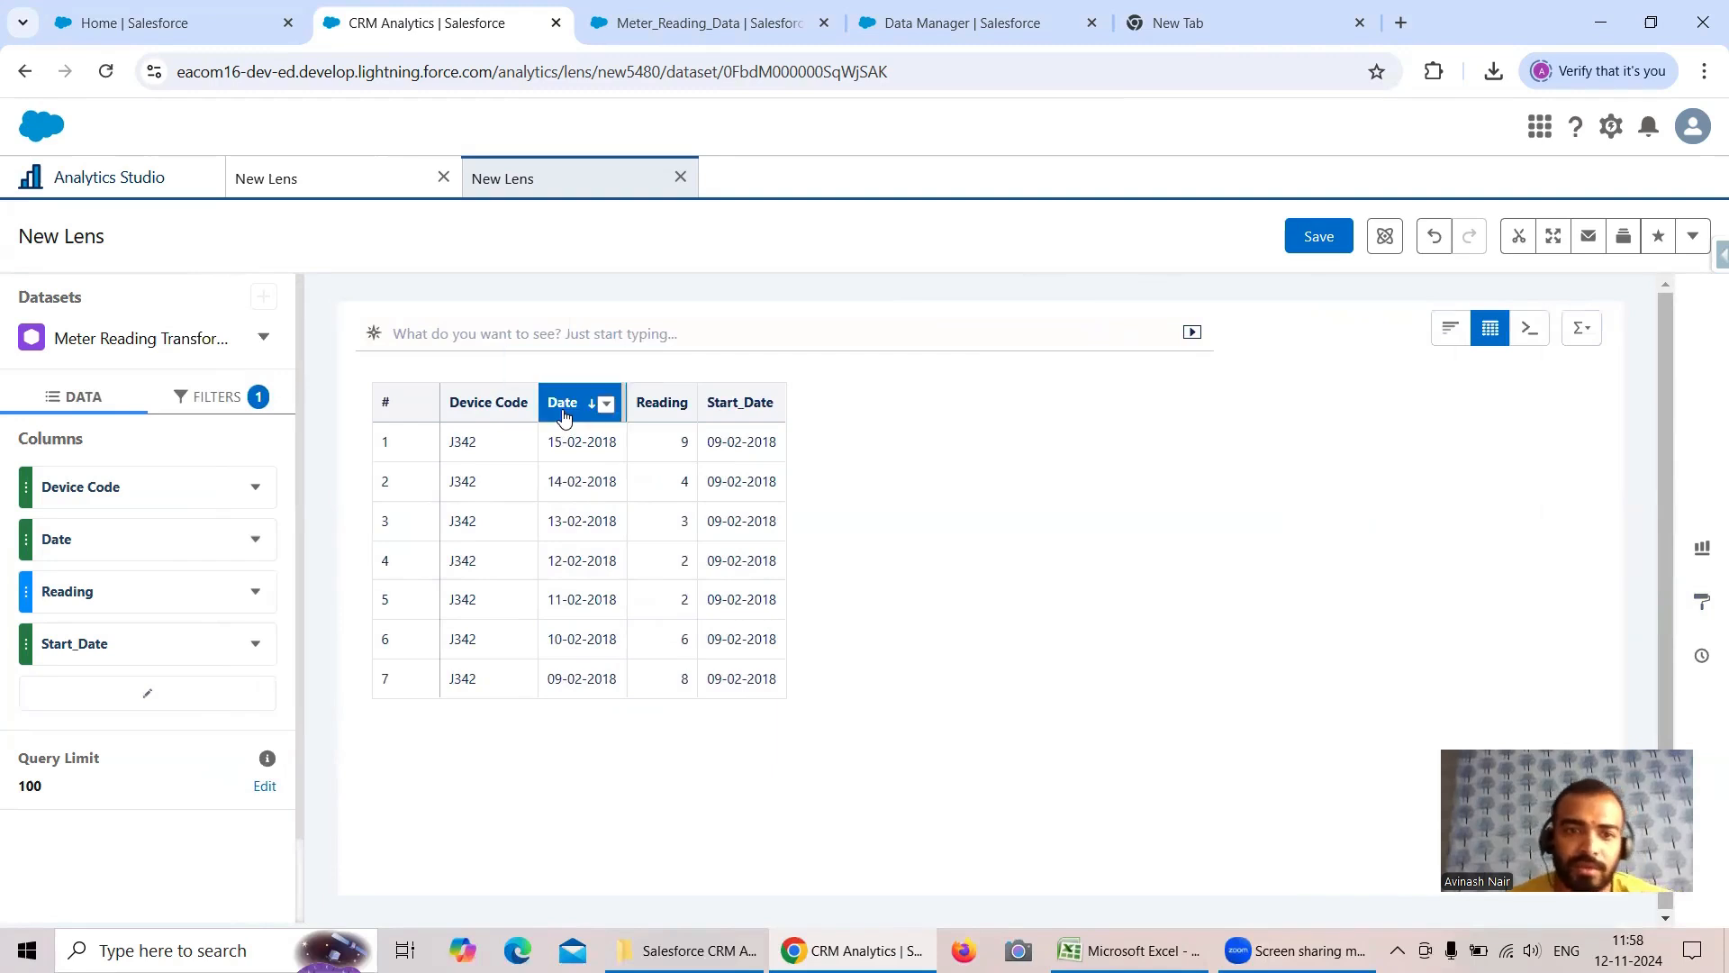
click(564, 412)
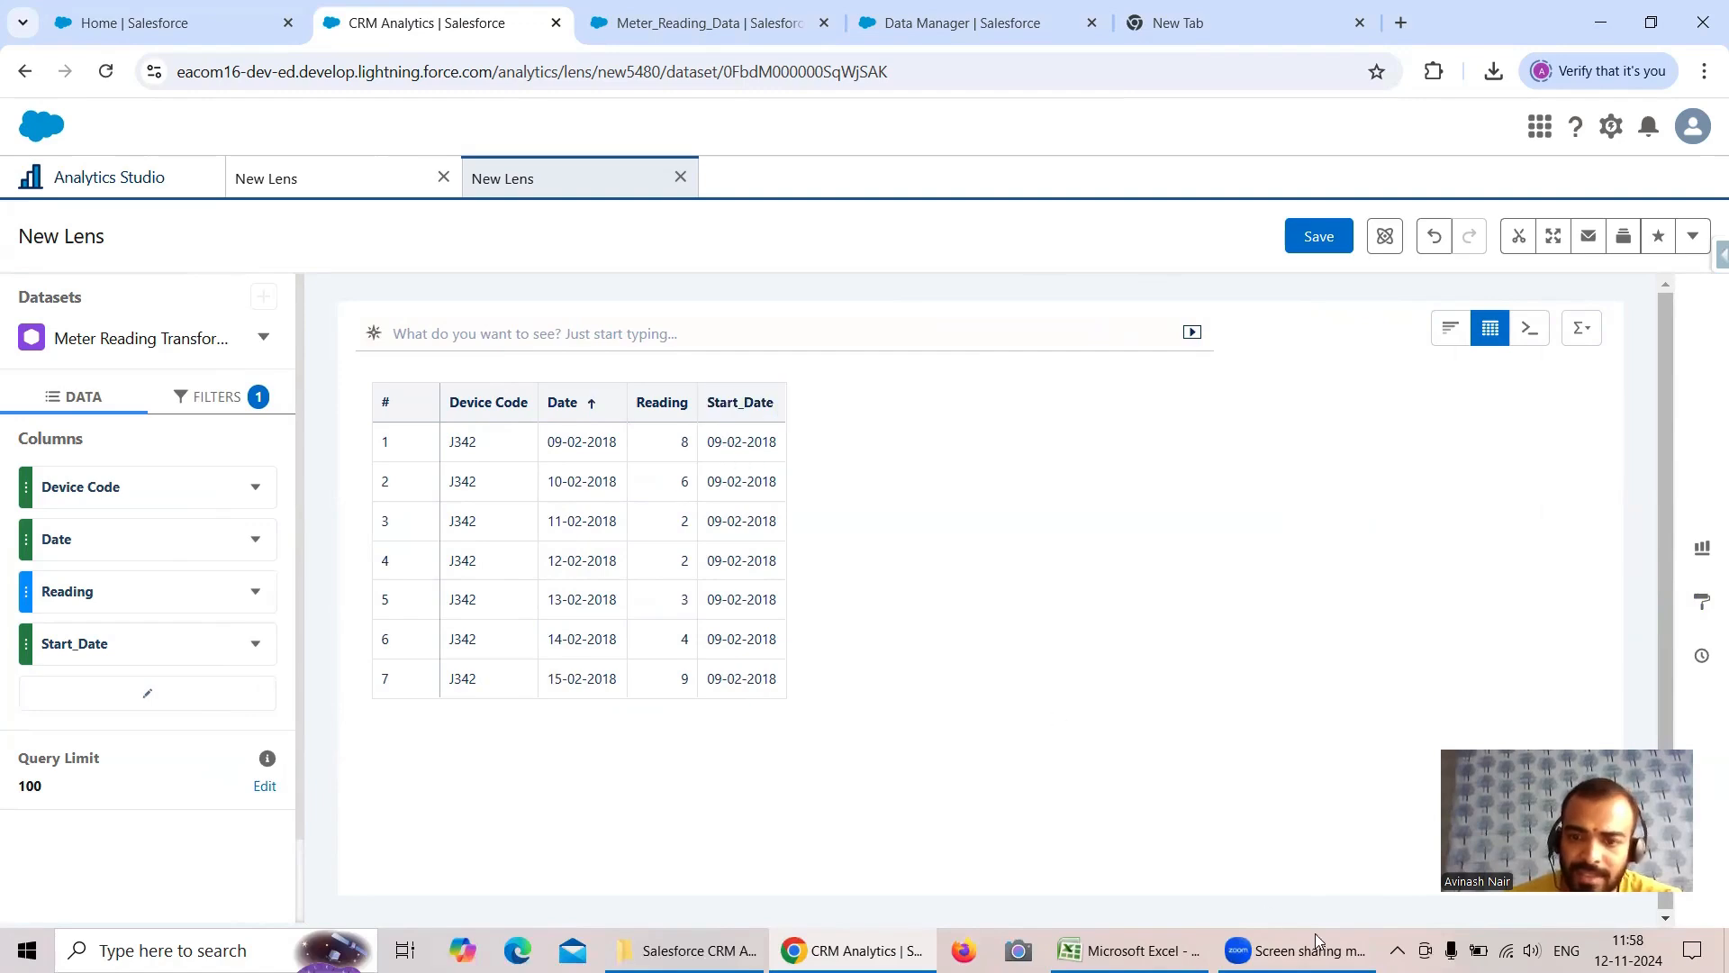
- Switch to the Excel sheet and examine the J342 start dates and each field of the first H134 record
click(1130, 950)
drag(319, 430, 332, 558)
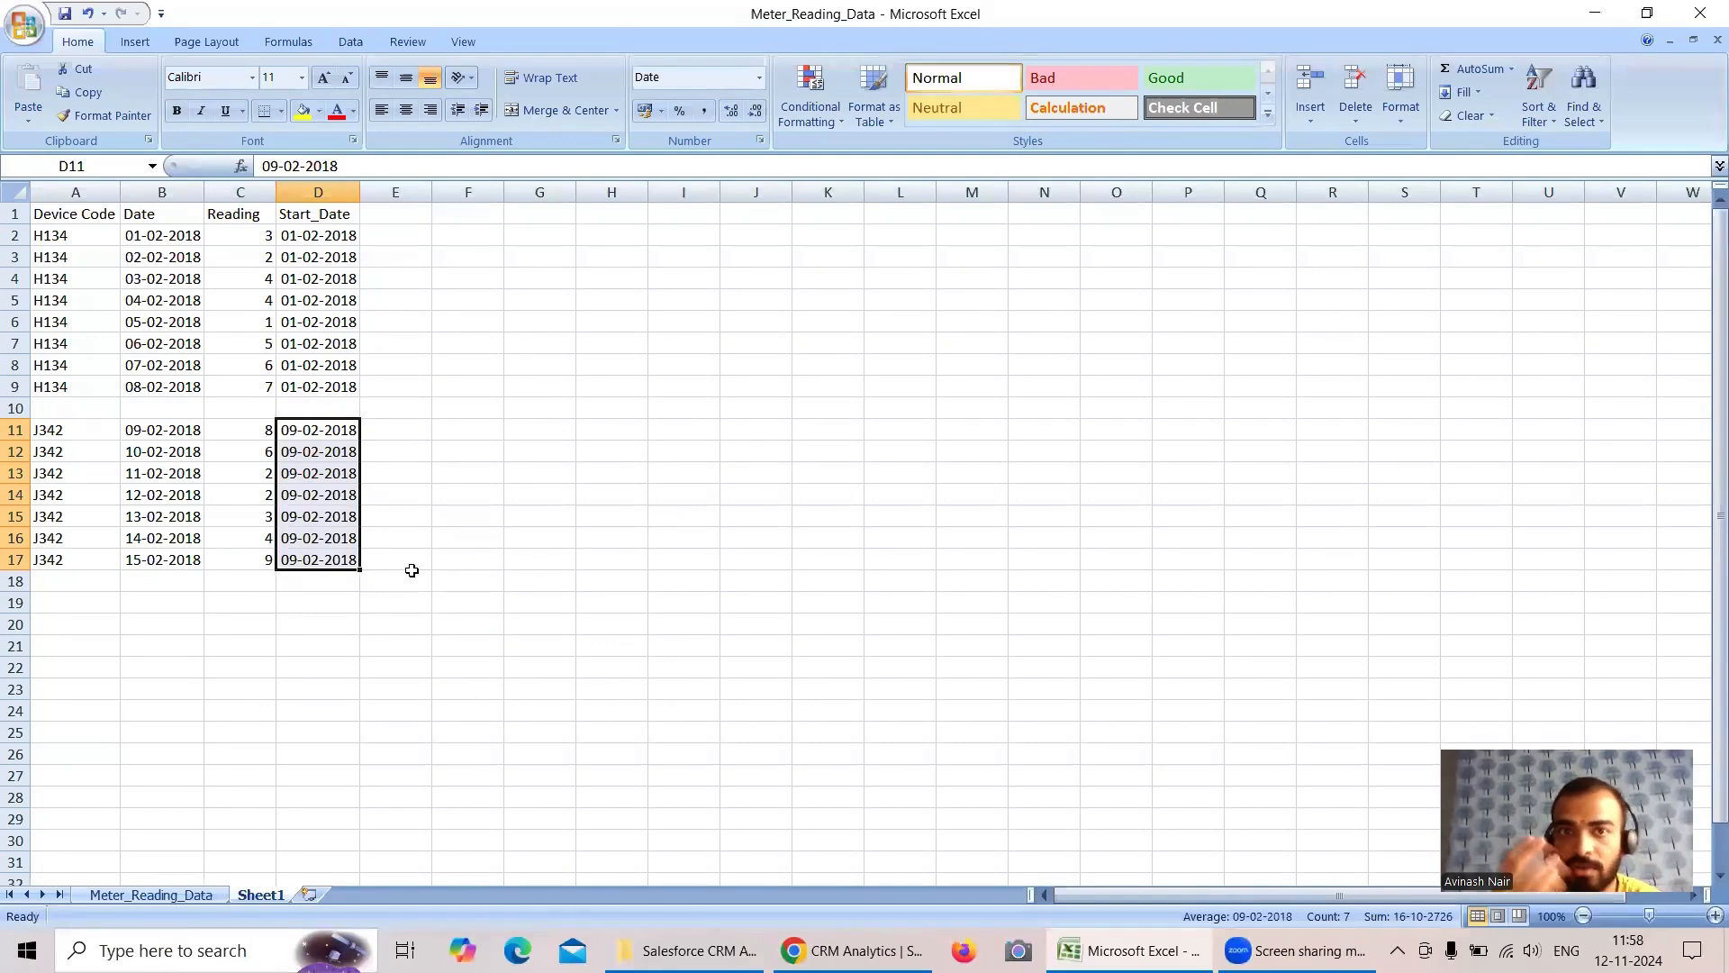
click(15, 235)
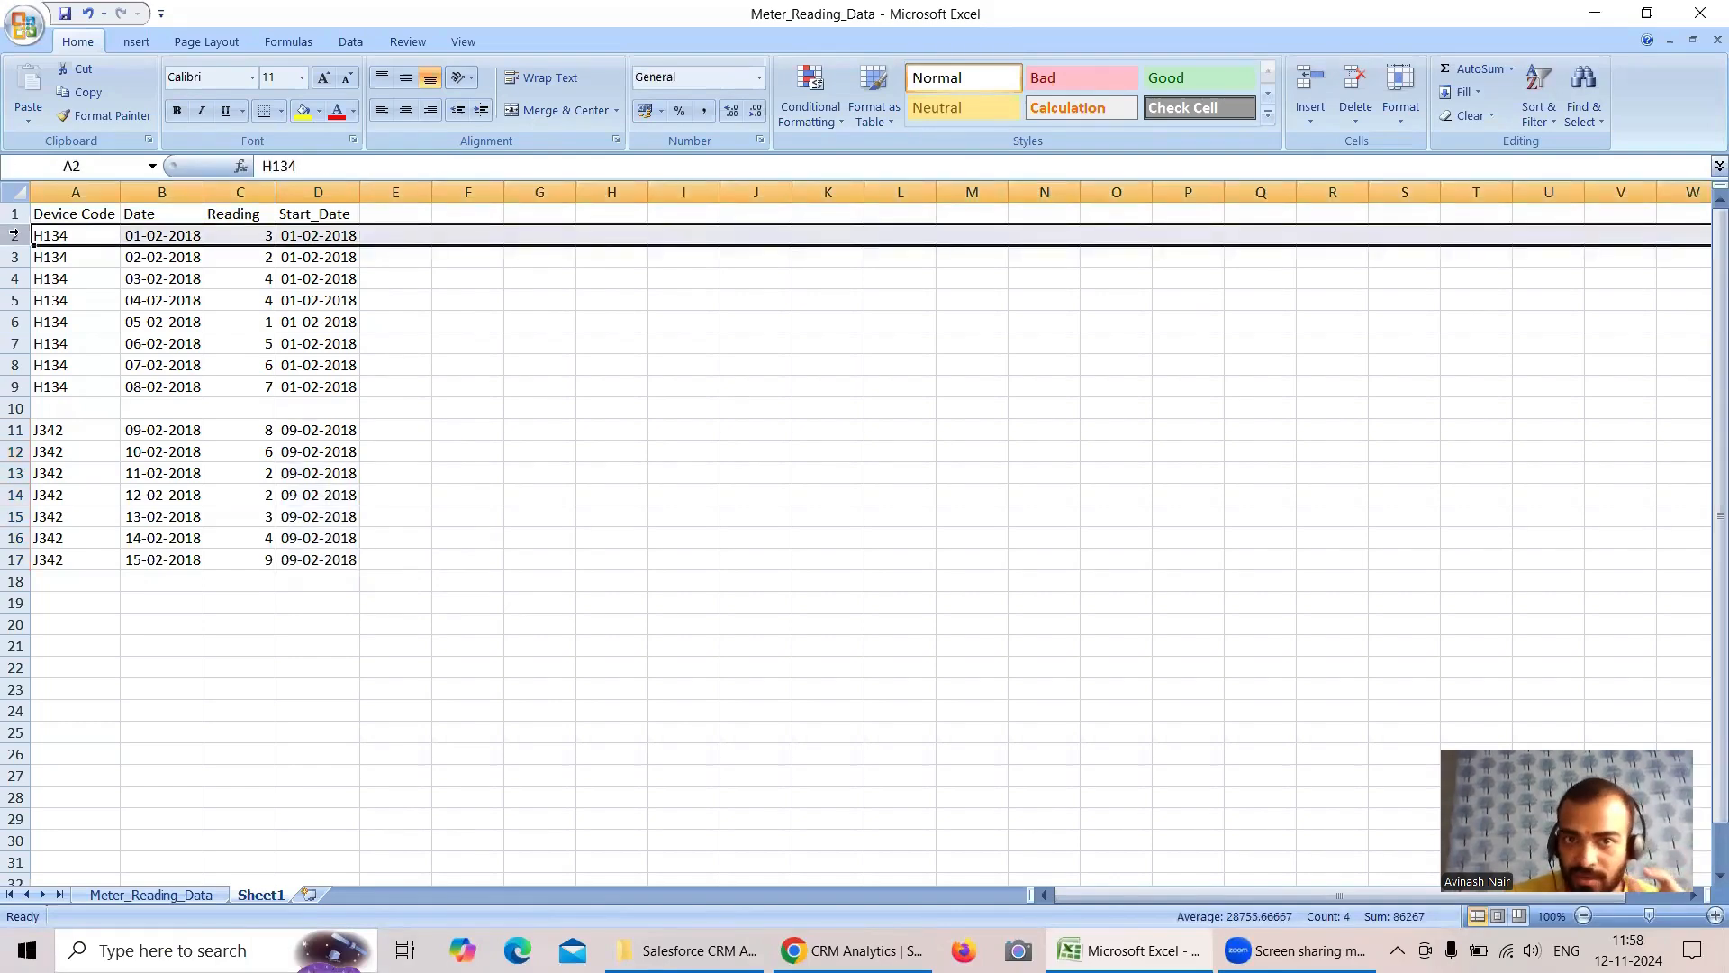
click(330, 236)
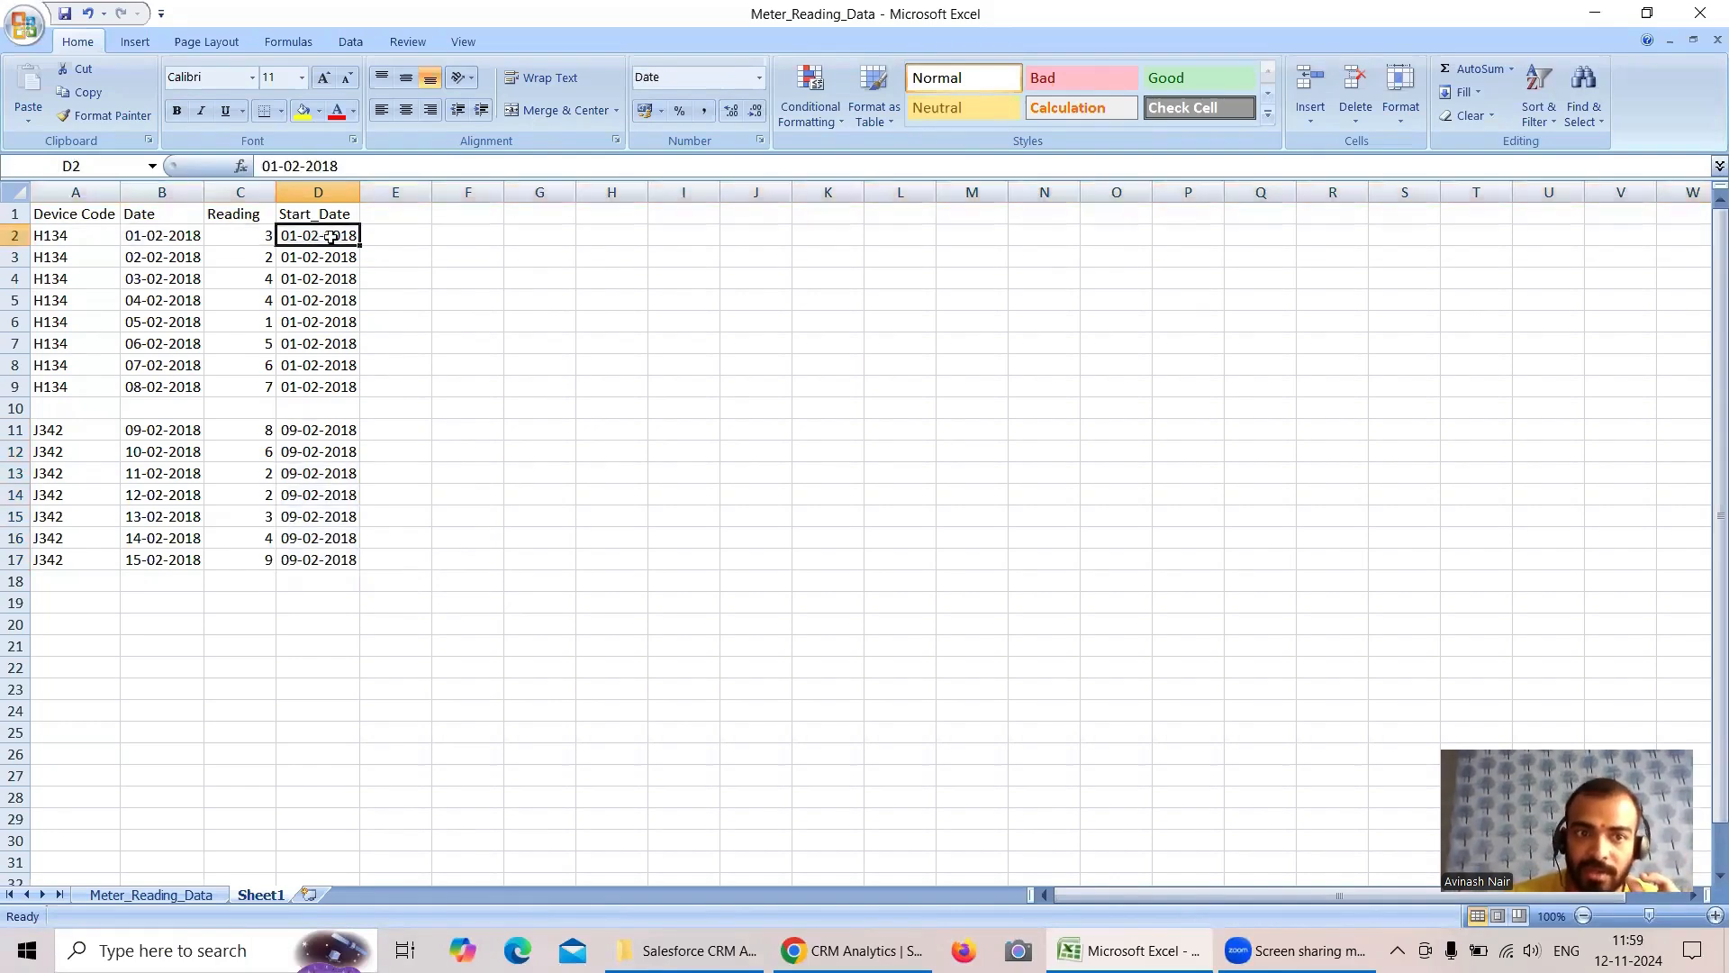
click(254, 236)
click(173, 236)
click(51, 234)
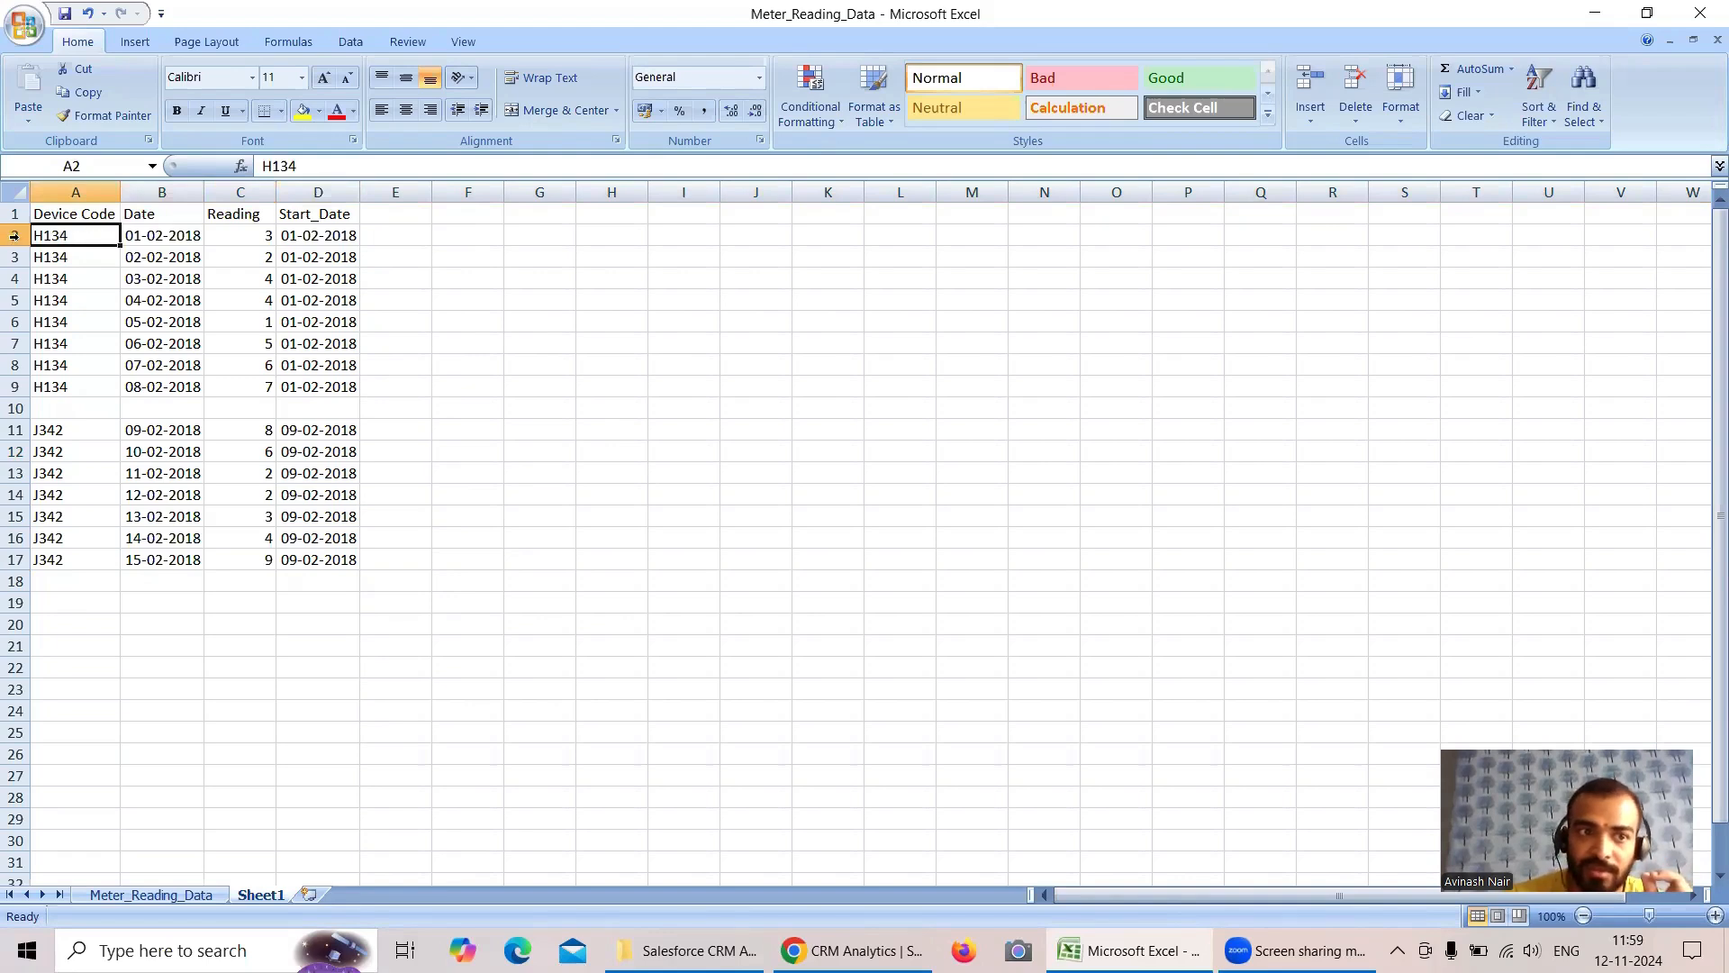
click(14, 236)
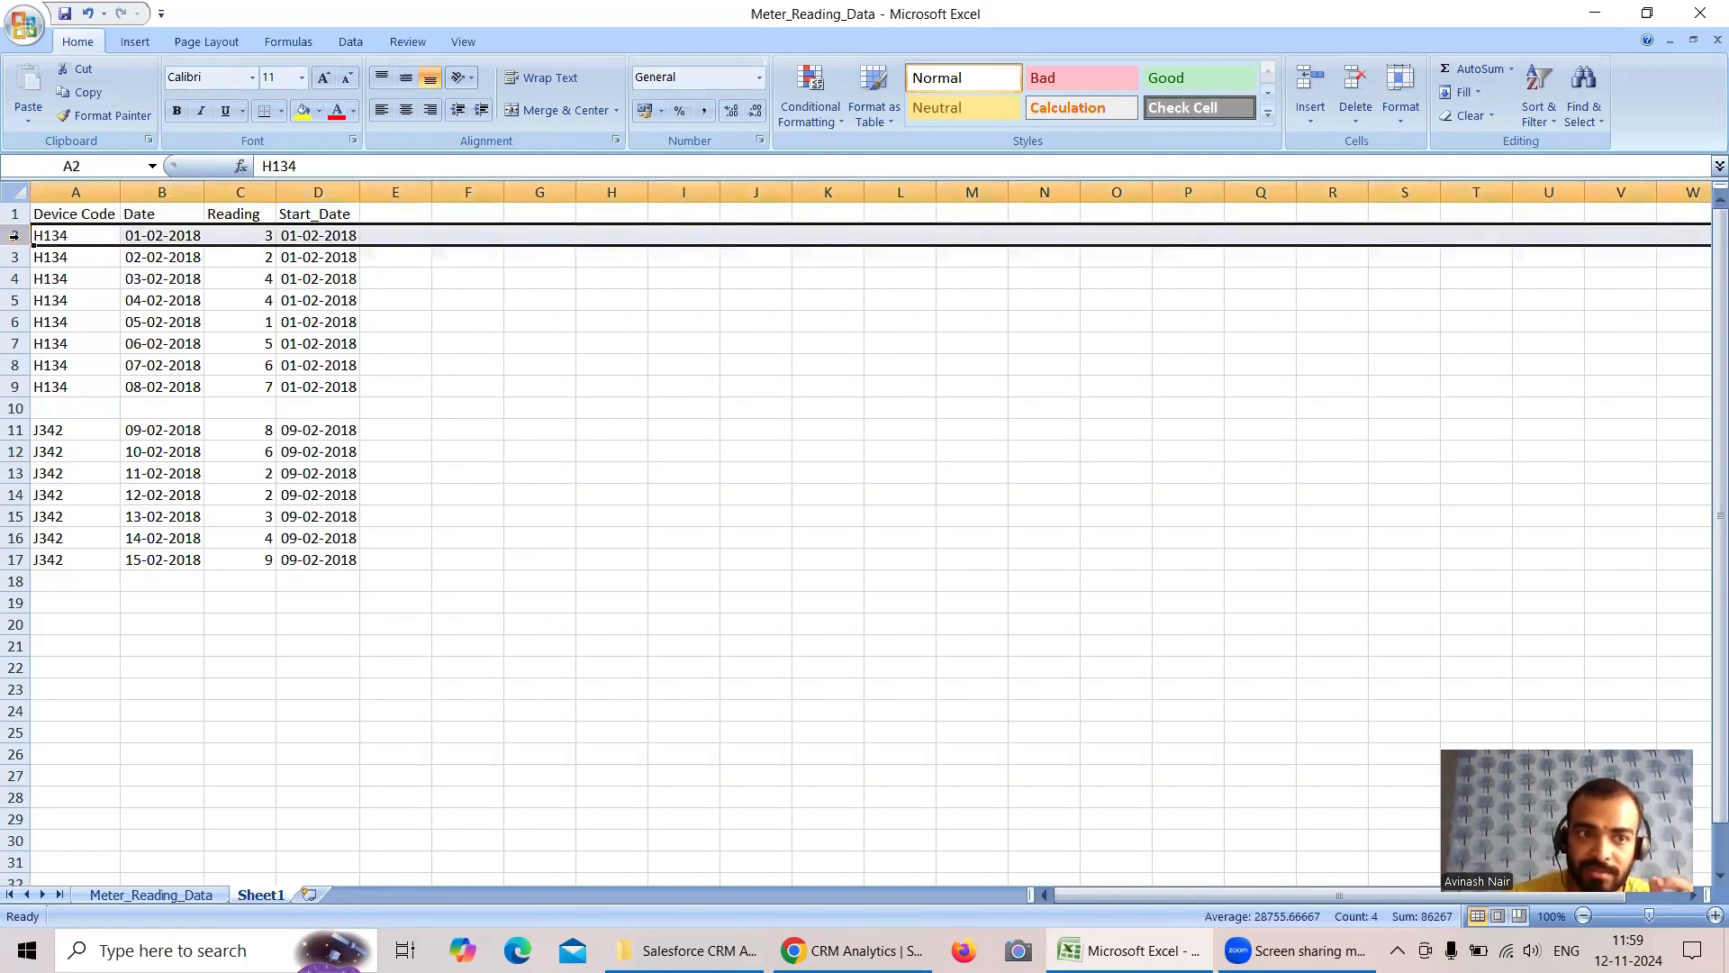
click(314, 233)
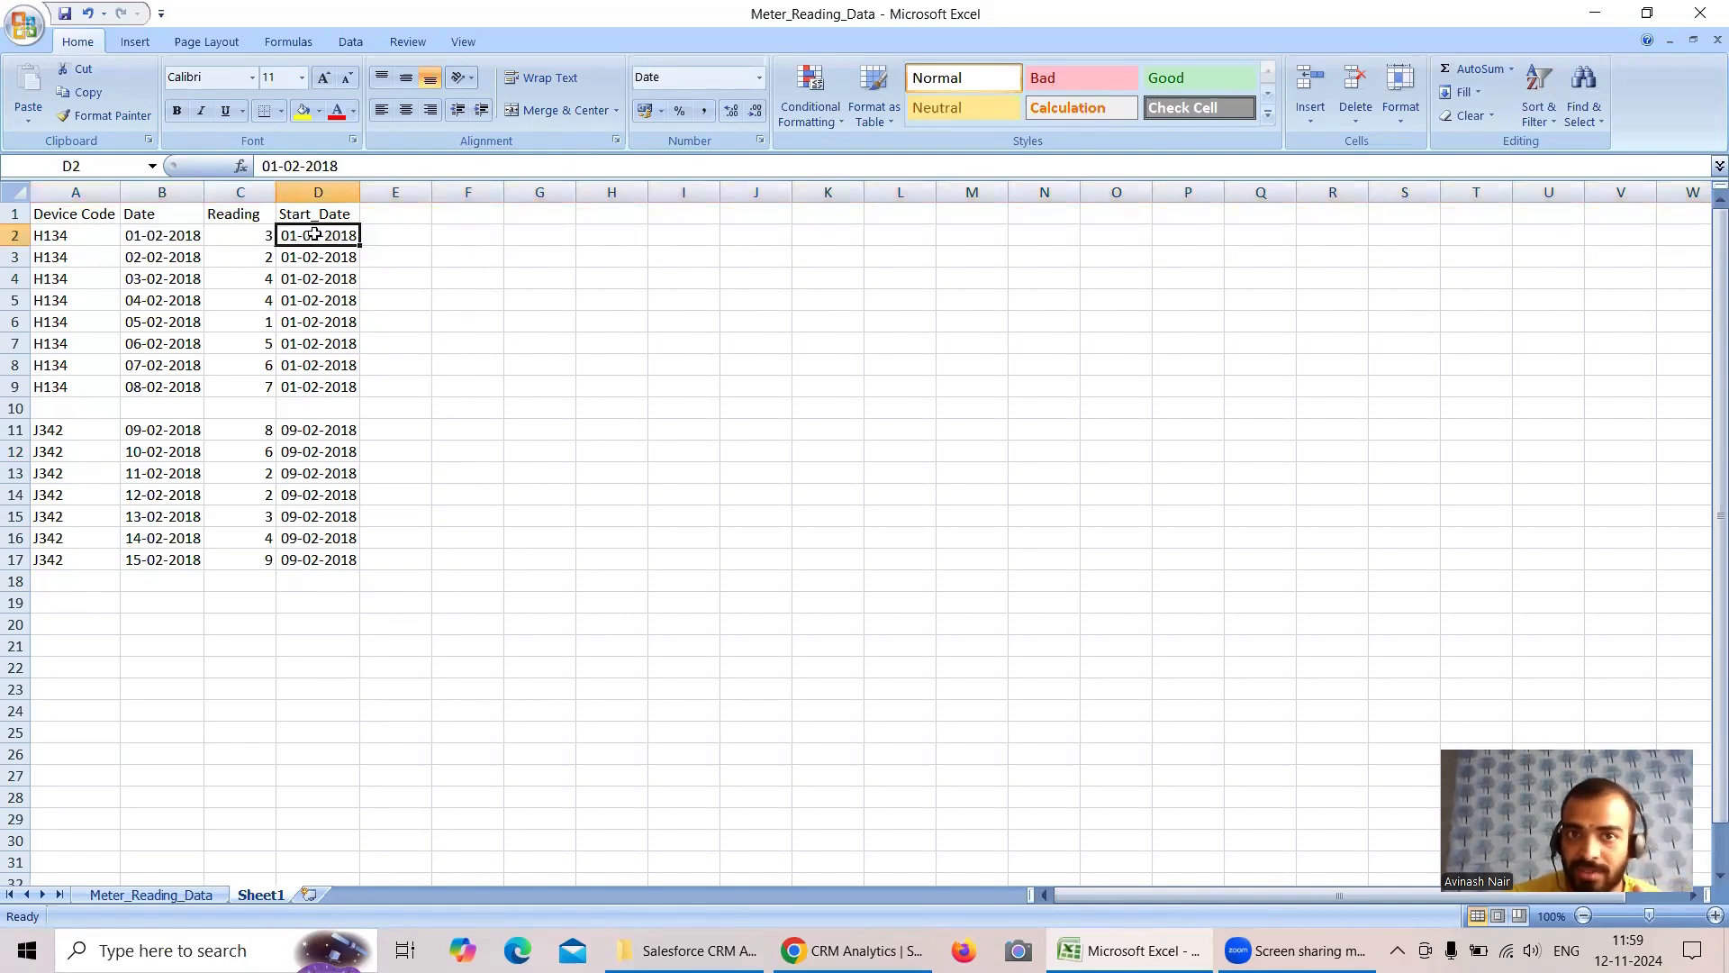
click(51, 238)
click(157, 237)
click(248, 237)
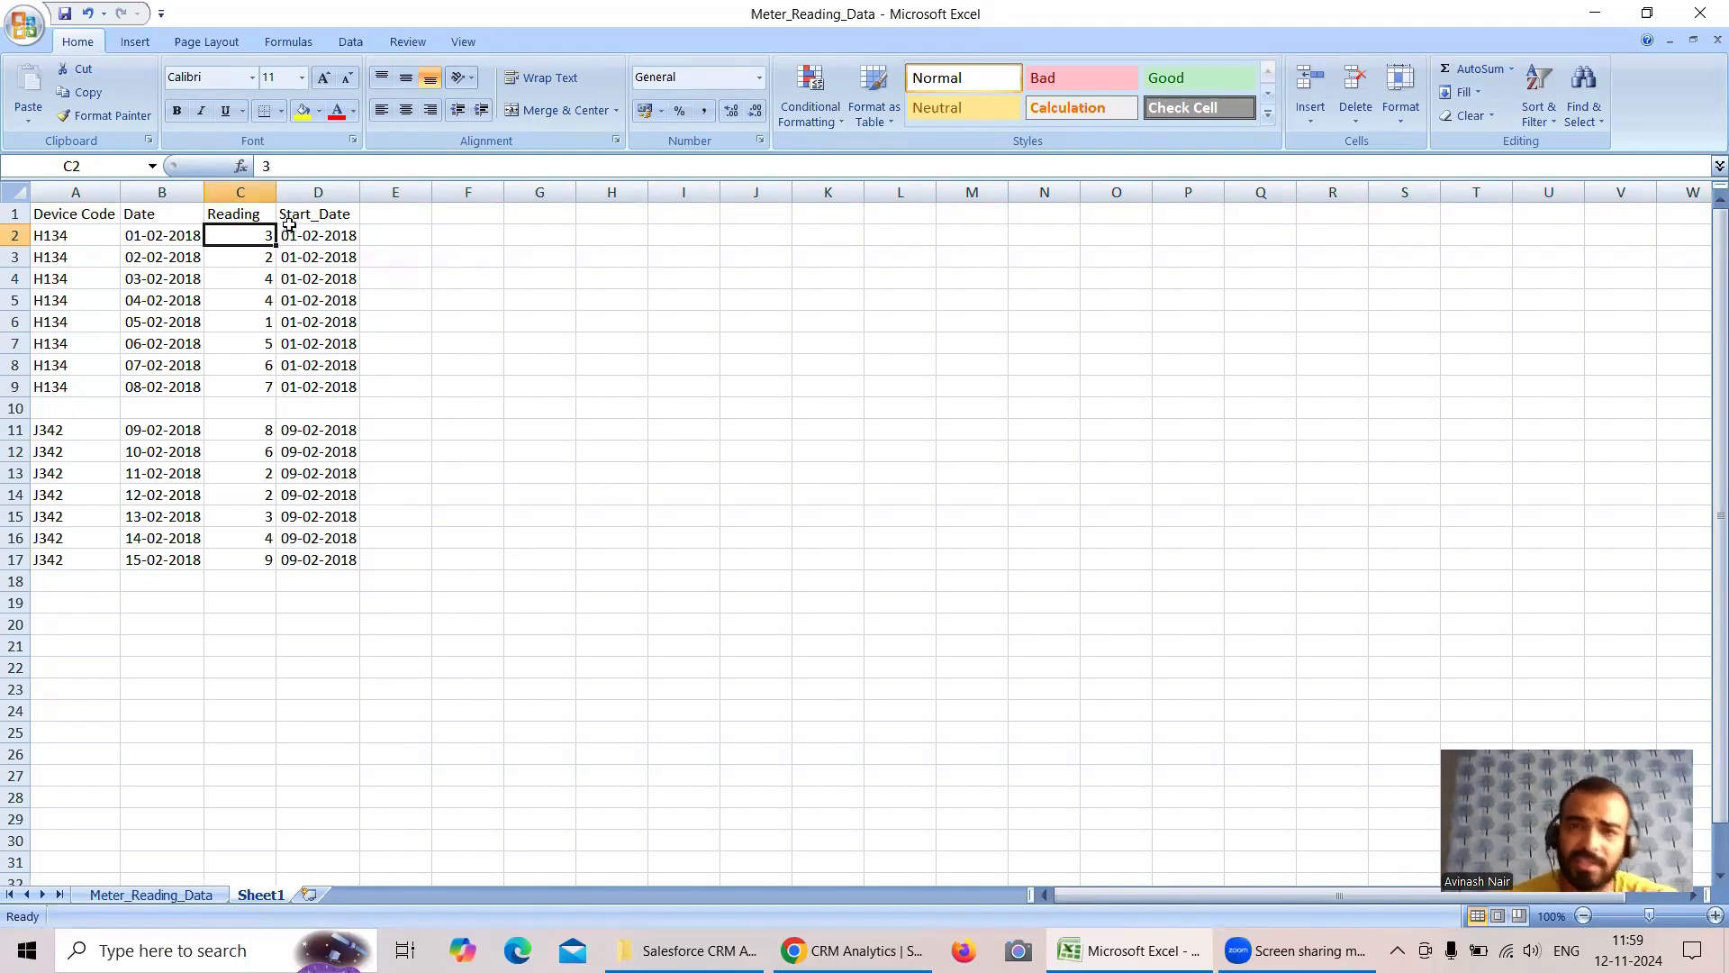
- Add the header Count_Of_Reading in cell E1 and autofit column E to its text
click(381, 217)
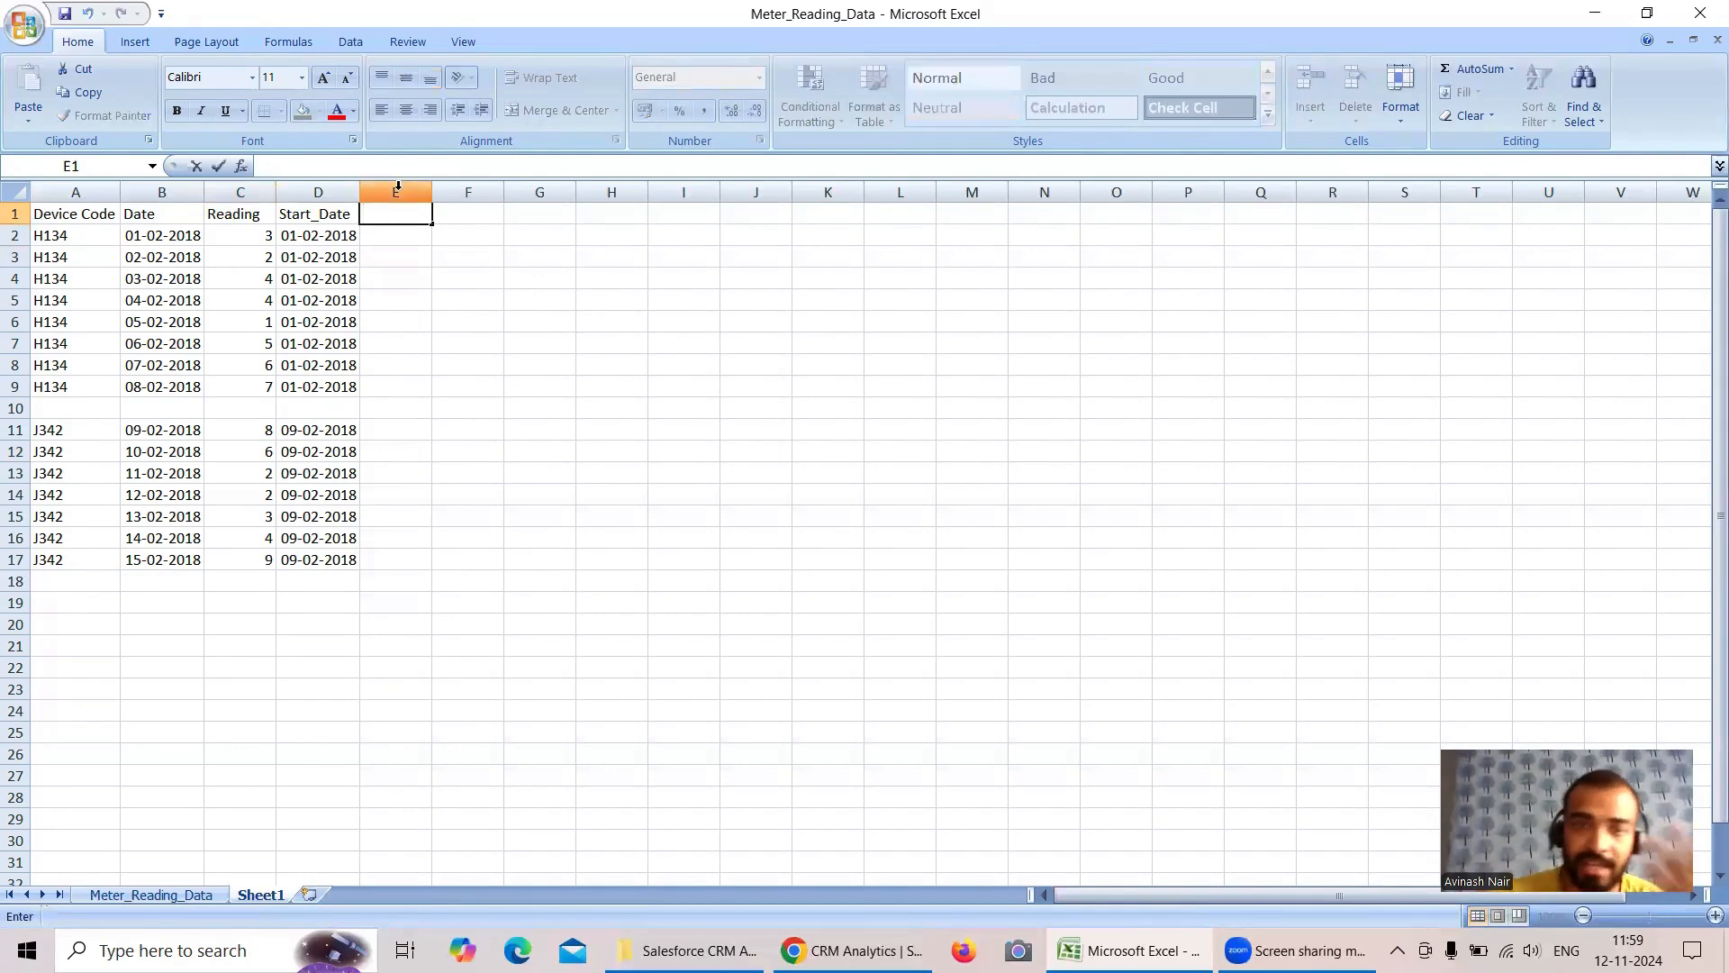
text(Count_Of_Reading)
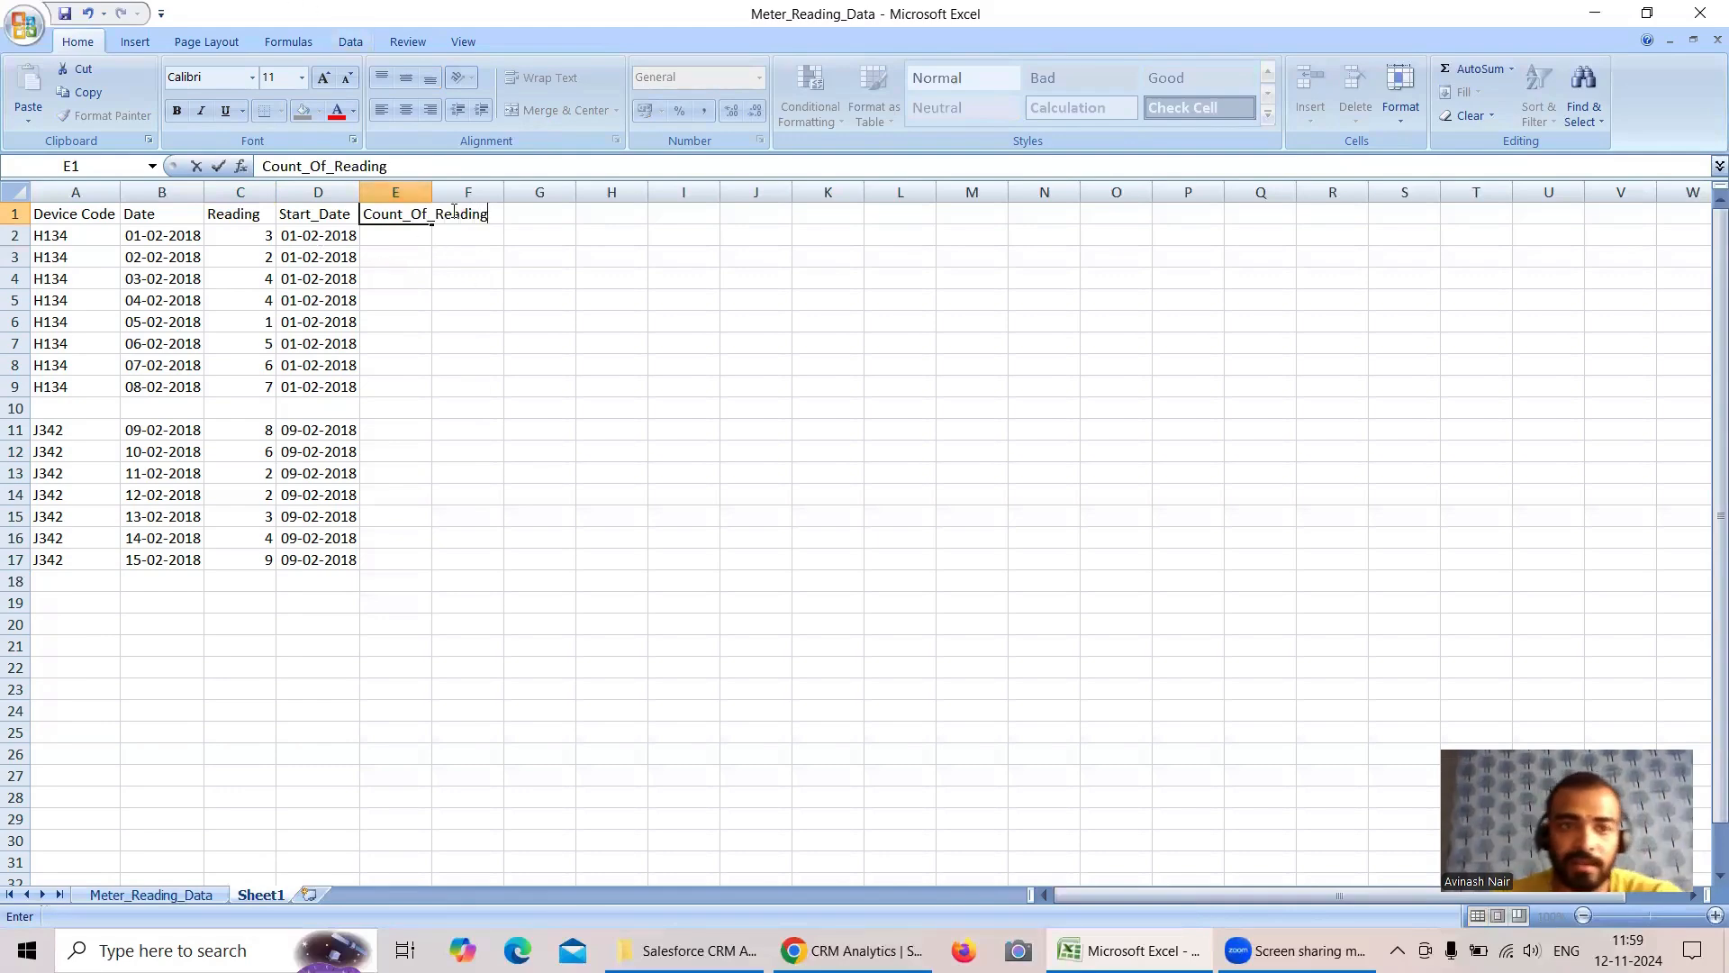
click(442, 279)
double_click(432, 192)
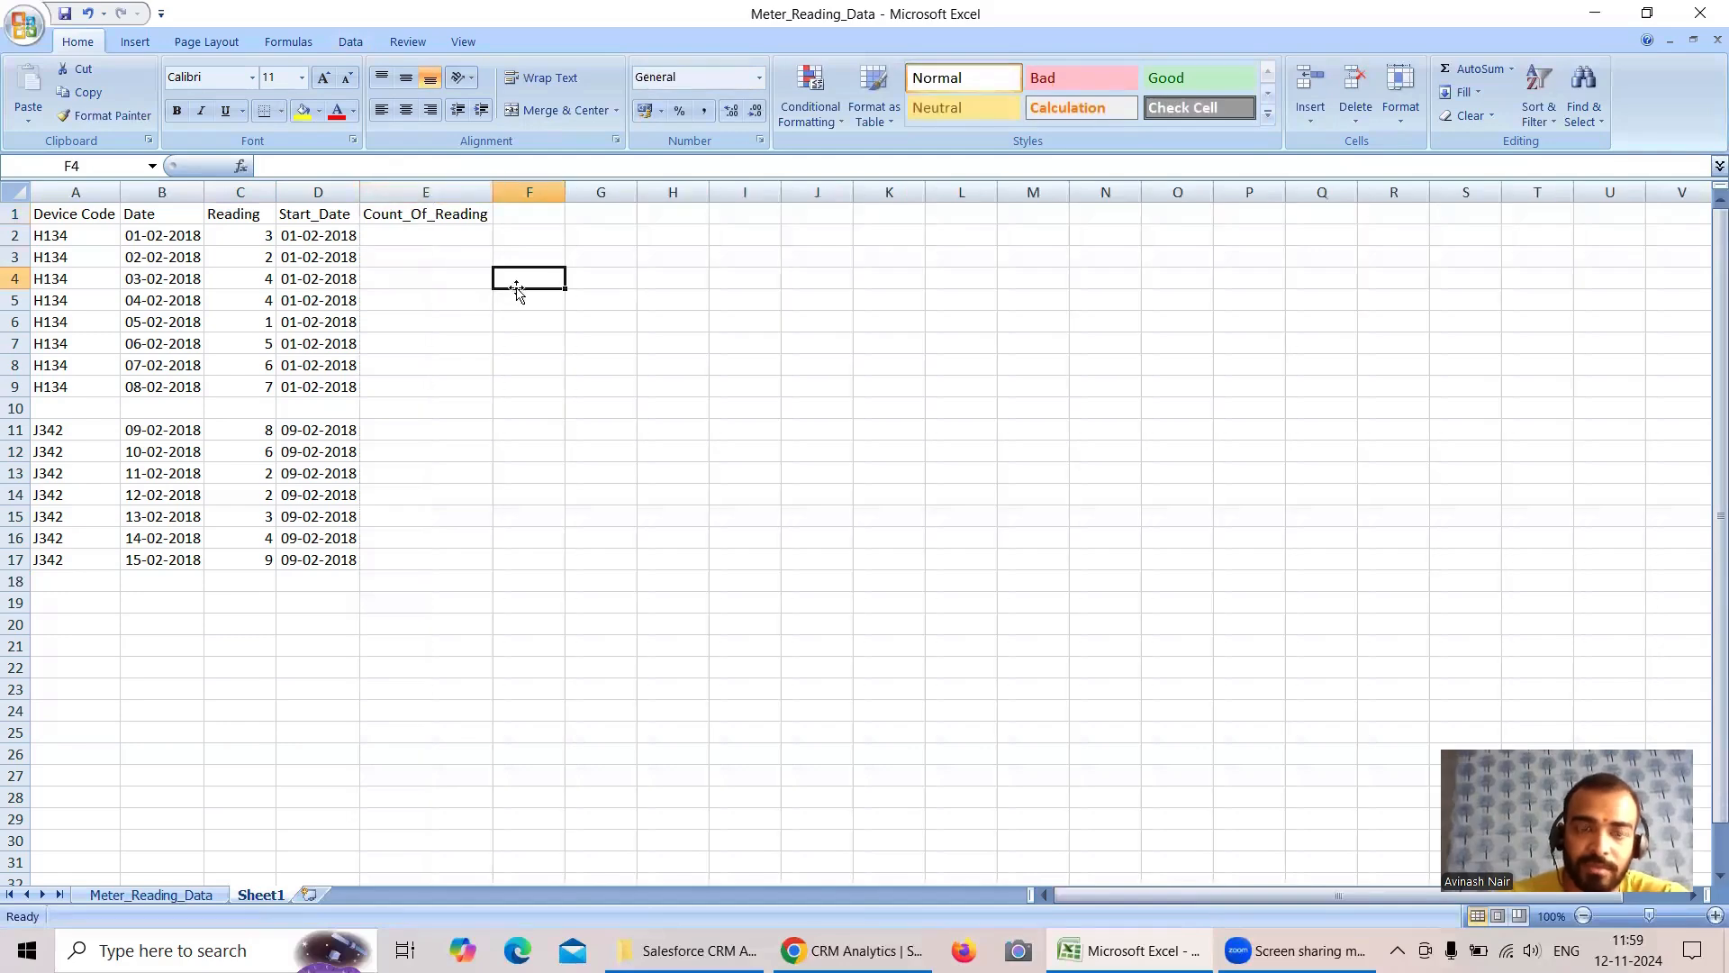
- Switch to the Free Session 8 dataflow in Data Manager, close the open node dialog and align the sfdcRegister node with the other nodes
click(851, 950)
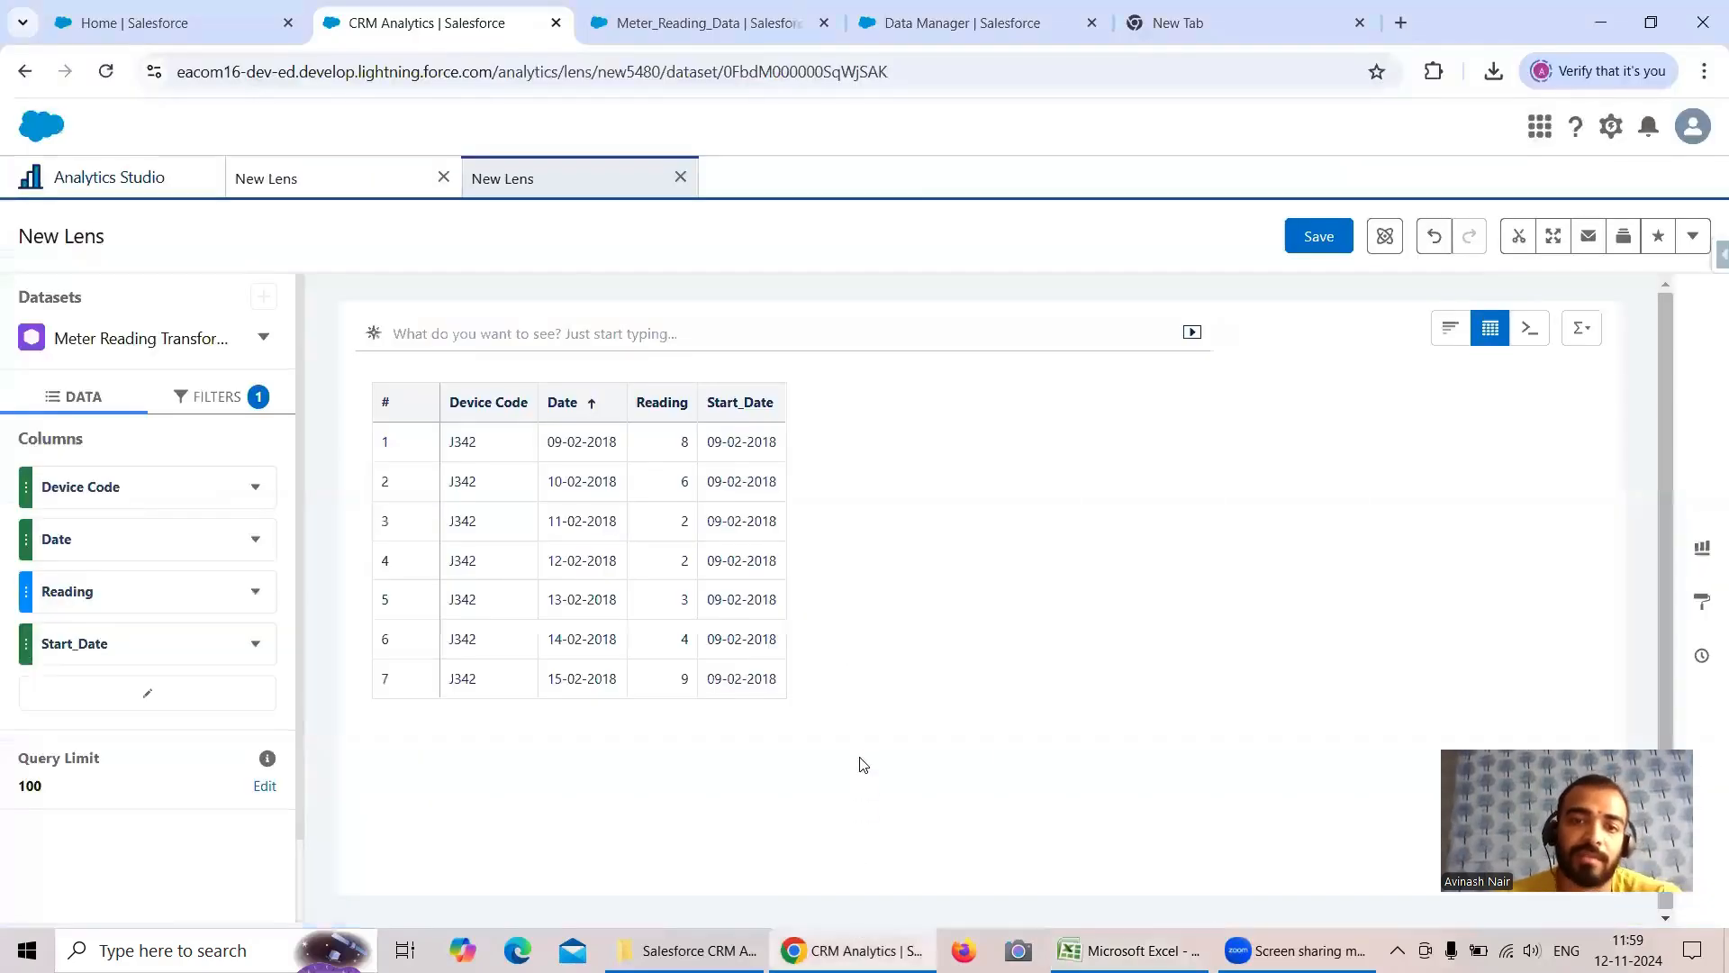
click(940, 27)
click(1103, 171)
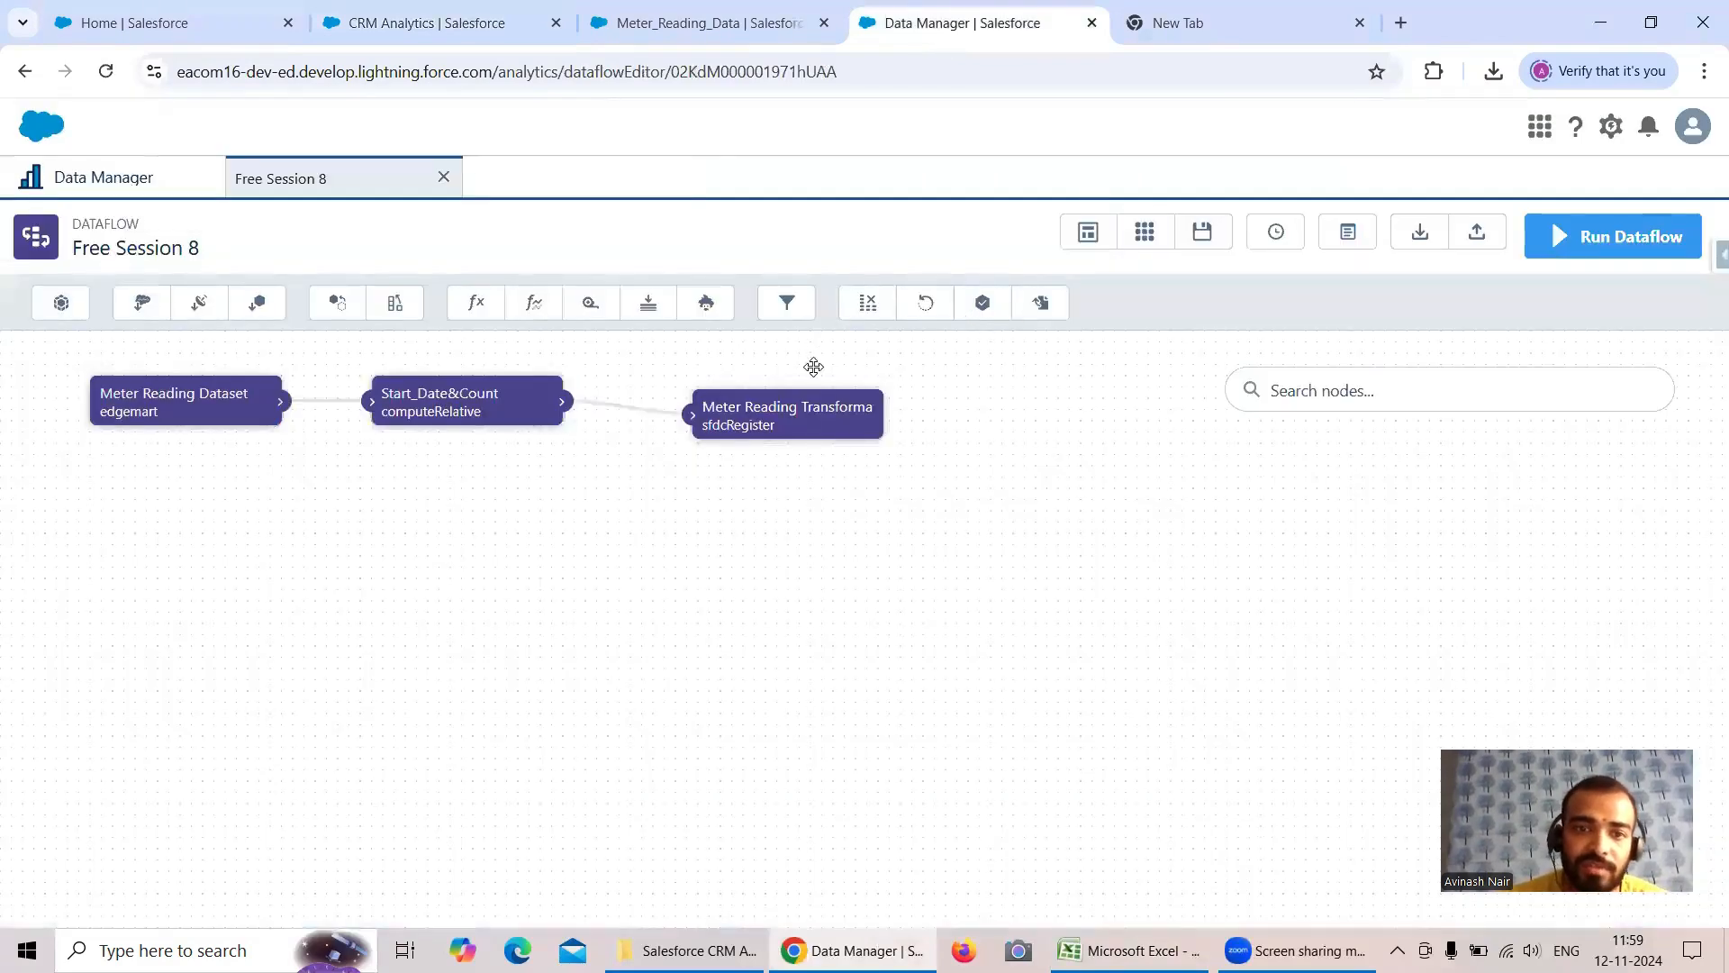
drag(811, 425, 806, 399)
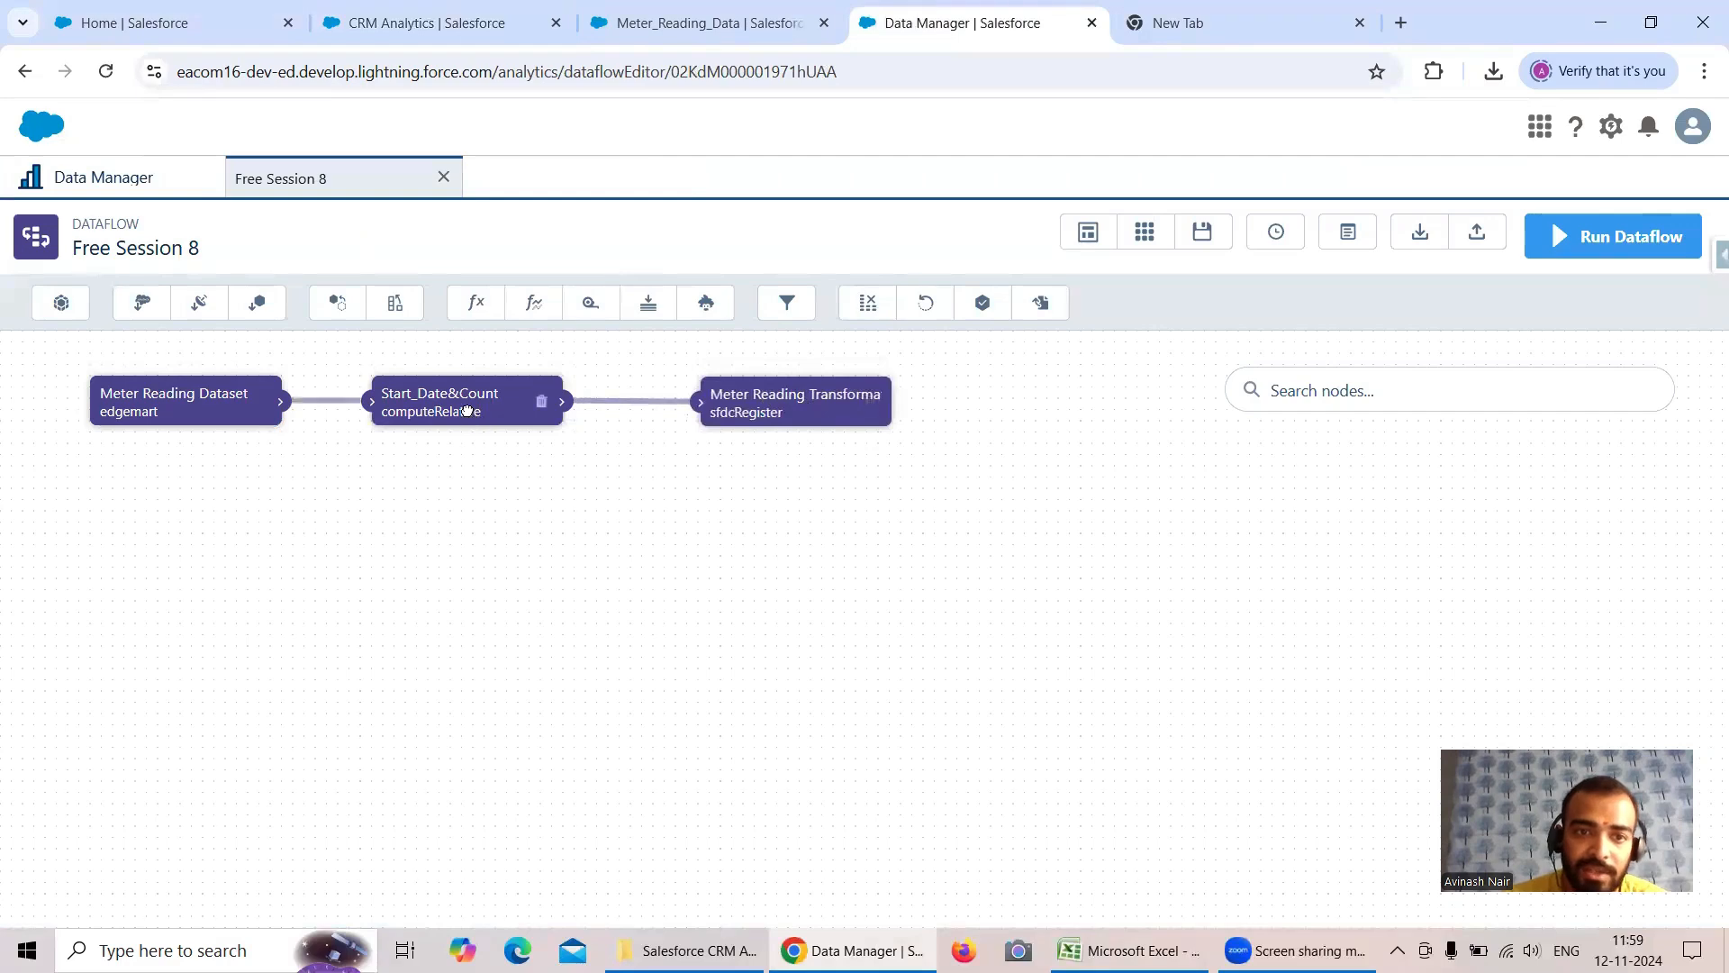
- Add a computed field named Count_Of_Readings to the Start_Date&Count computeRelative node
click(468, 407)
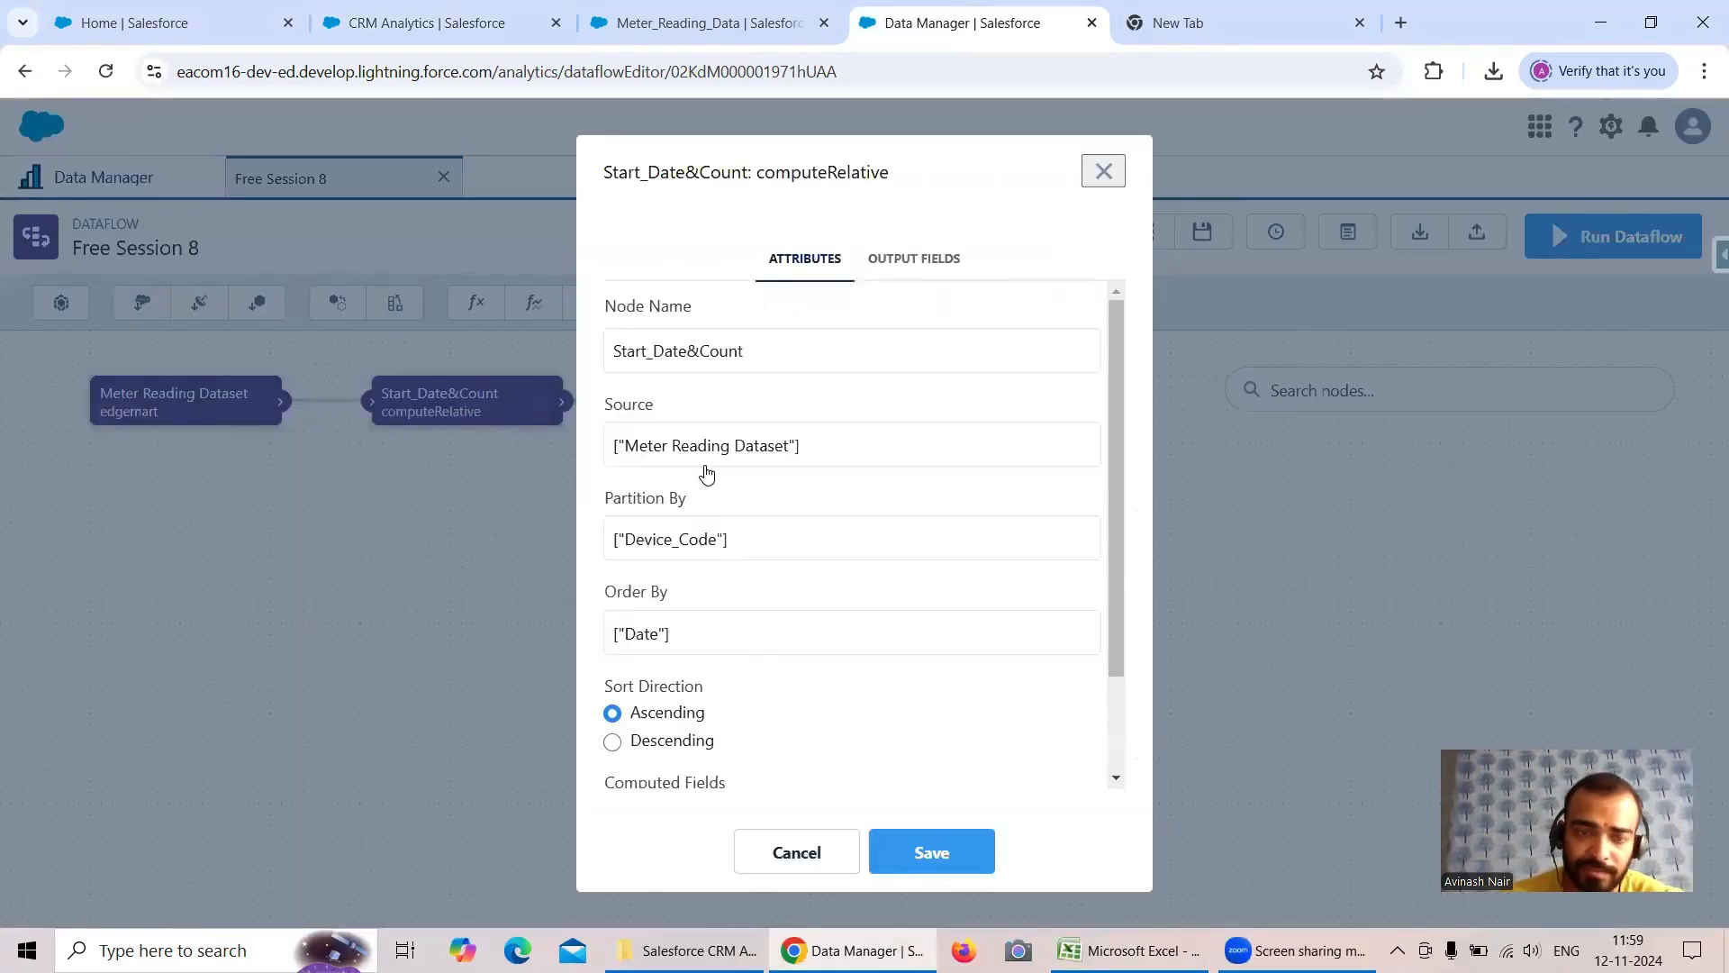
scroll(707, 474, down, 2)
click(684, 741)
click(699, 306)
text(Count_Of_)
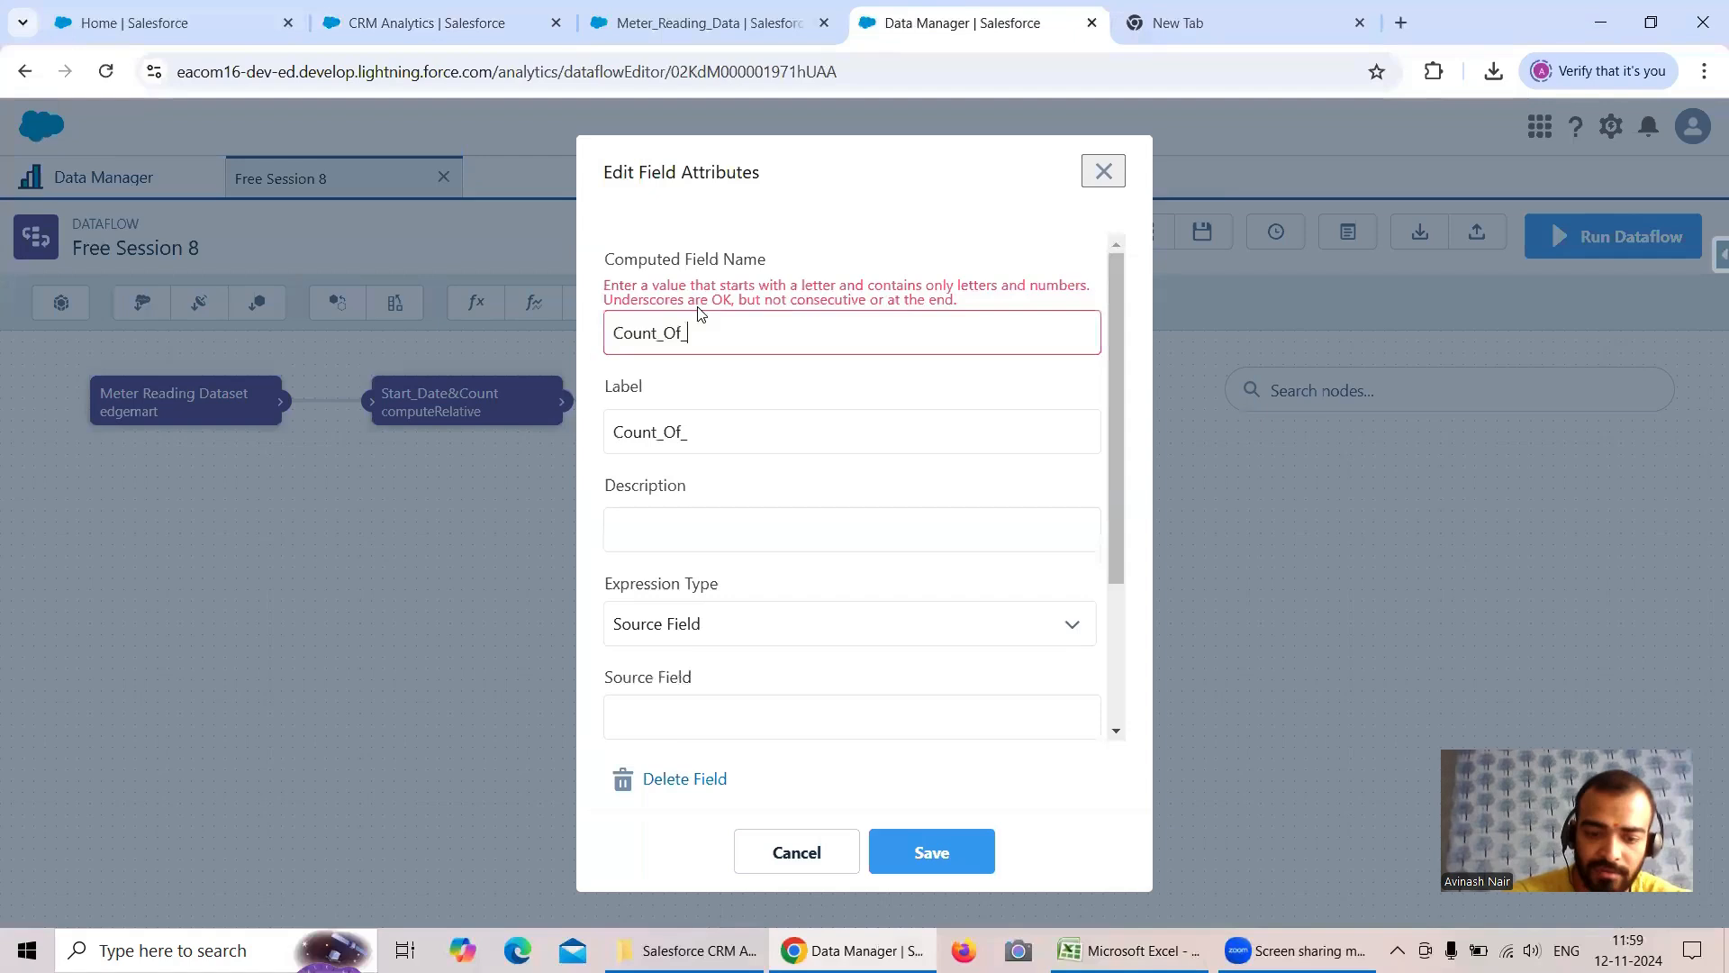
text(Readings)
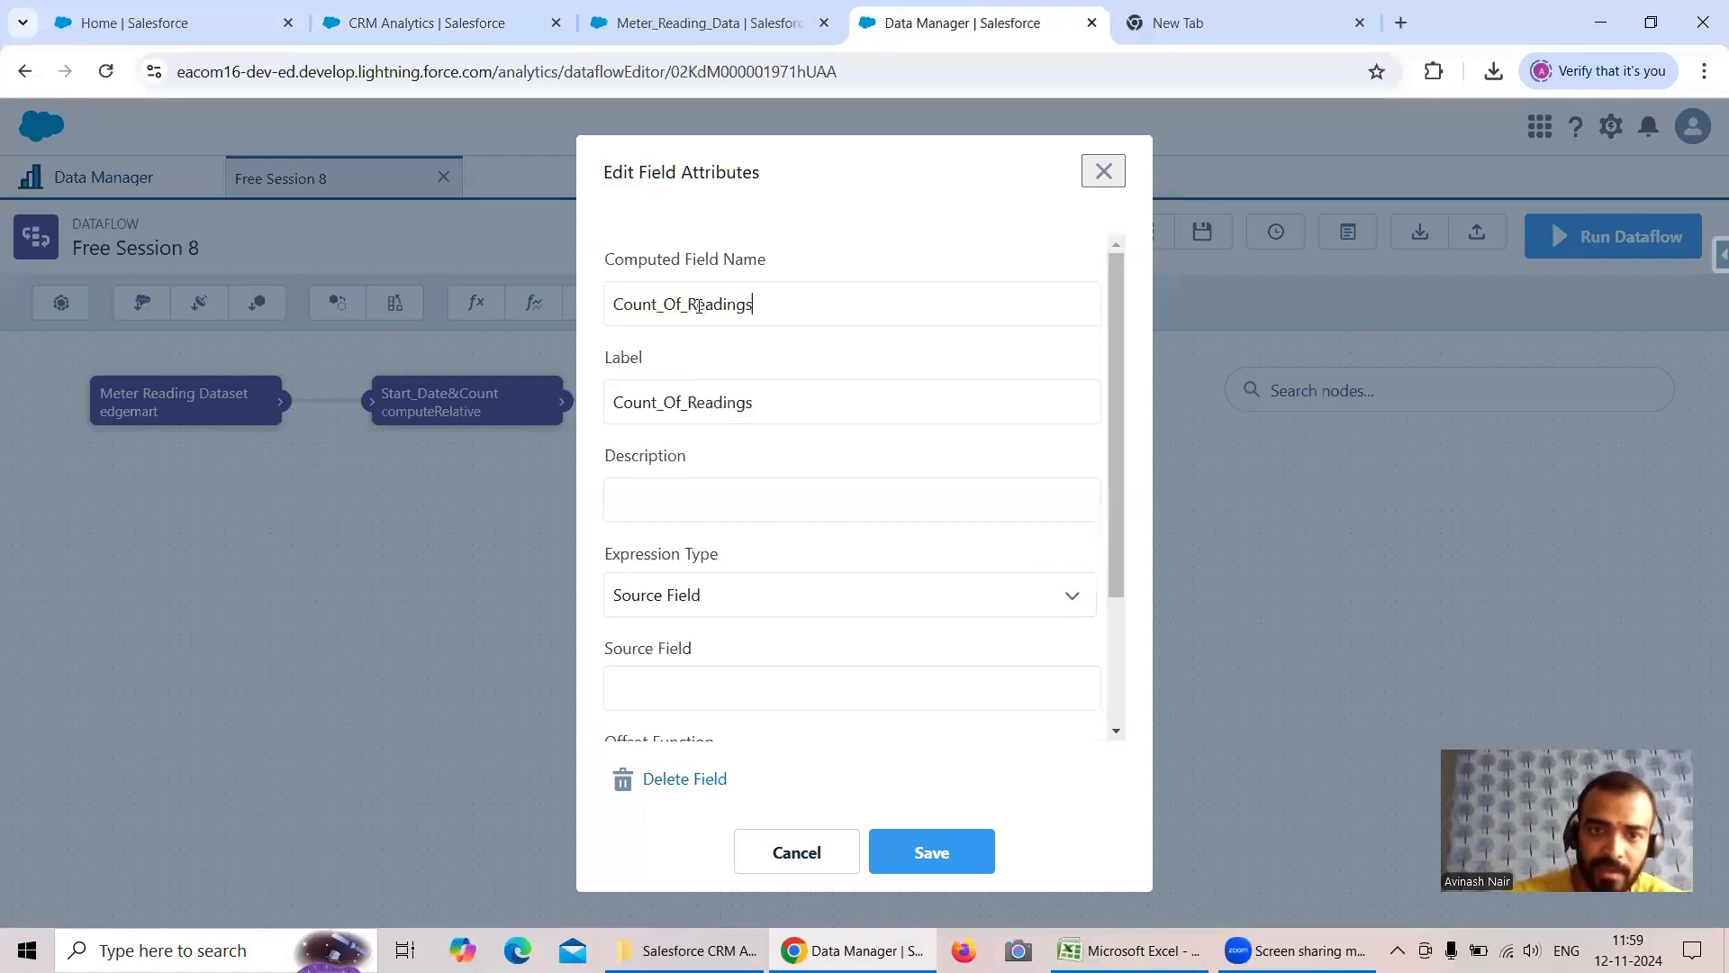
- Set the field's expression type to SAQL and its scale to 0, keeping the Numeric type
scroll(754, 377, down, 1)
click(710, 493)
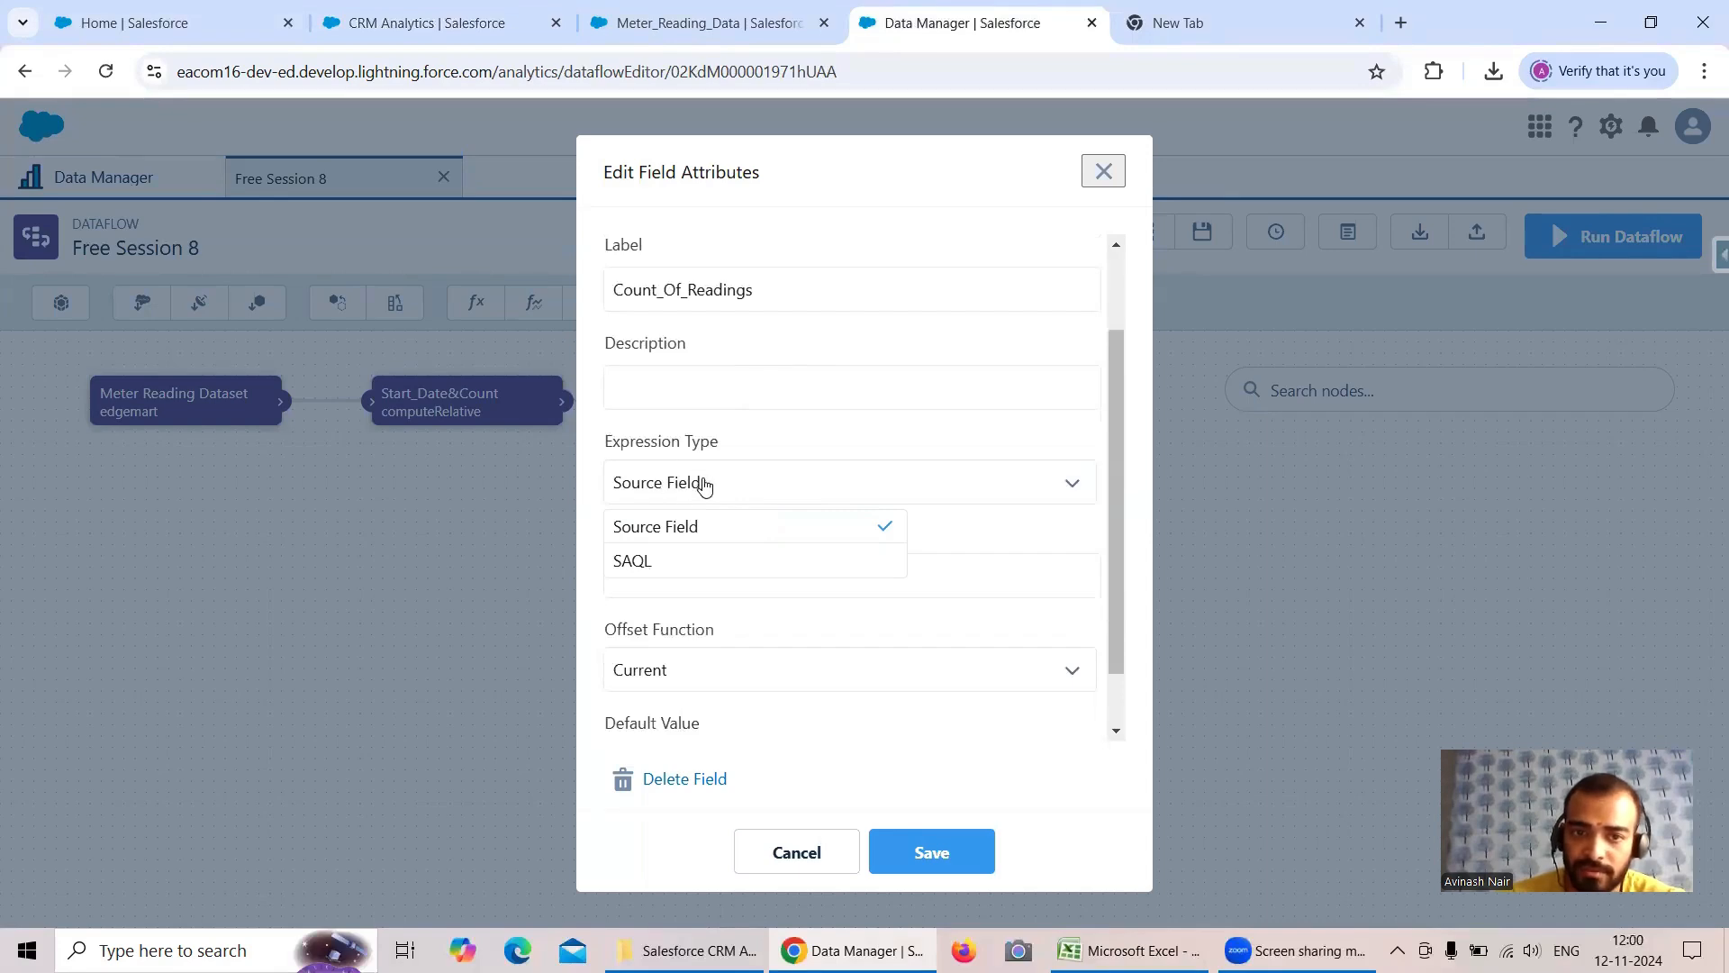
click(698, 567)
scroll(845, 480, down, 1)
scroll(844, 480, down, 3)
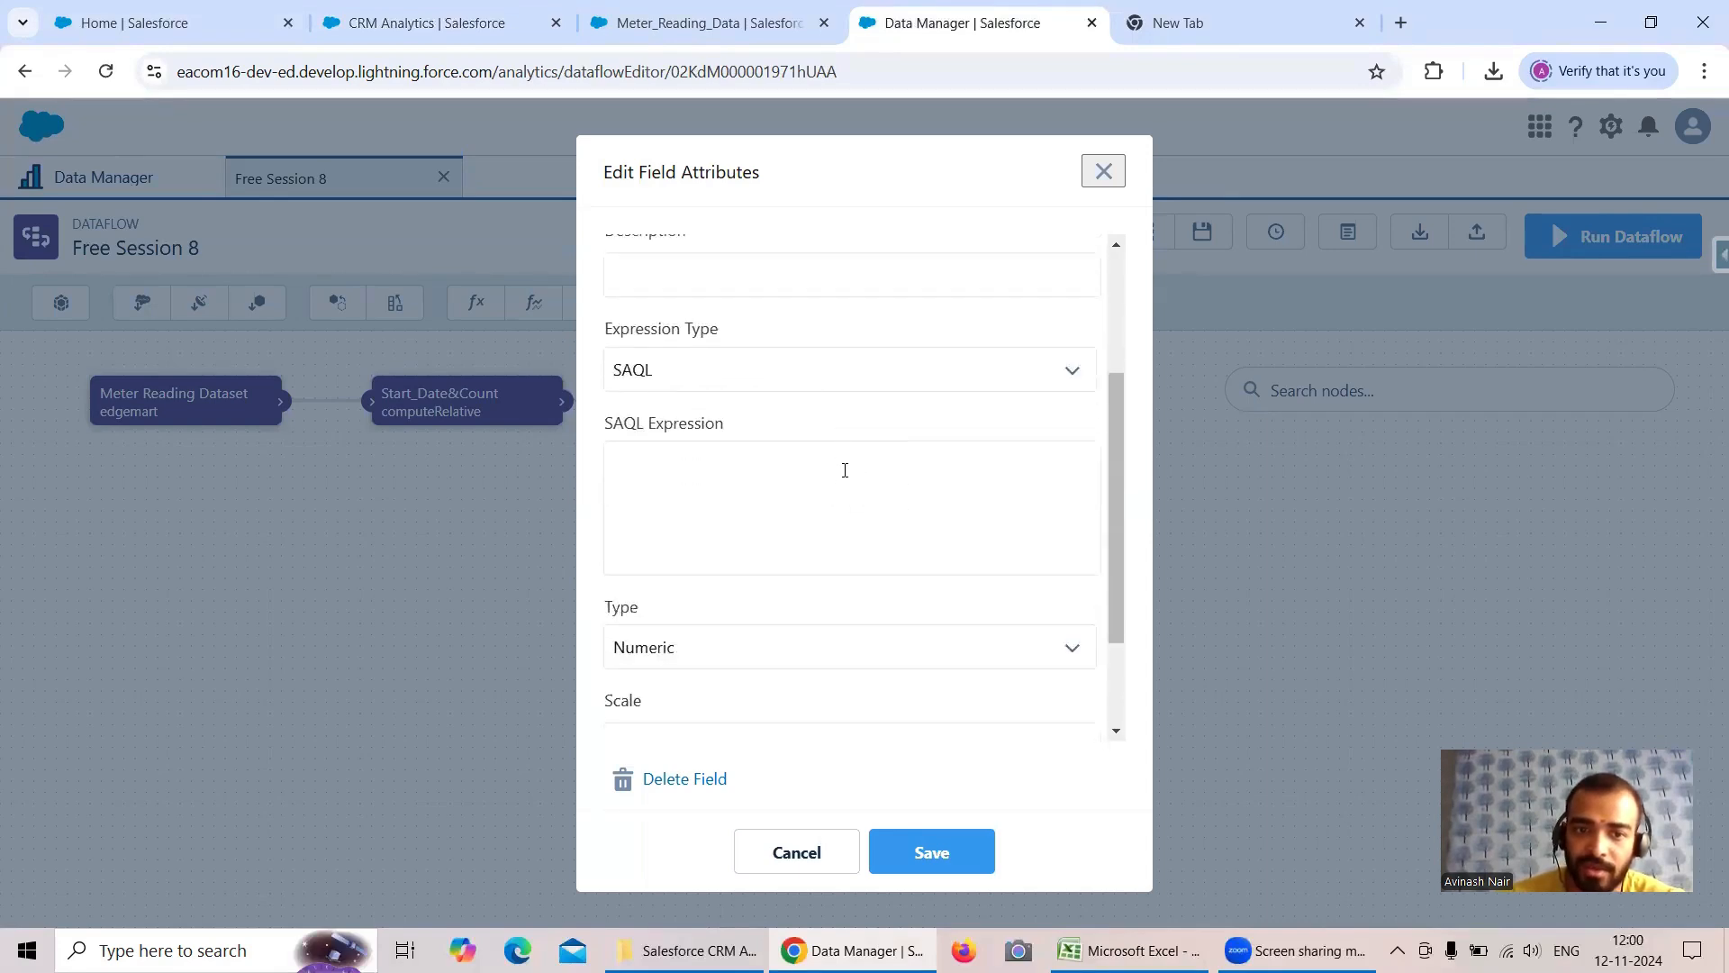
scroll(695, 592, down, 1)
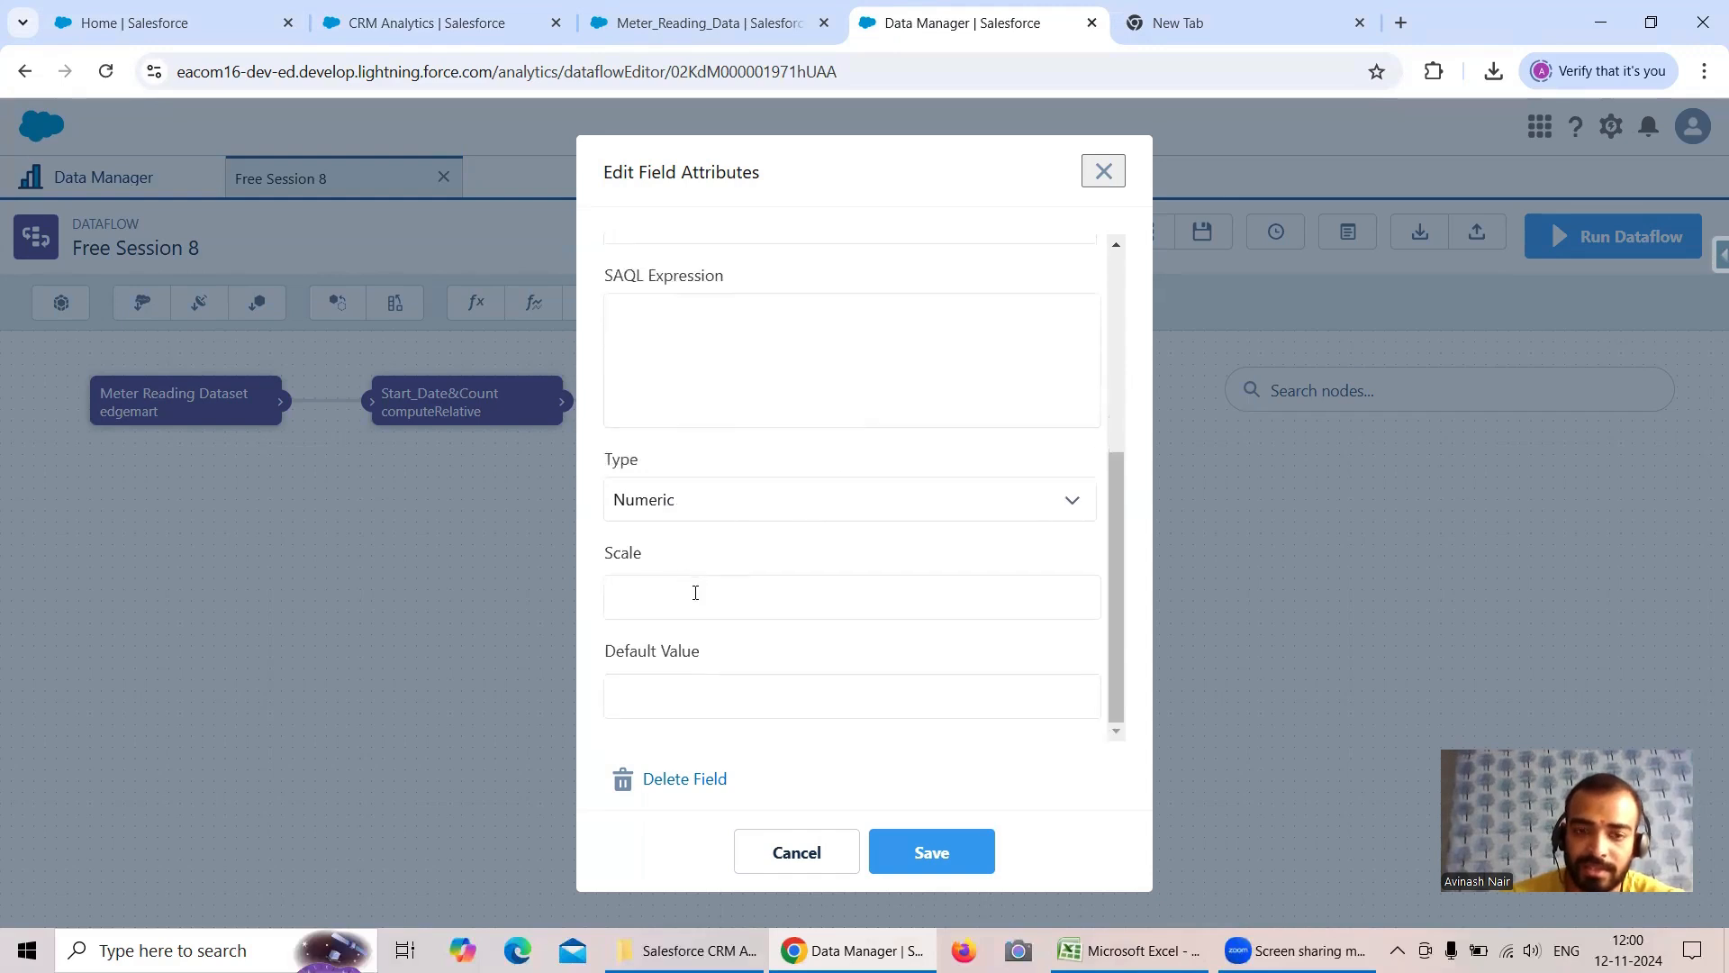
scroll(708, 576, up, 6)
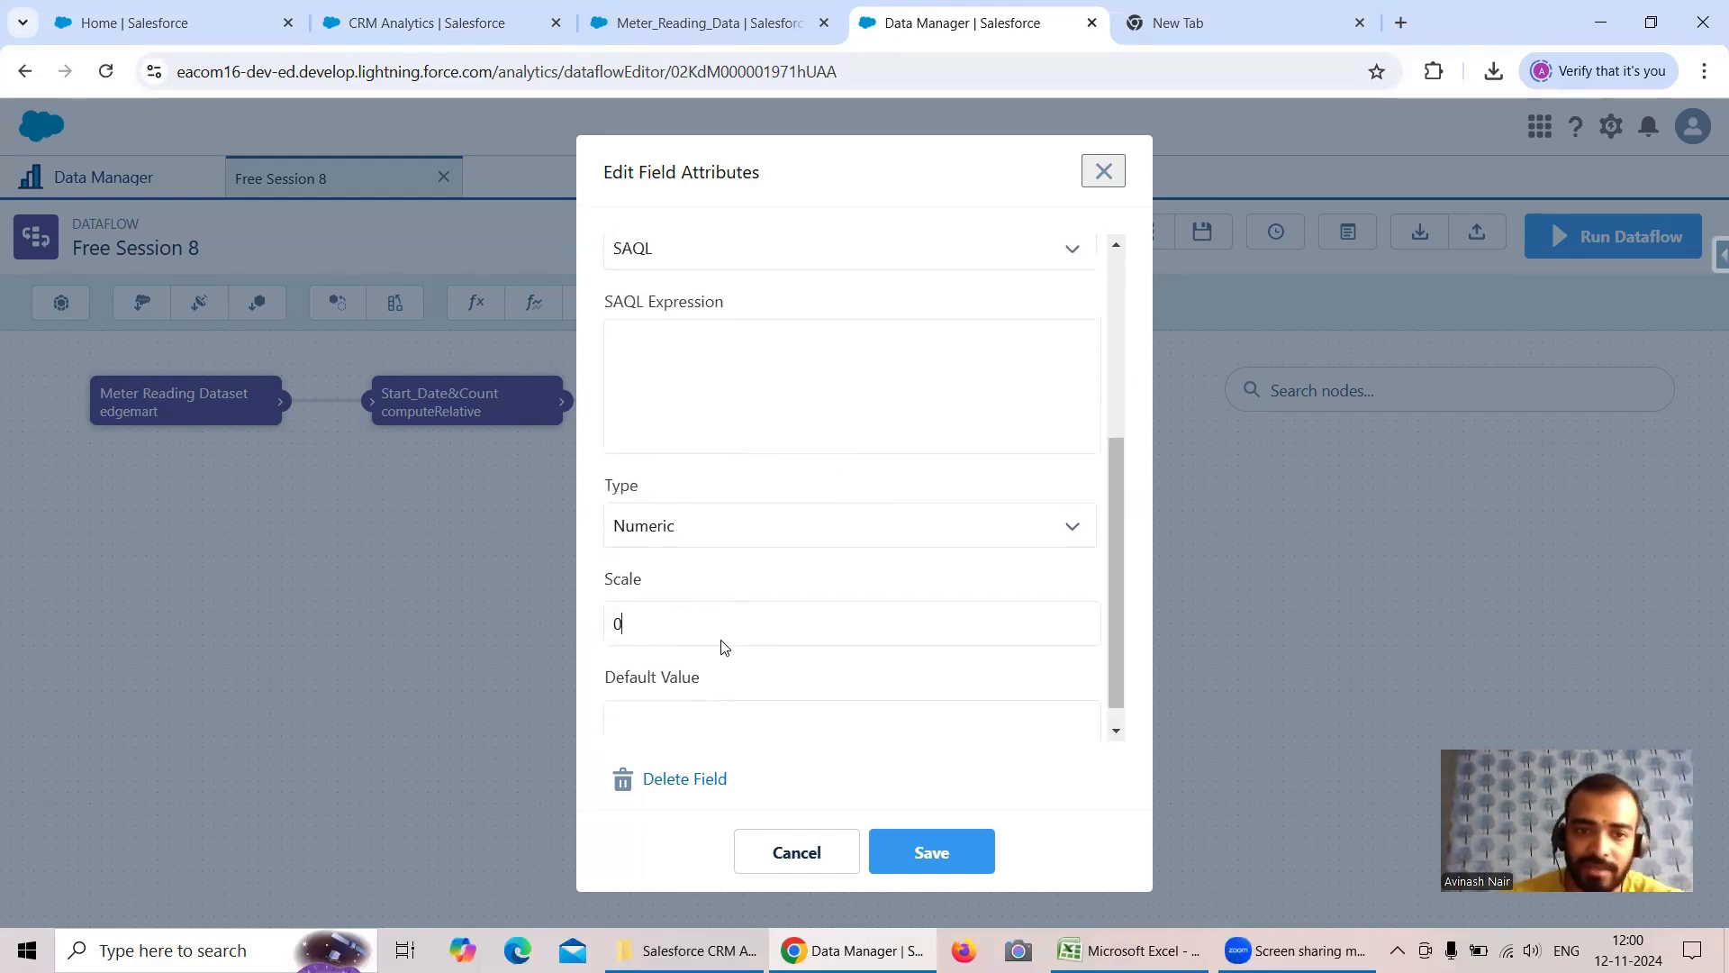
scroll(685, 540, down, 4)
- Begin the SAQL expression with "case when previous(Count_Of_Readings)", reusing the computed field's name
click(657, 439)
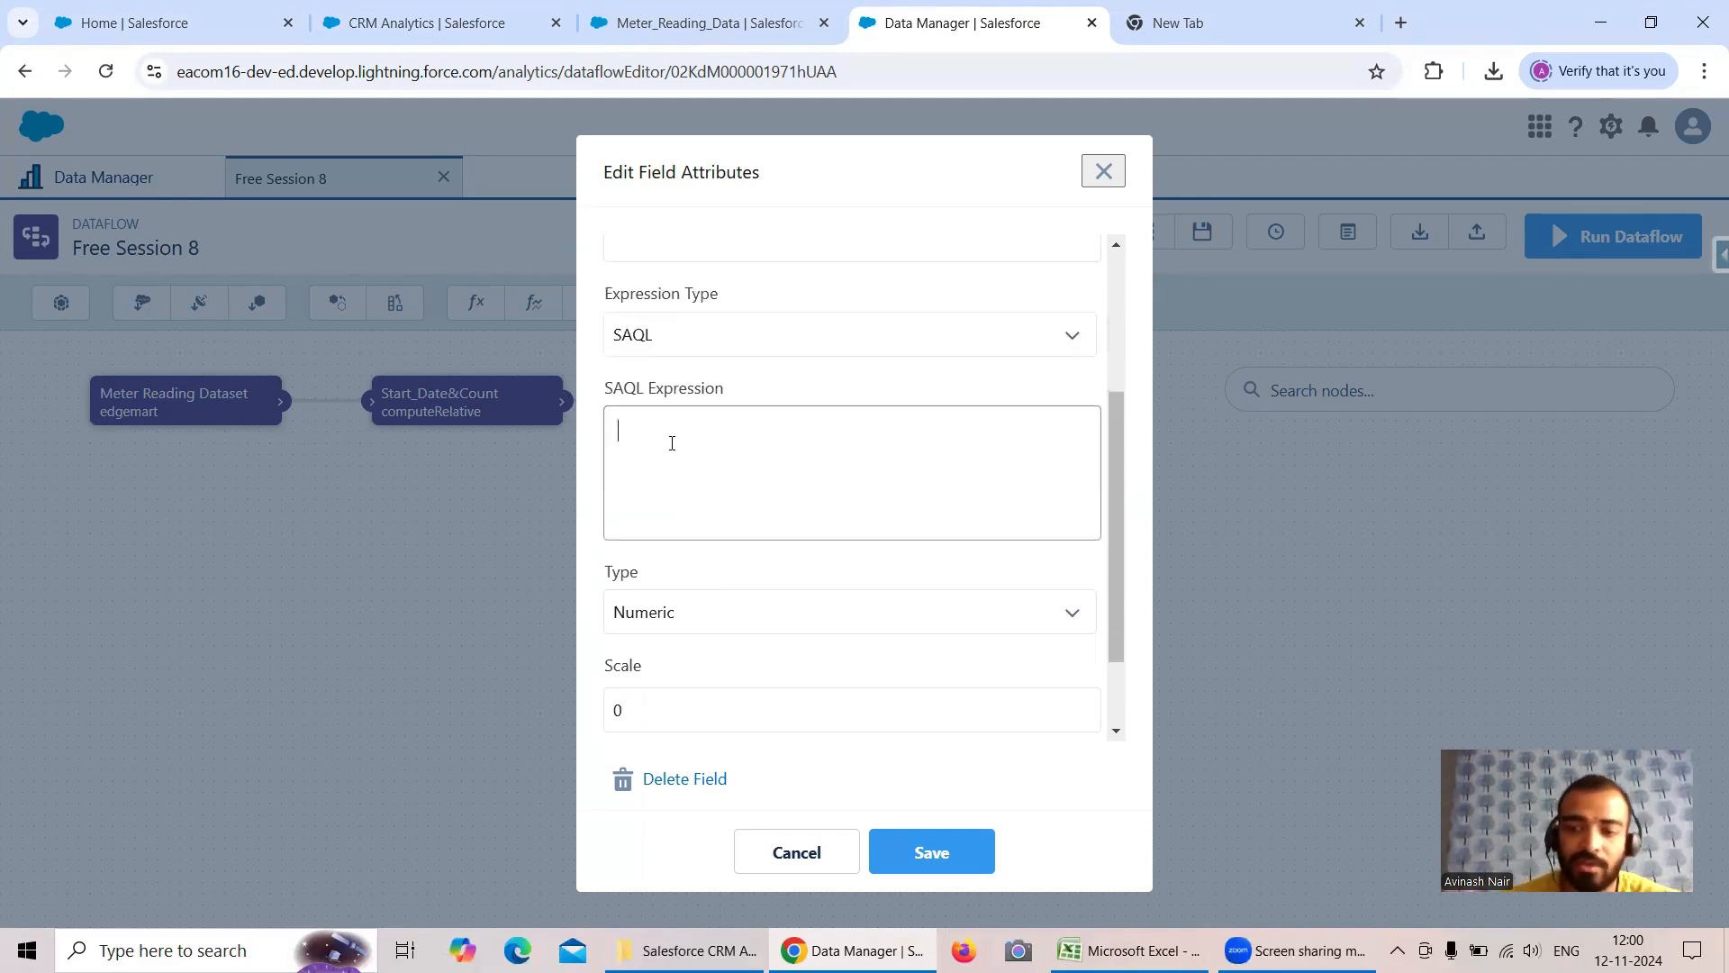
text(case when)
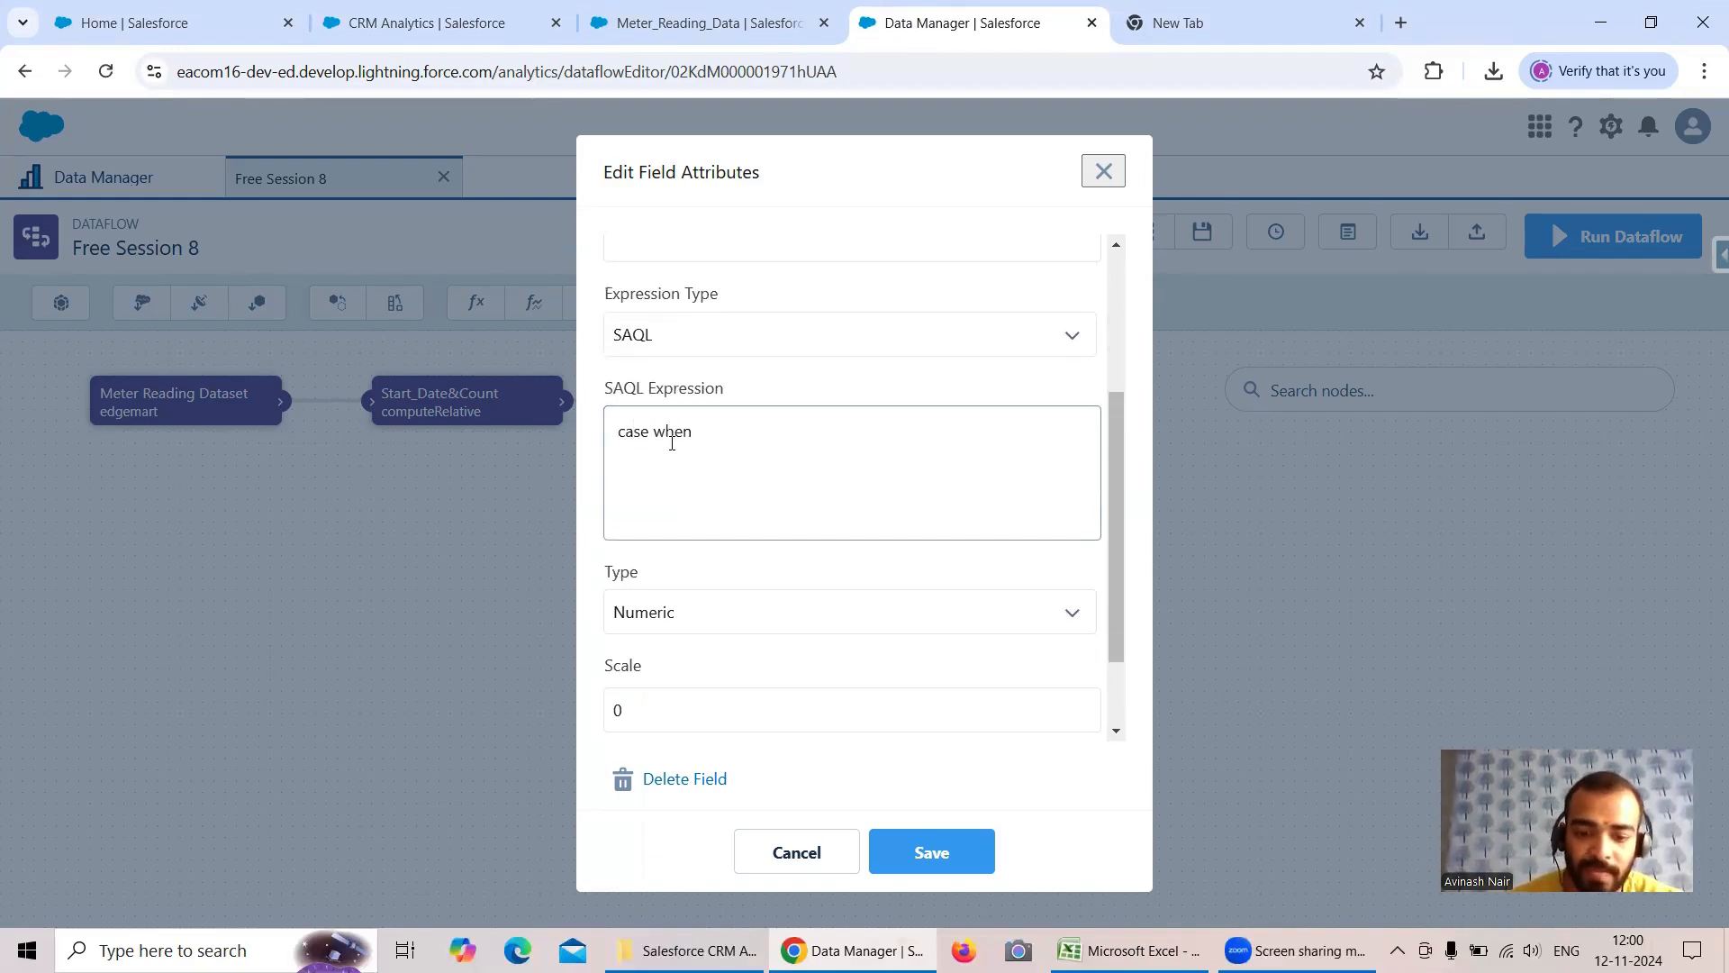
scroll(693, 414, up, 3)
double_click(610, 301)
key(ctrl+c)
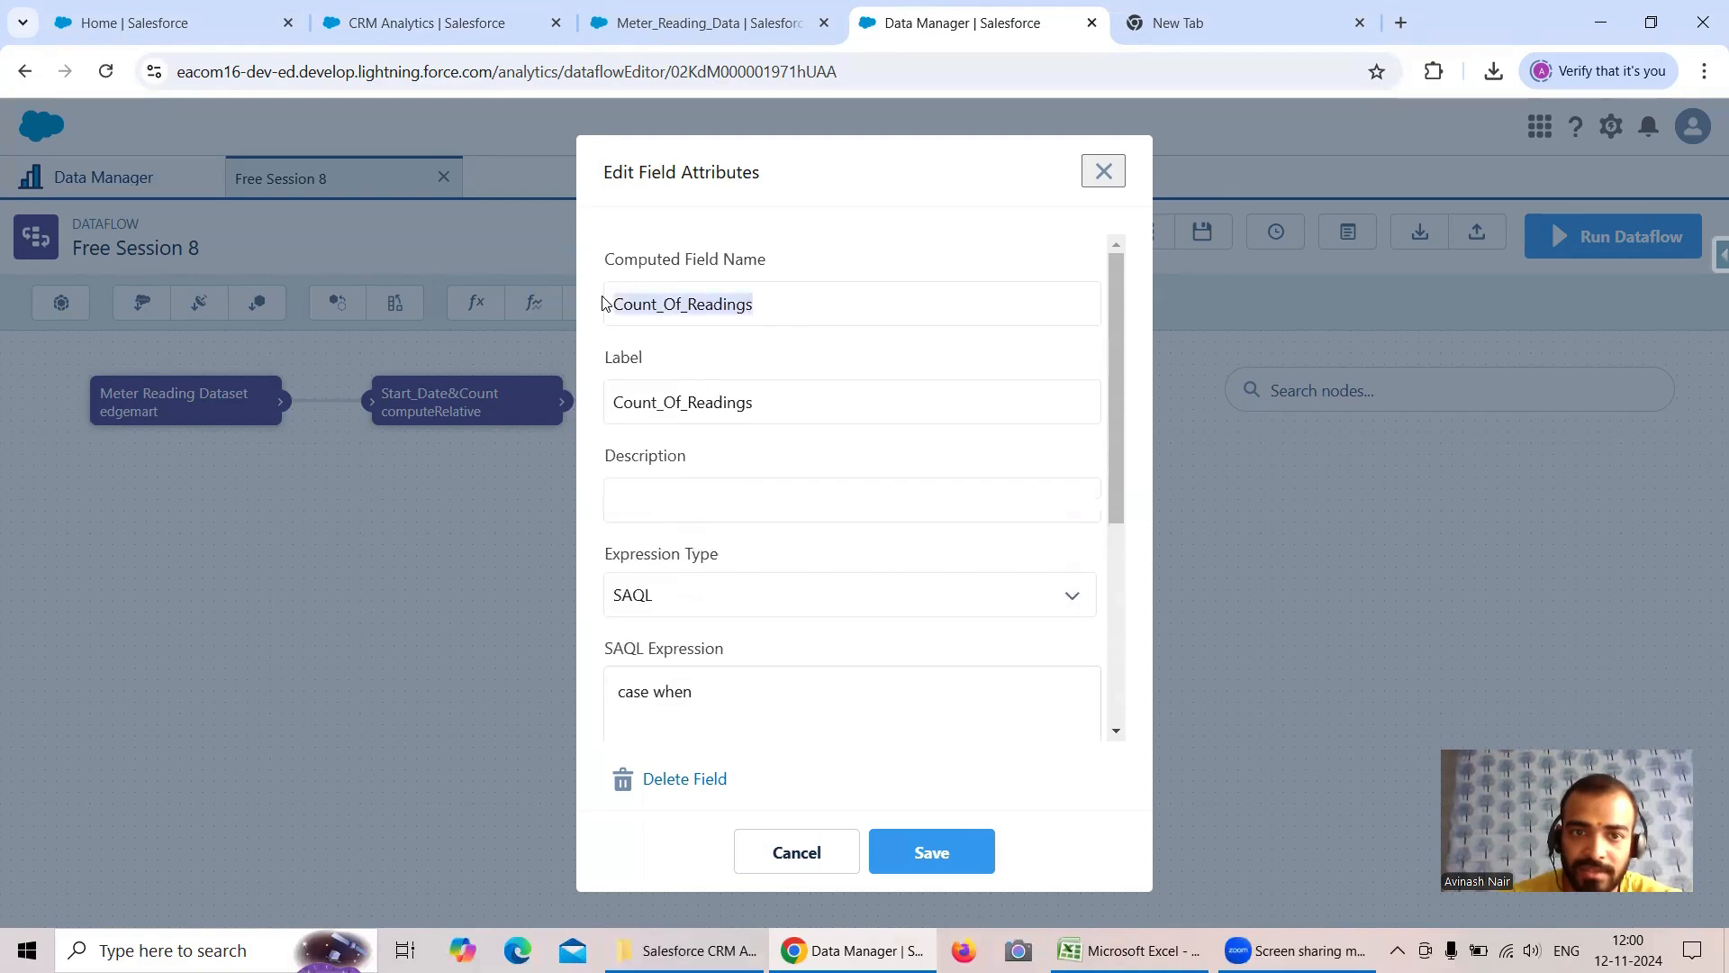
scroll(711, 382, down, 3)
click(740, 473)
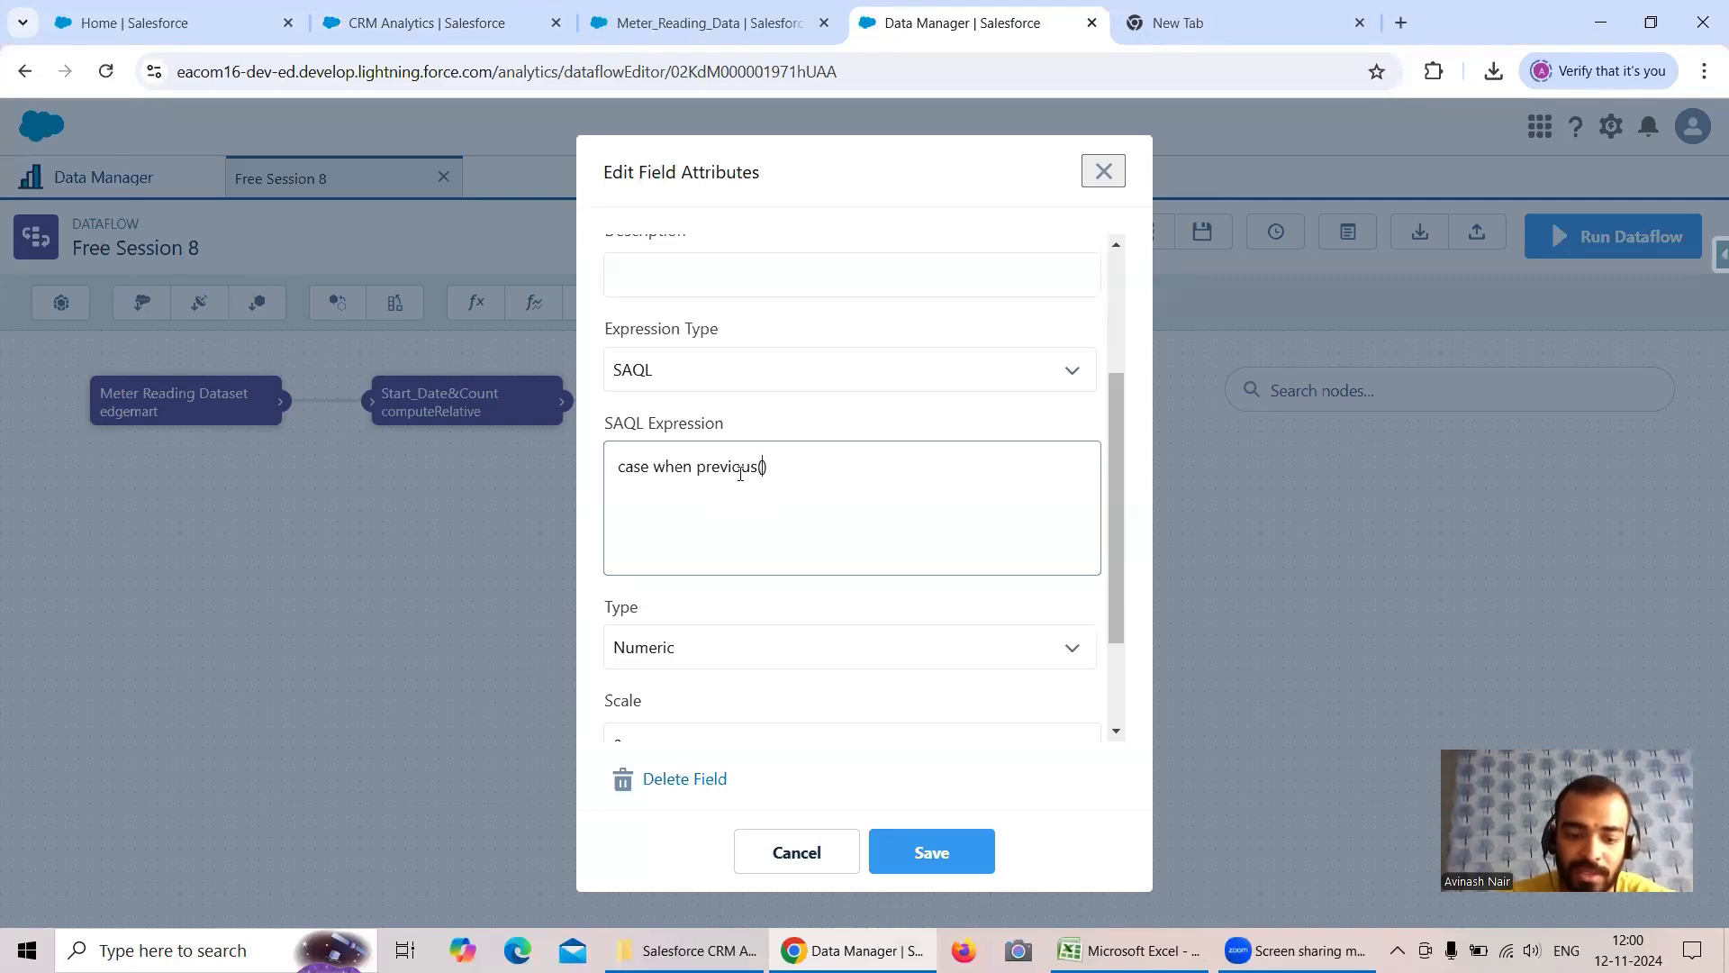
key(ctrl+v)
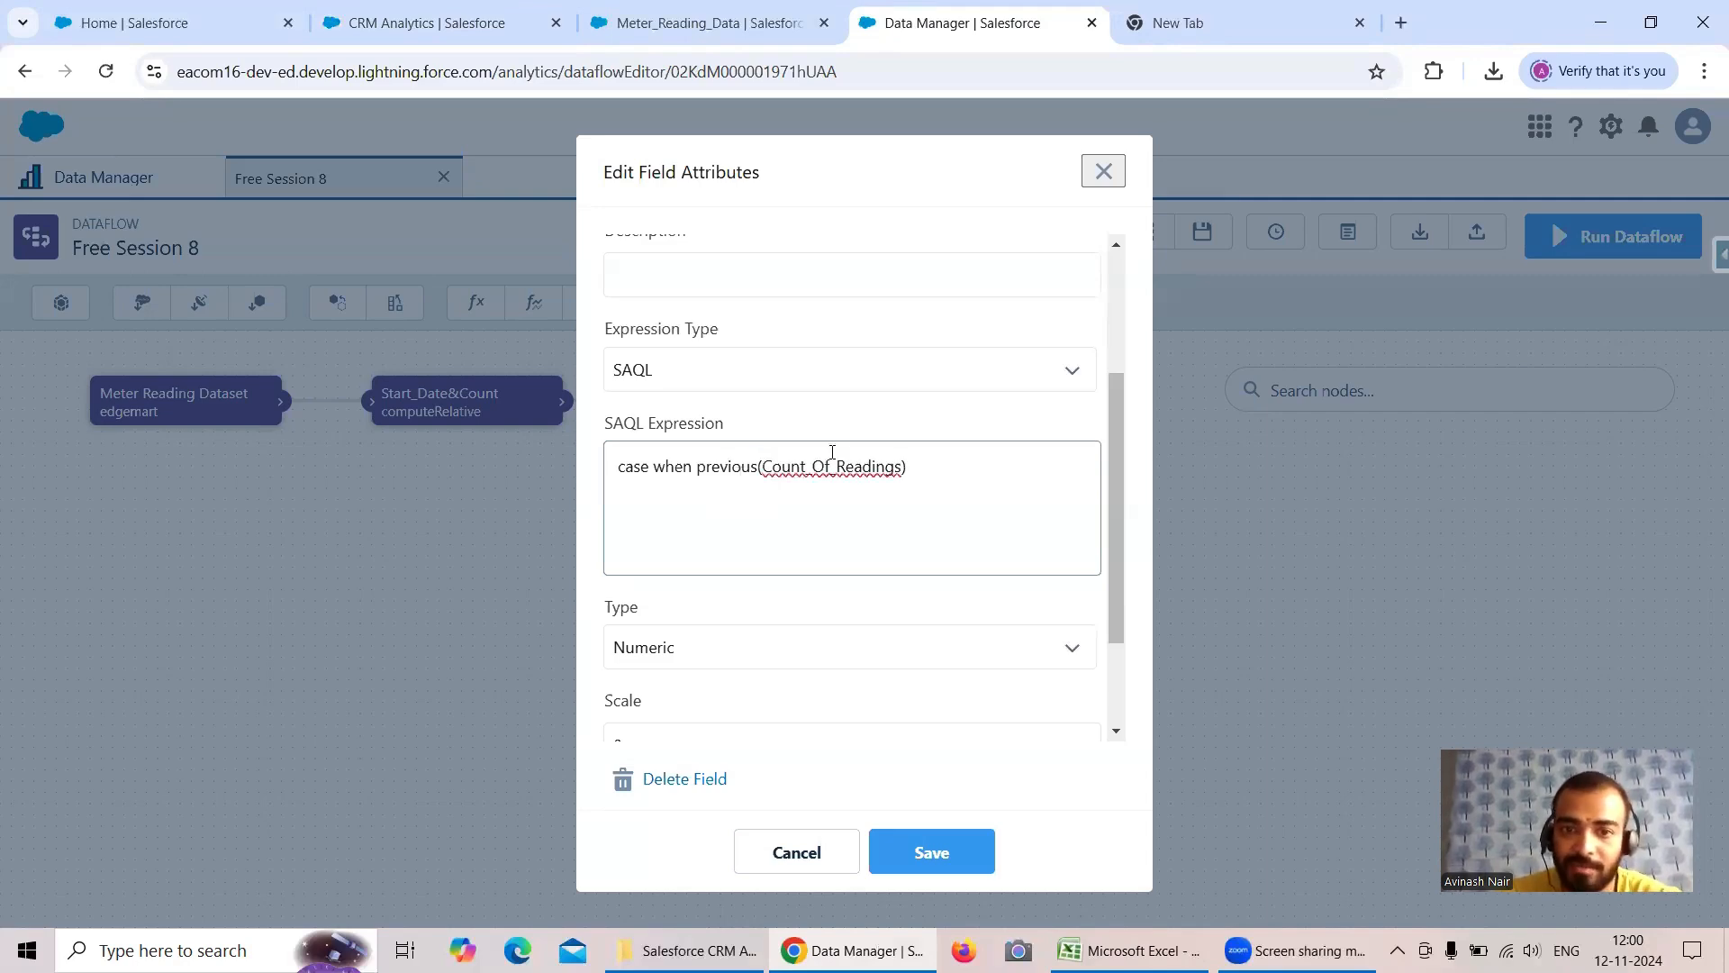
- Continue the SAQL expression with "== null then 1 when" to start the count at 1
text(== nul)
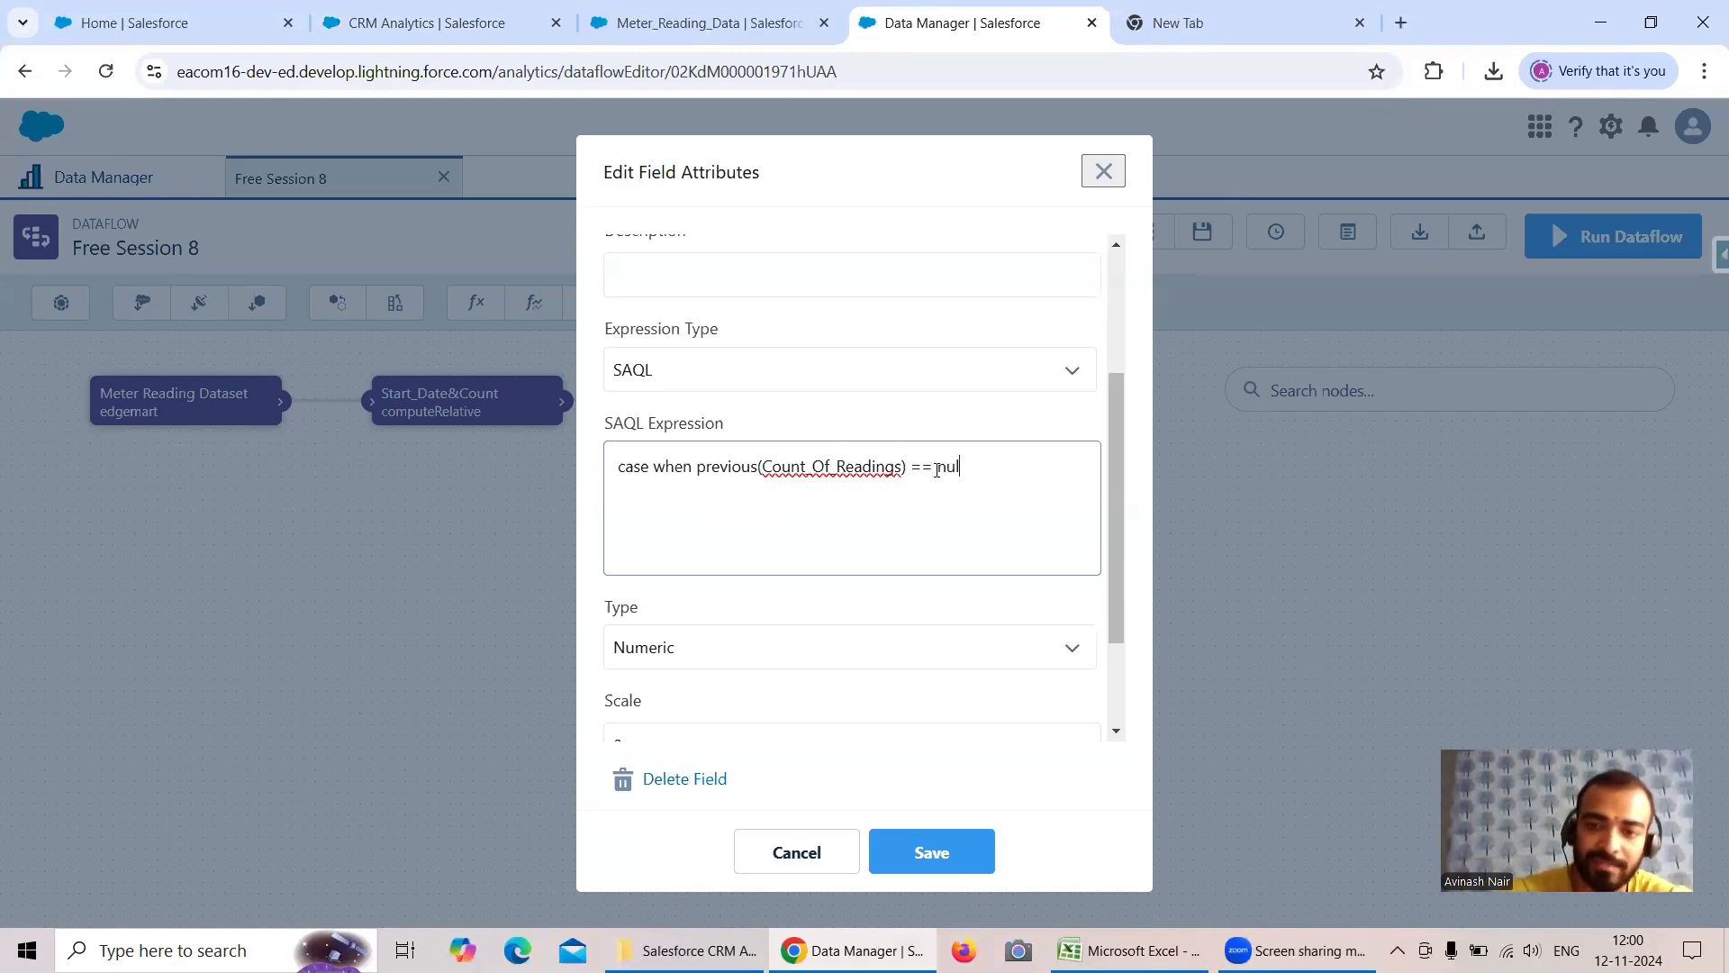
text(l then)
key(BackSpace)
key(BackSpace)
key(BackSpace)
text(then)
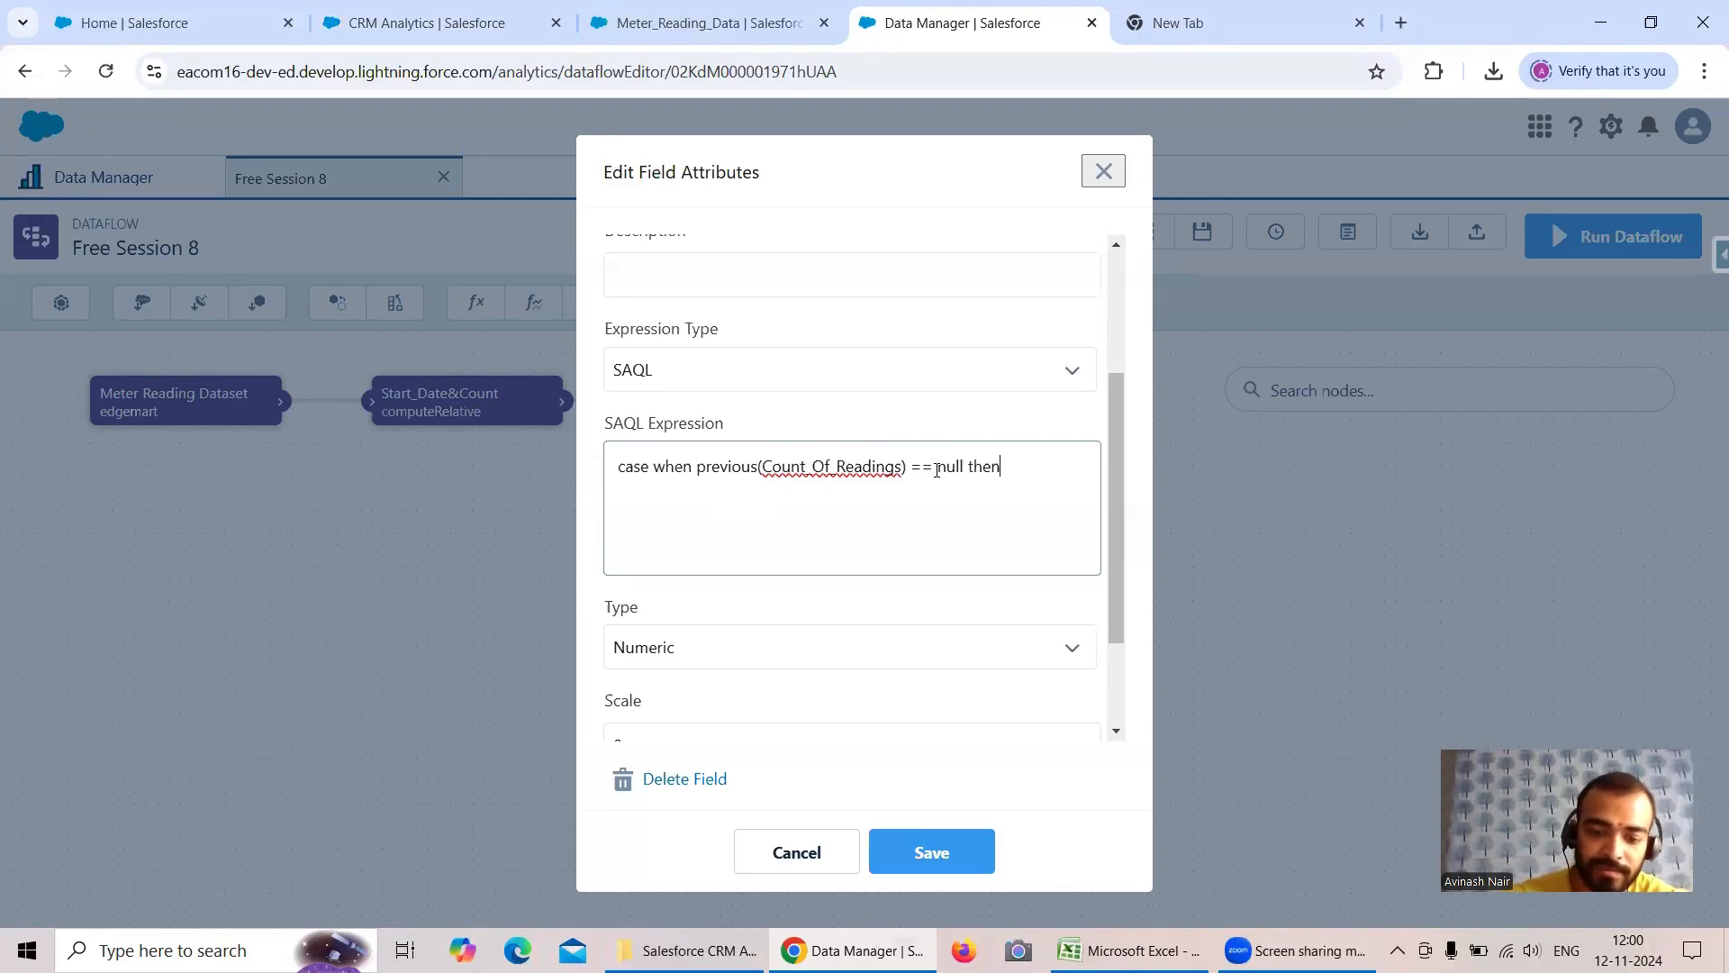
text( 1 when)
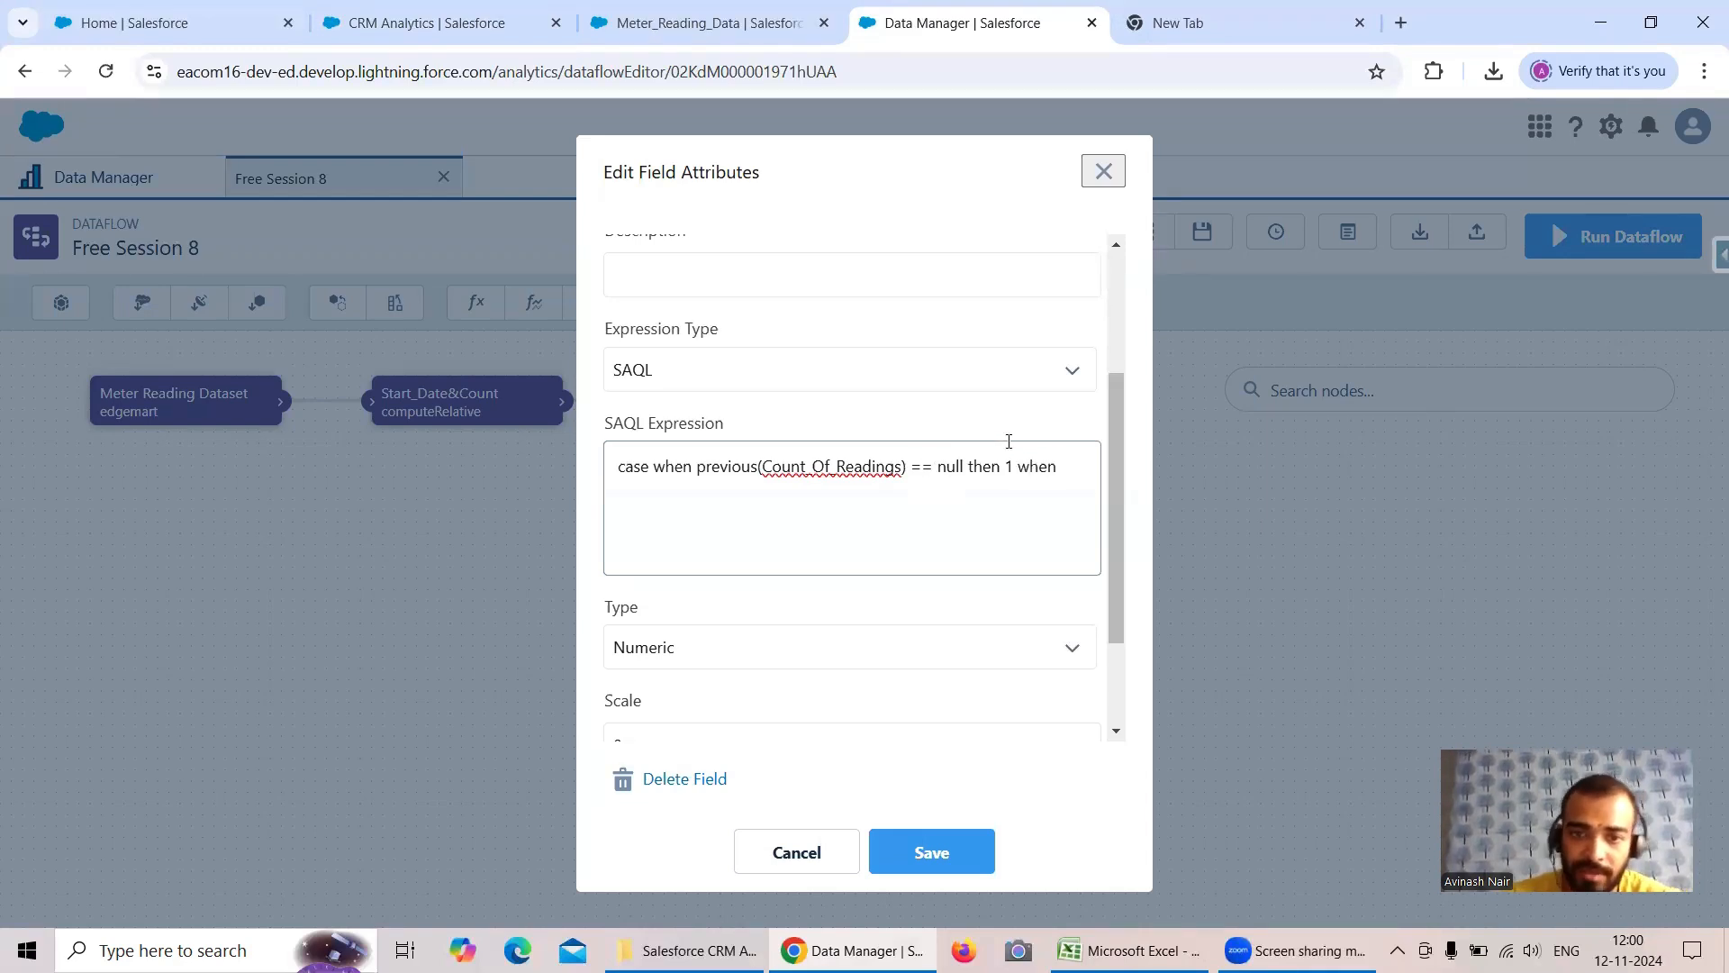
- Extend the SAQL expression with a second condition, "previous(Count_Of_Readings)>0 then Count_Of_Readings+1"
drag(907, 467, 696, 466)
key(ctrl+c)
click(1053, 469)
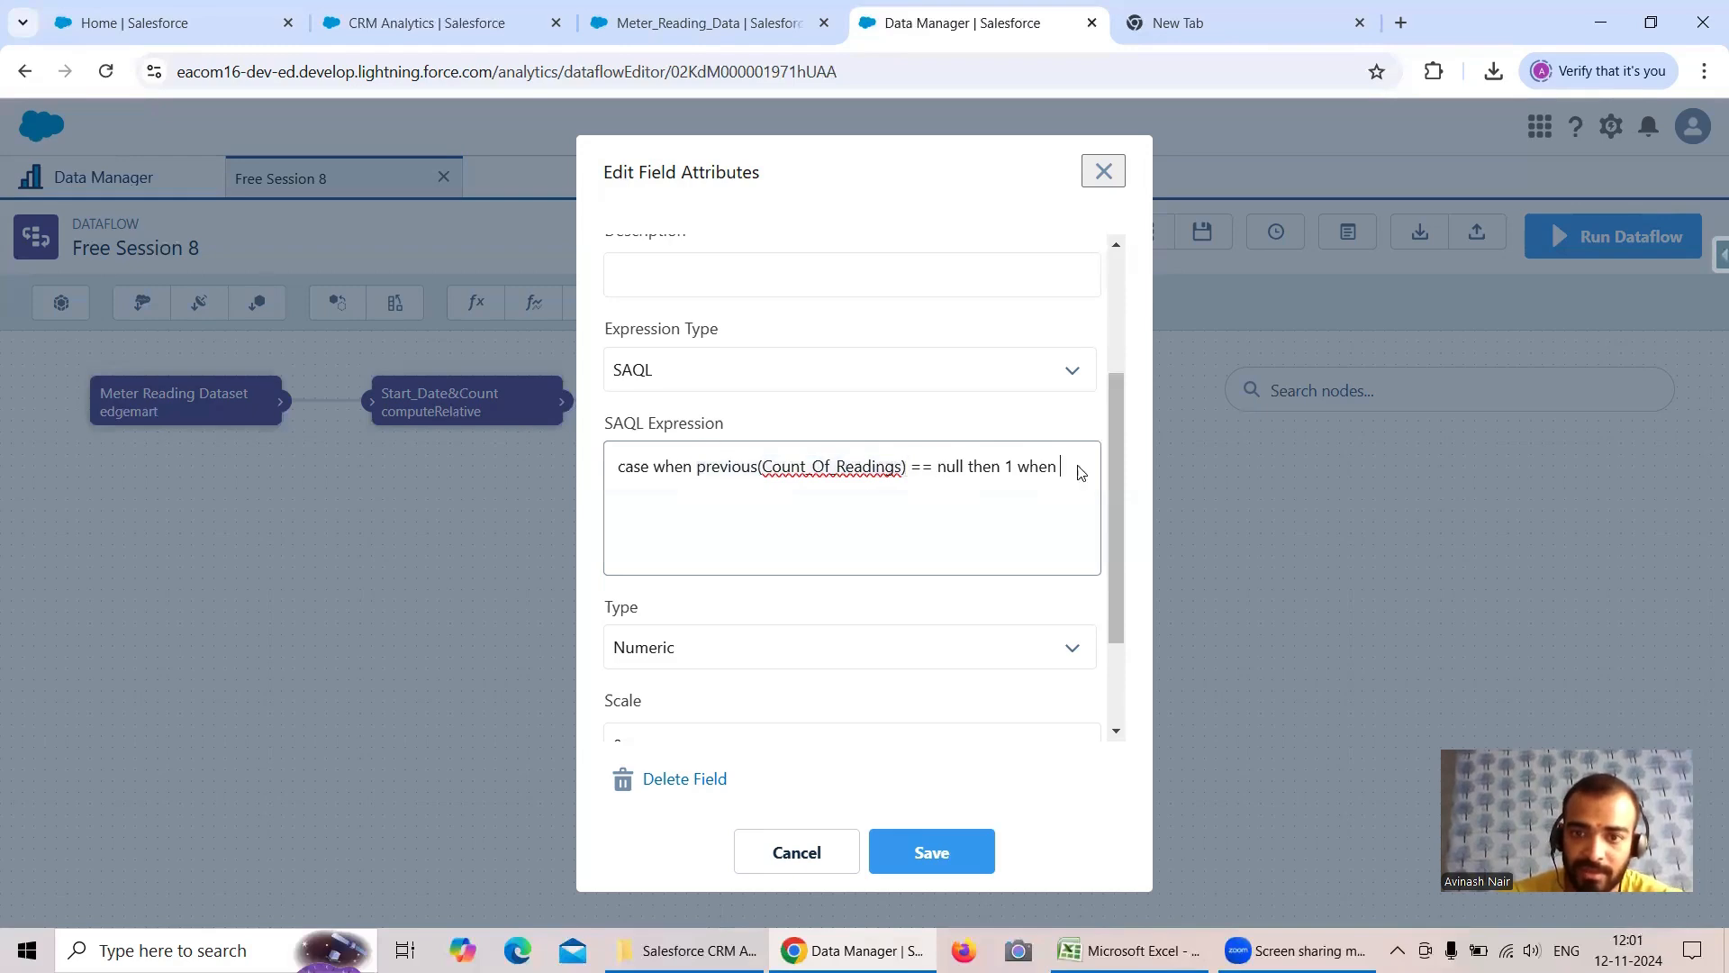
key(ctrl+v)
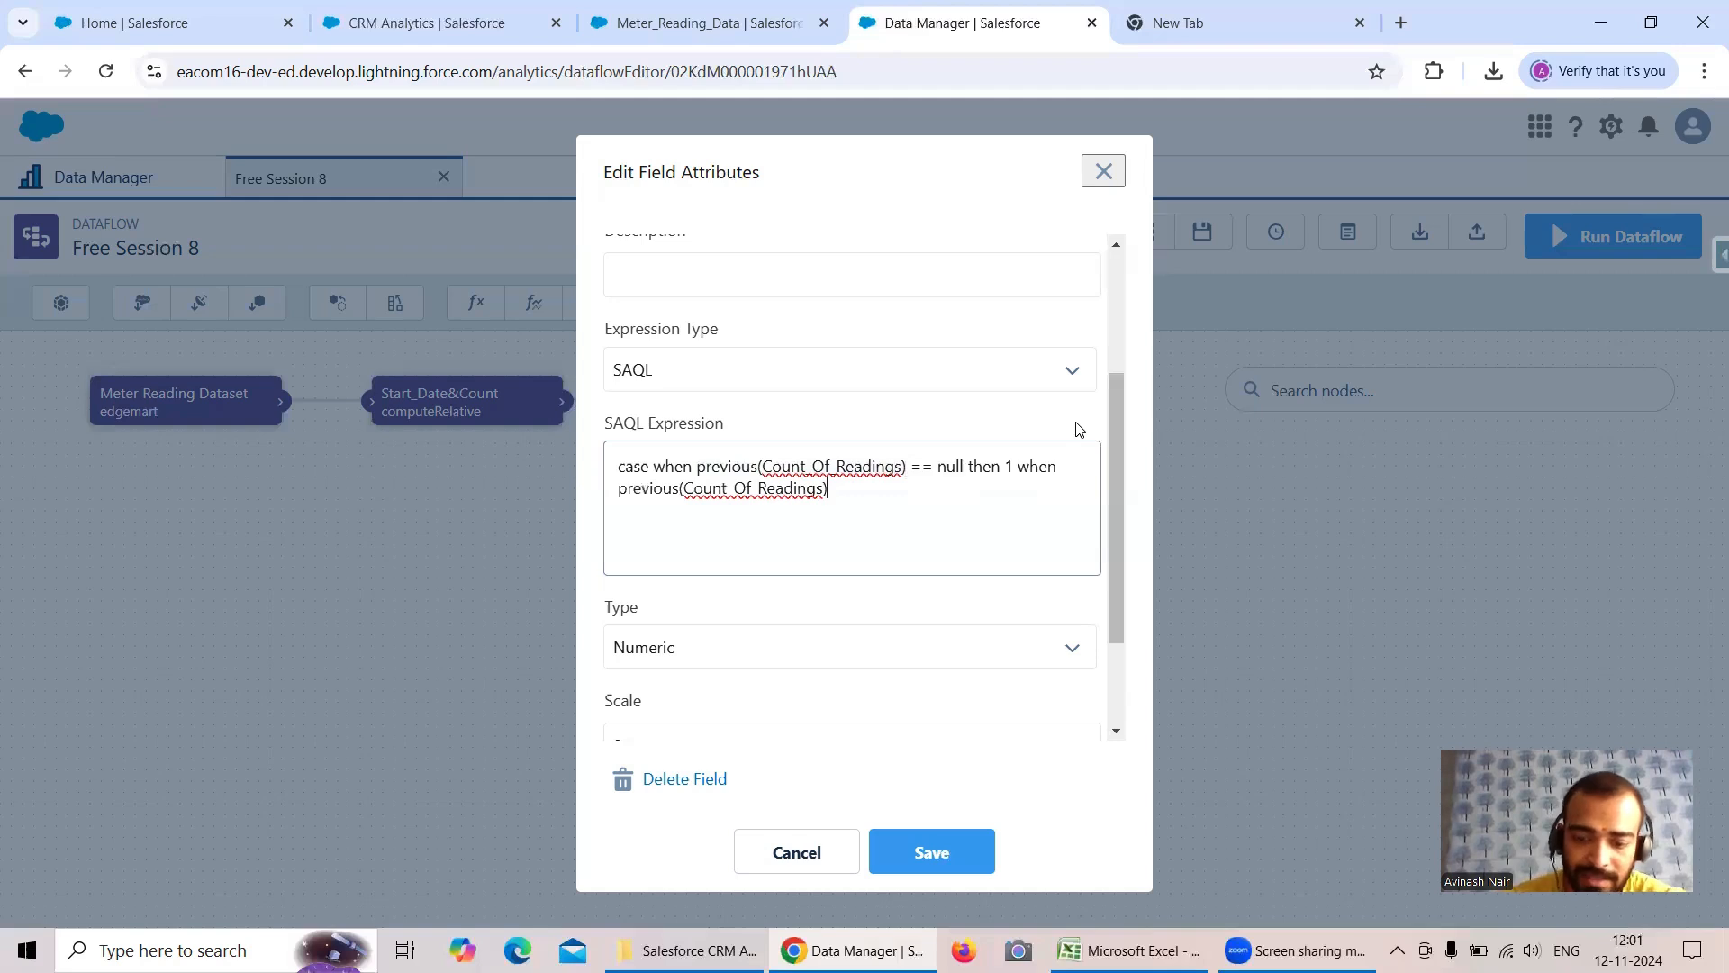
text(<)
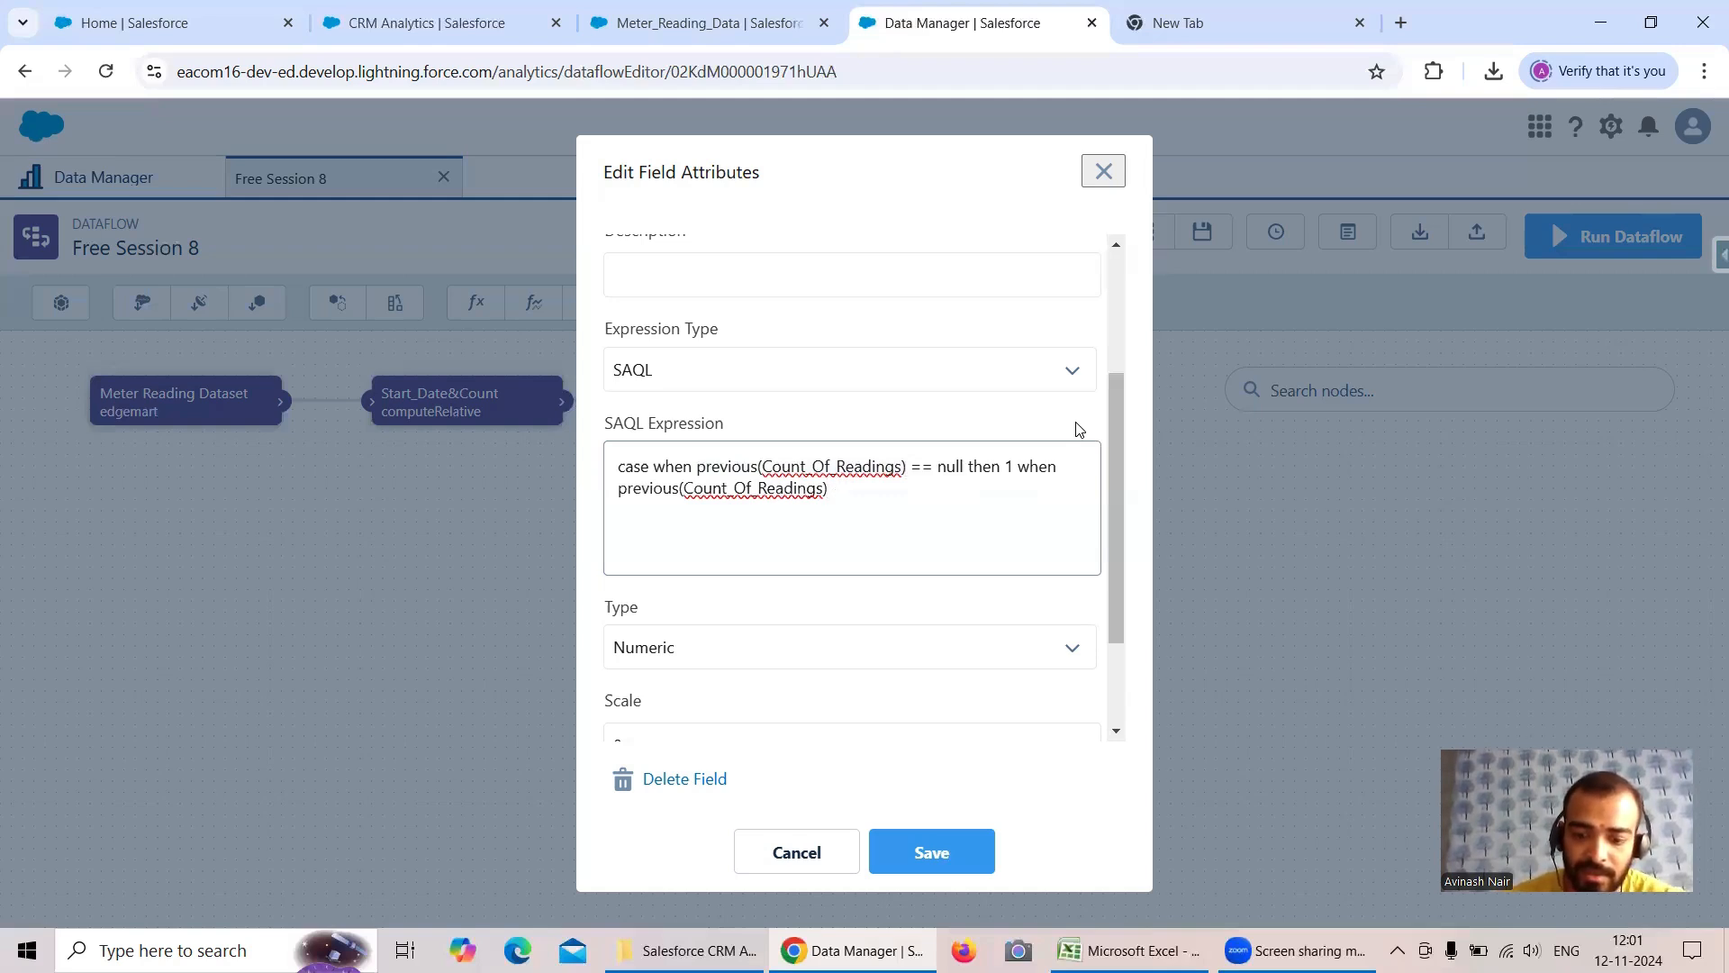
text(0)
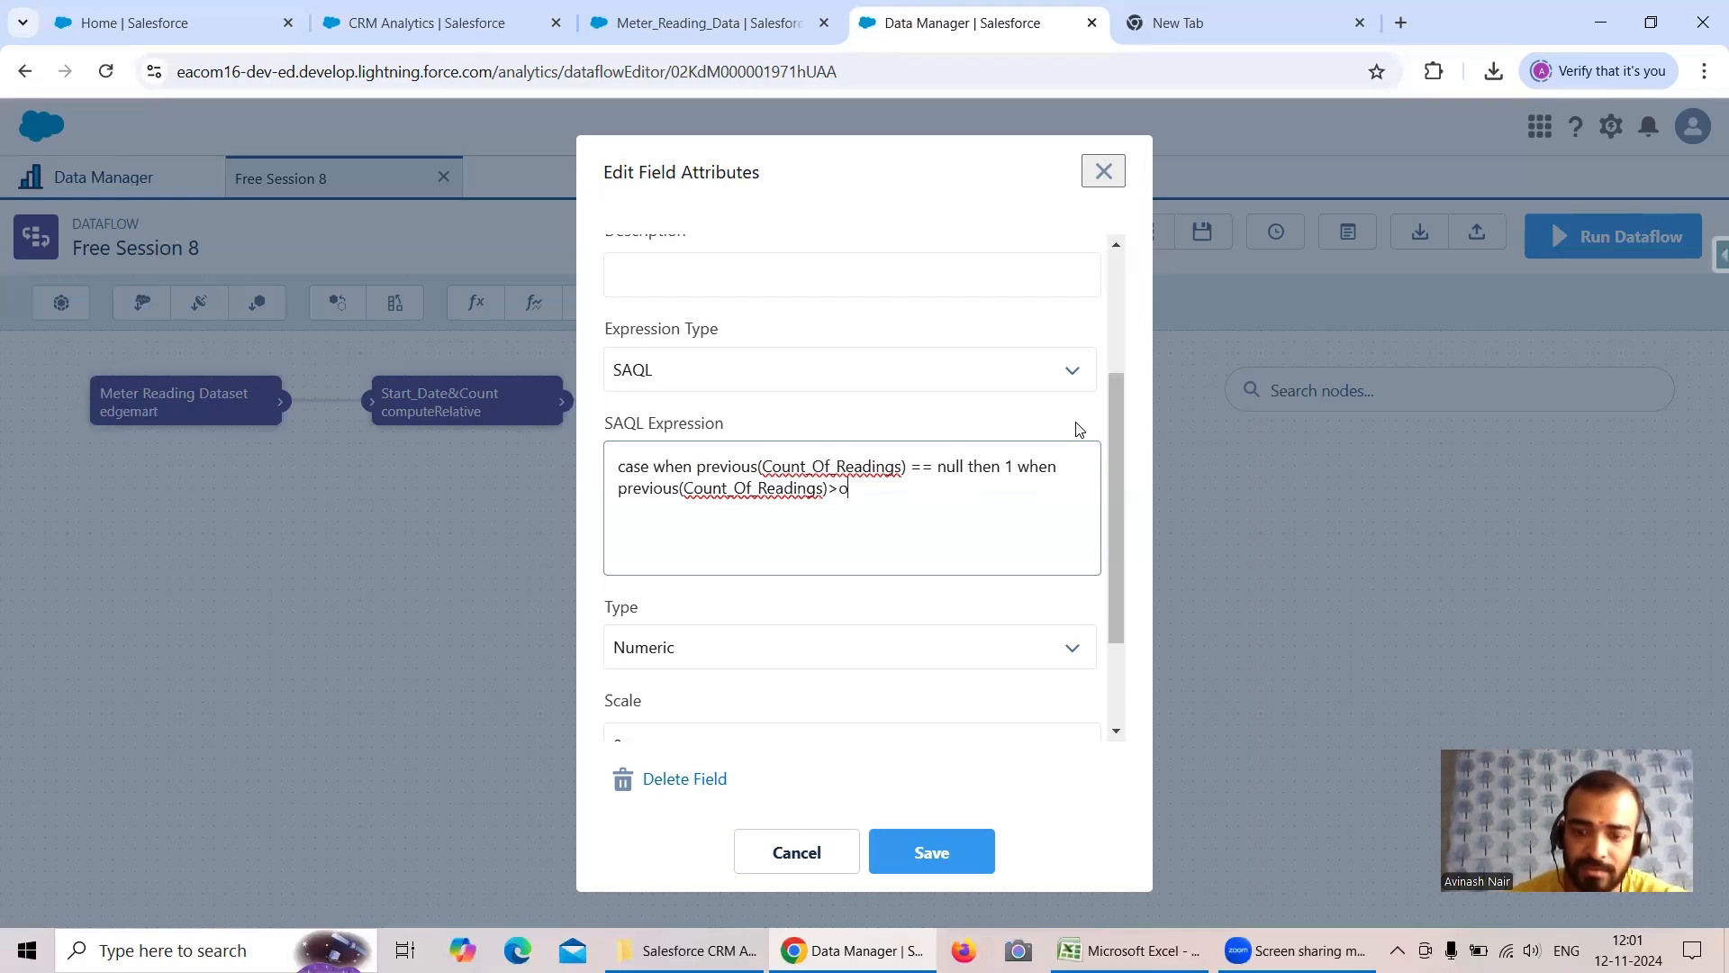
text( then)
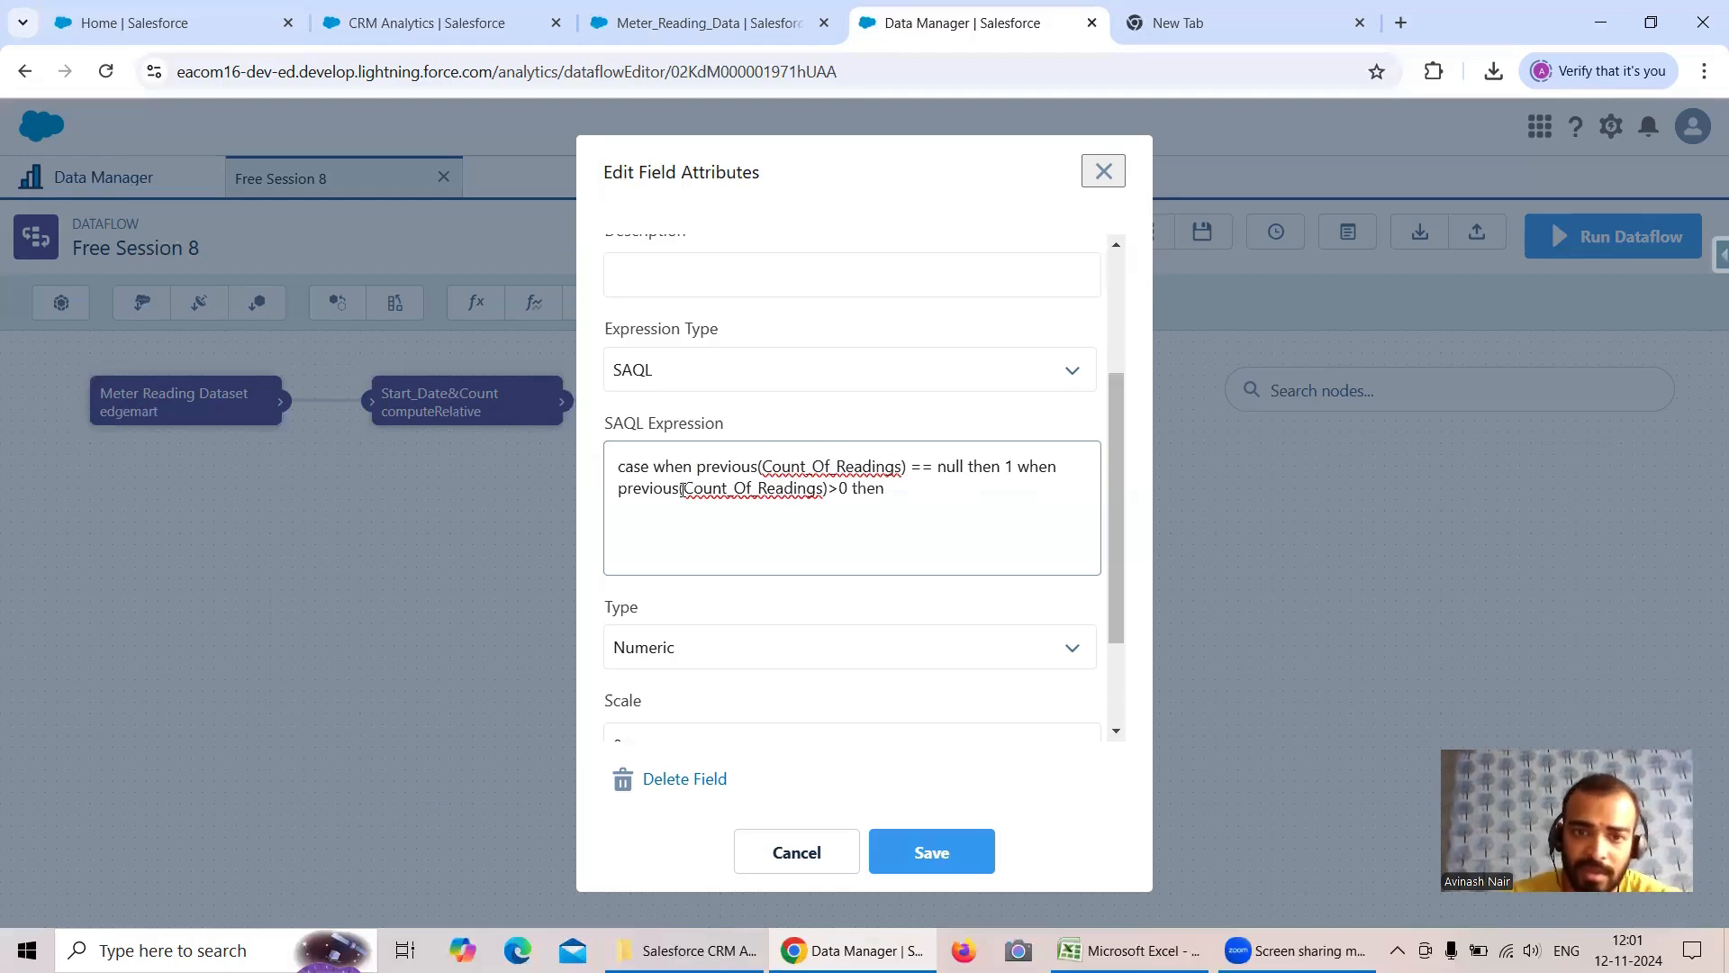
drag(686, 488, 824, 485)
key(ctrl+c)
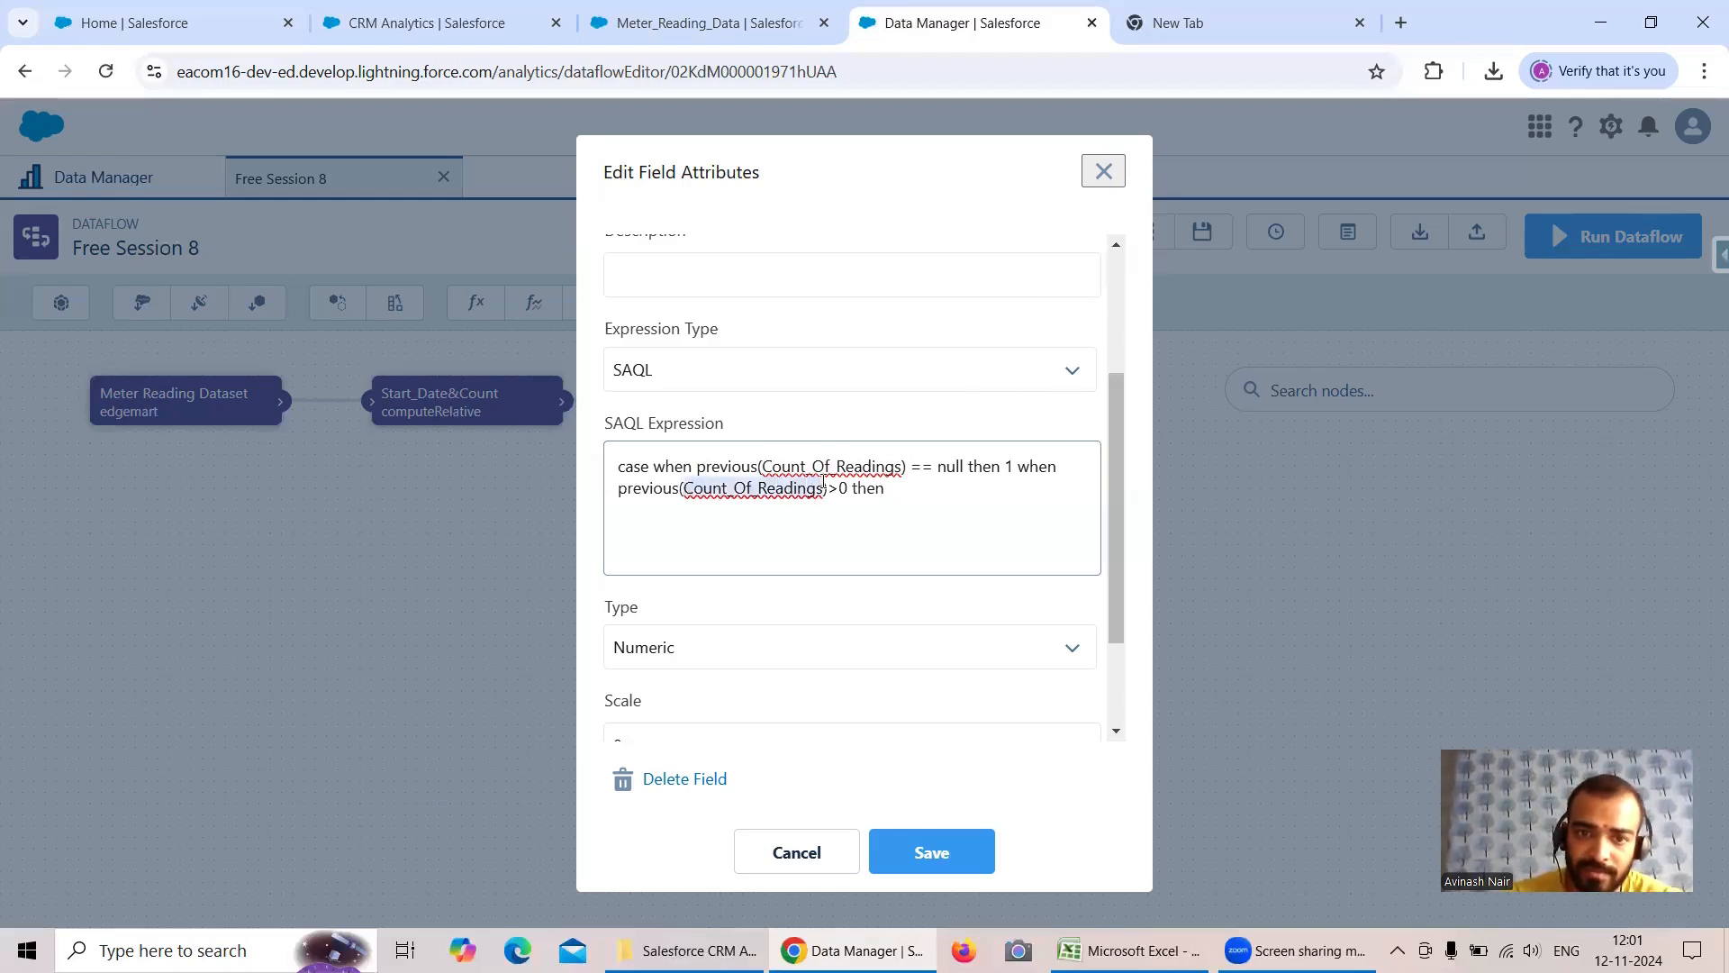
click(905, 482)
key(ctrl+v)
text(+1)
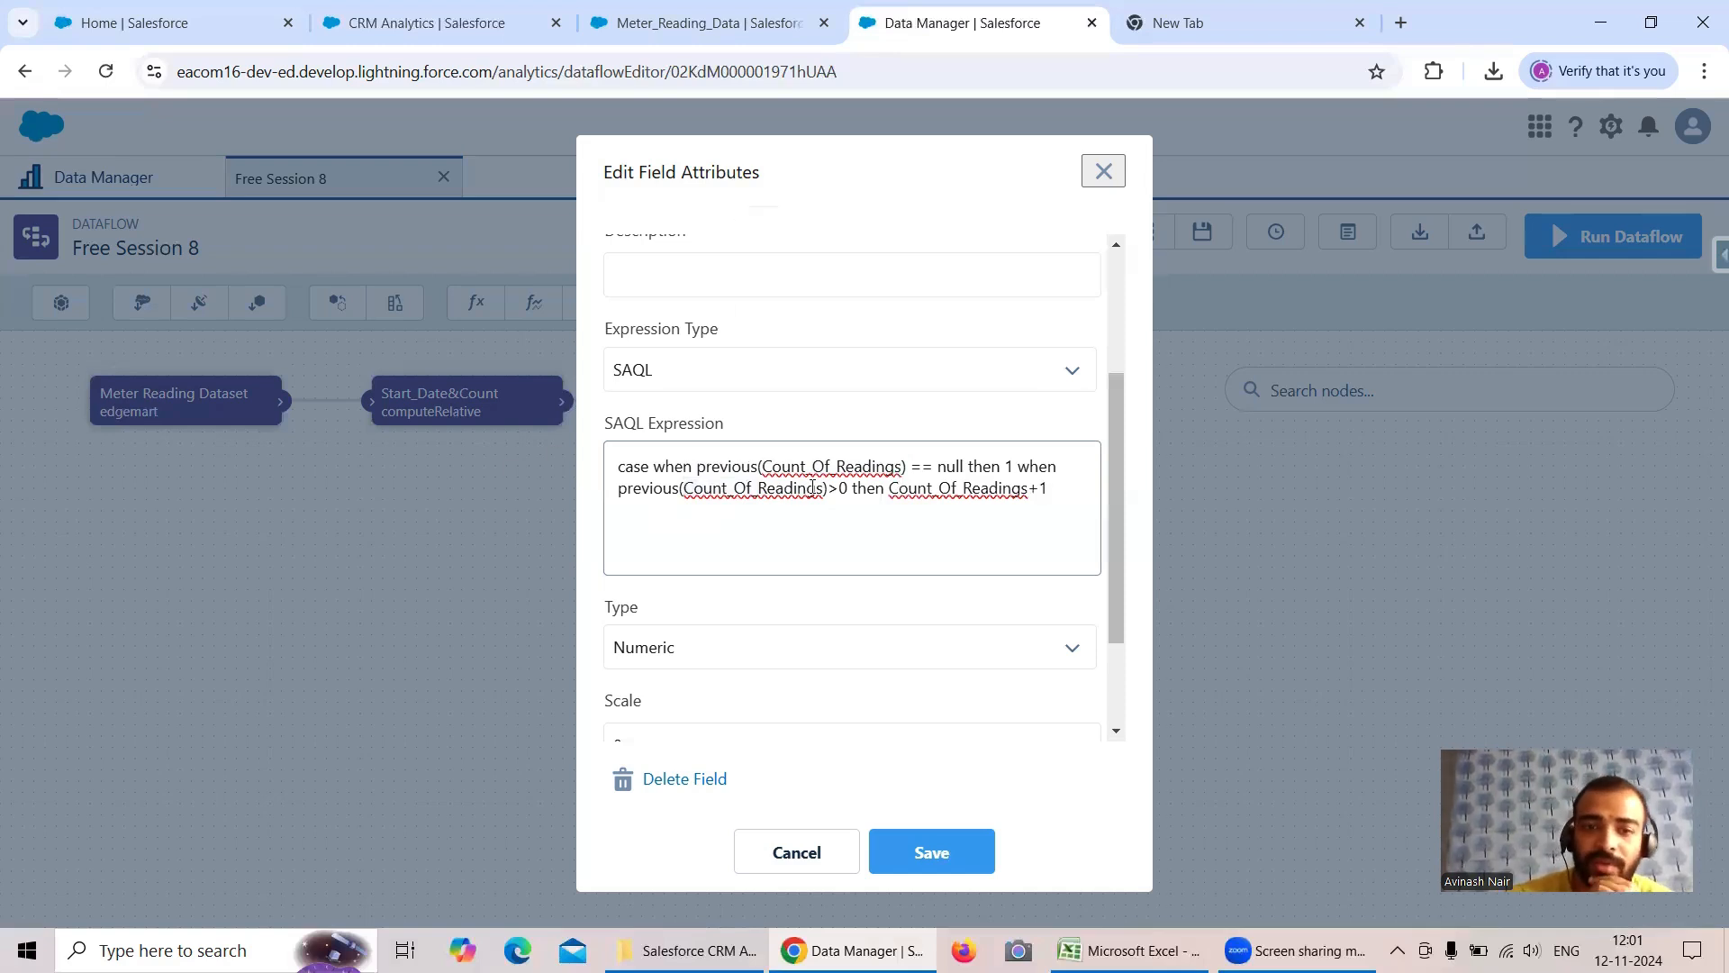
- Copy the whole SAQL expression into cell L6 of the Excel sheet, widening column L for it
drag(699, 466, 873, 466)
drag(1056, 485, 618, 464)
key(ctrl+c)
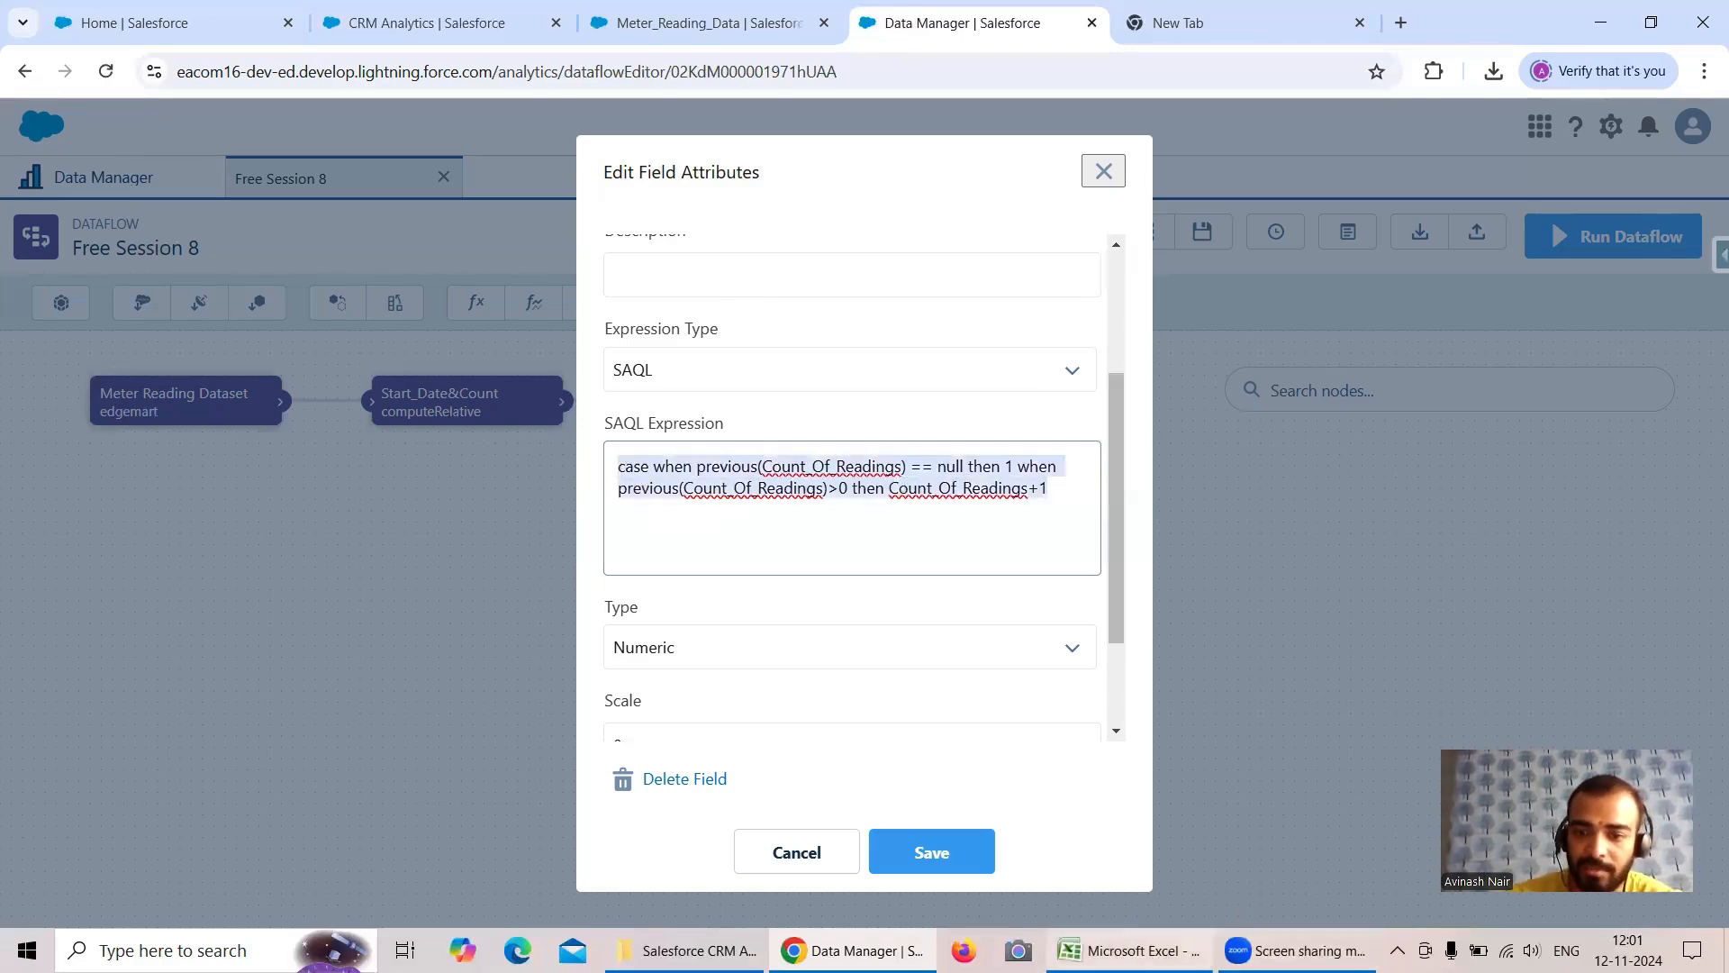
click(1131, 950)
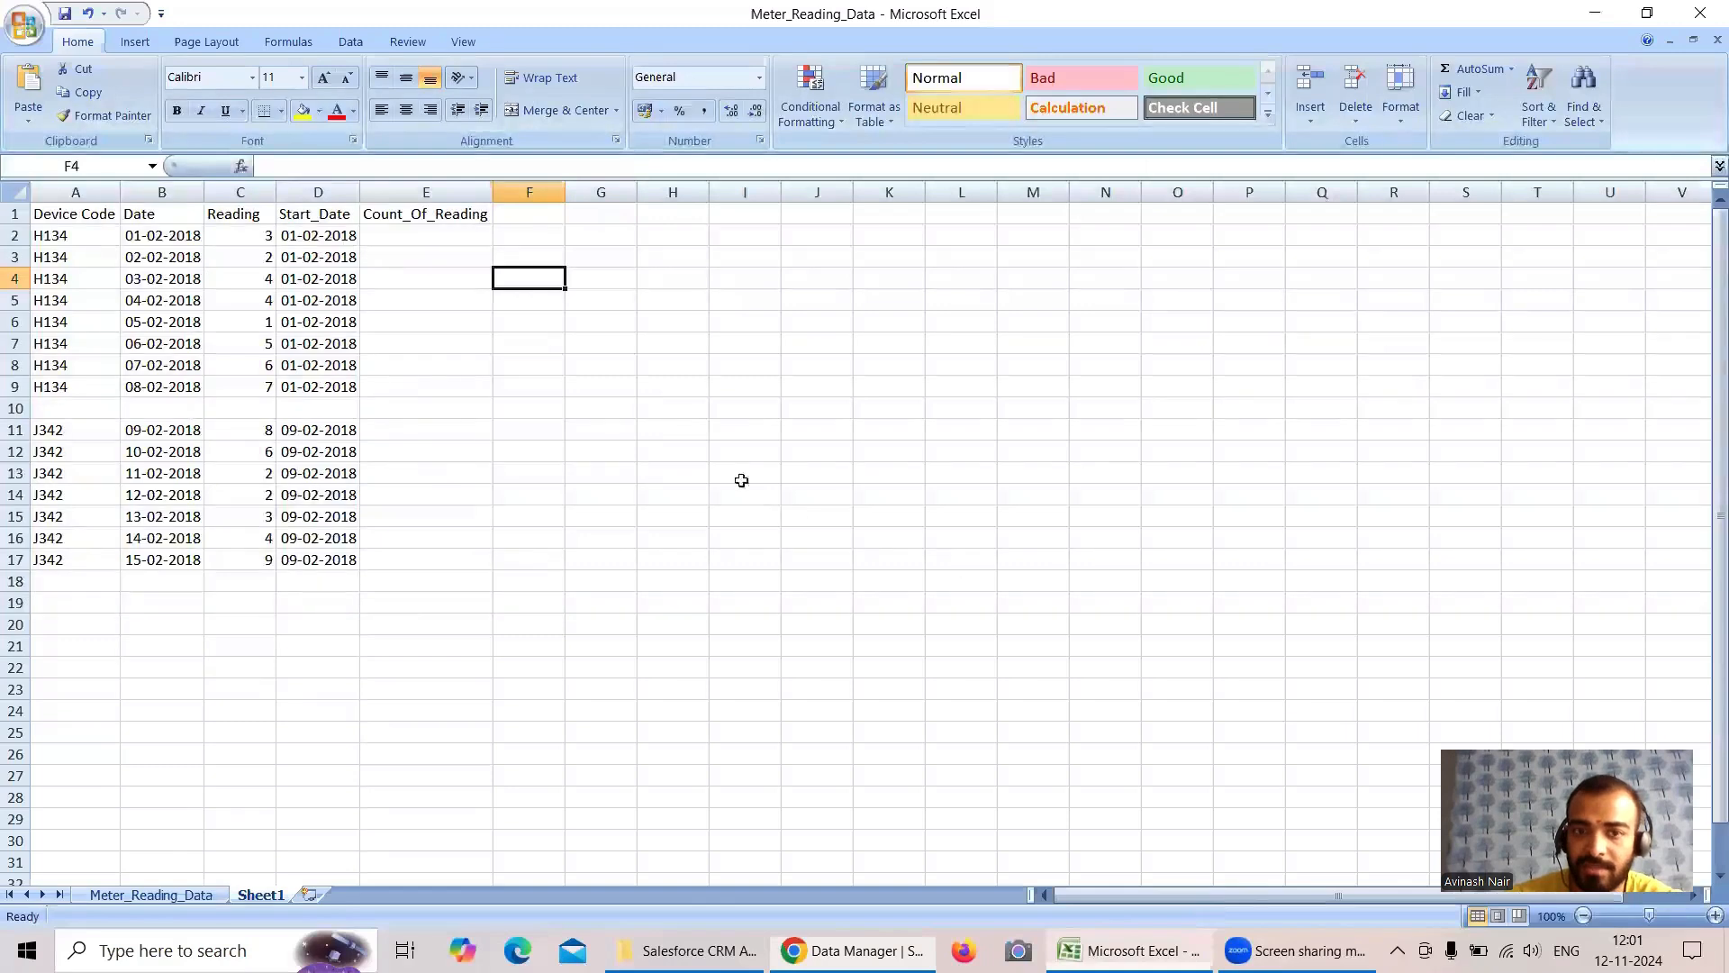
click(973, 323)
drag(992, 195, 1627, 221)
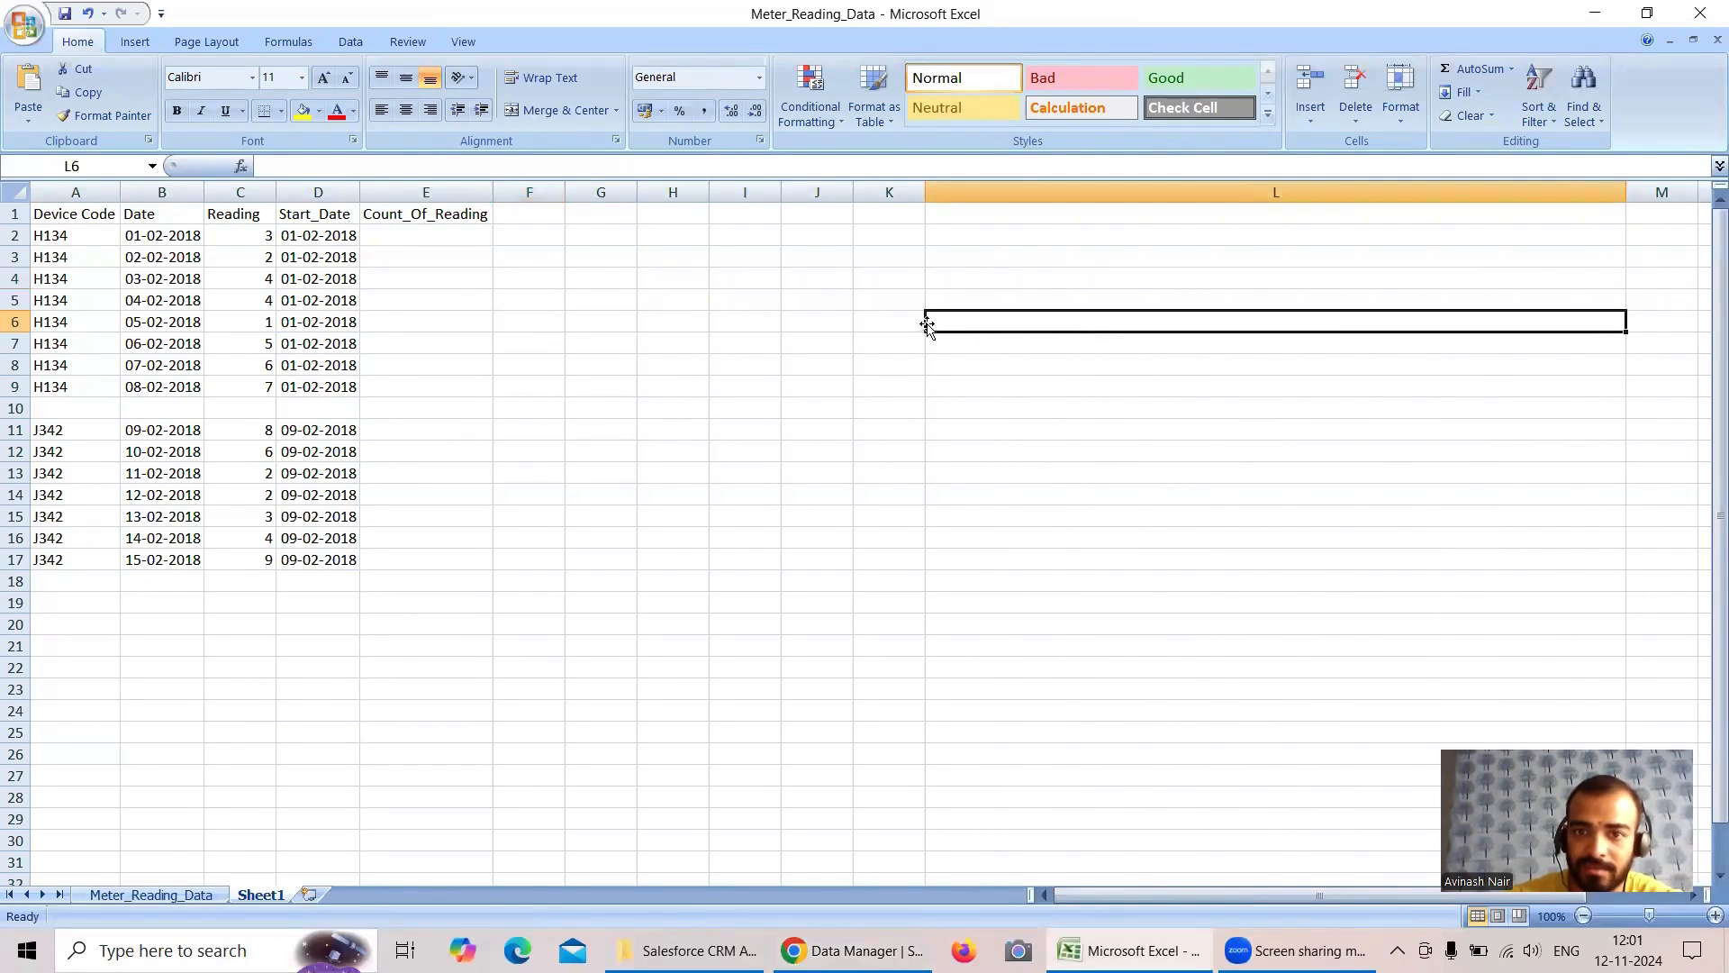
drag(923, 200, 885, 220)
drag(1586, 194, 1661, 195)
key(ctrl+v)
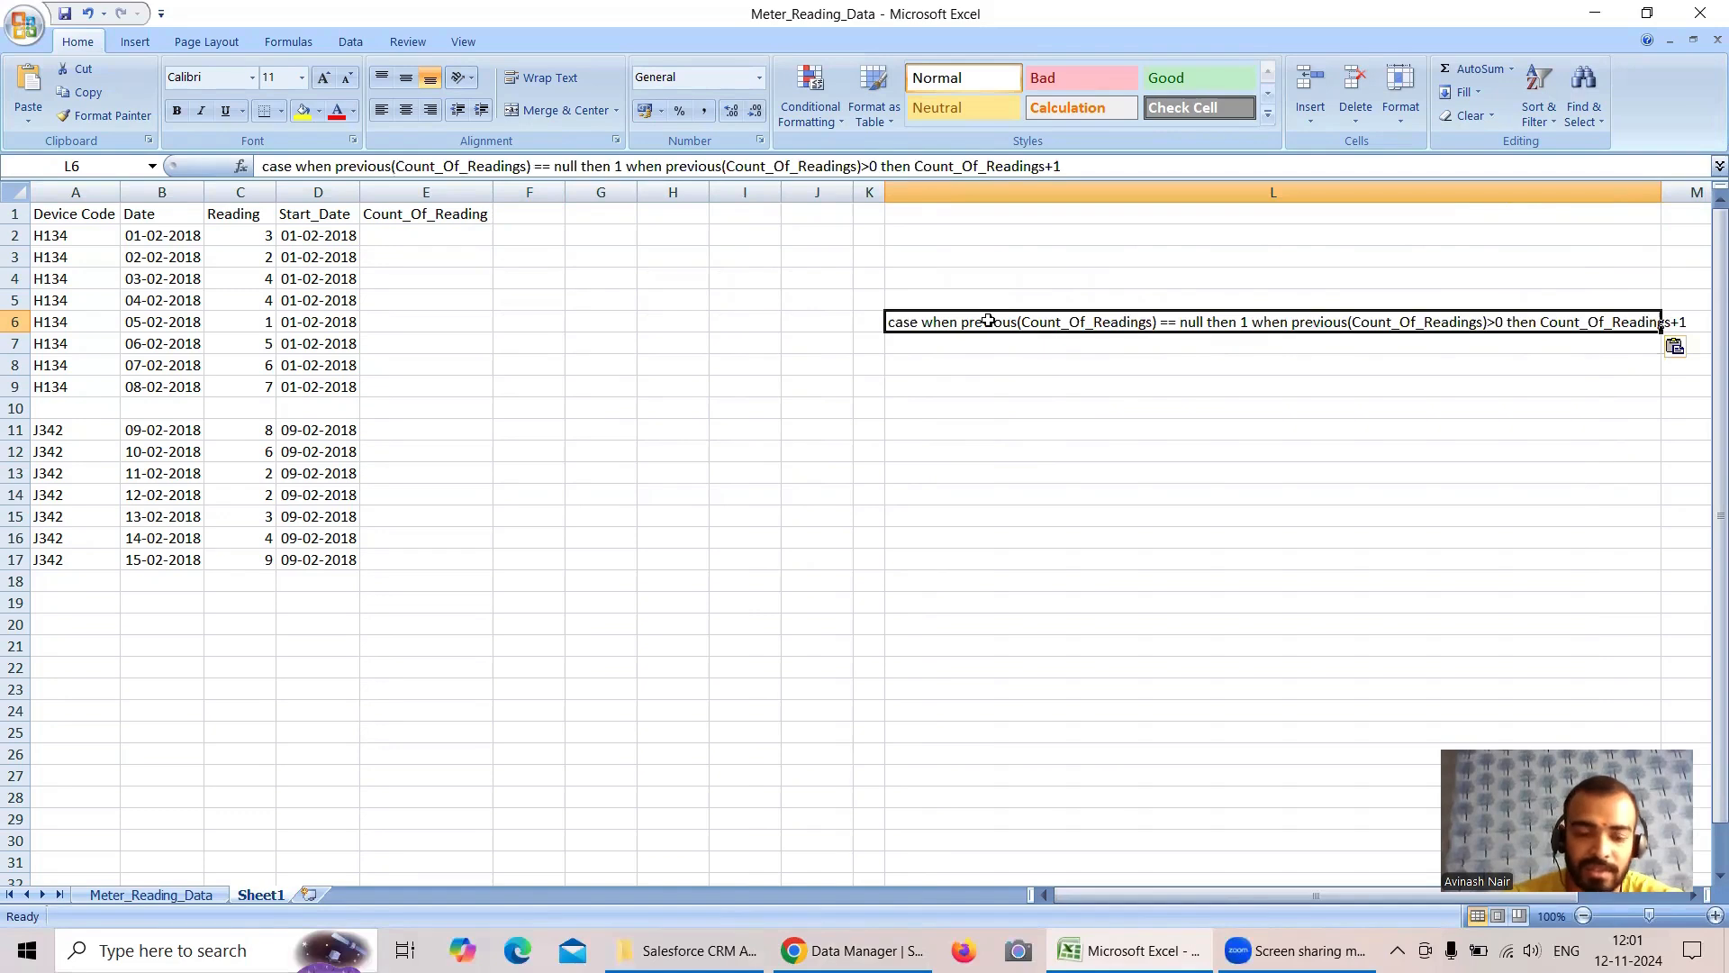
- Move the expression from cell L6 to L10 and wrap its text
key(ctrl+c)
click(915, 407)
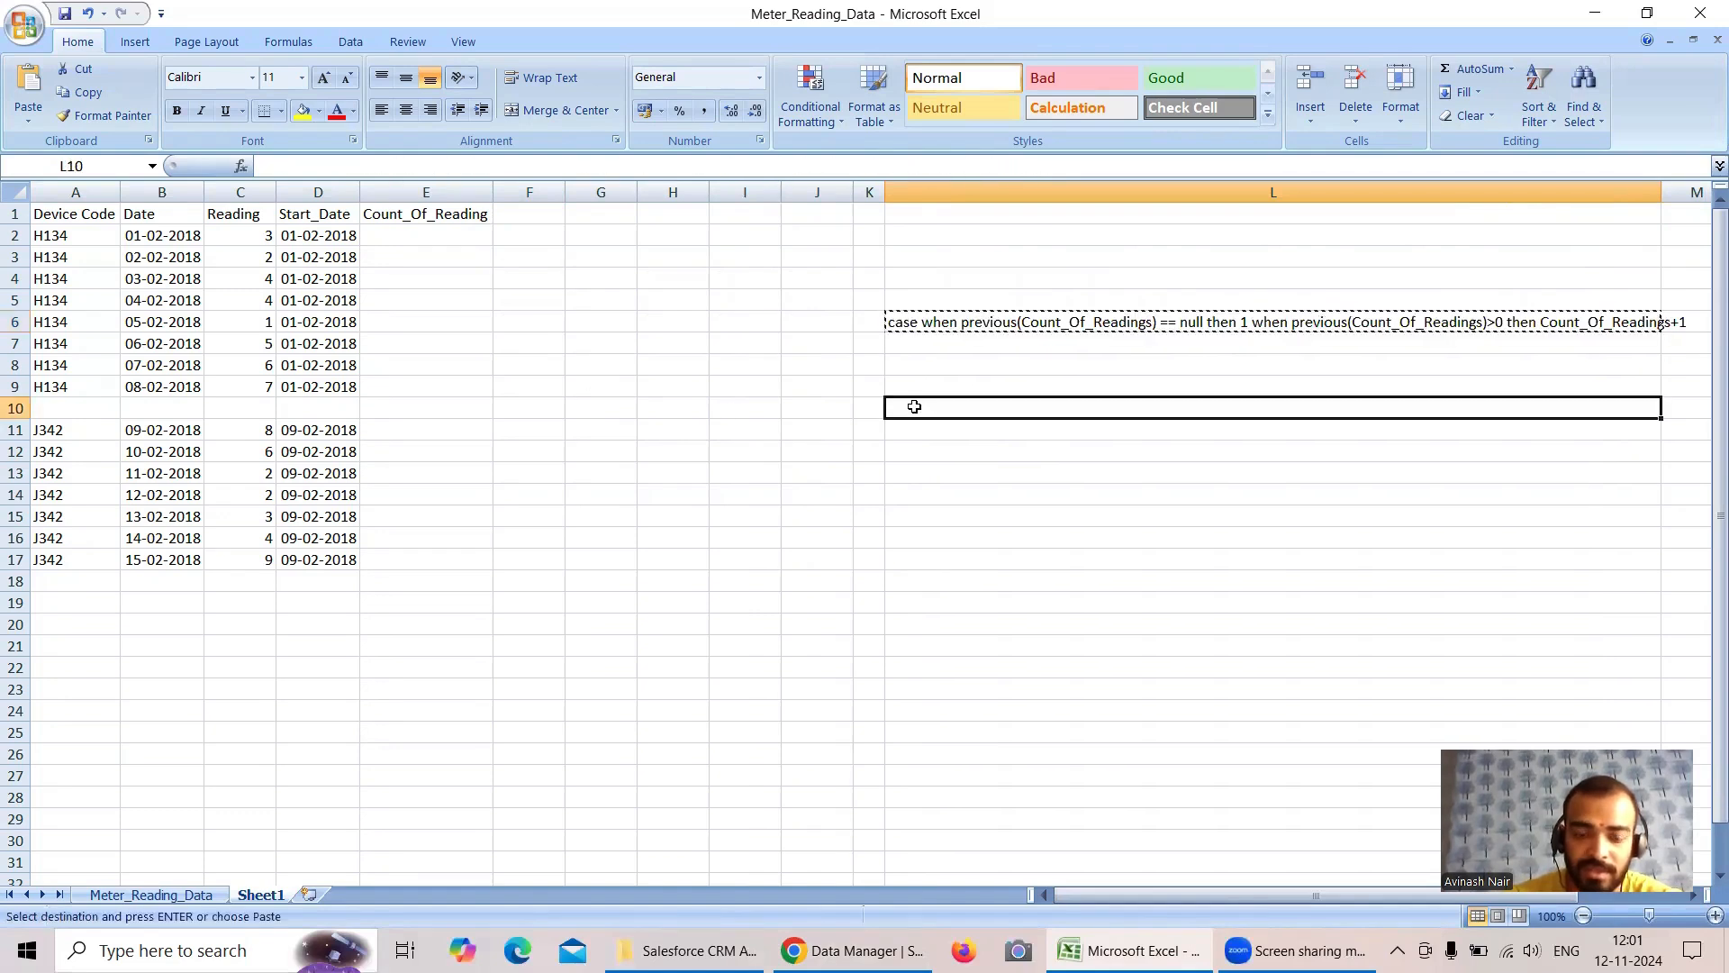
key(ctrl+v)
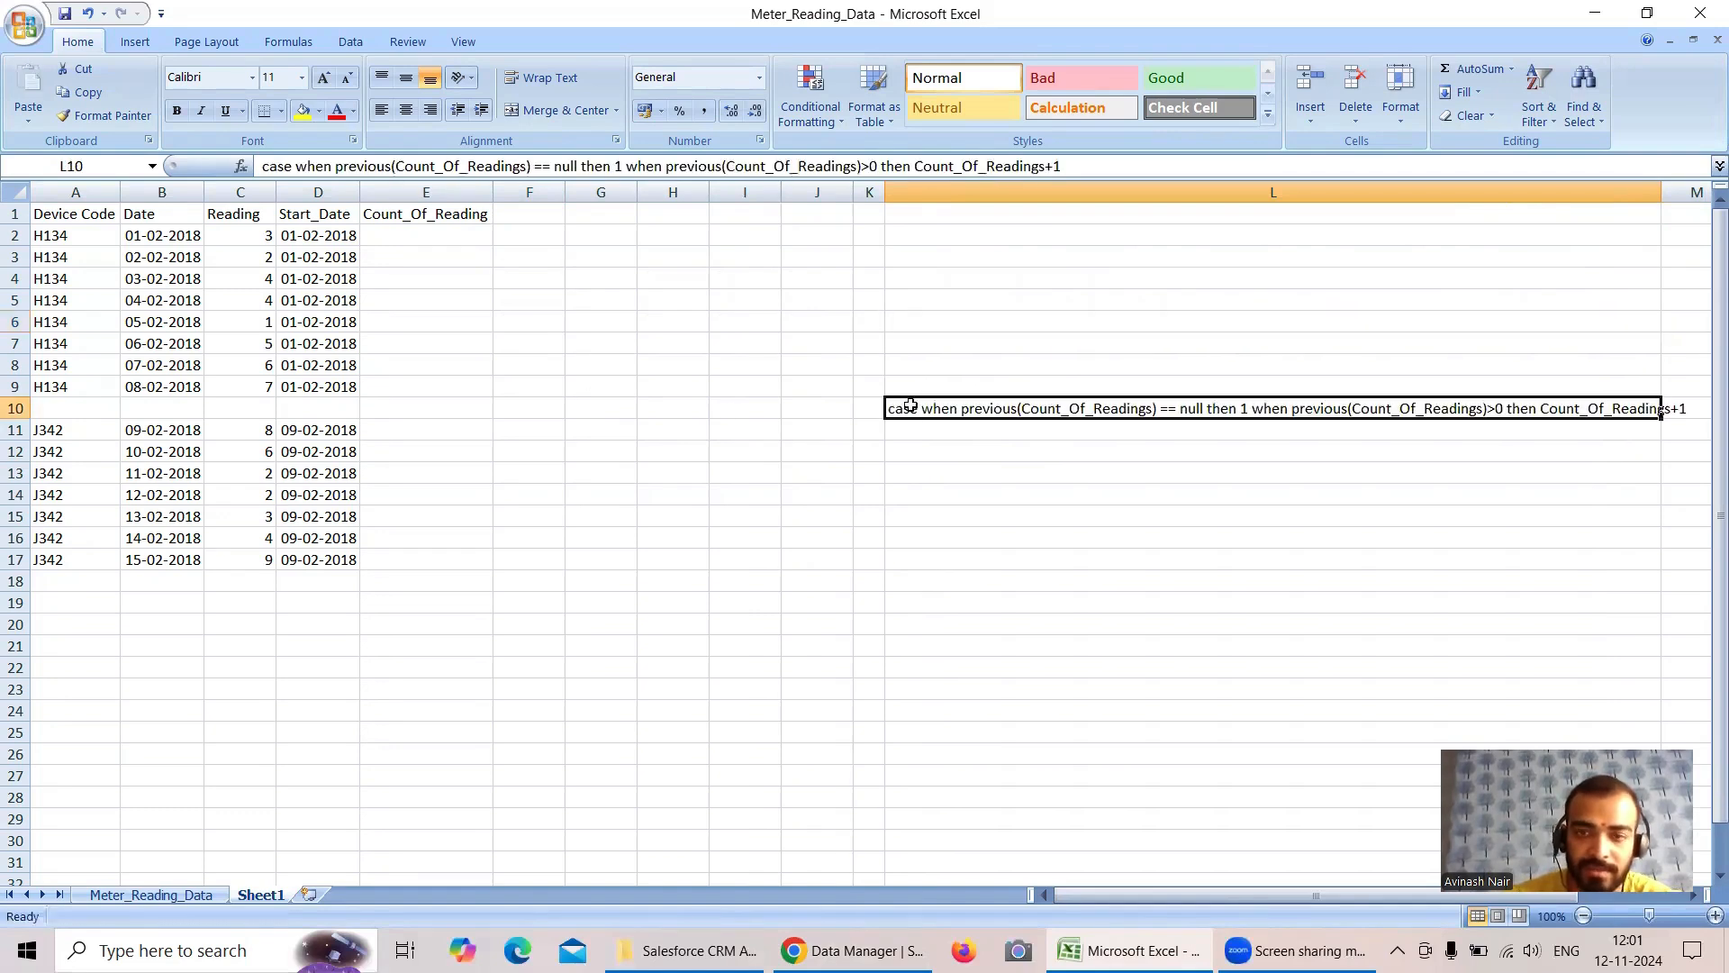
click(538, 81)
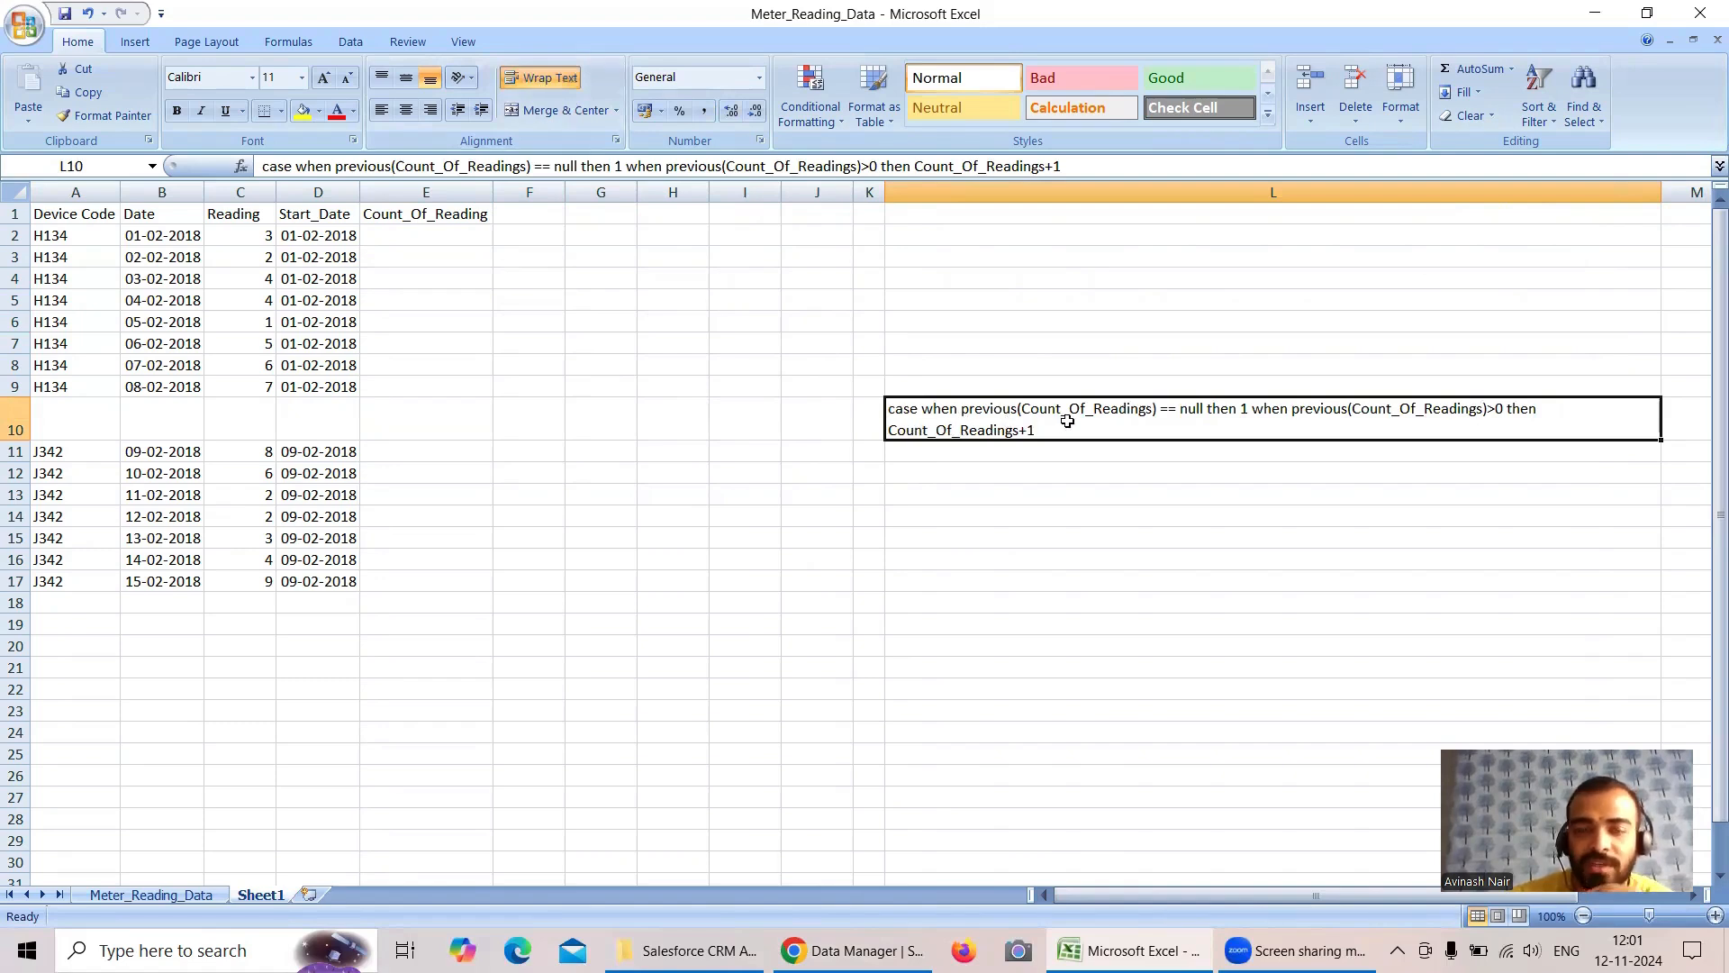
- Enter 1 as the Count_Of_Reading of the first H134 record in E2, then return to the expression in L10
click(405, 234)
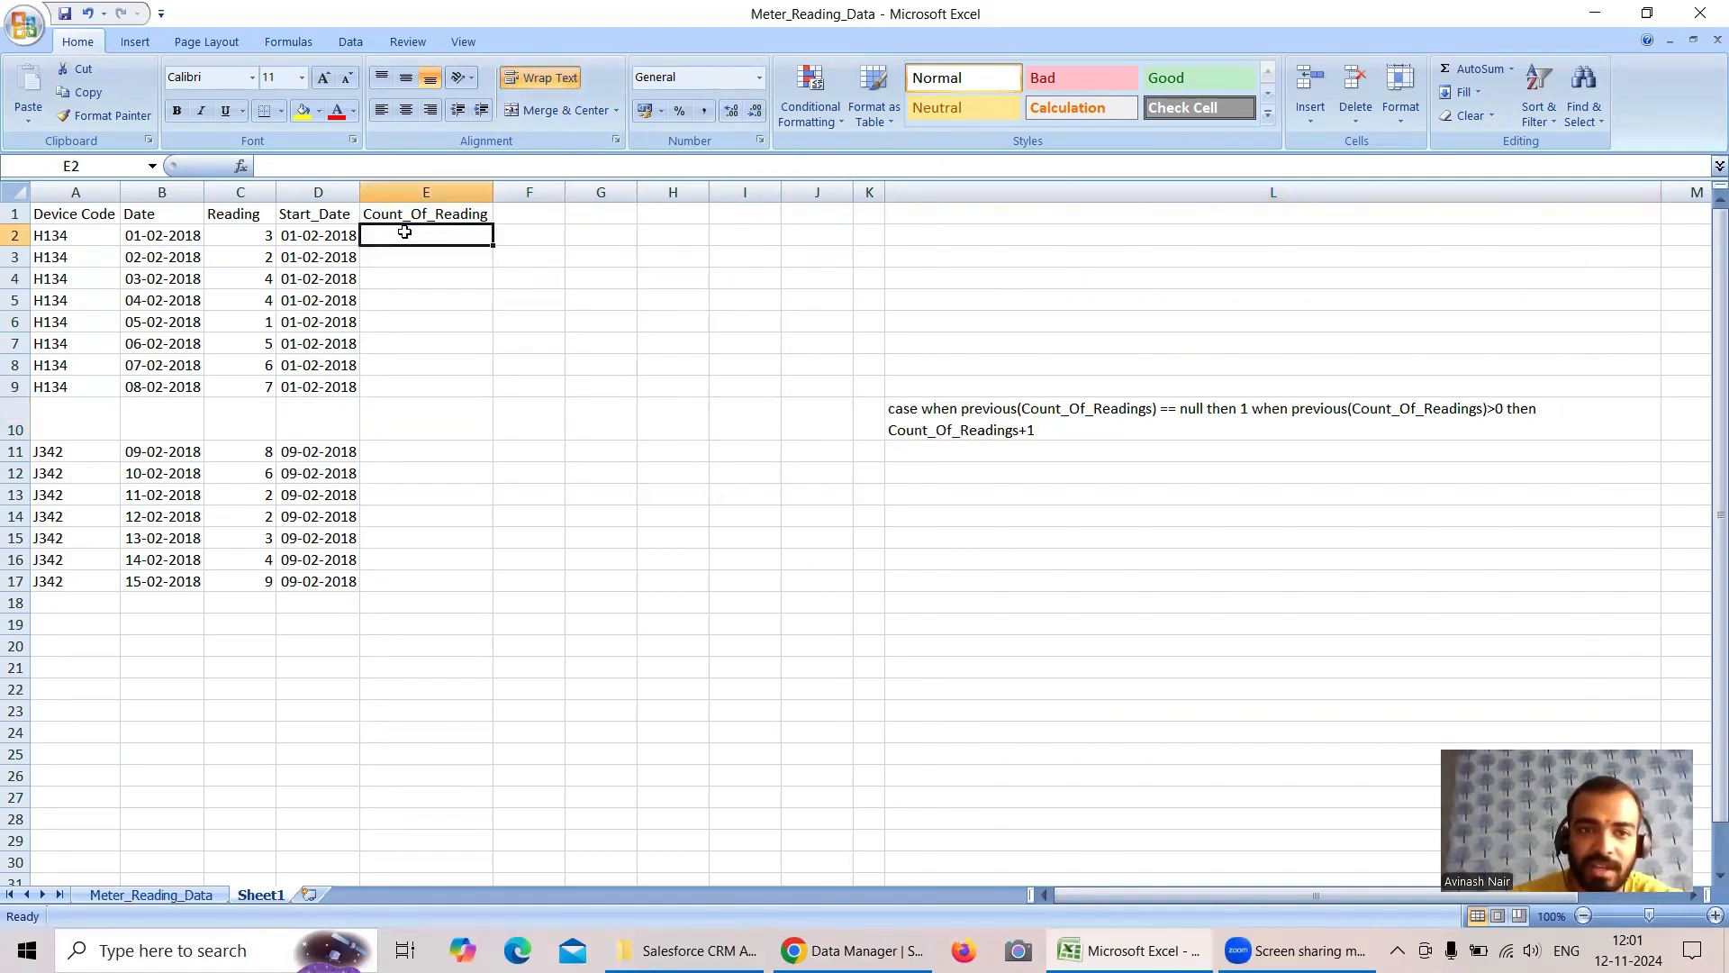
click(1048, 421)
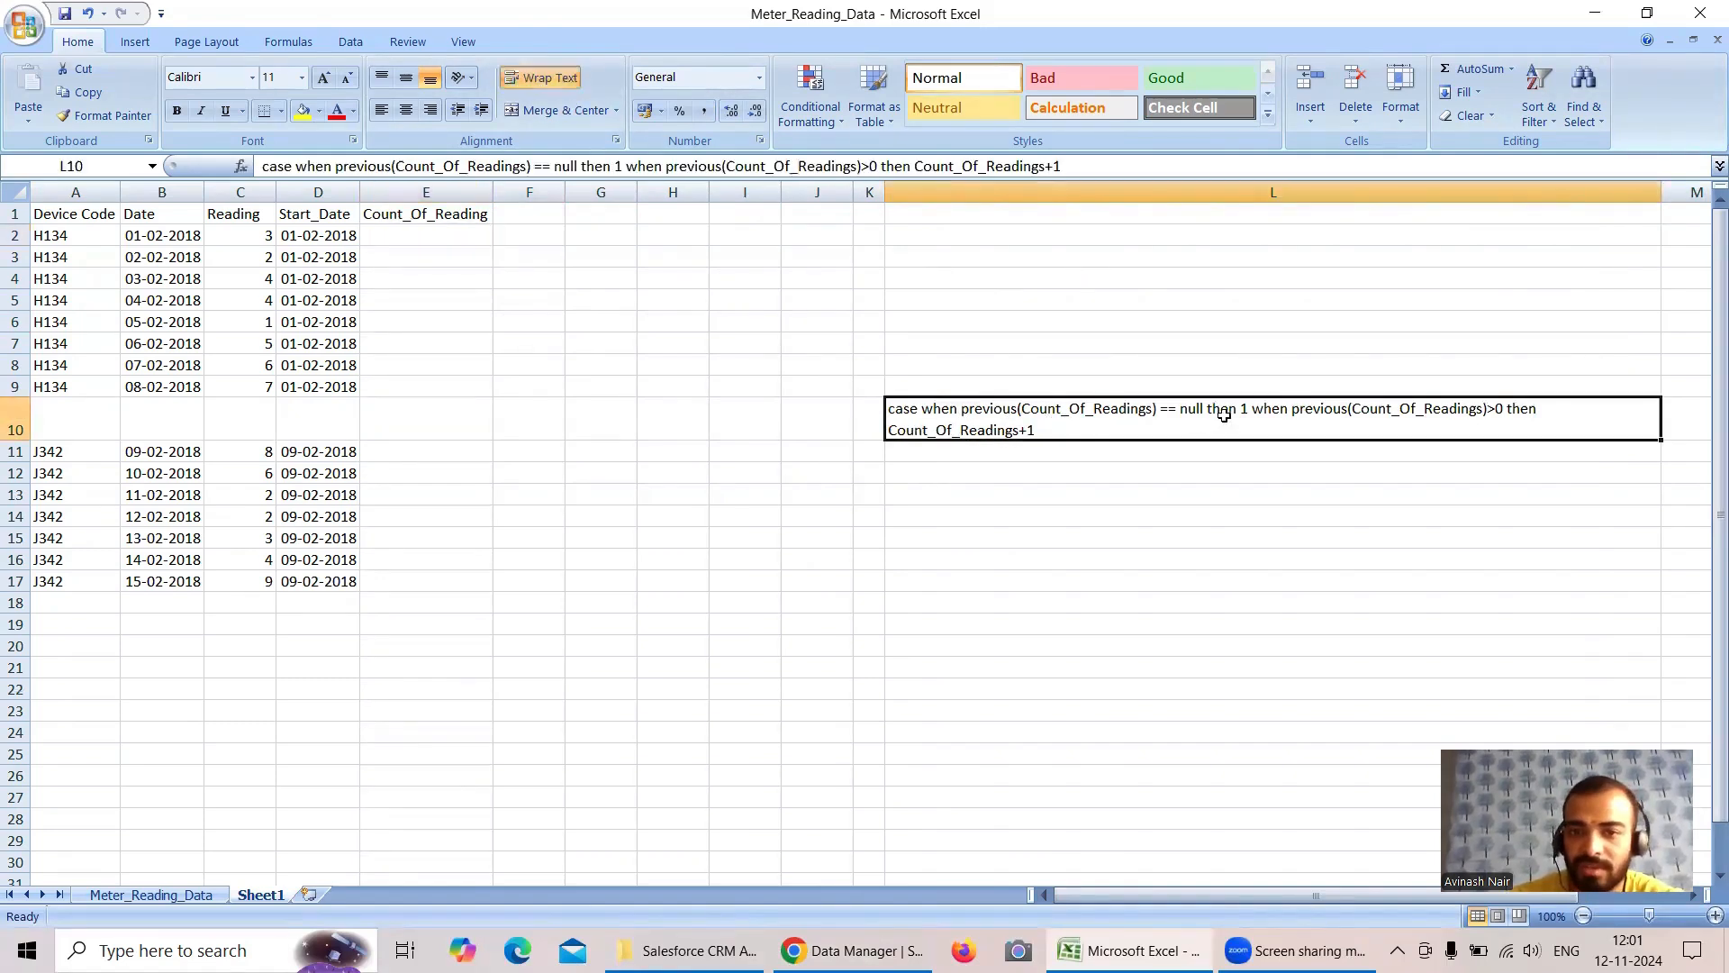
click(458, 239)
text(1)
click(1236, 410)
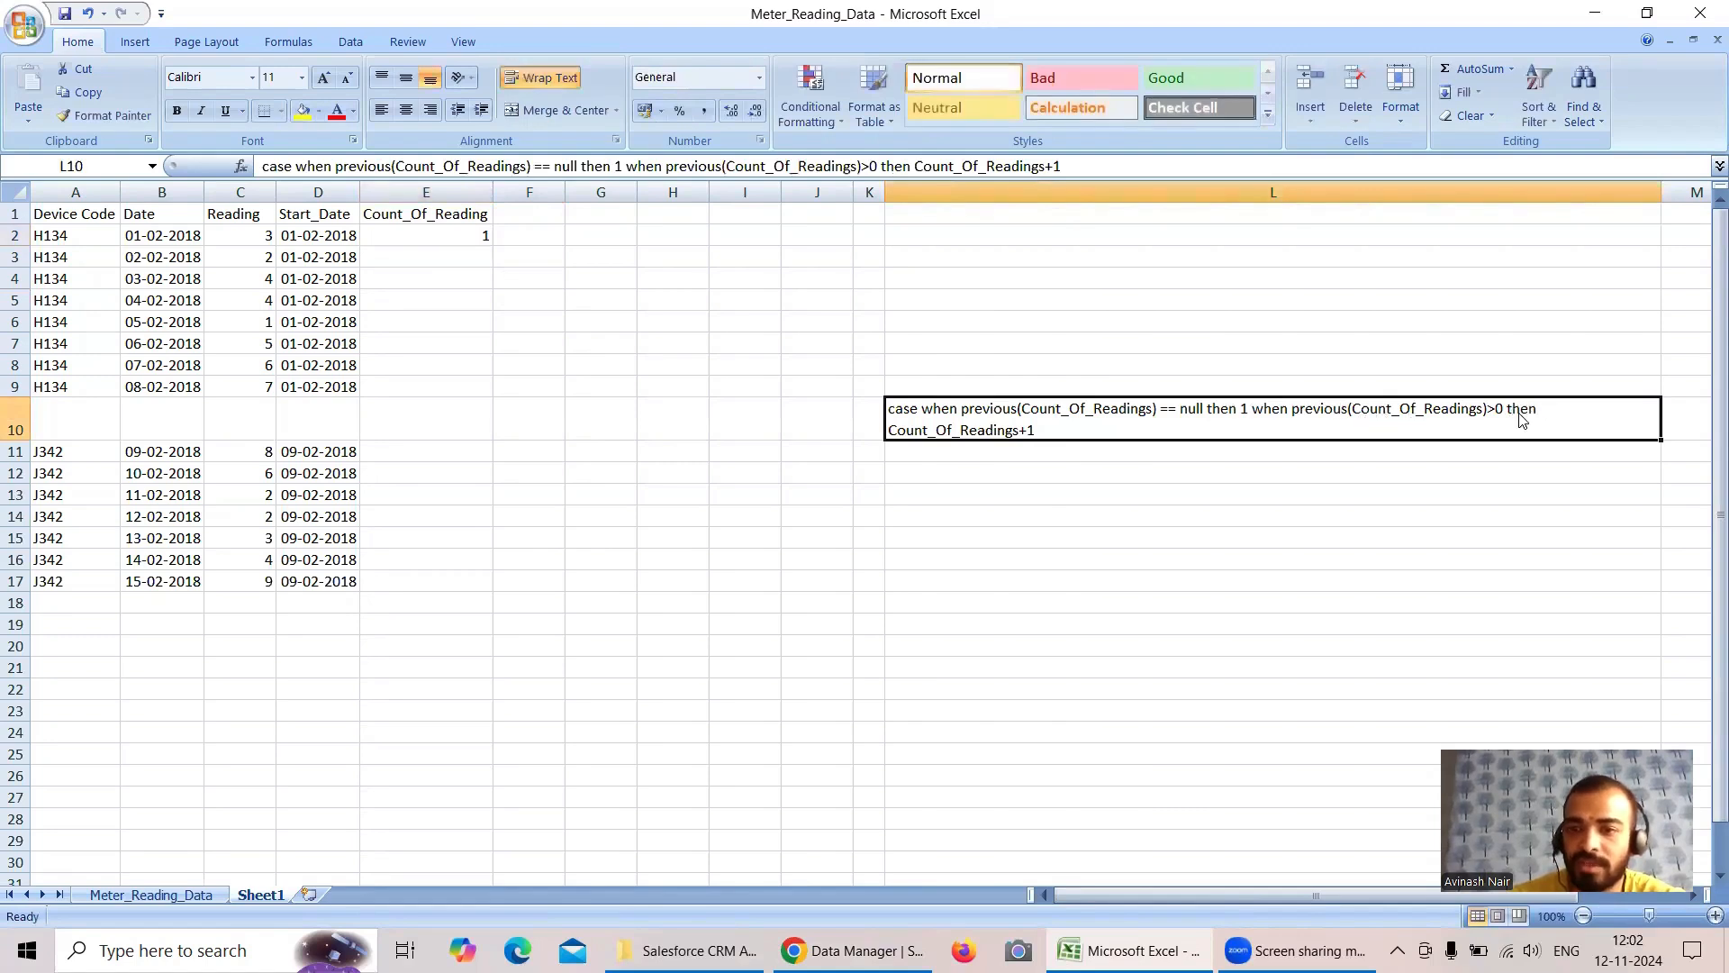
- Enter 2 and 3 as the Count_Of_Reading of the second and third H134 records in E3 and E4
click(15, 256)
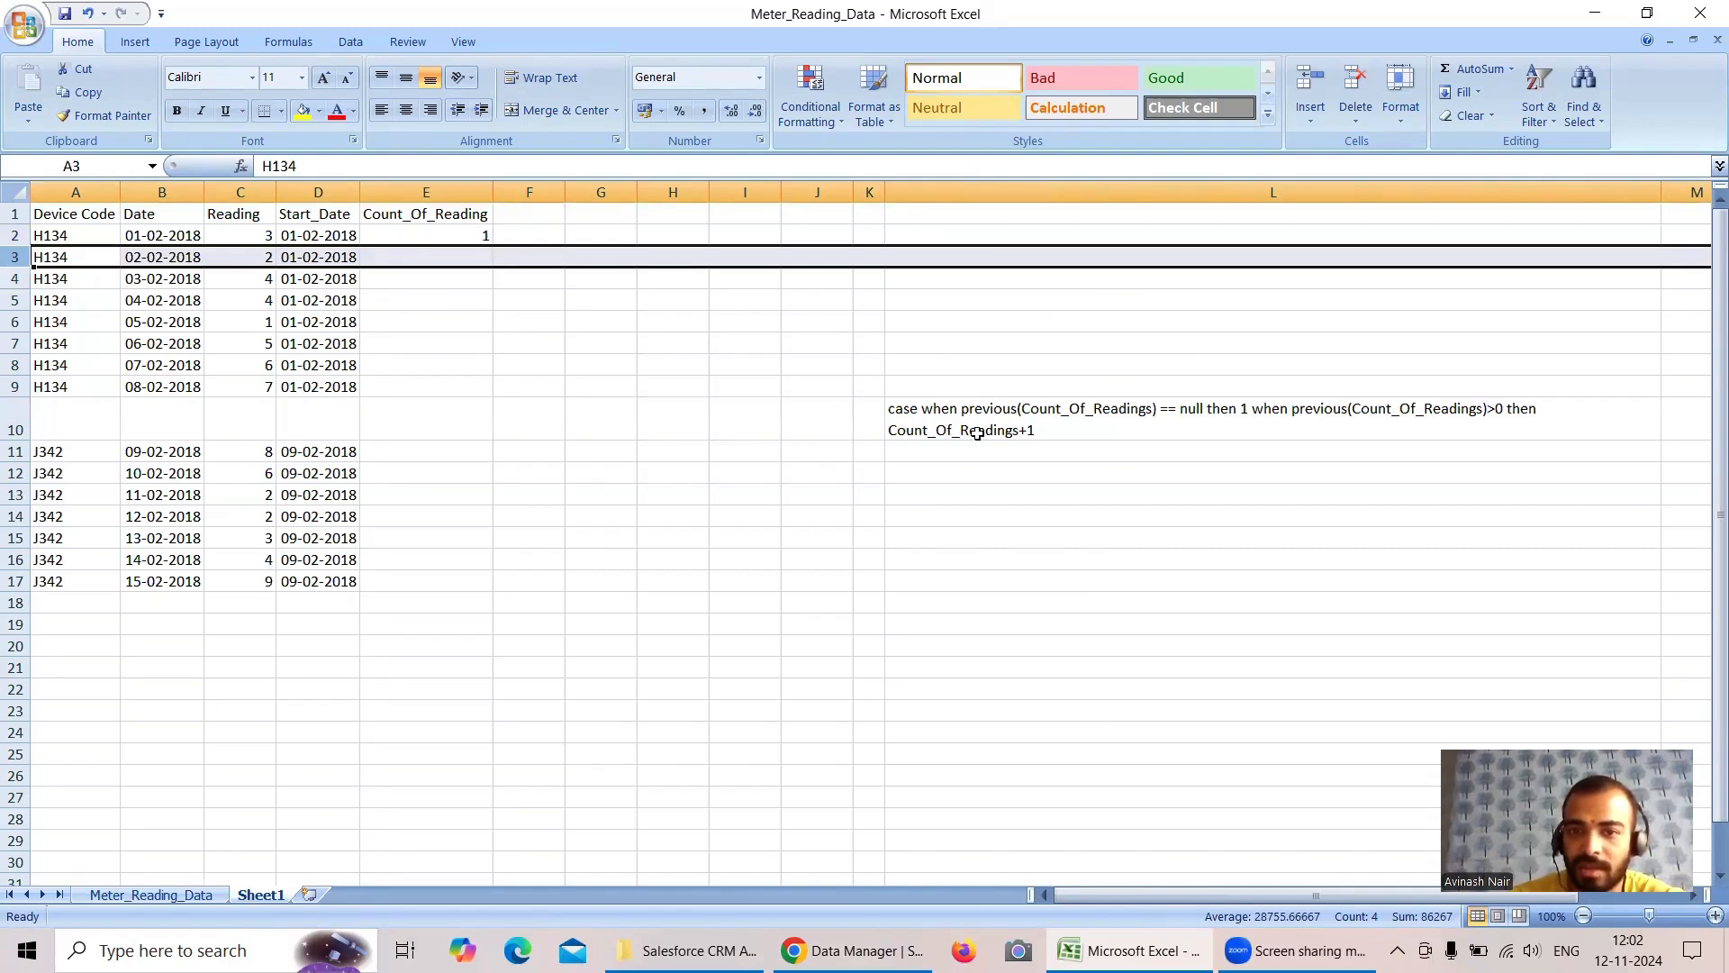
double_click(479, 255)
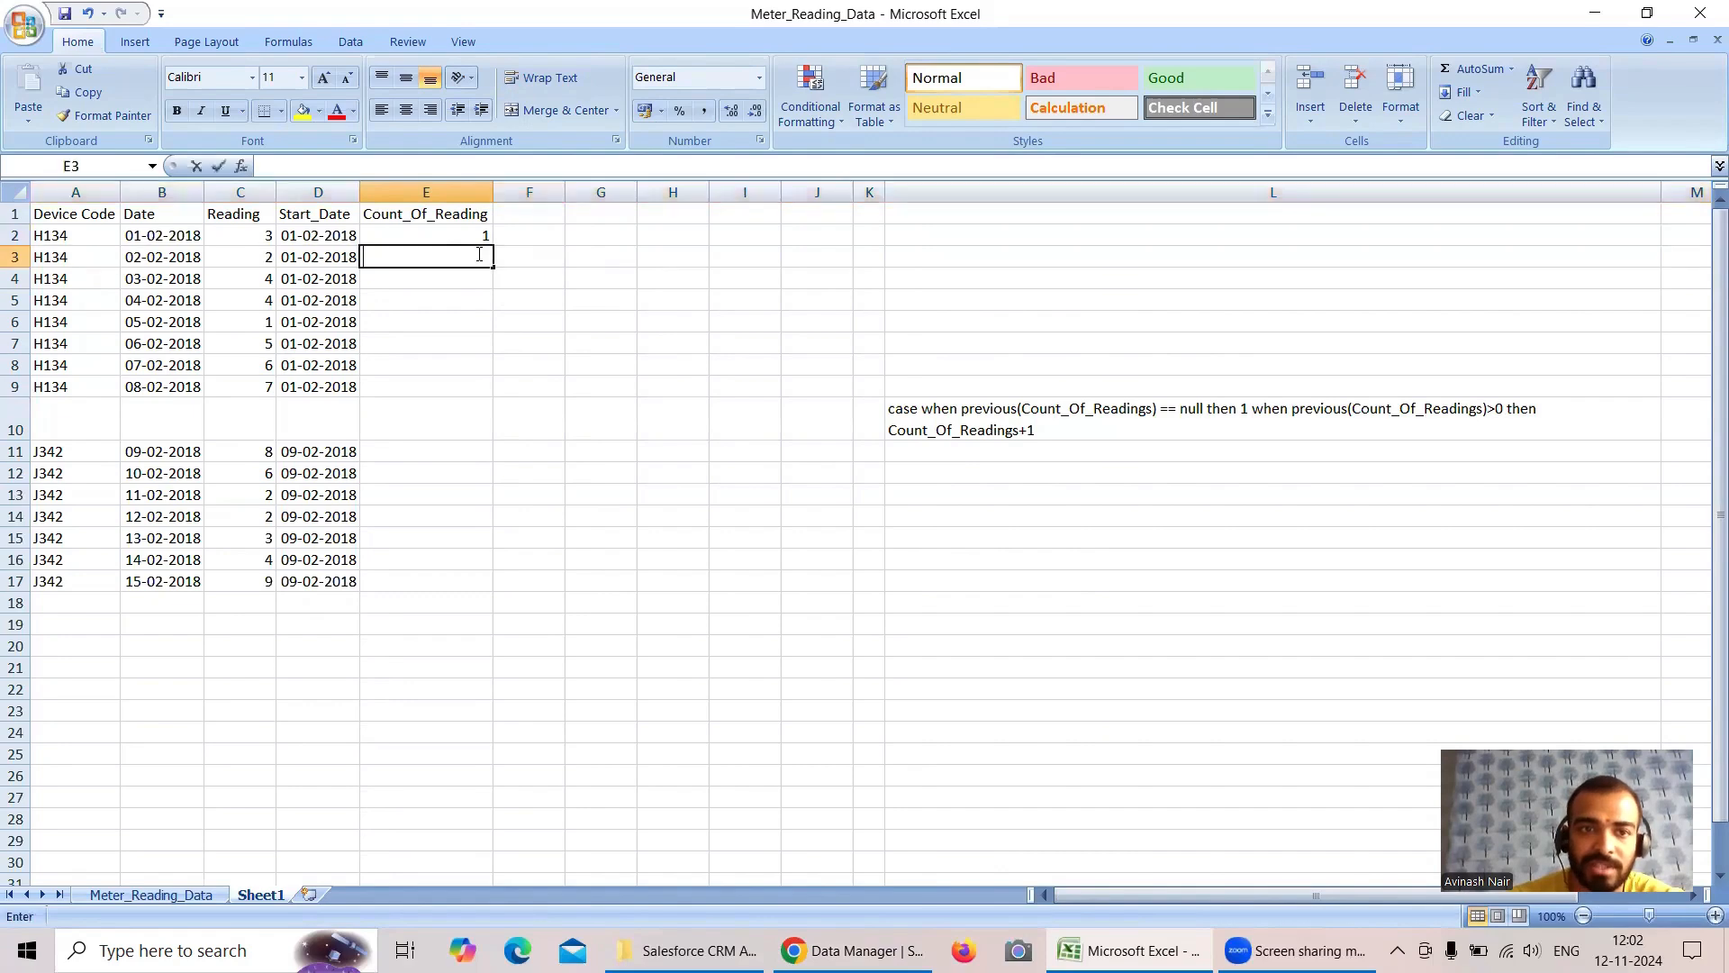
text(2)
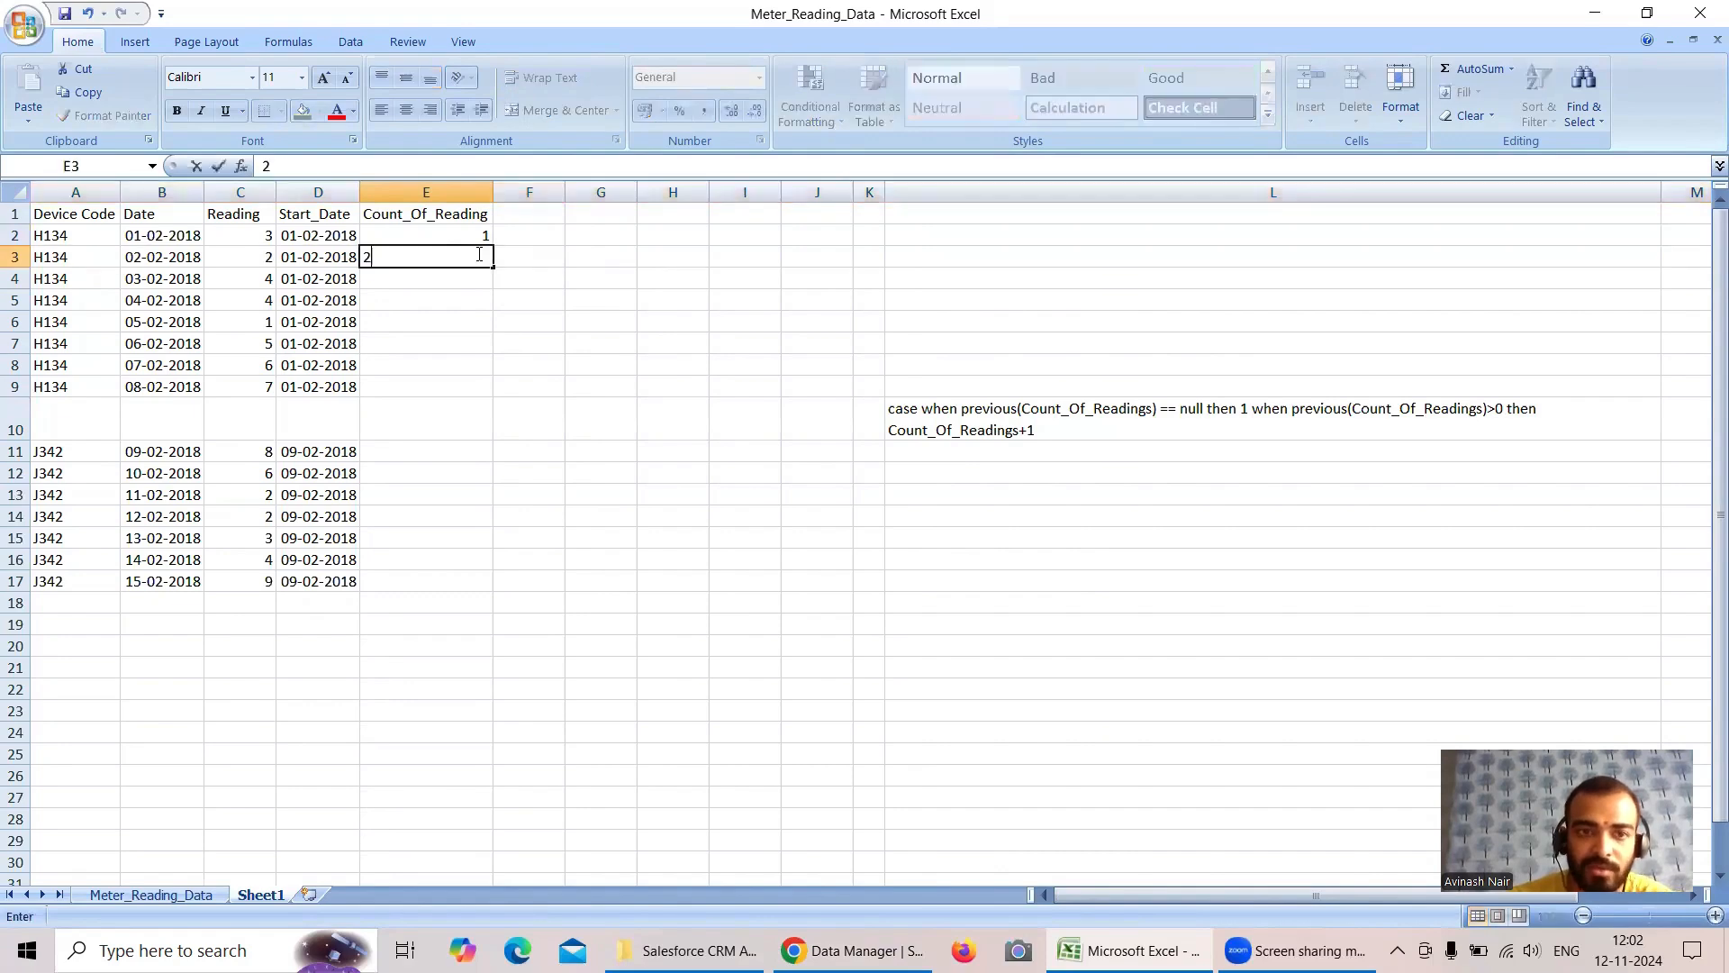
click(14, 280)
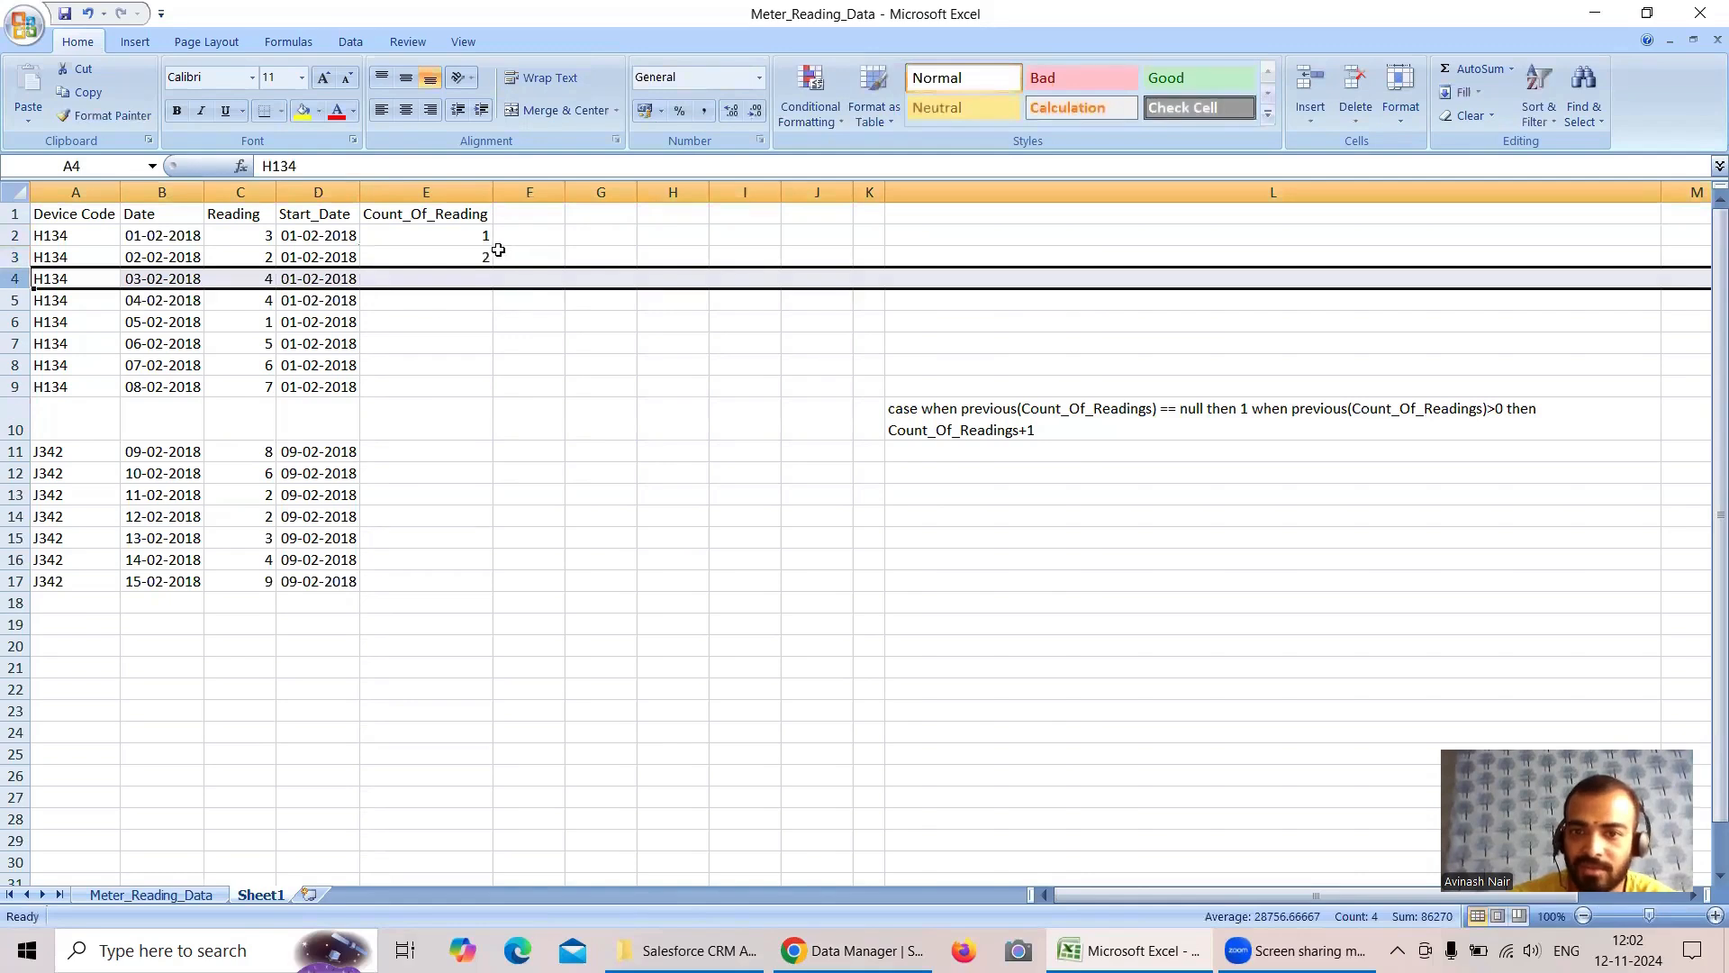
double_click(472, 275)
text(3)
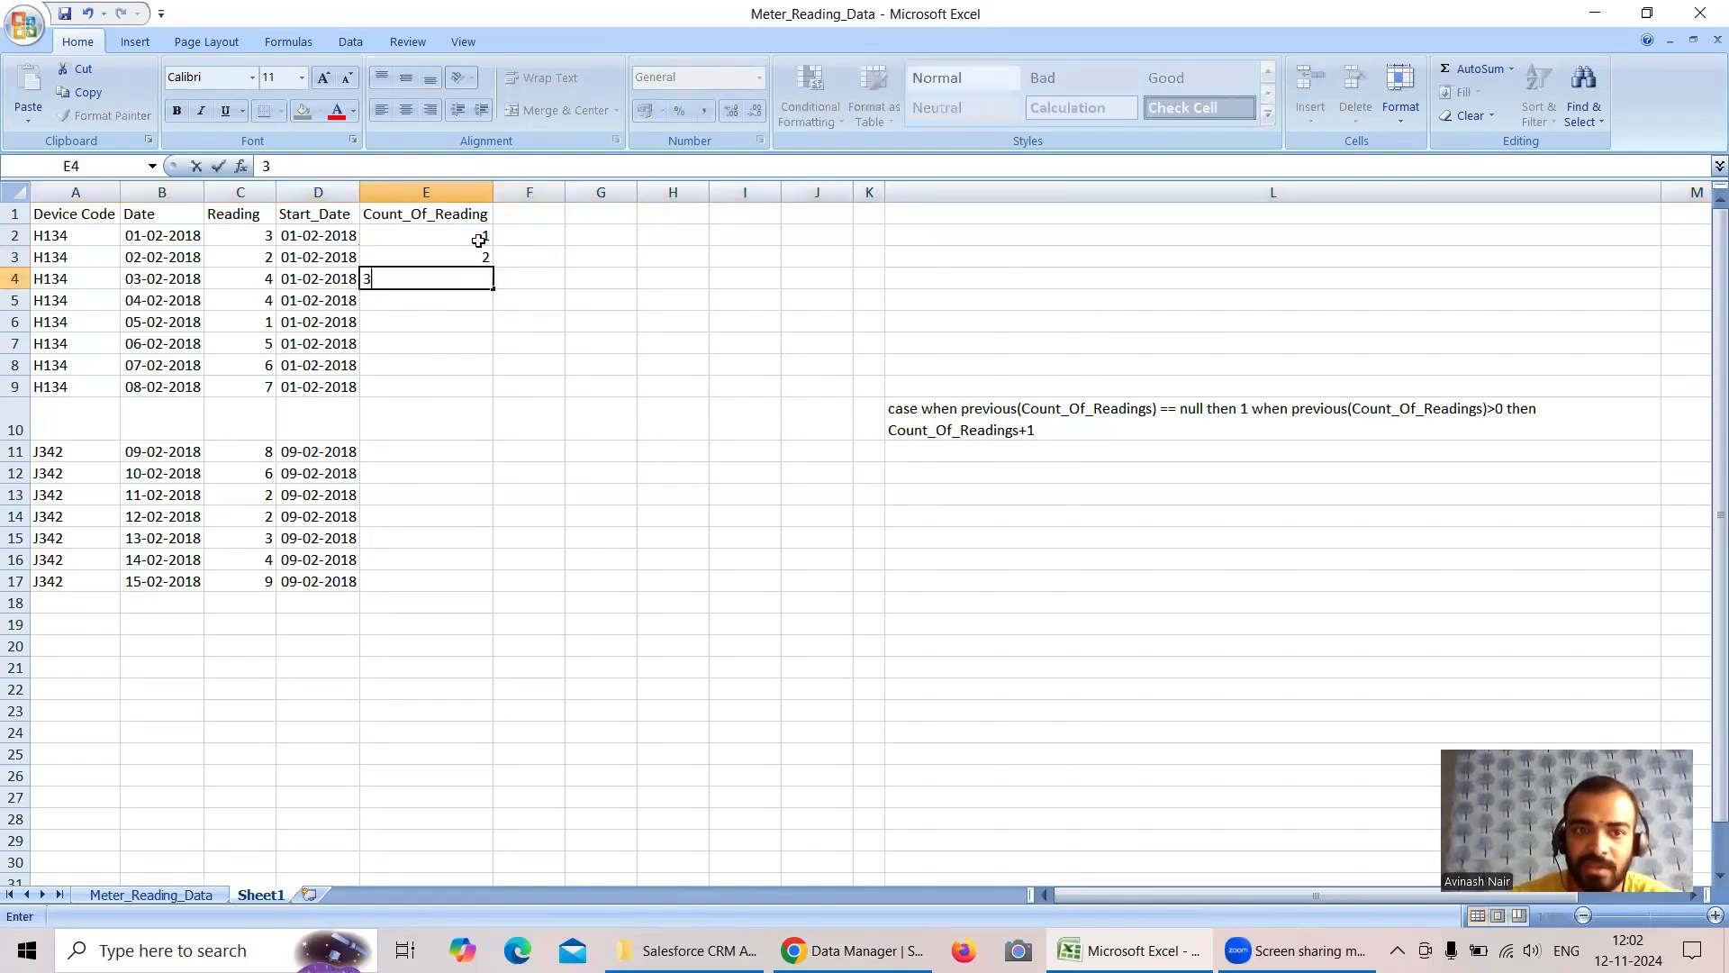
- Fill the Count_Of_Reading series from E2:E4 down to E9, the last H134 record
drag(478, 240, 479, 275)
click(473, 238)
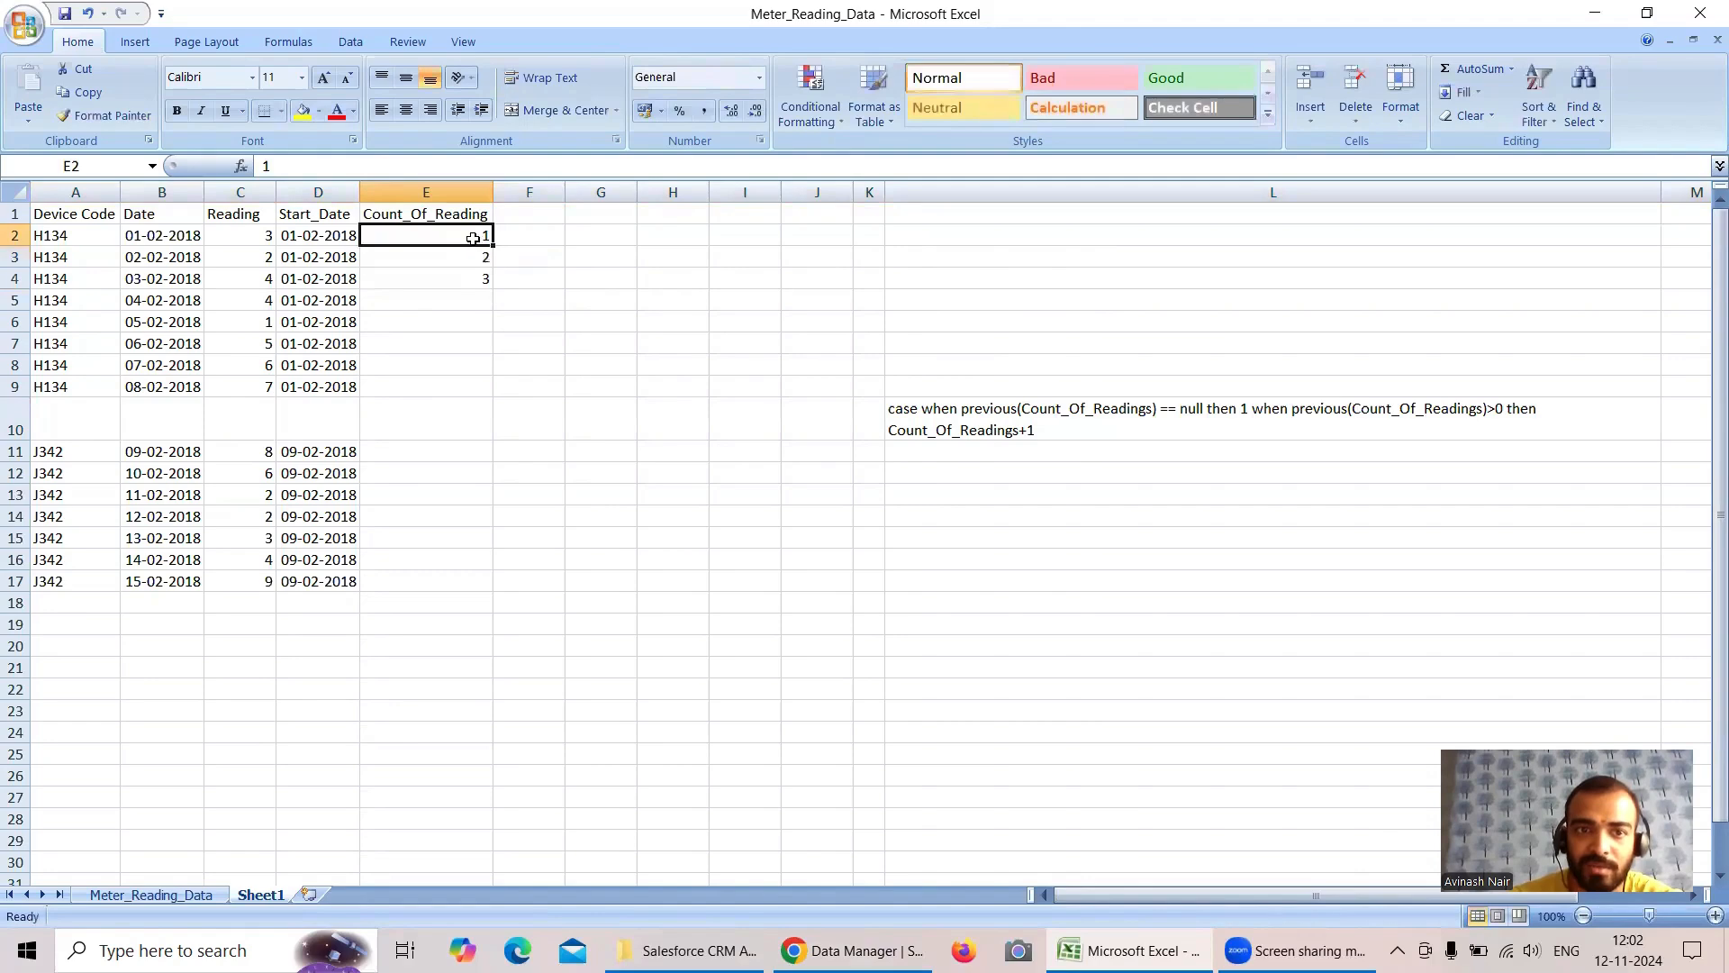
double_click(473, 238)
click(498, 343)
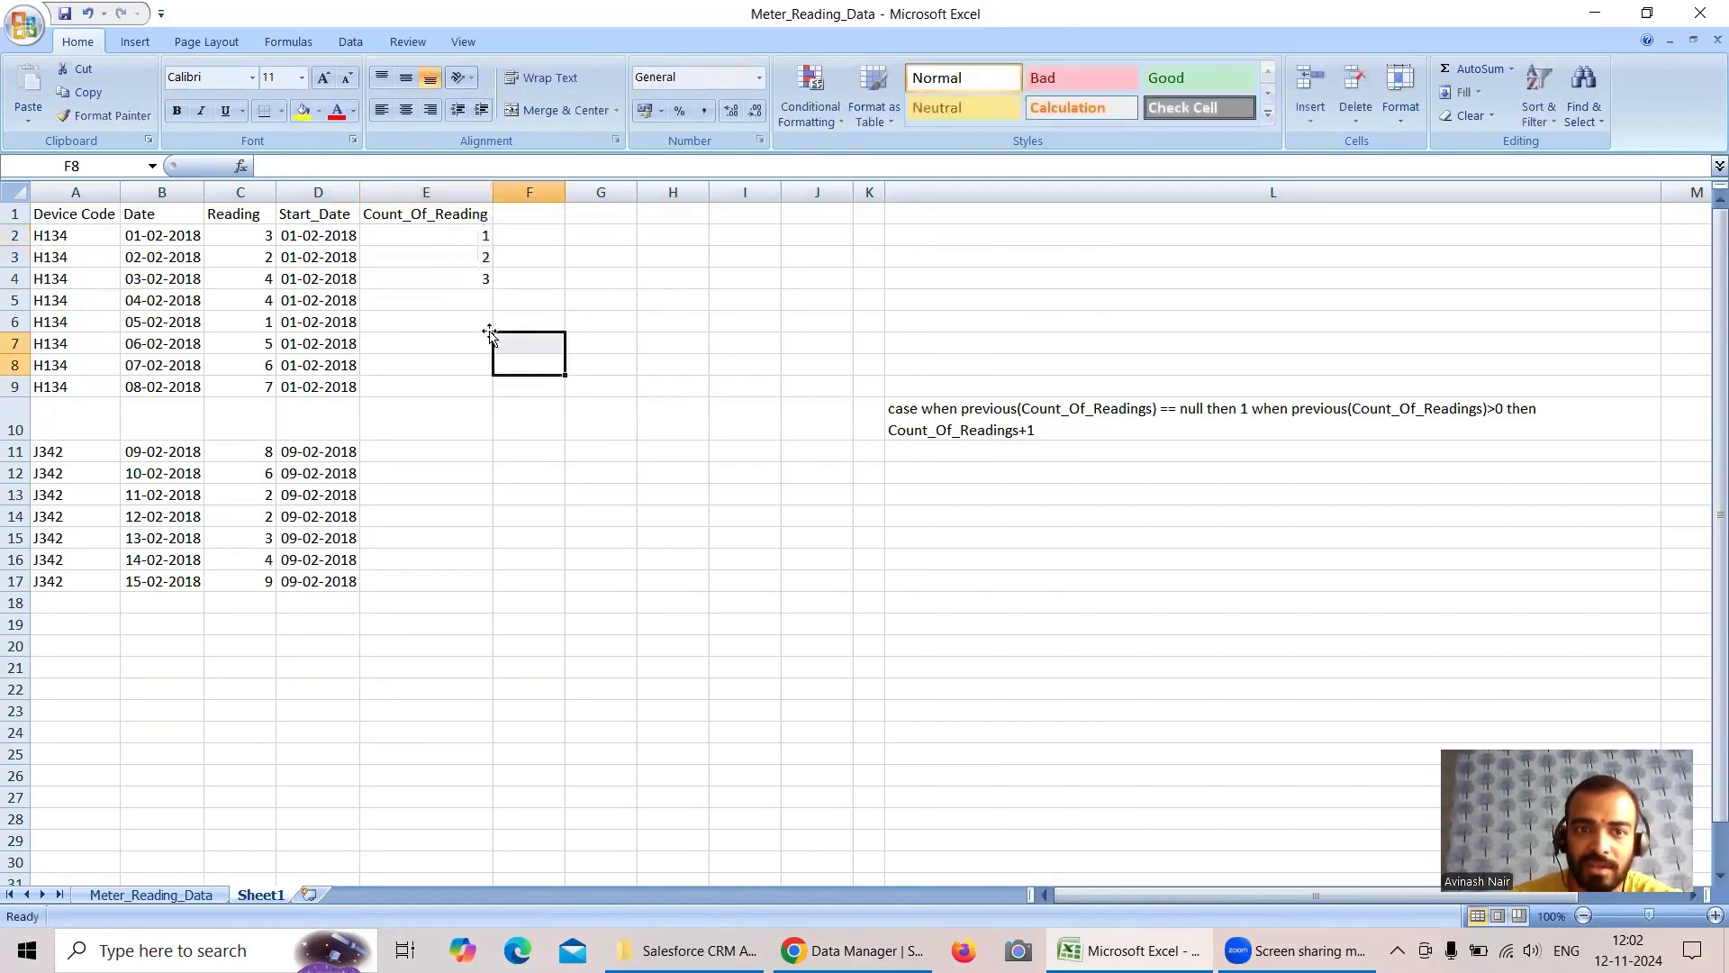
drag(452, 240, 501, 394)
- Enter 1 and 2 for the first two J342 records in E11 and E12 and fill the series down to E17
click(433, 451)
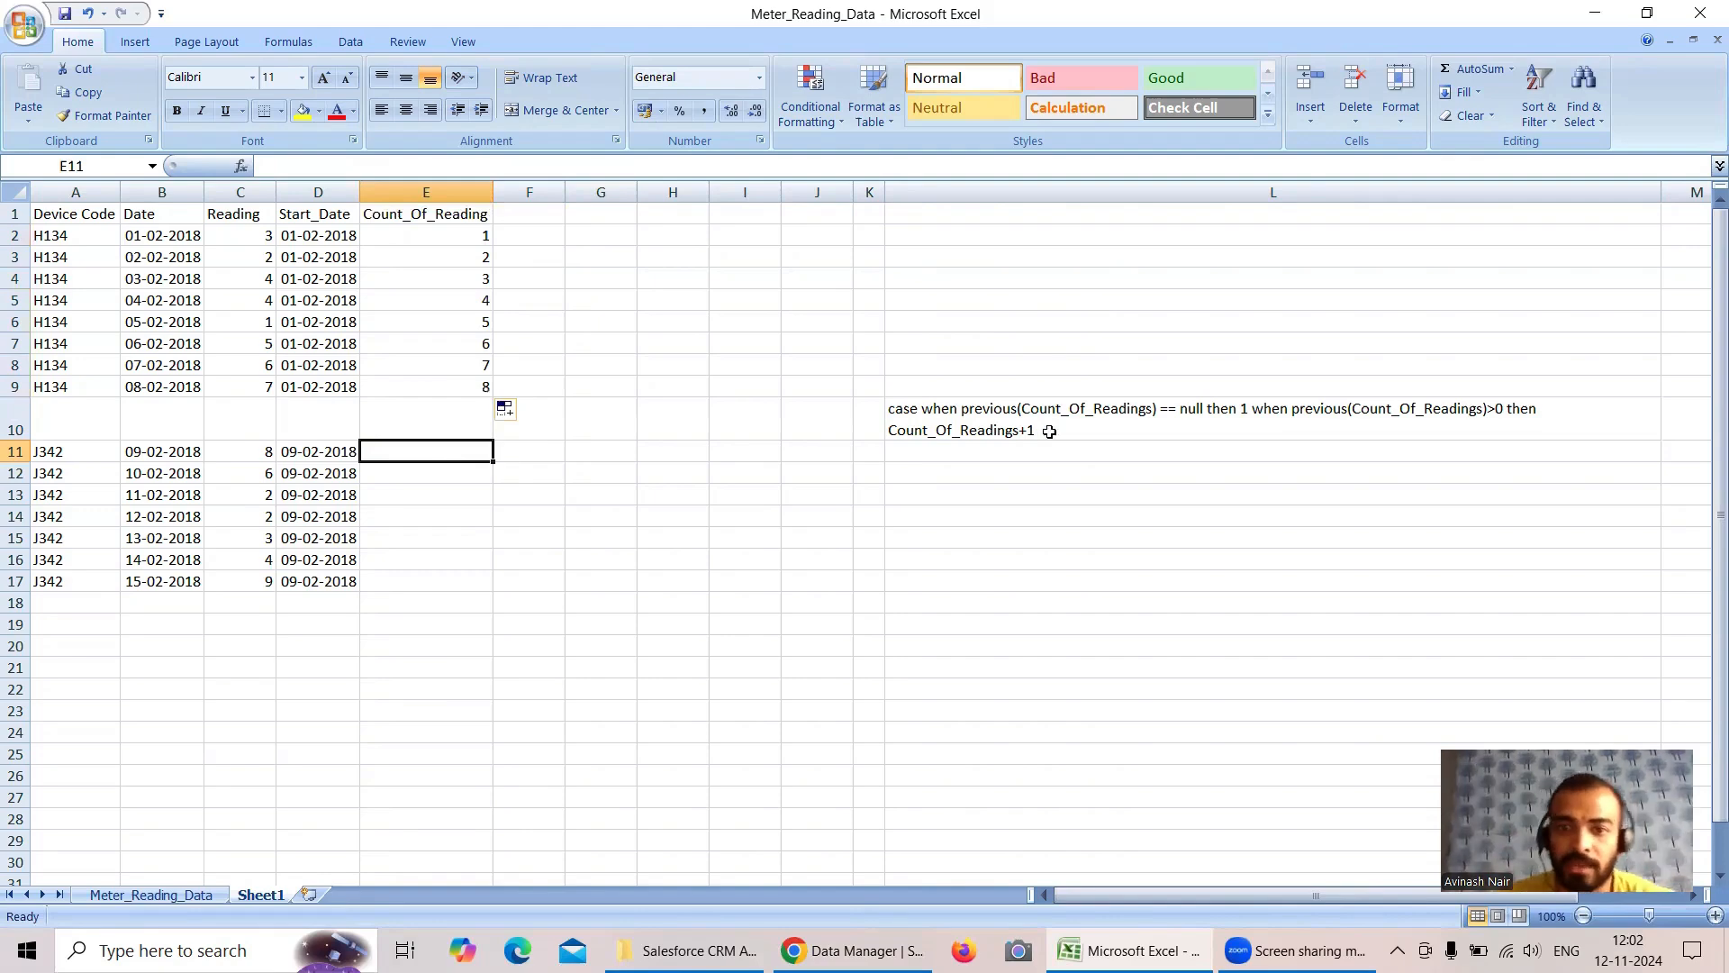
click(299, 453)
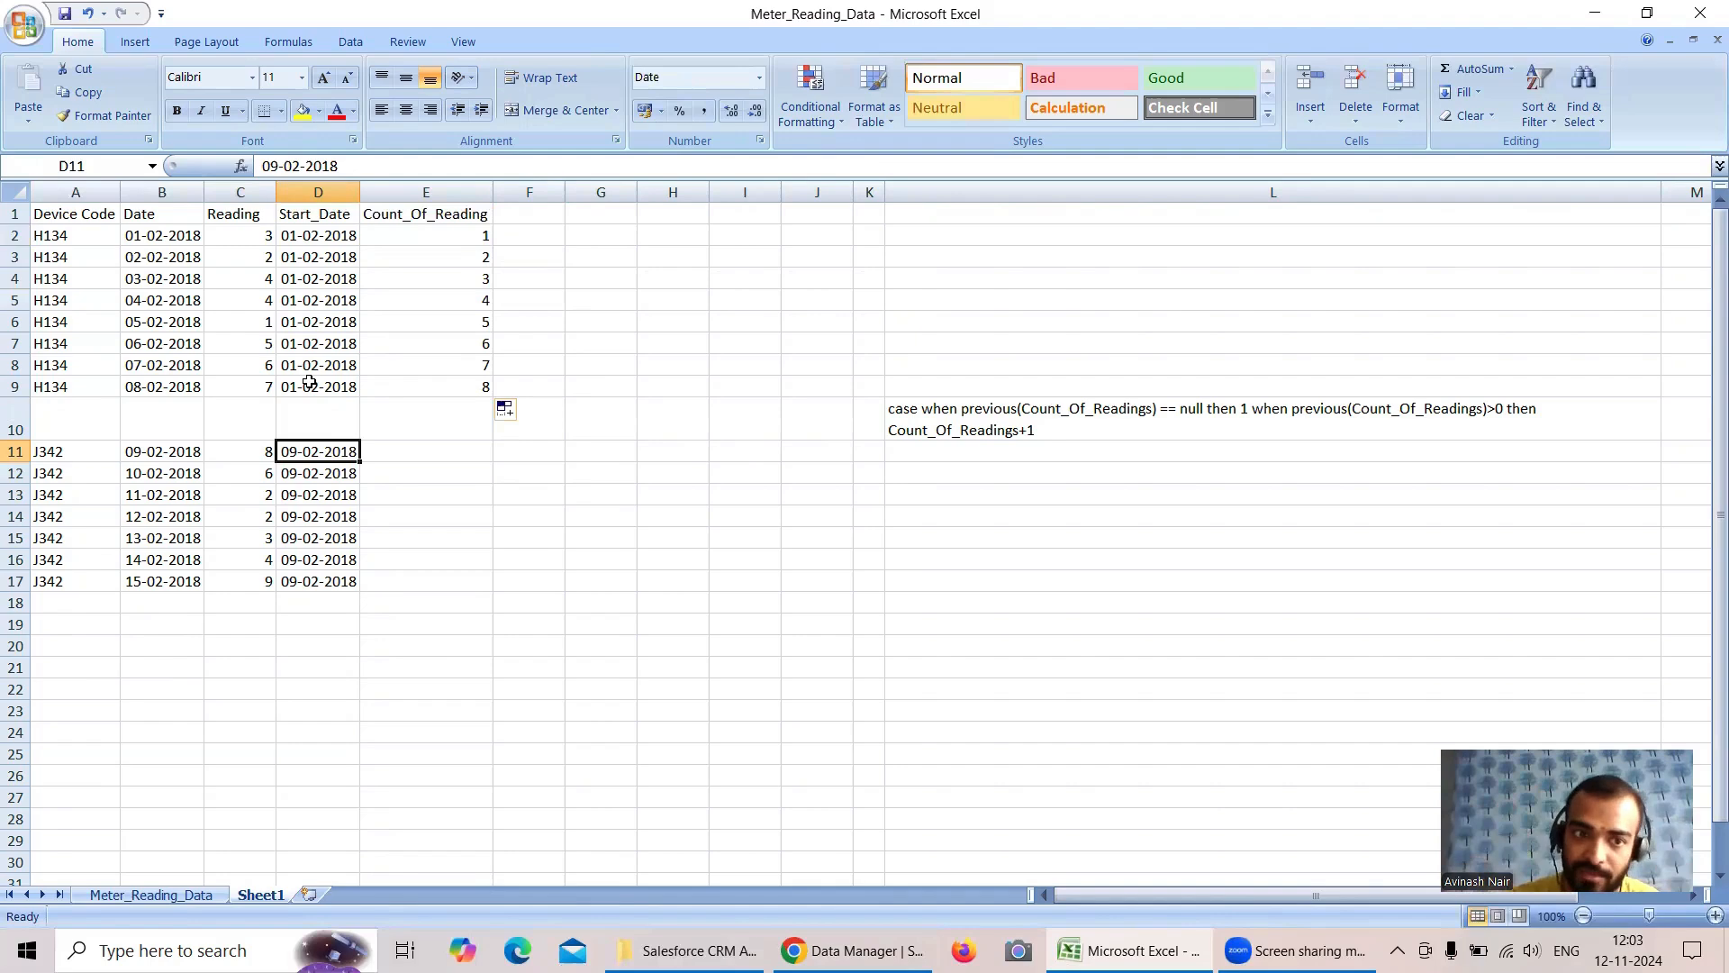
click(20, 458)
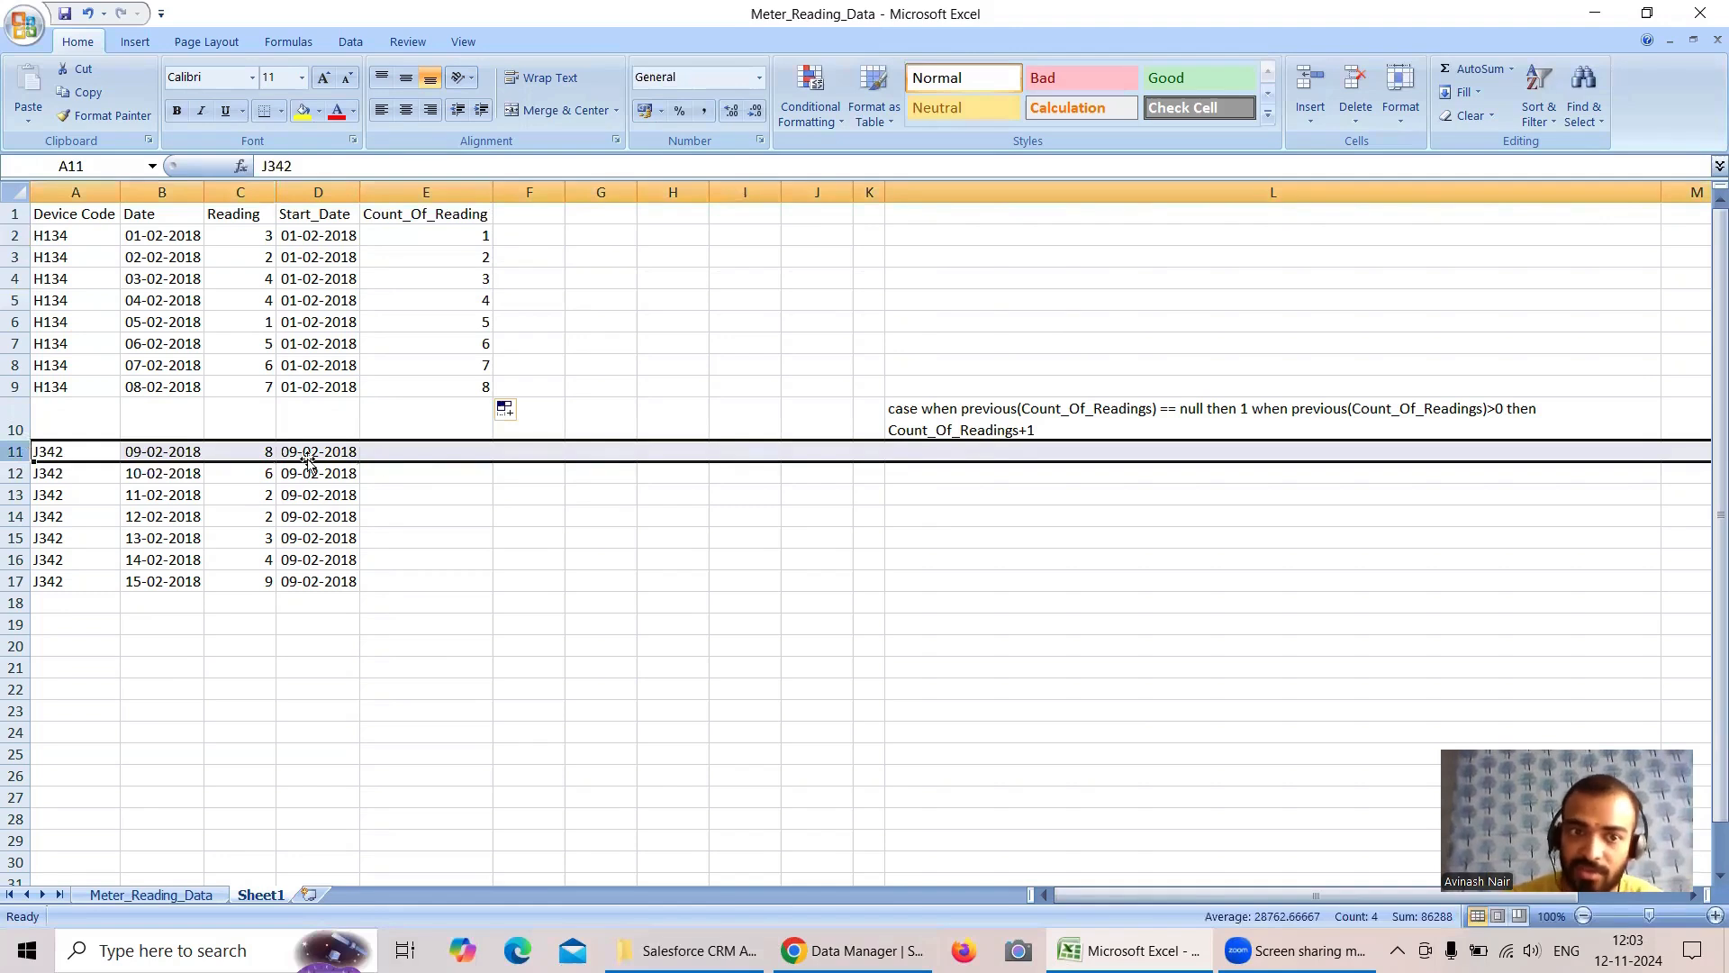
click(441, 449)
text(1)
key(Return)
text(2)
drag(448, 449, 497, 594)
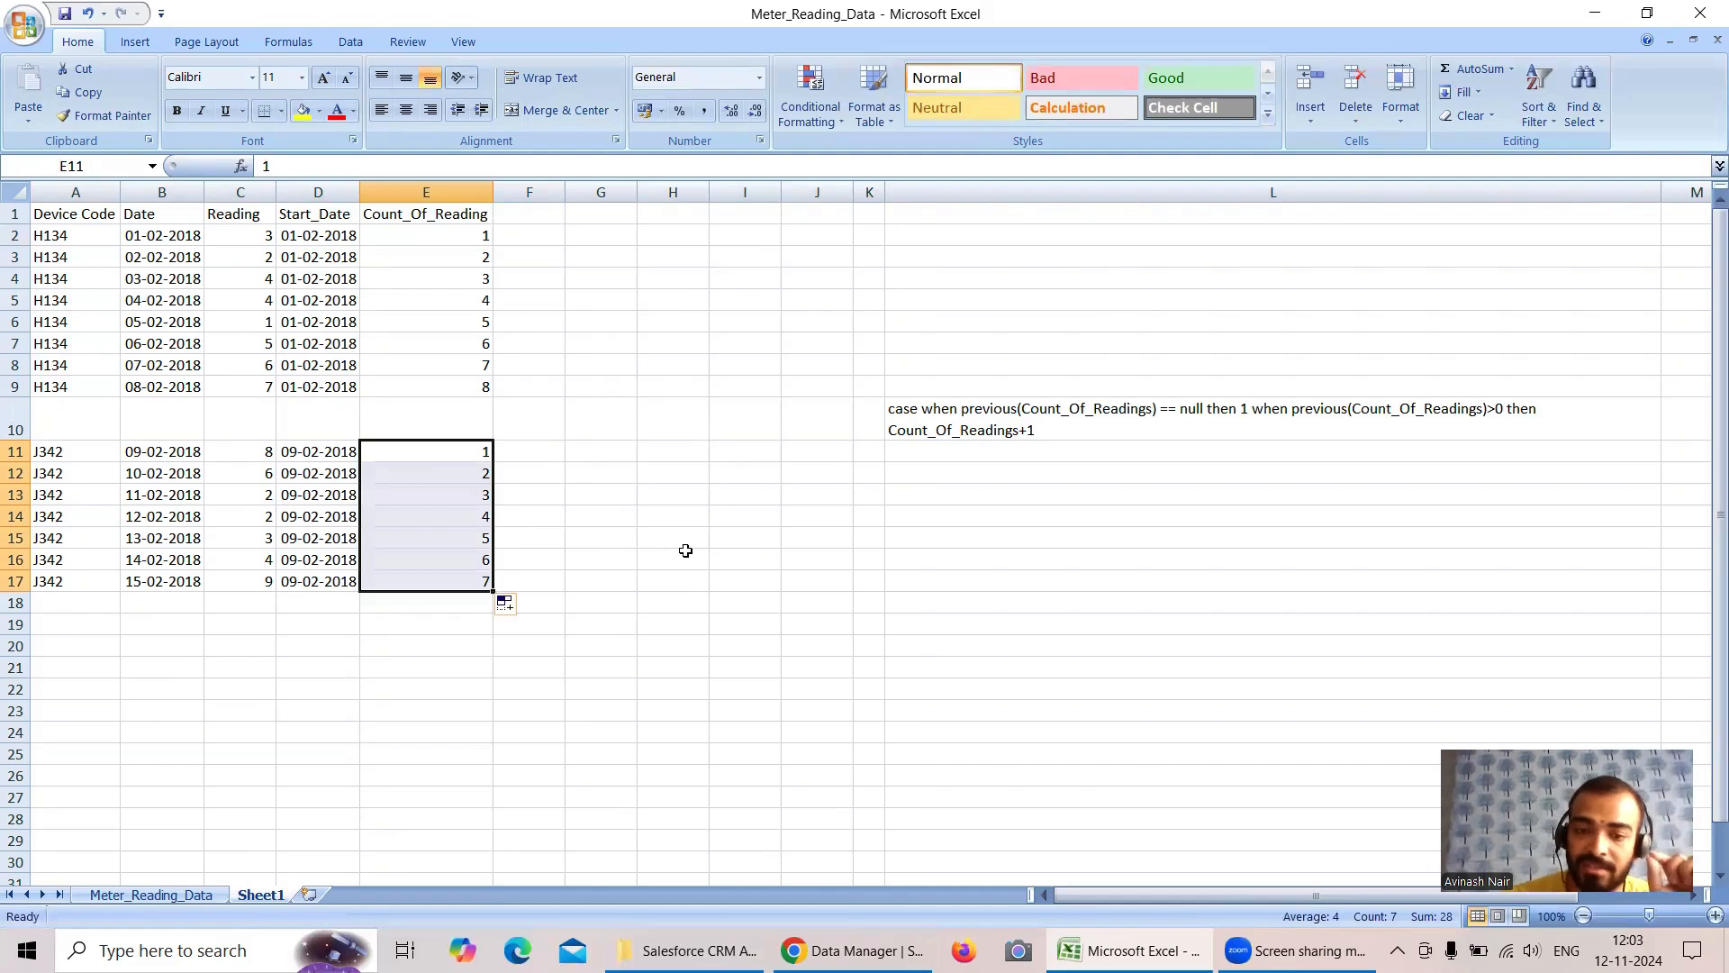
- Switch to the Salesforce dataflow editor, describe the Count_Of_Readings field as "To count the no. of readings" and save the field
click(851, 950)
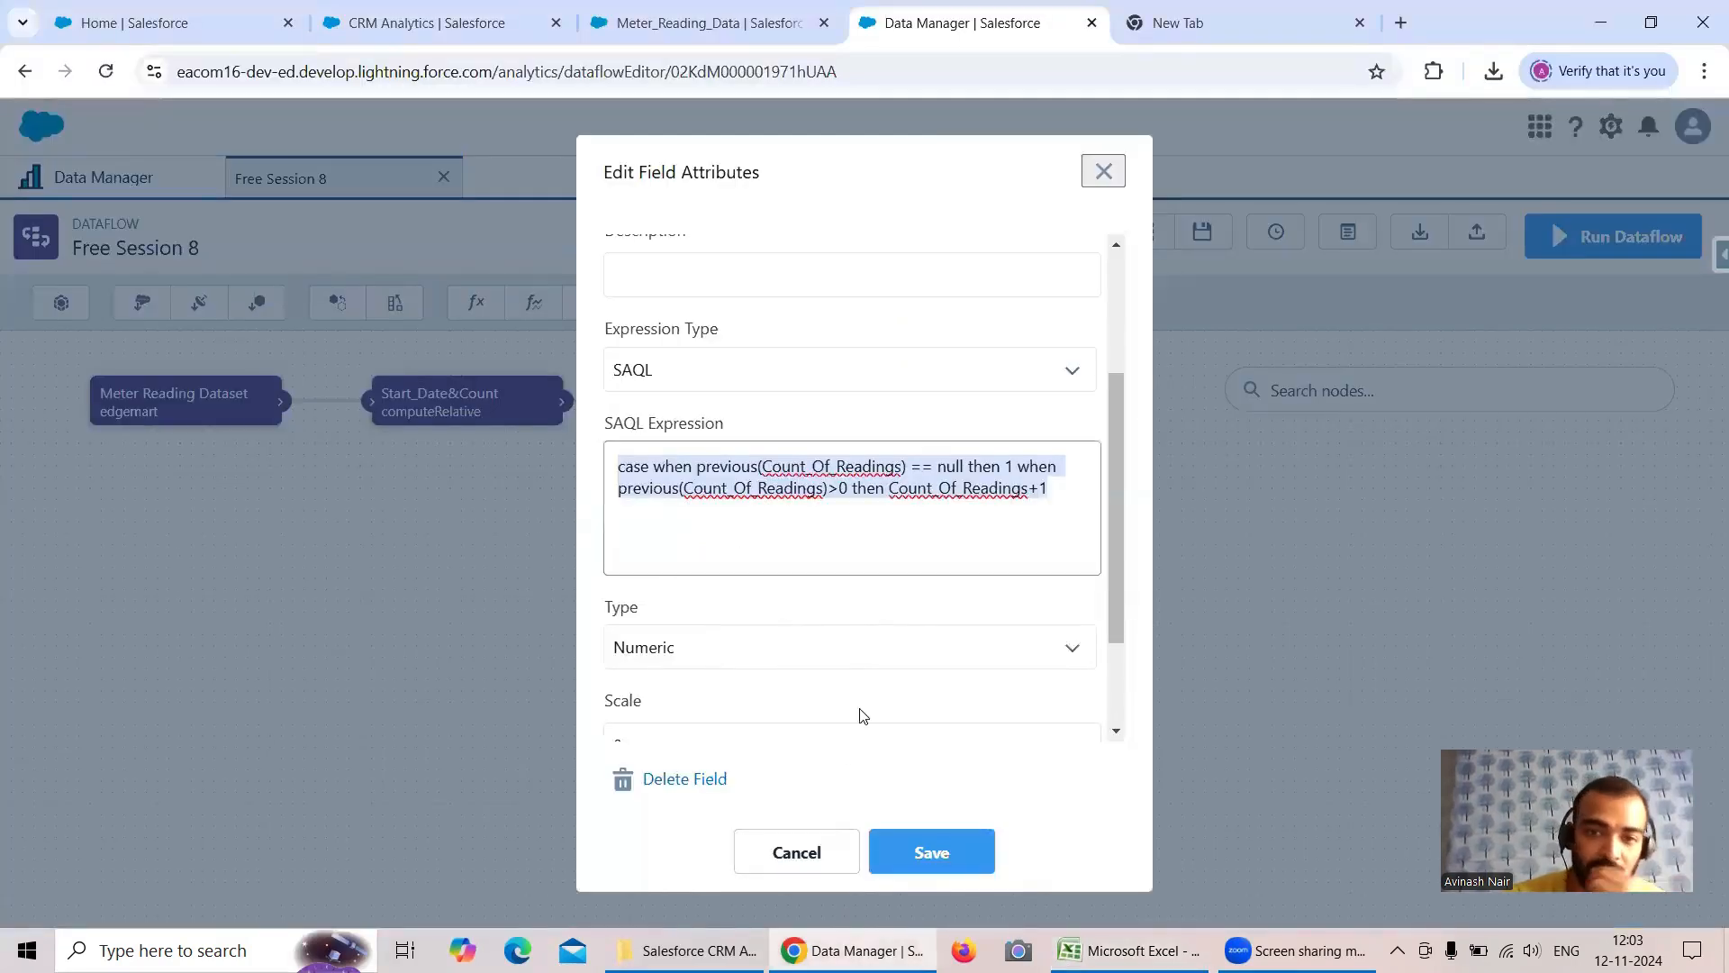
scroll(831, 618, down, 2)
click(667, 694)
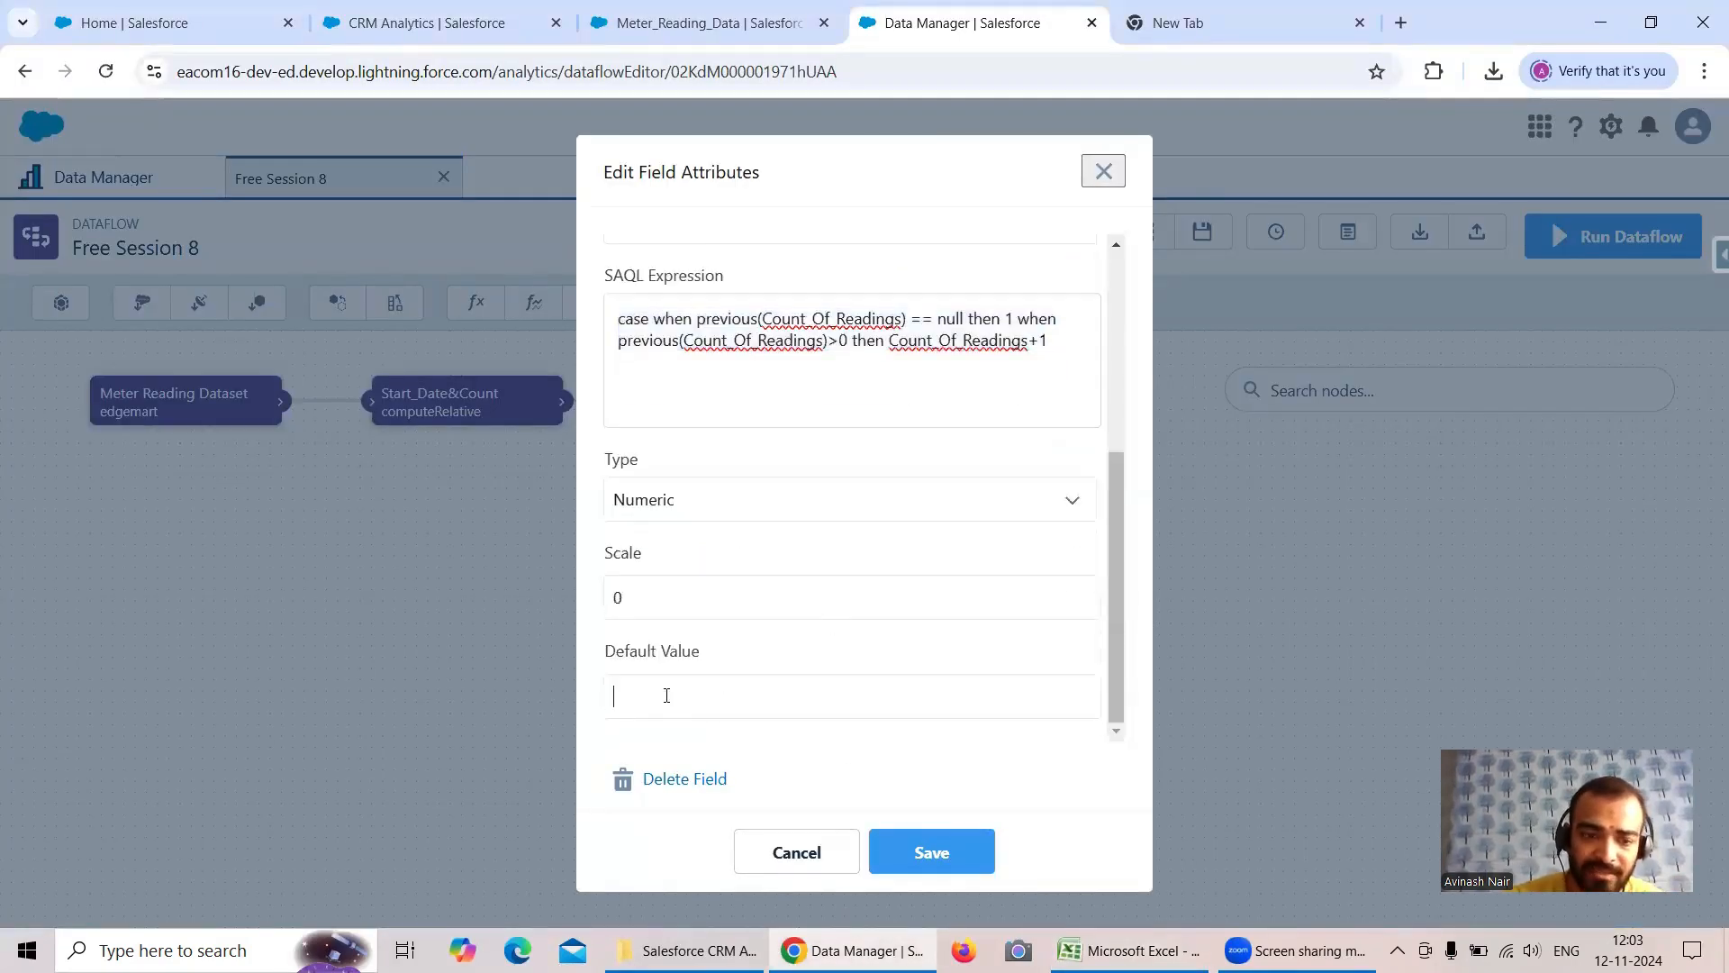
scroll(919, 637, up, 3)
scroll(918, 637, up, 1)
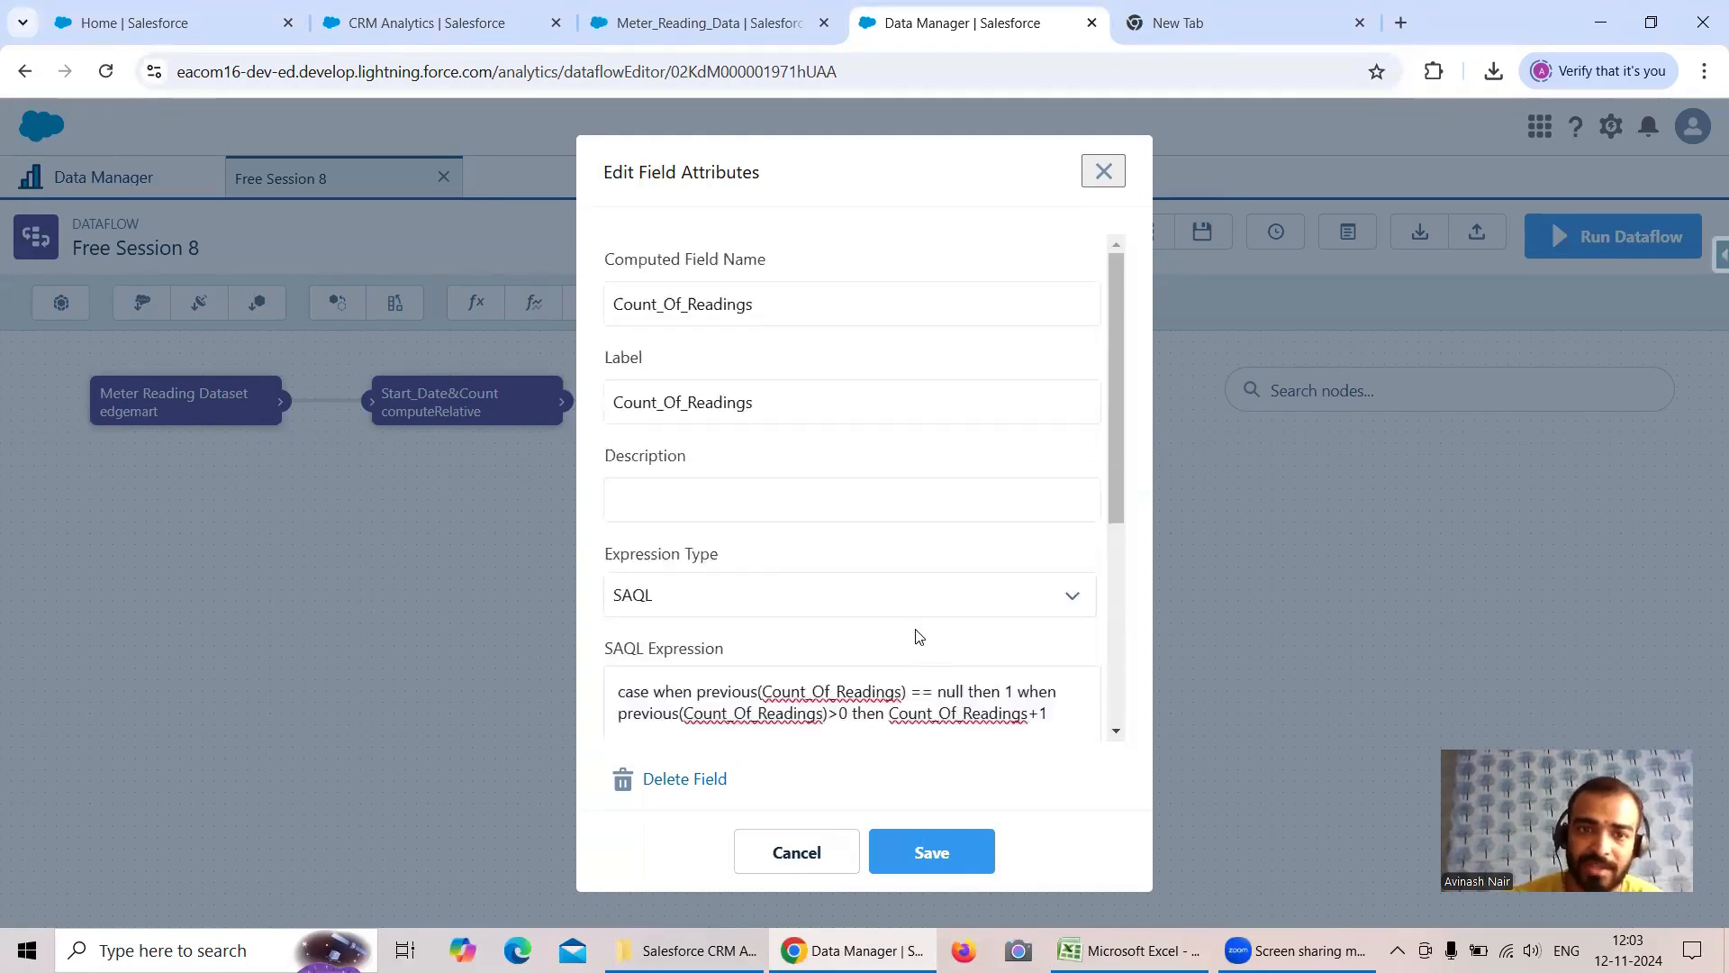
text(To count the no. of readings)
click(930, 850)
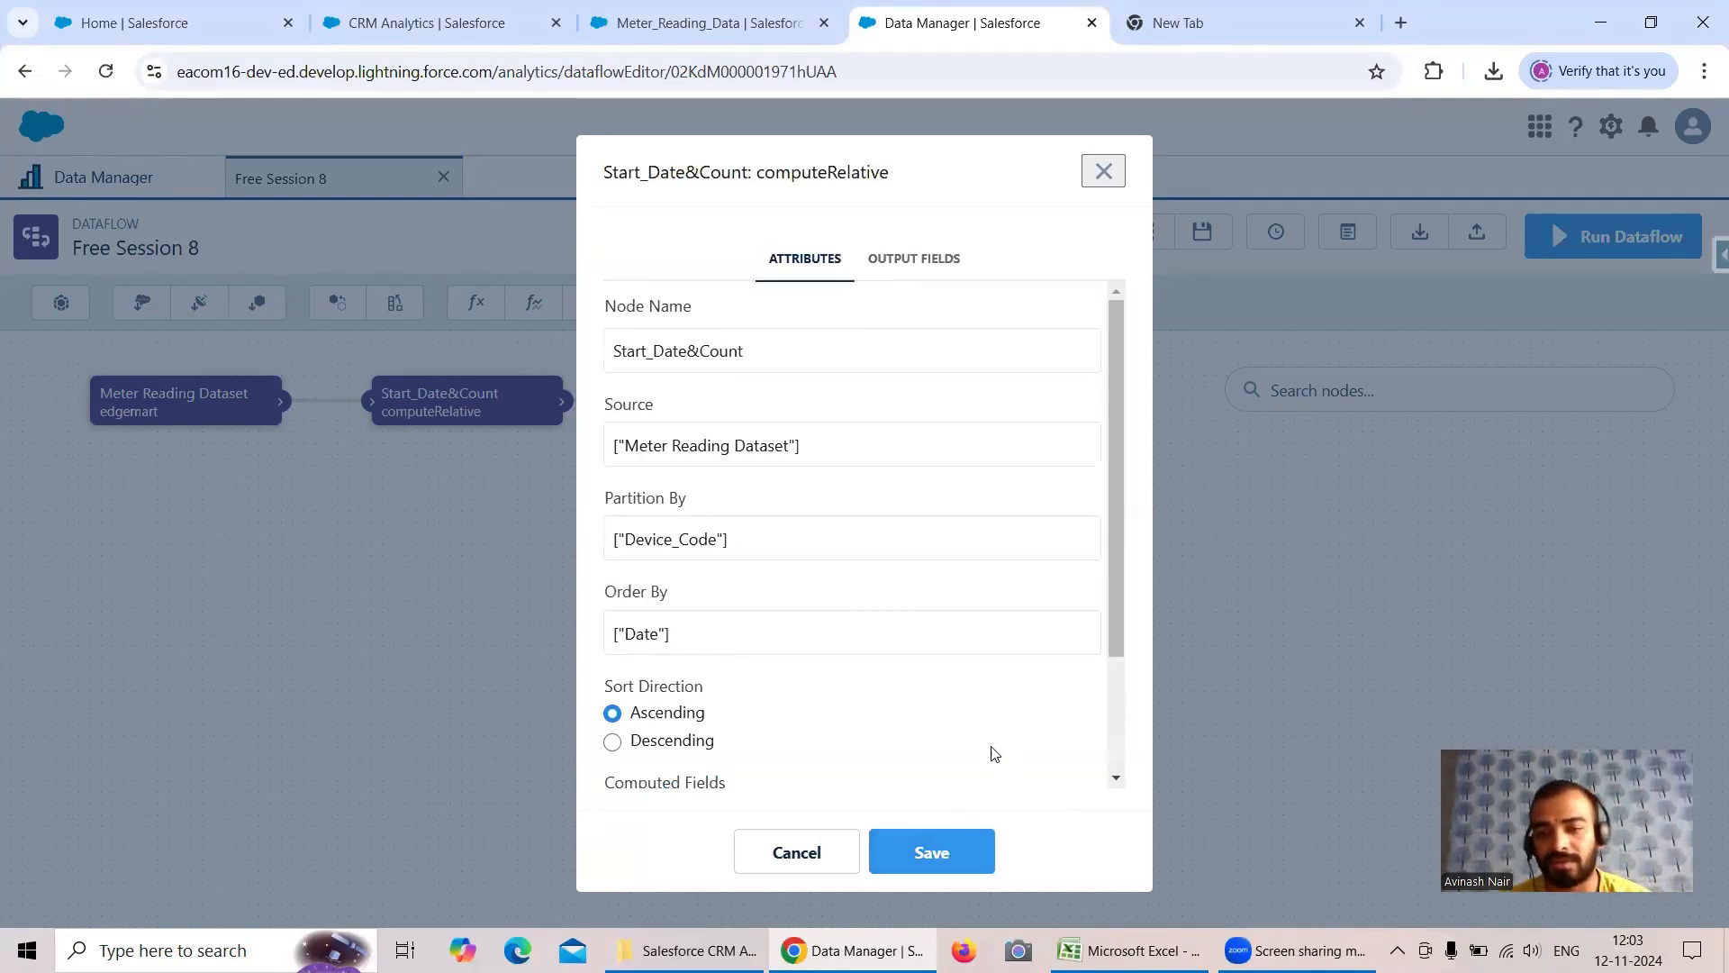
- Save the Start_Date&Count node with its field changes propagated and update the dataflow
click(955, 852)
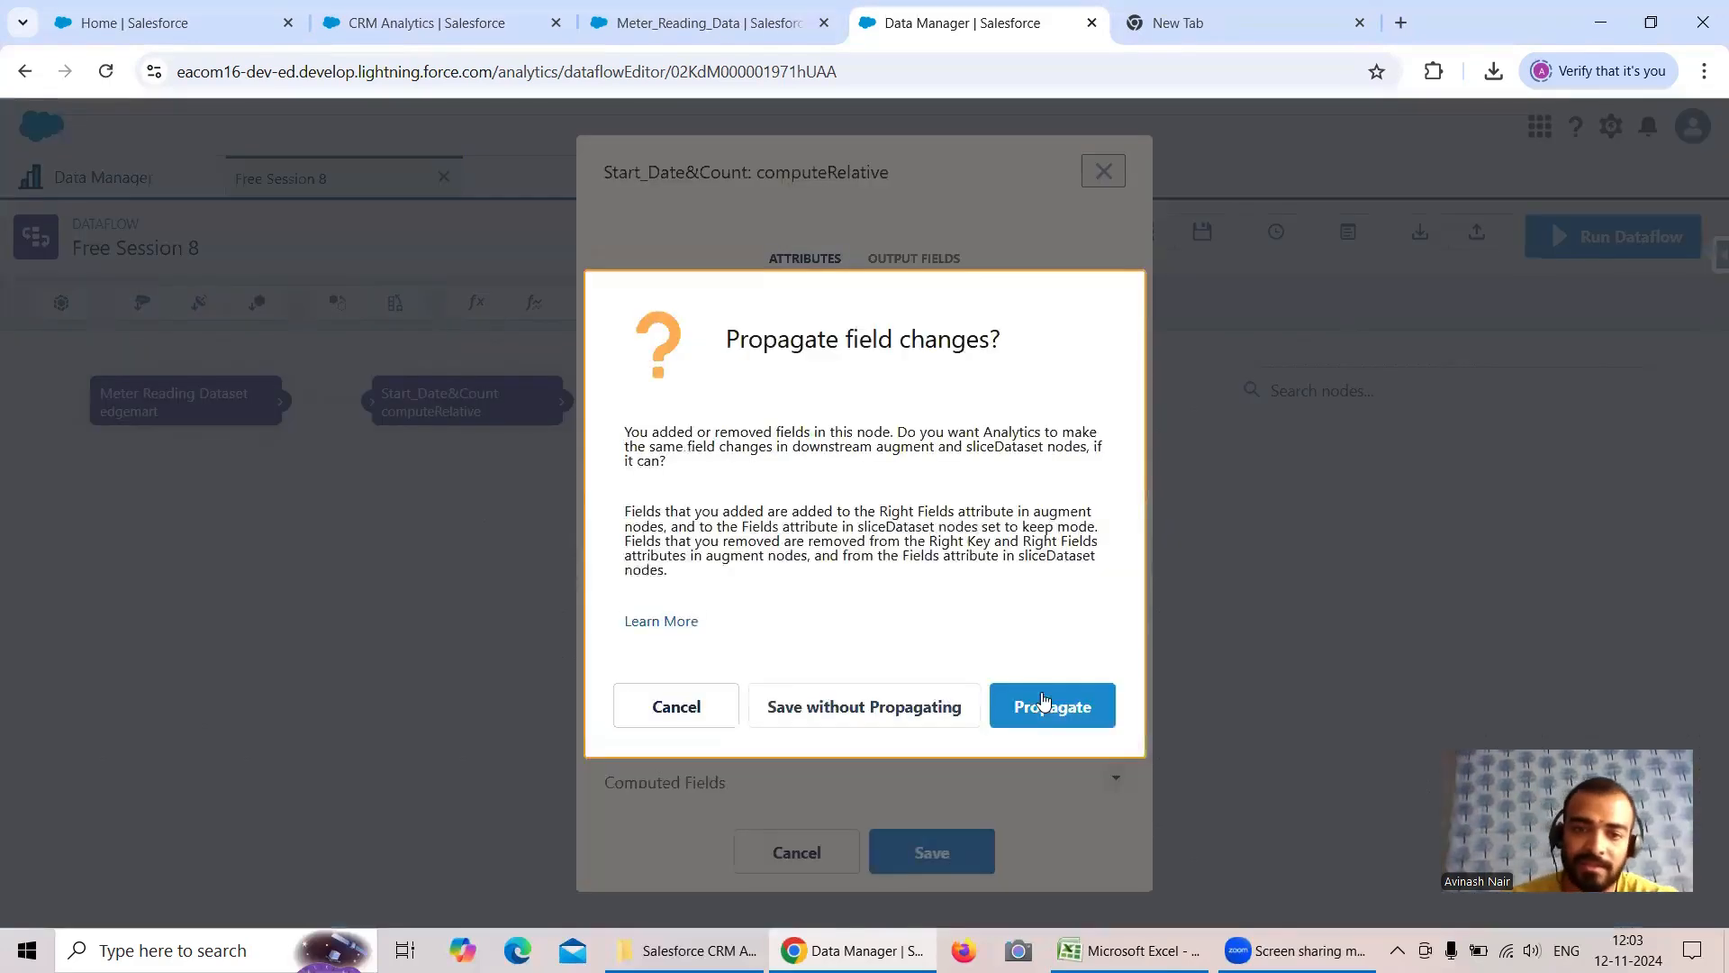
click(1040, 706)
click(1613, 238)
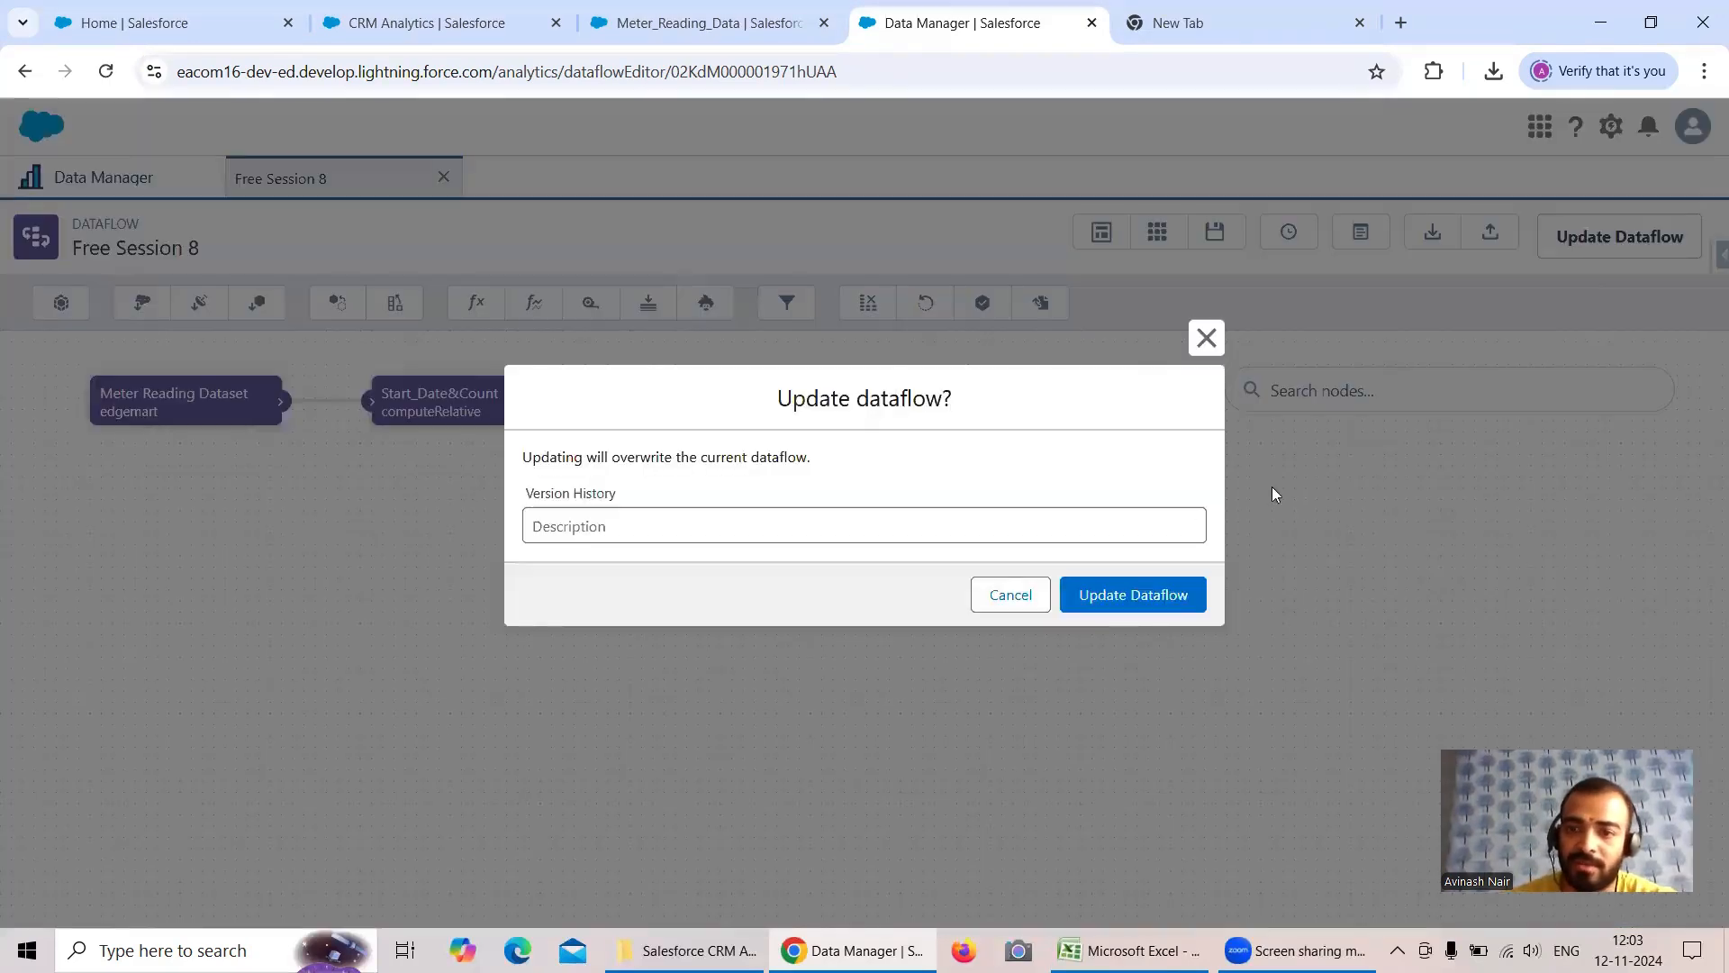
click(1171, 596)
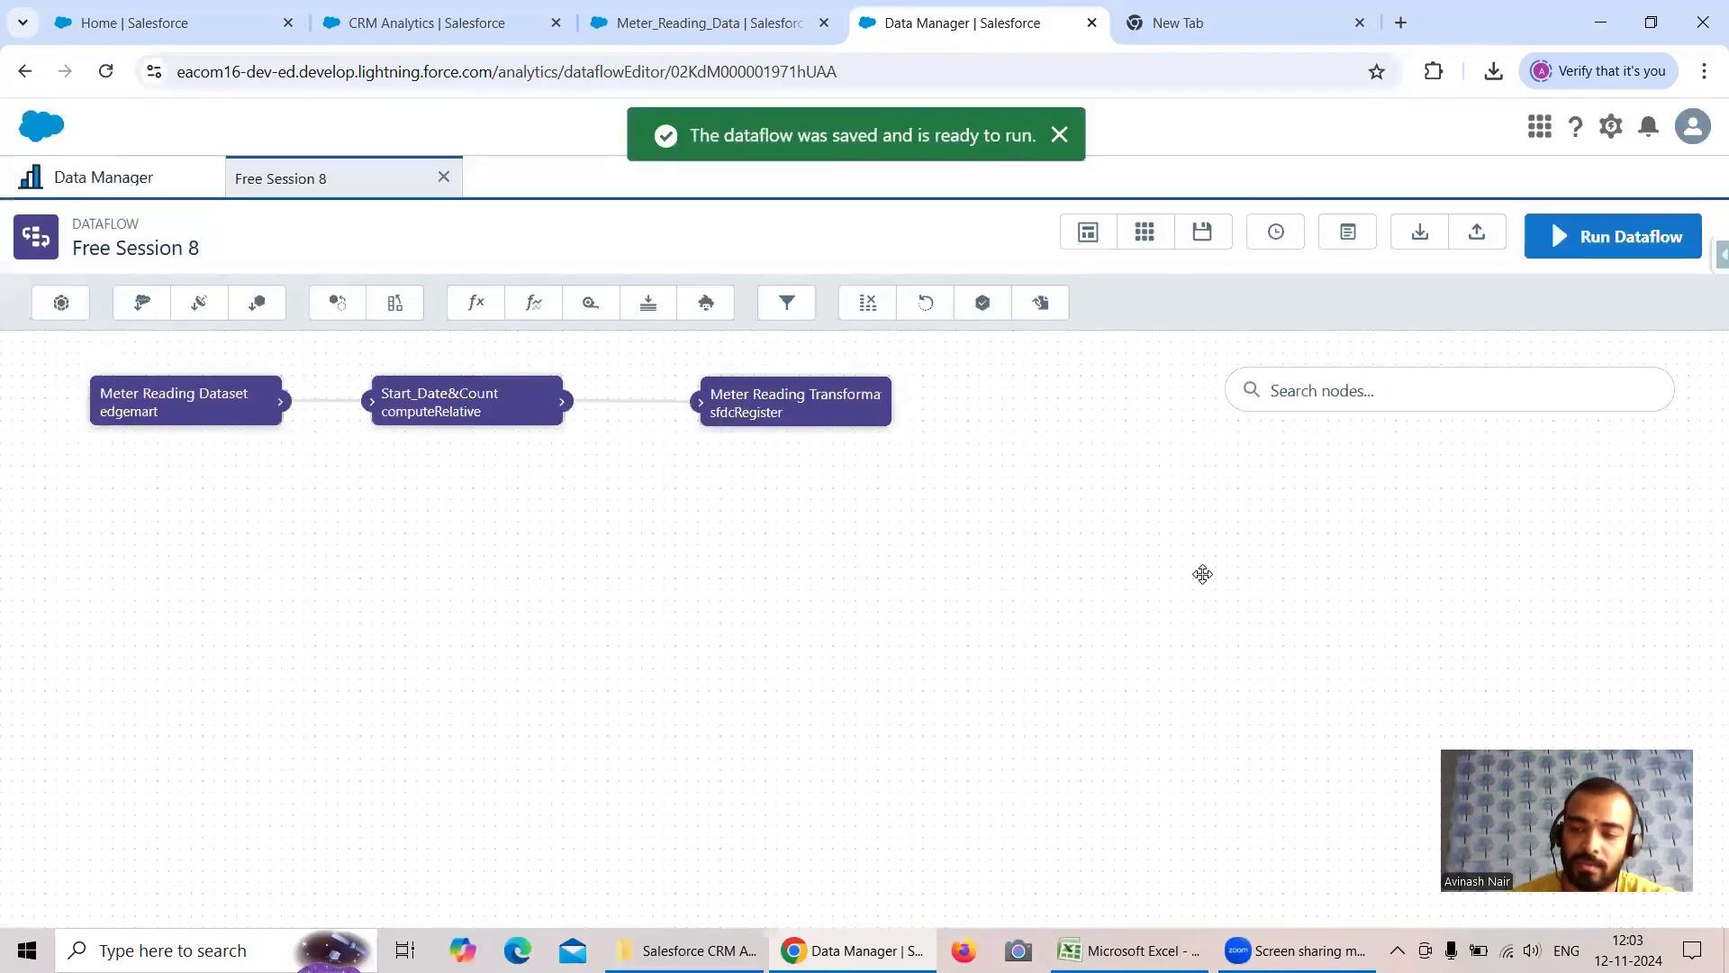
- Run the Free Session 8 dataflow and read the new job's message in the refreshed monitor
click(1581, 251)
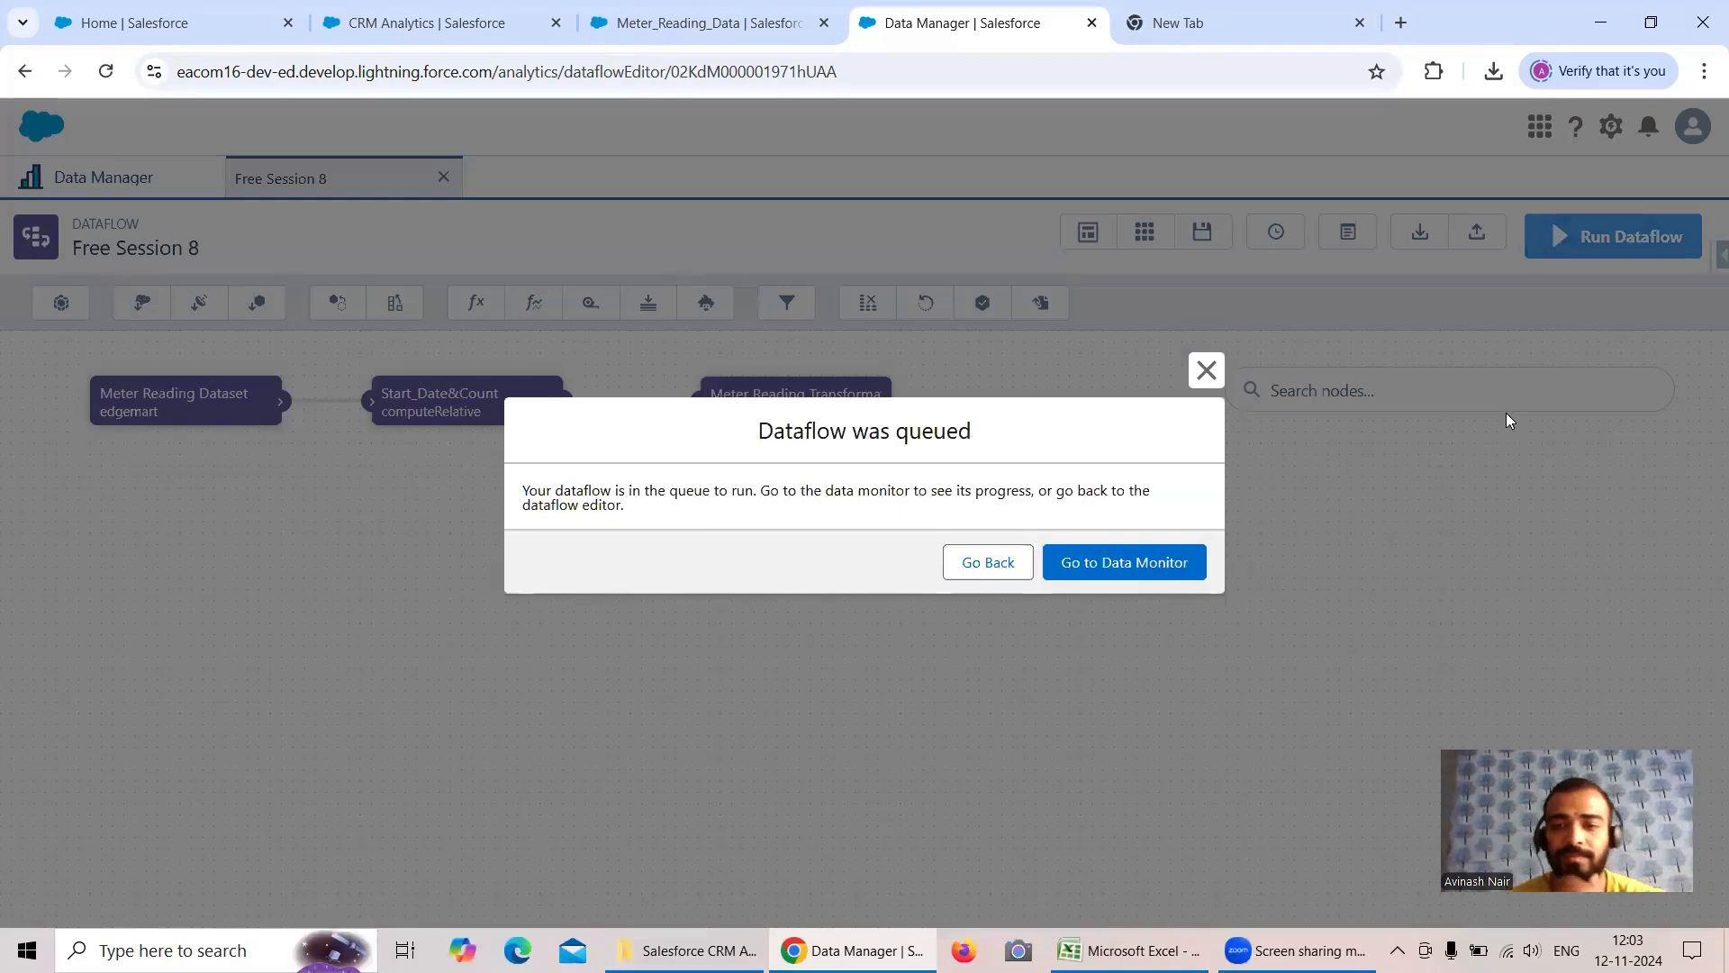
click(1161, 567)
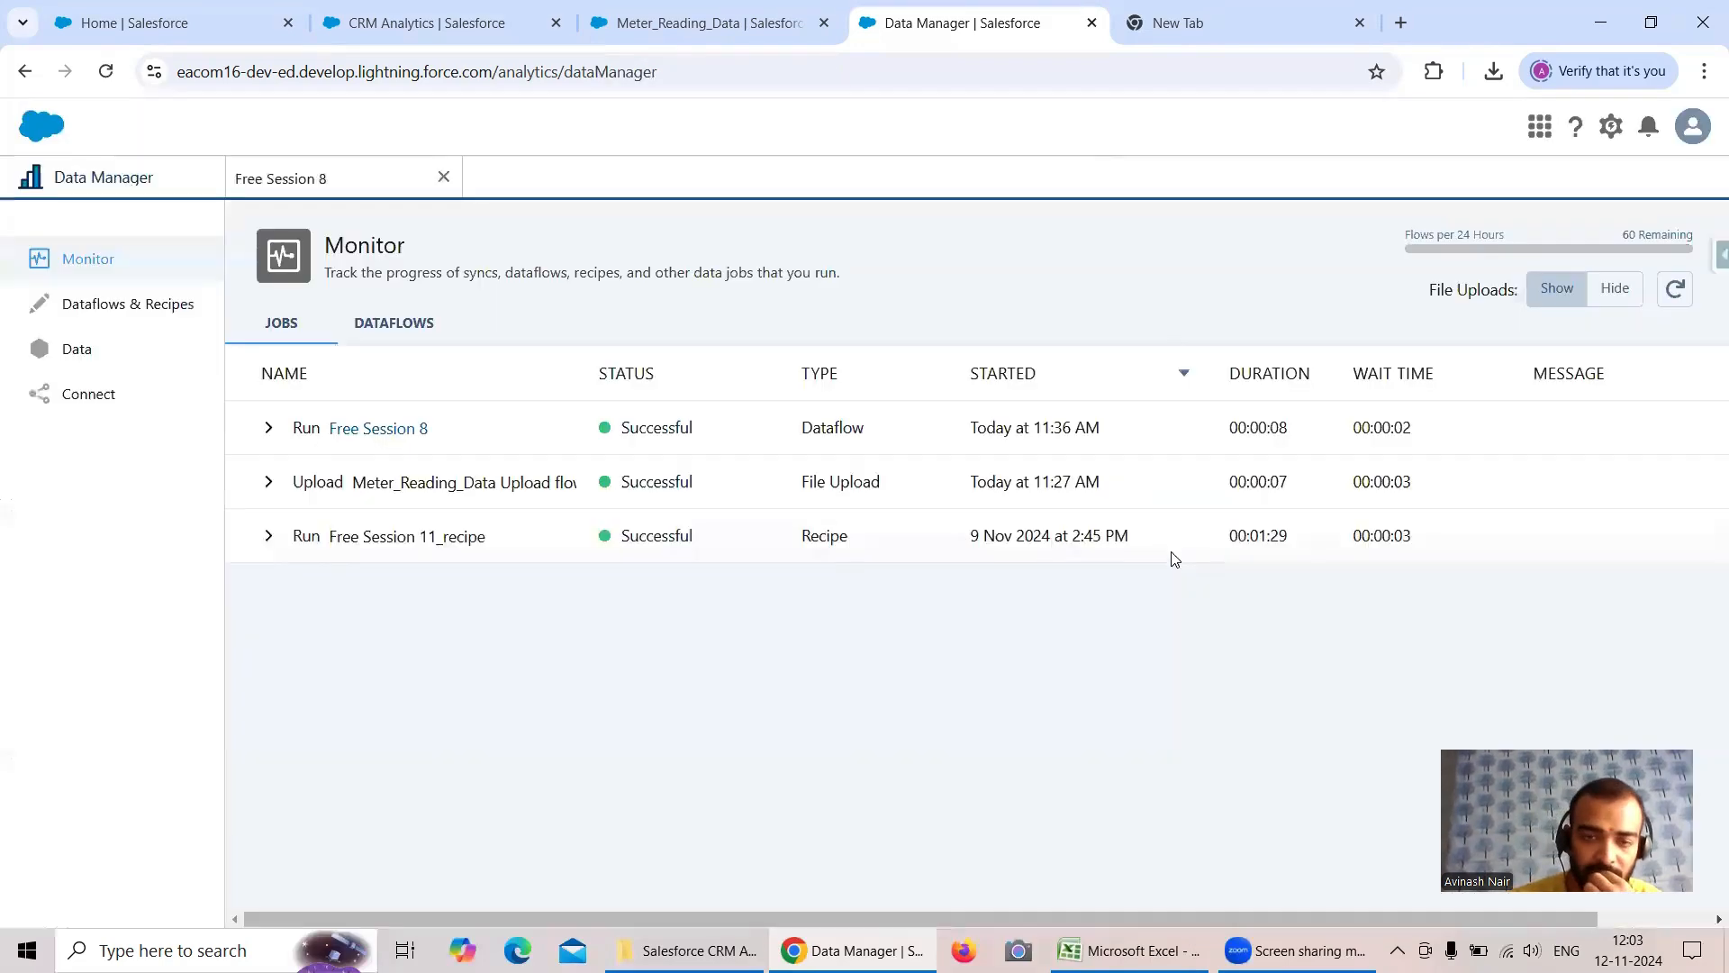
click(1677, 290)
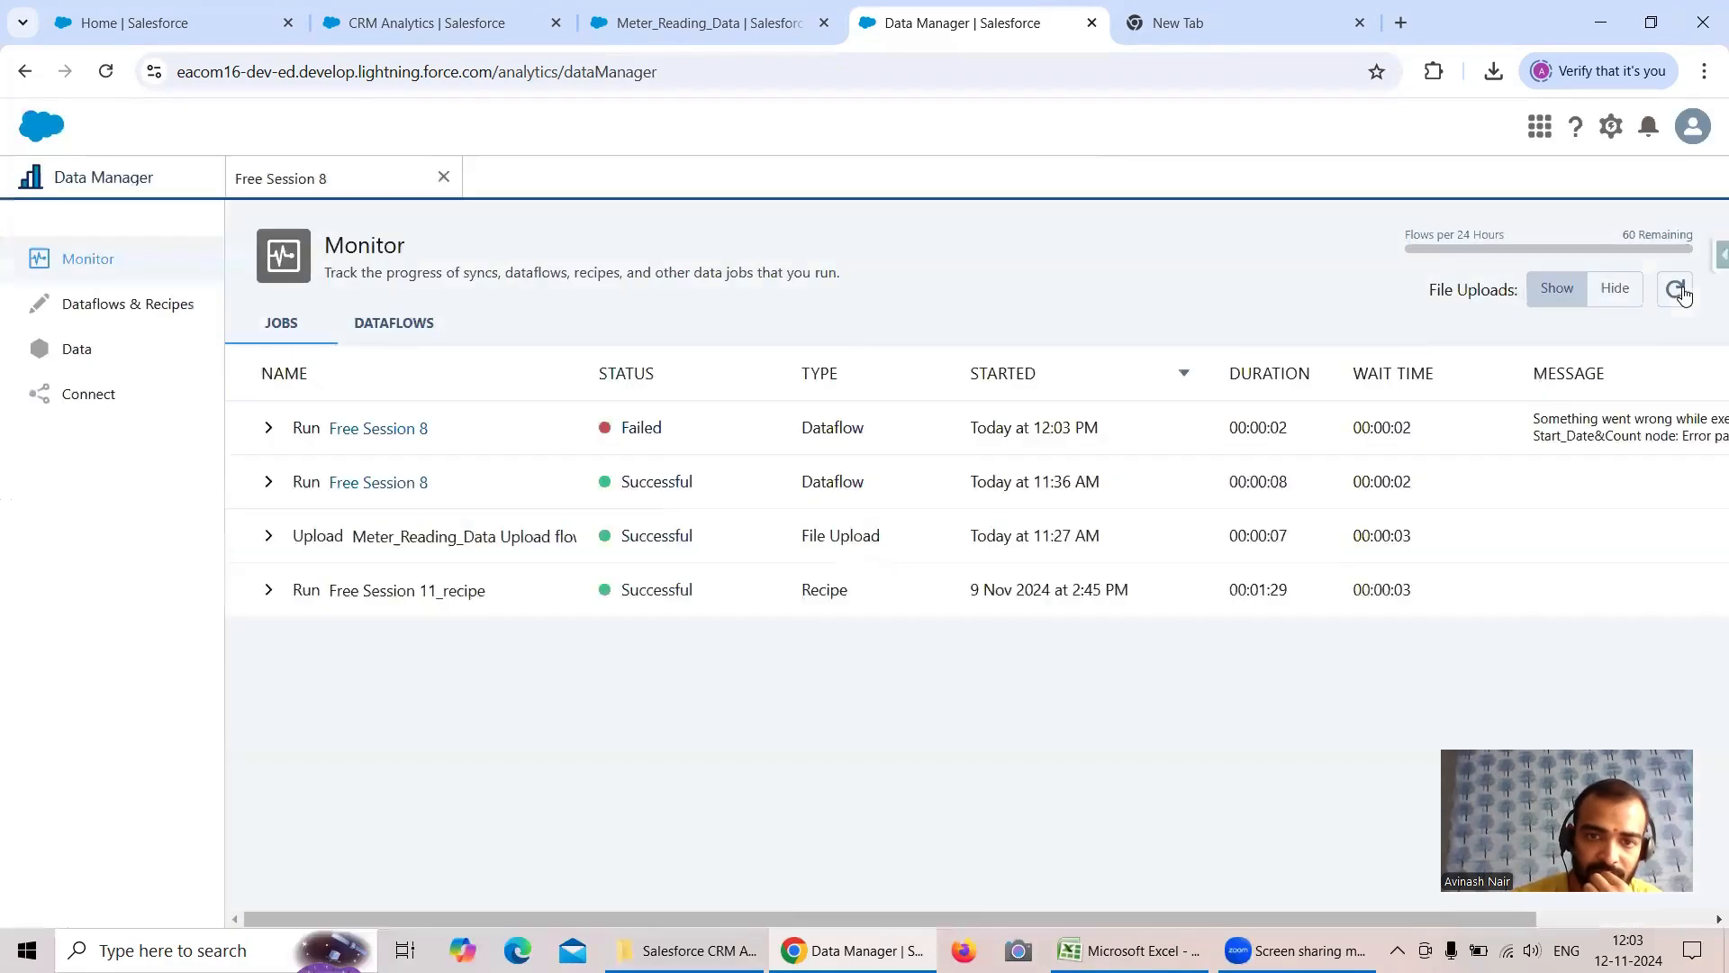
drag(1180, 915, 1434, 903)
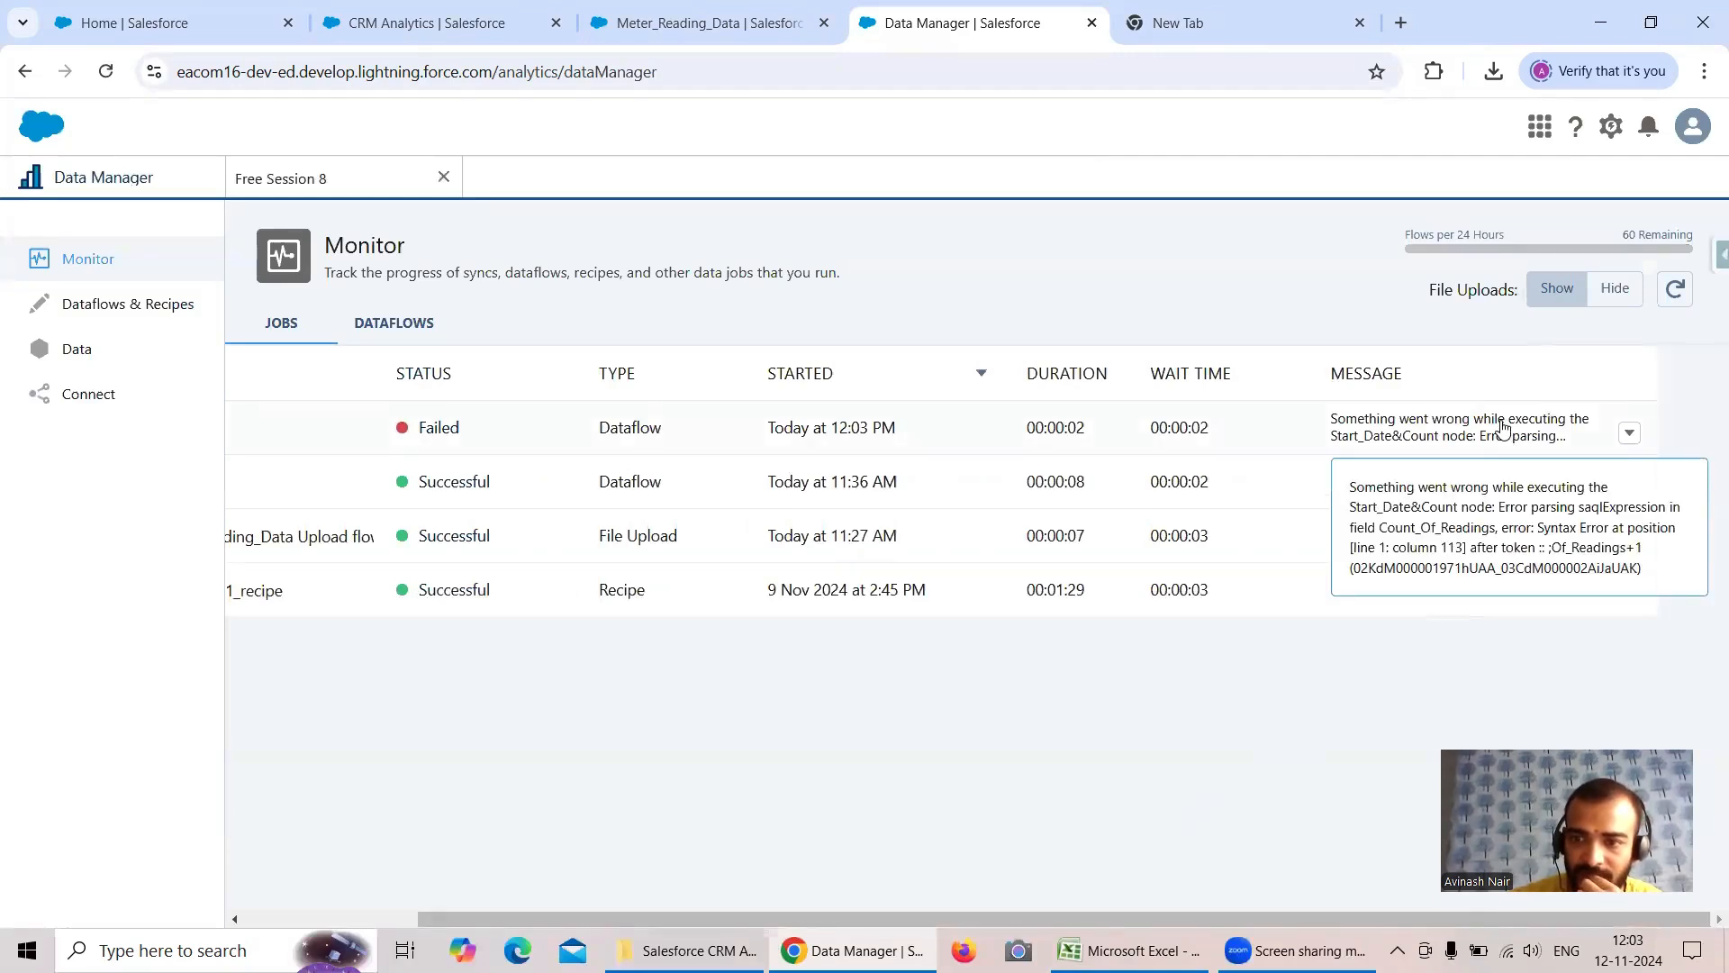
- Add "end" to the end of the Count_Of_Readings SAQL expression in the Start_Date&Count node and save the field
click(321, 185)
click(546, 424)
scroll(930, 471, down, 3)
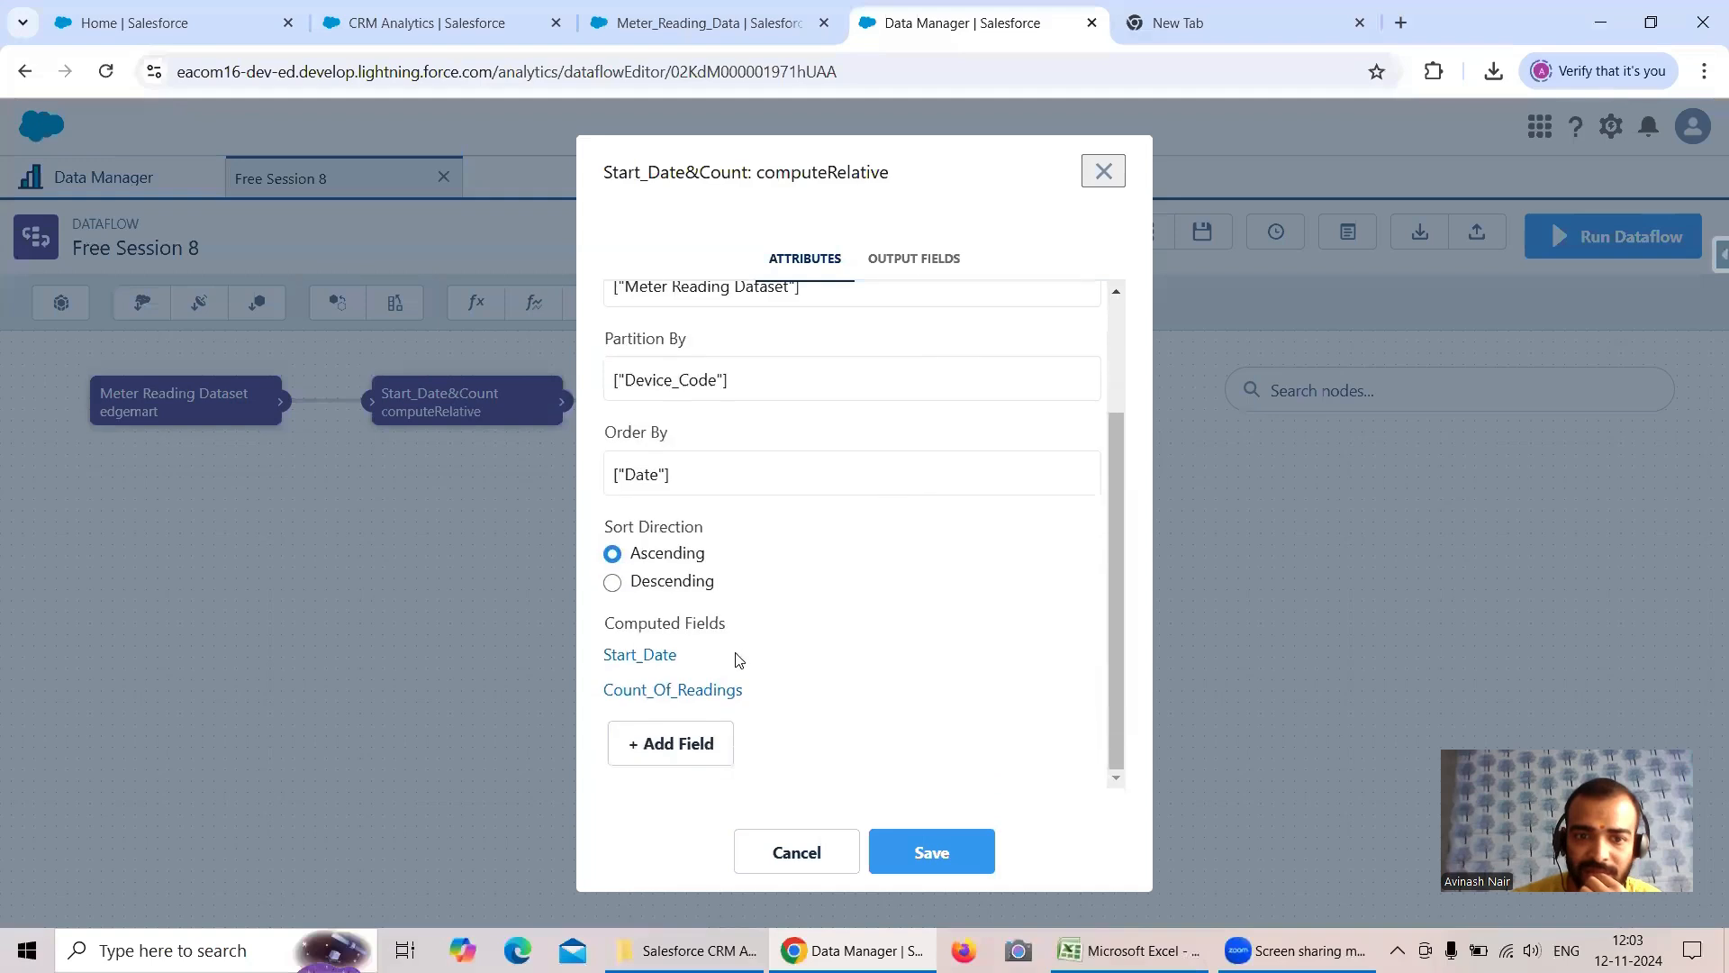
click(724, 691)
scroll(1000, 542, down, 2)
click(1038, 495)
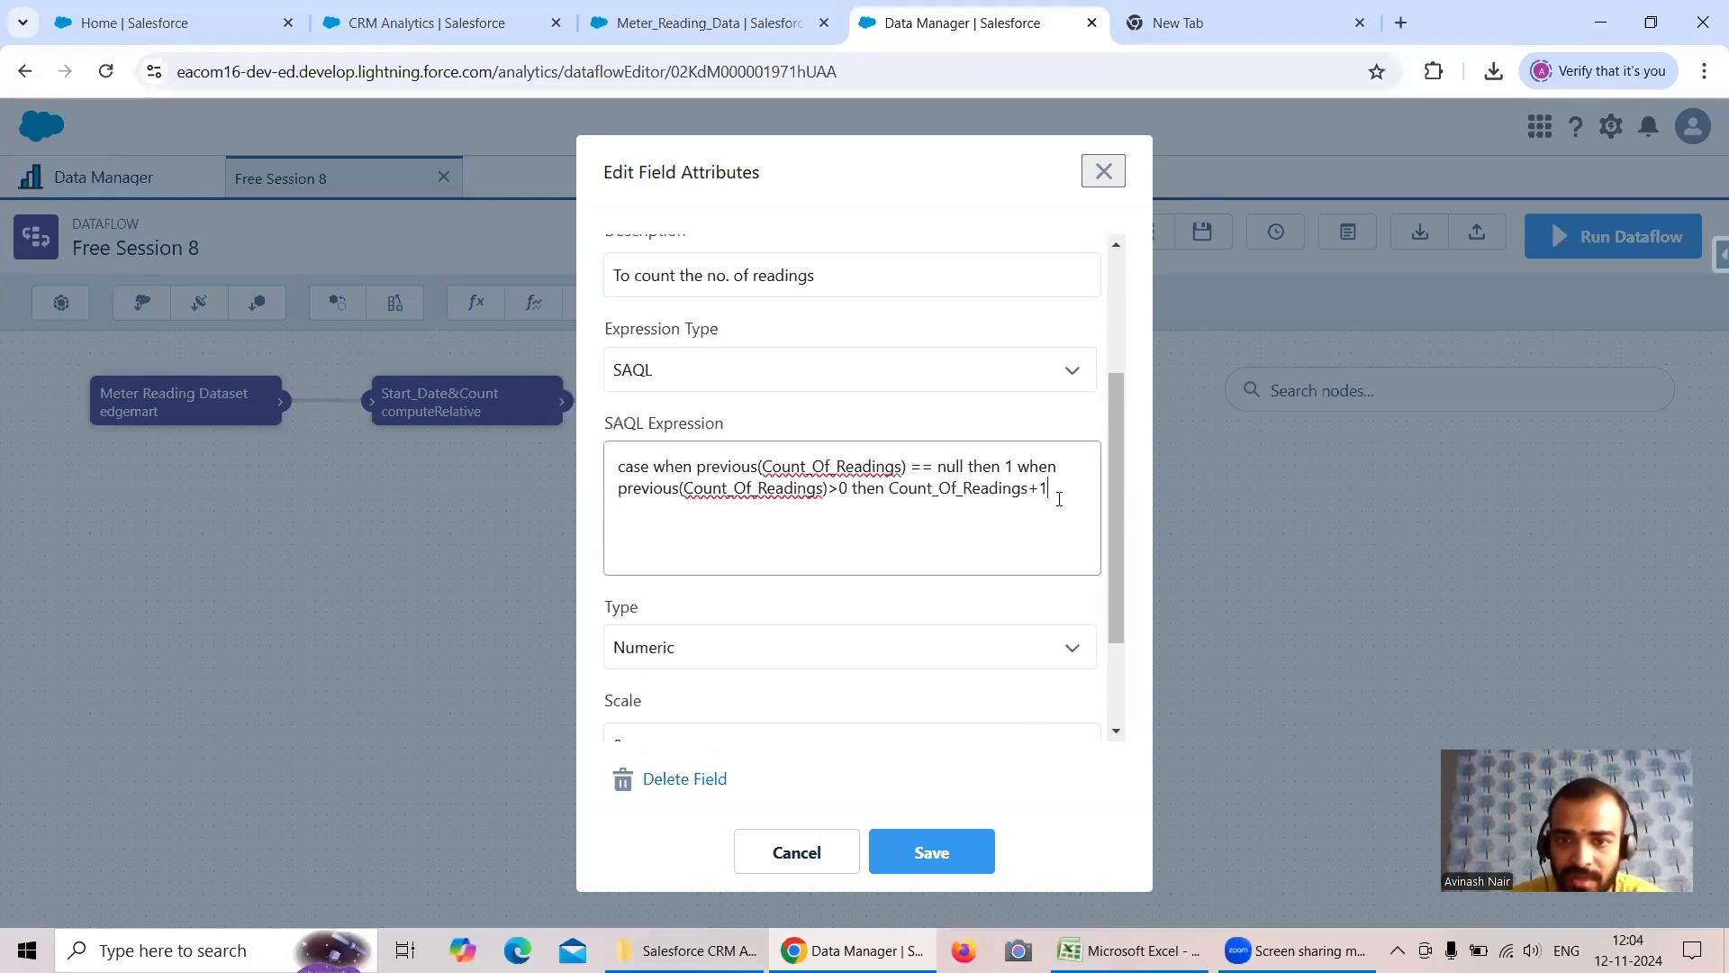
text(end)
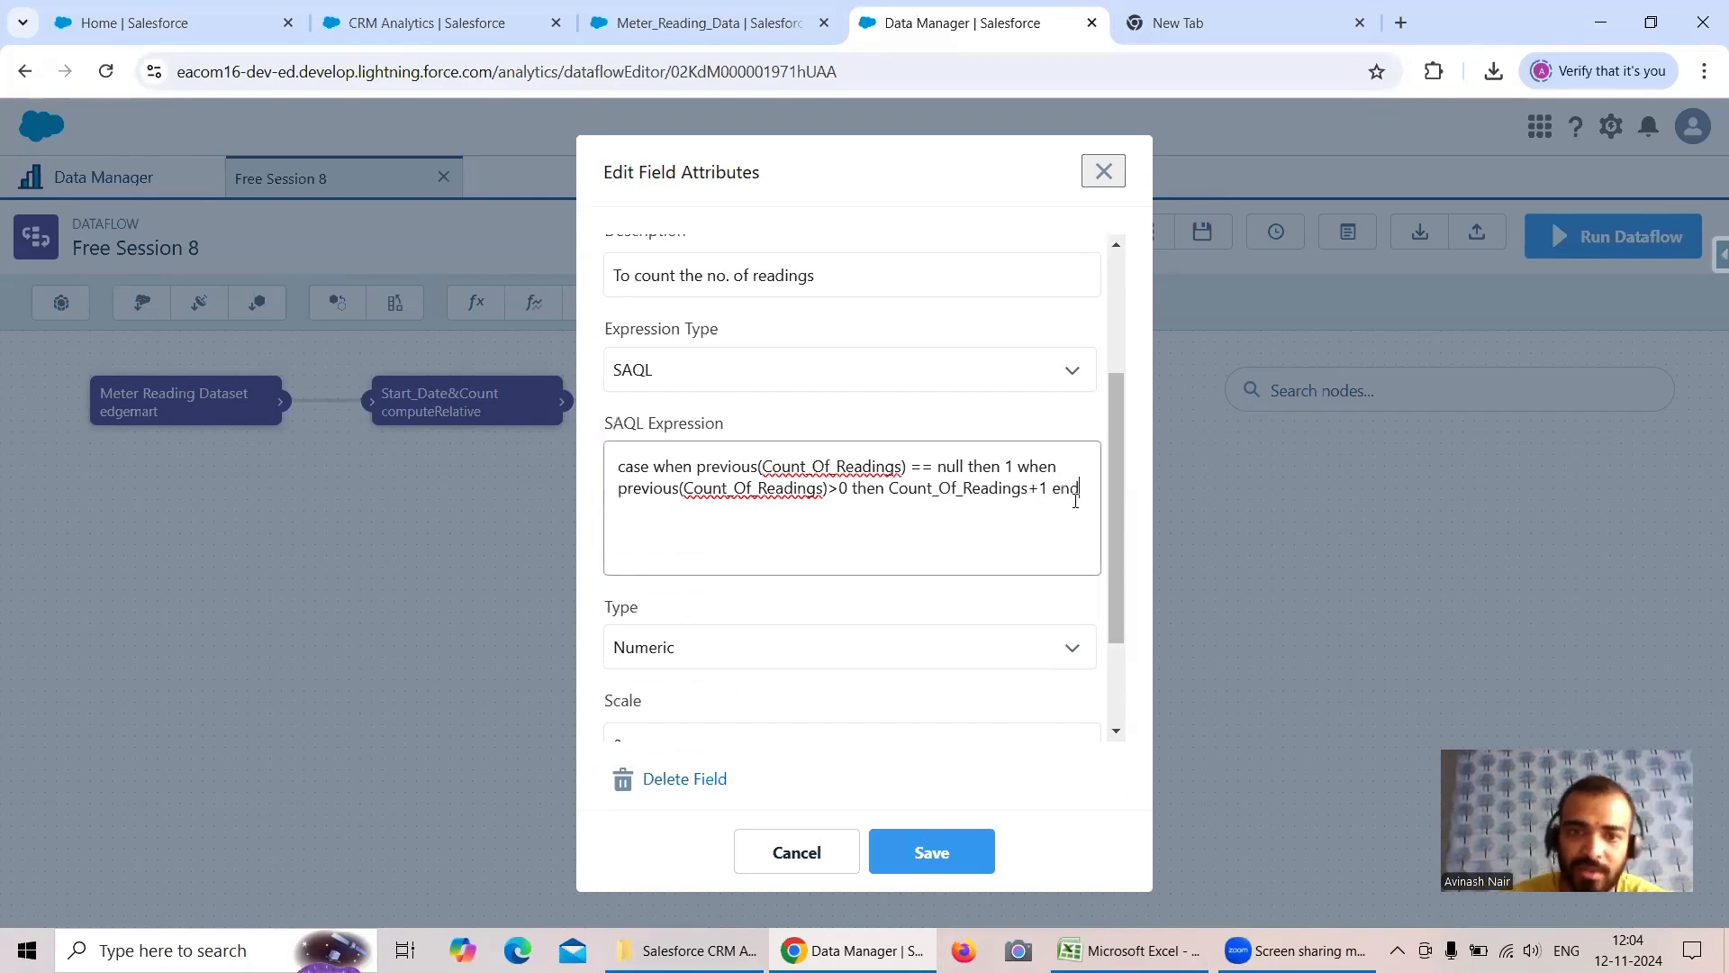
click(935, 850)
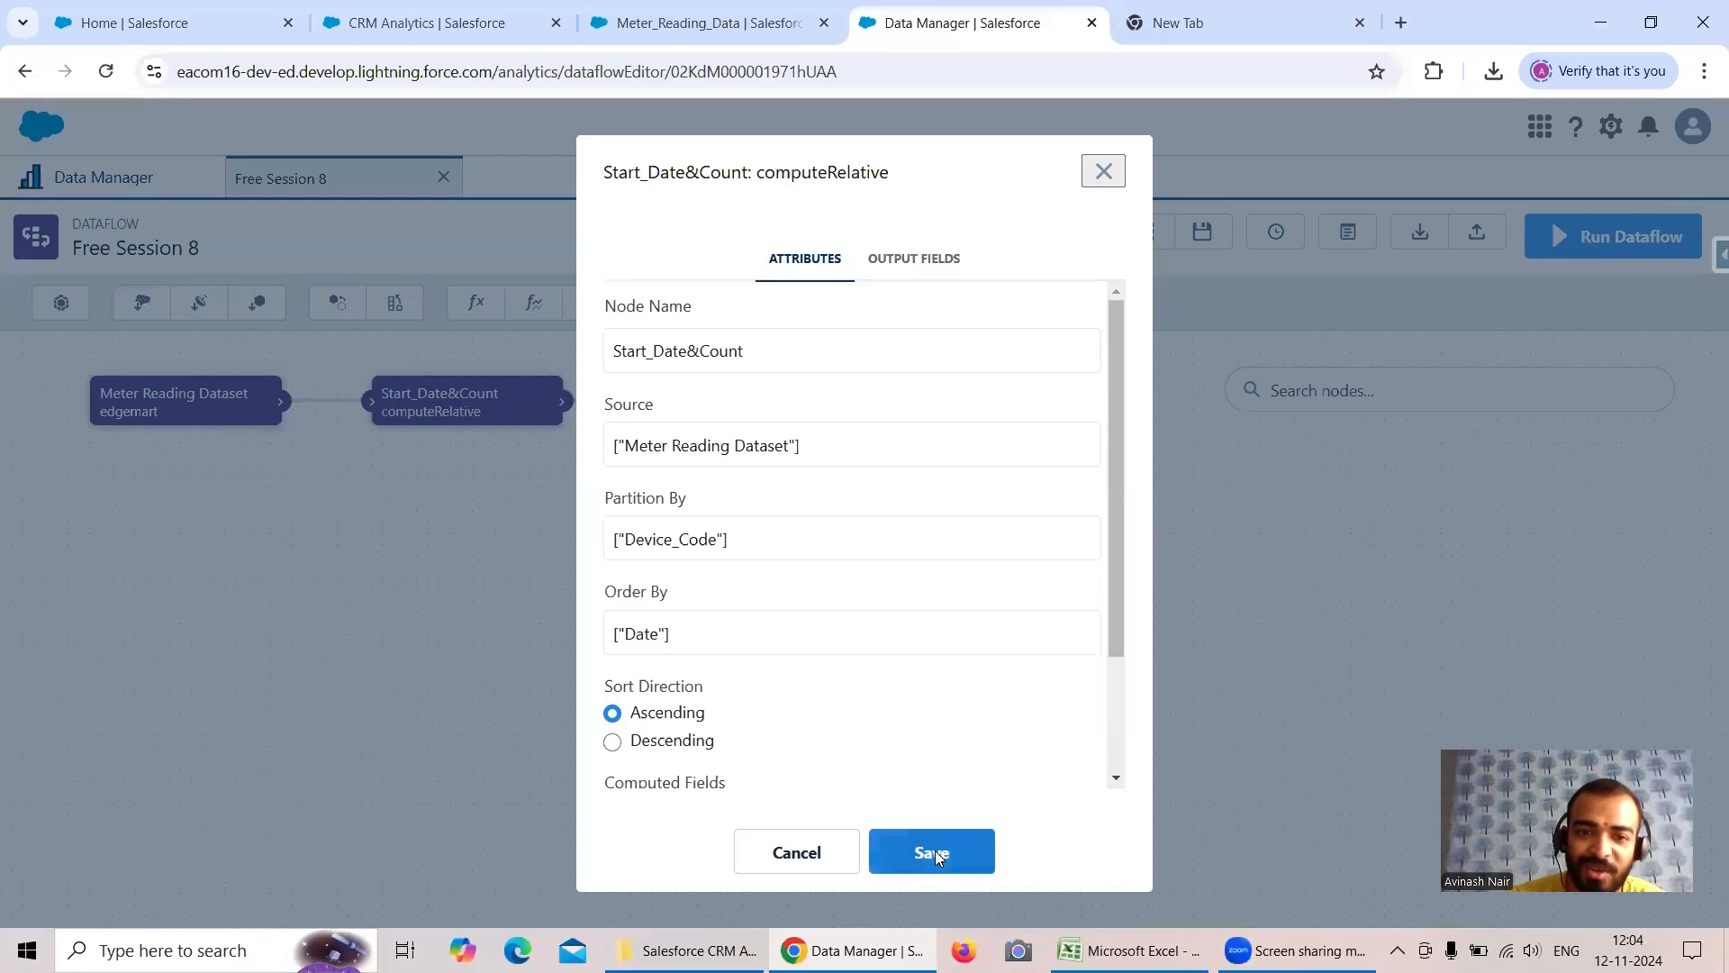
- Save the Start_Date&Count node, propagating its changes, and update the dataflow with the corrected expression
click(986, 847)
click(1034, 712)
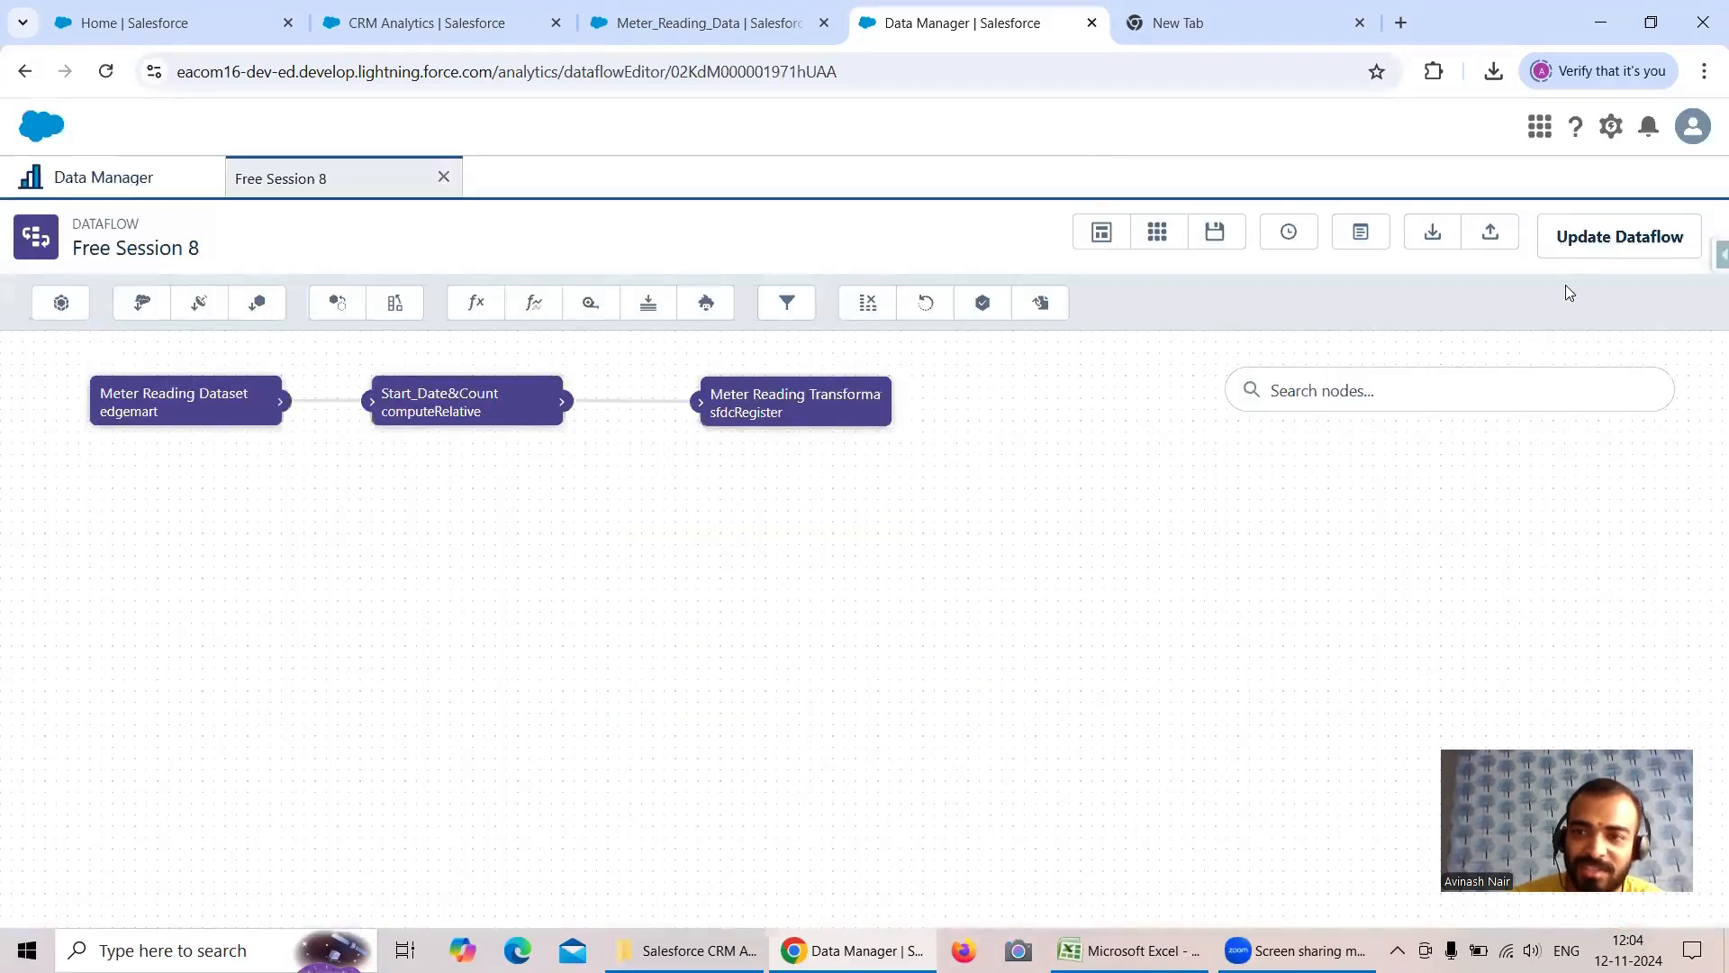
click(1619, 236)
click(1190, 583)
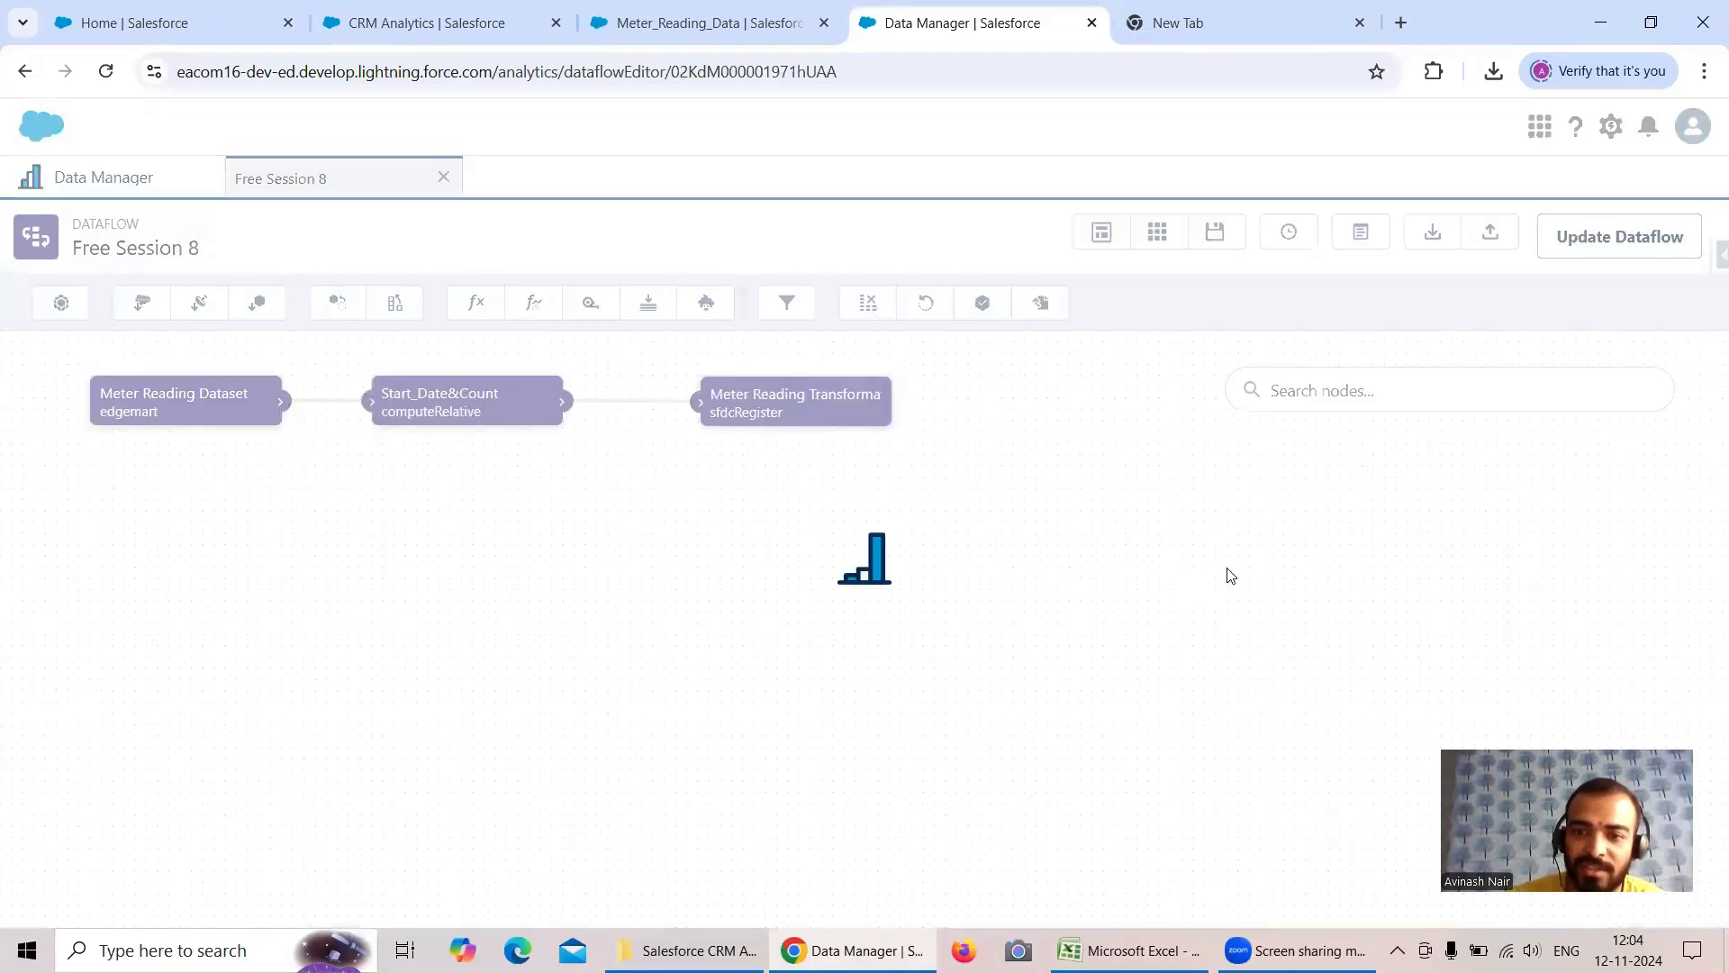
- Run the updated Free Session 8 dataflow again and examine the latest job's message in the monitor
click(1610, 241)
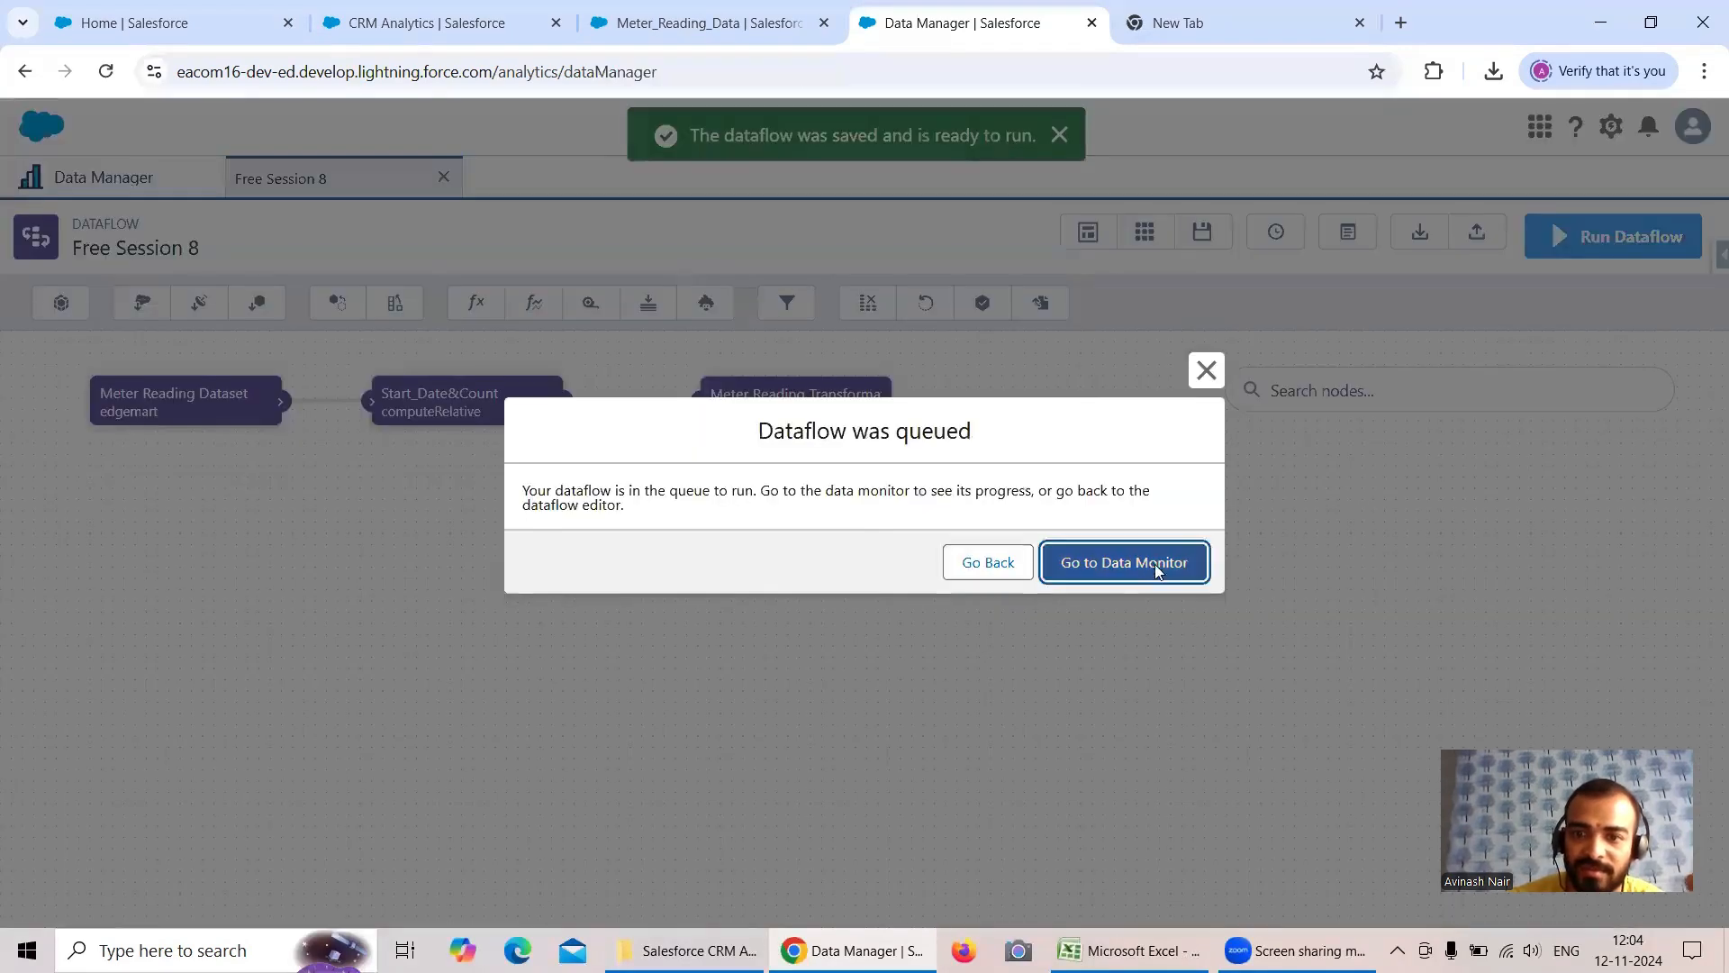
click(1158, 565)
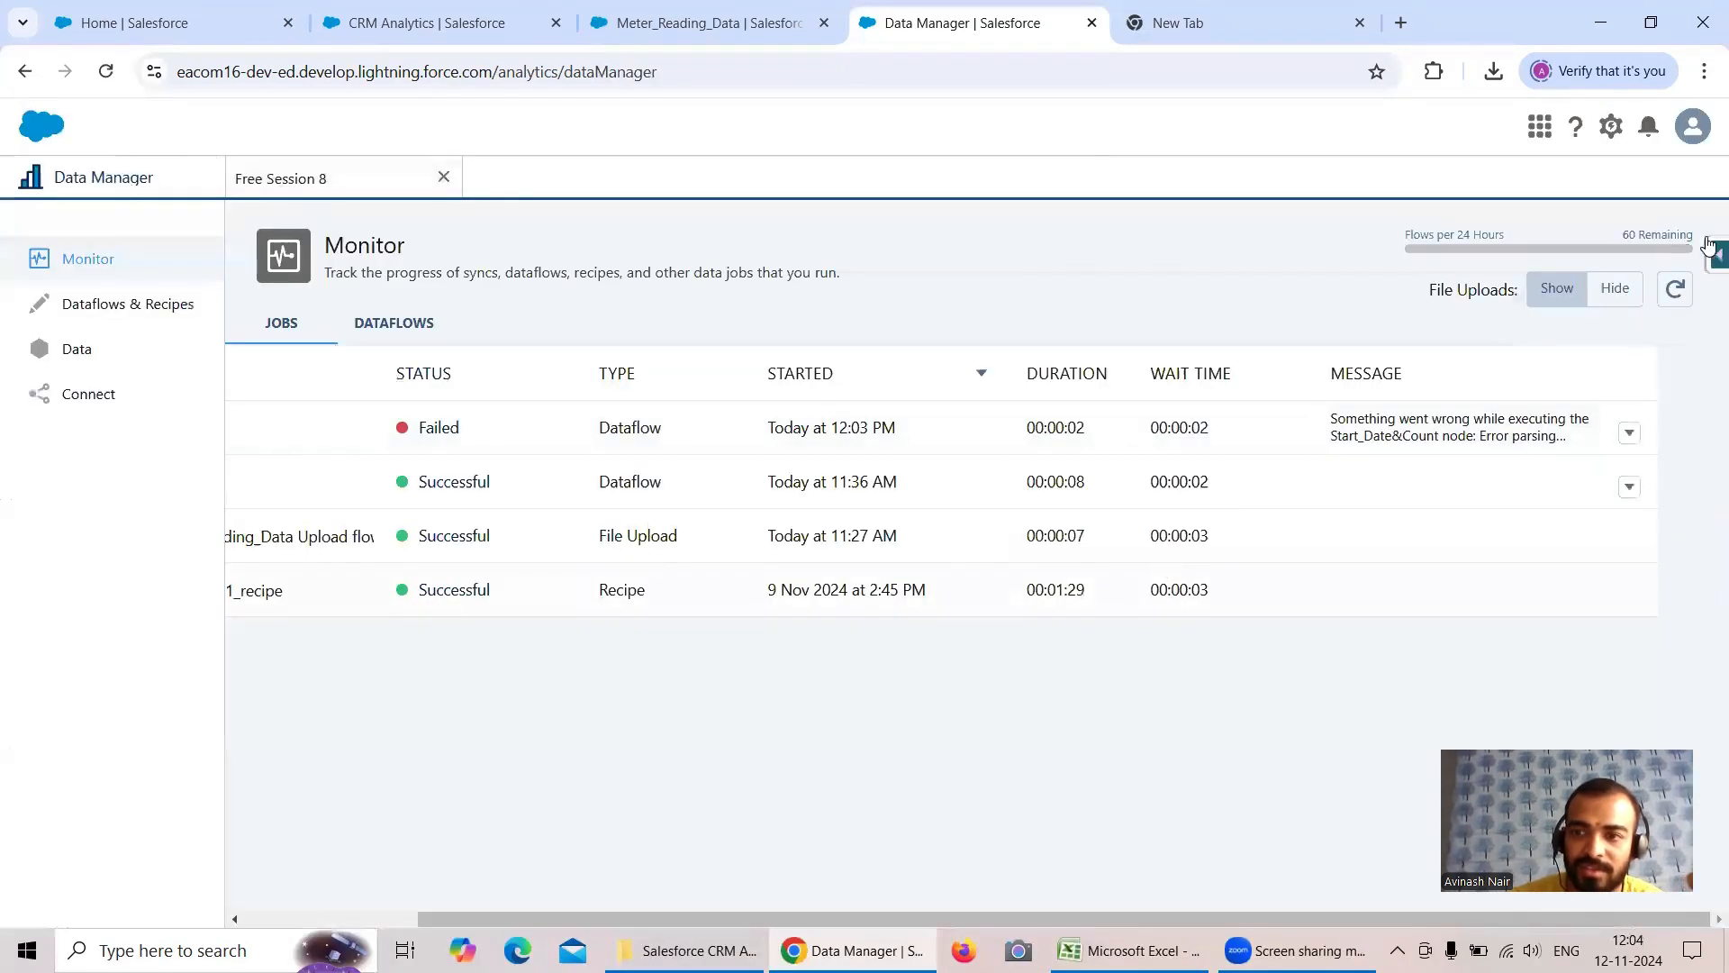
click(1677, 291)
click(1677, 290)
click(1677, 291)
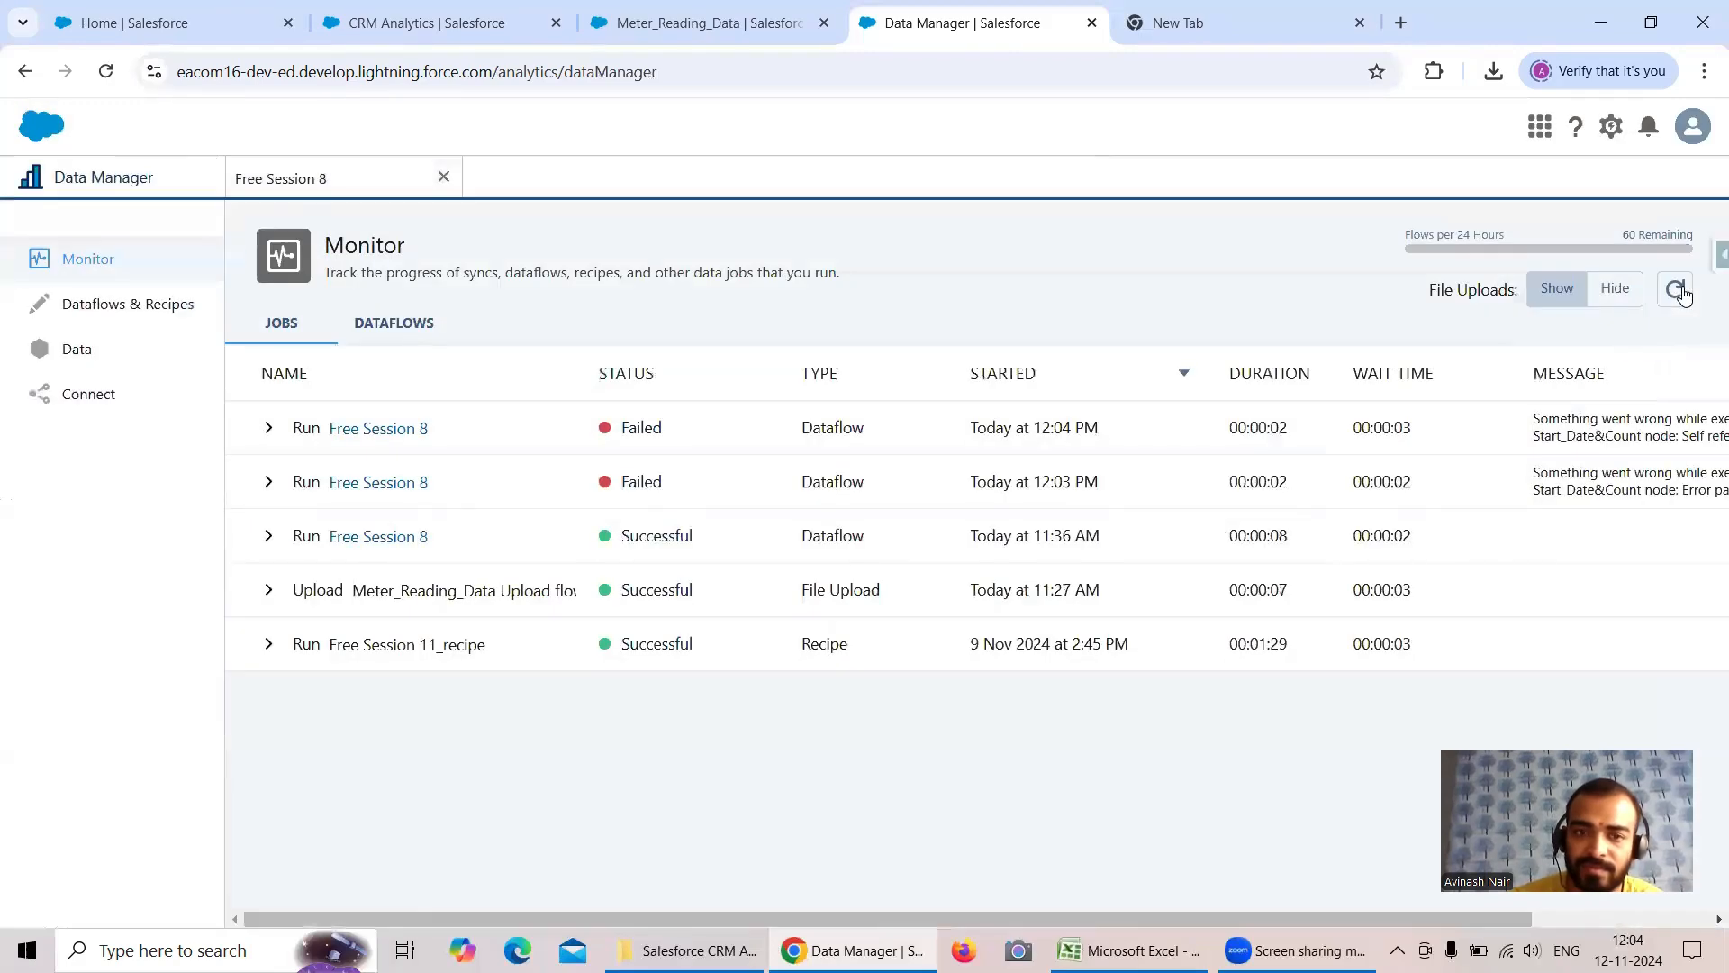
drag(1070, 920, 1250, 920)
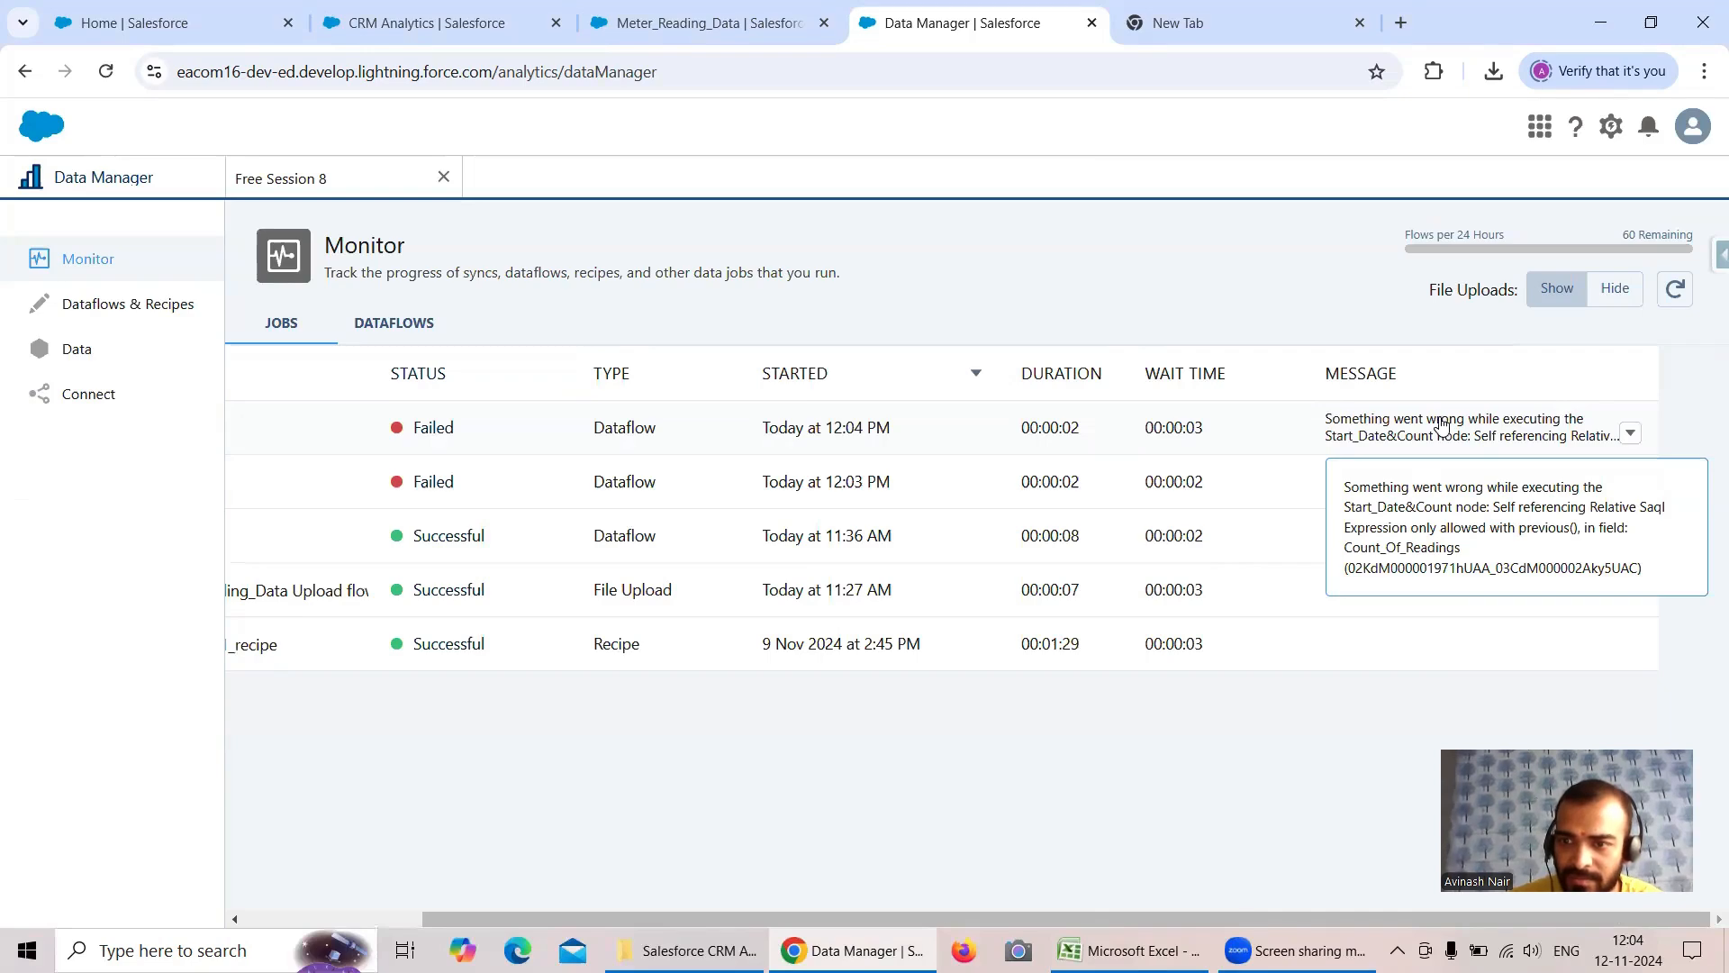
- Open the Count_Of_Readings field in the Free Session 8 dataflow's Start_Date&Count node and review its SAQL expression, type, scale and default value
click(360, 180)
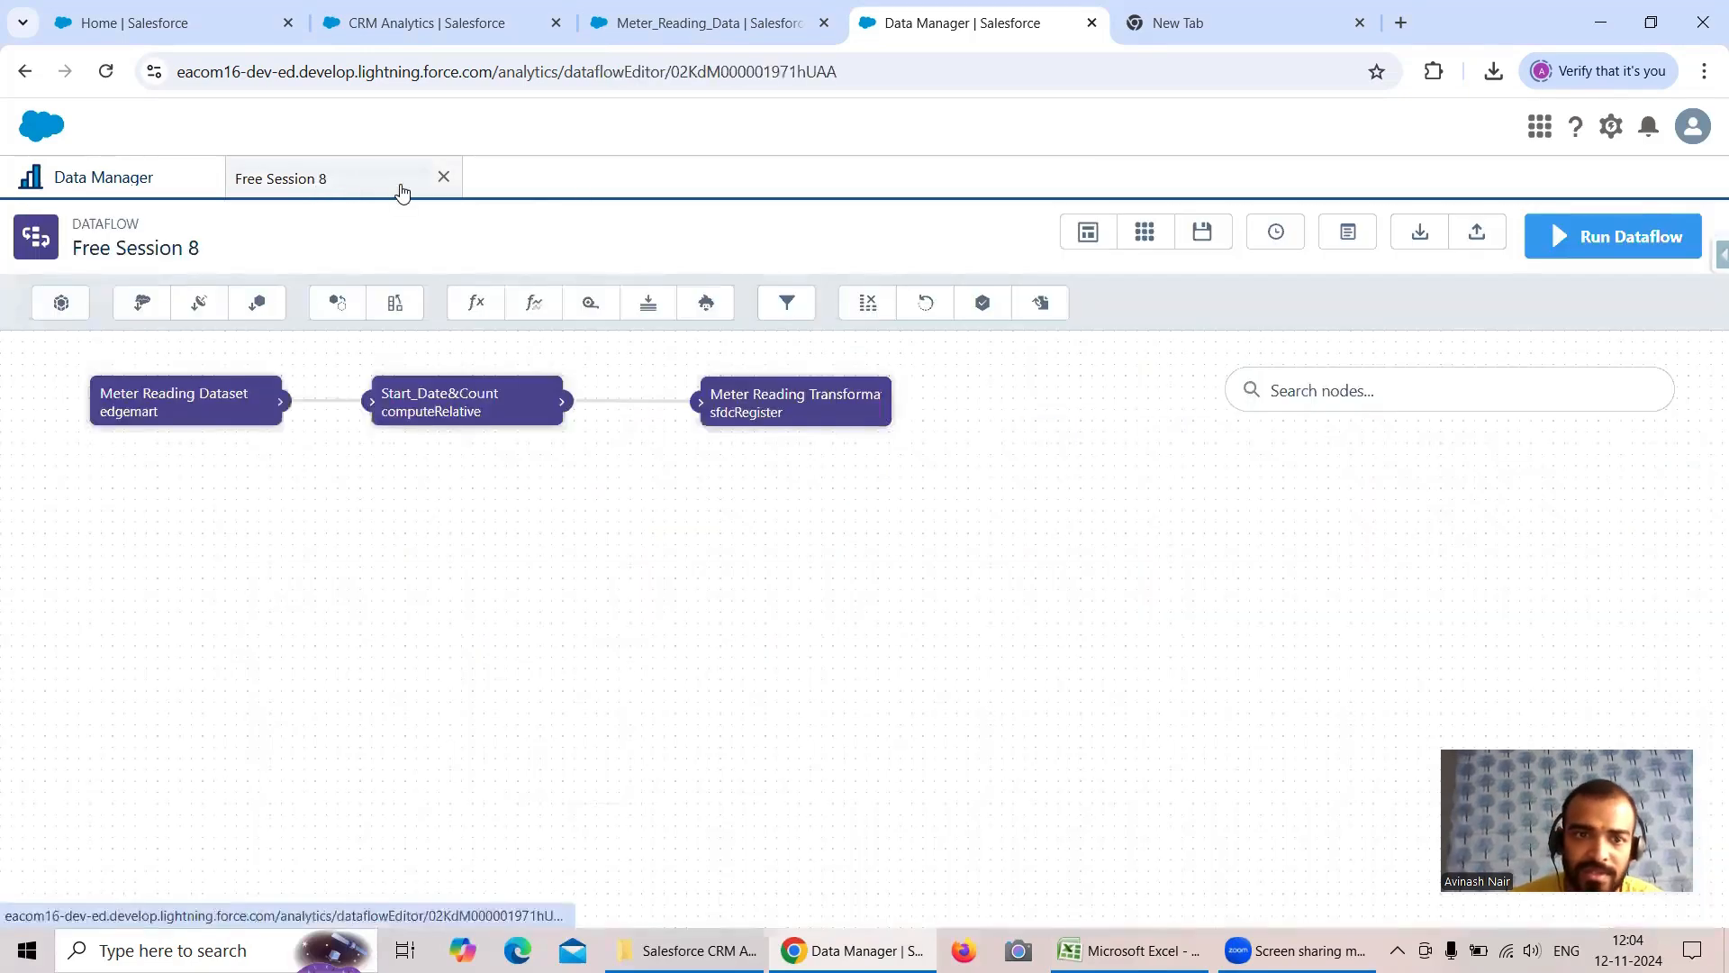
click(458, 411)
scroll(780, 544, down, 3)
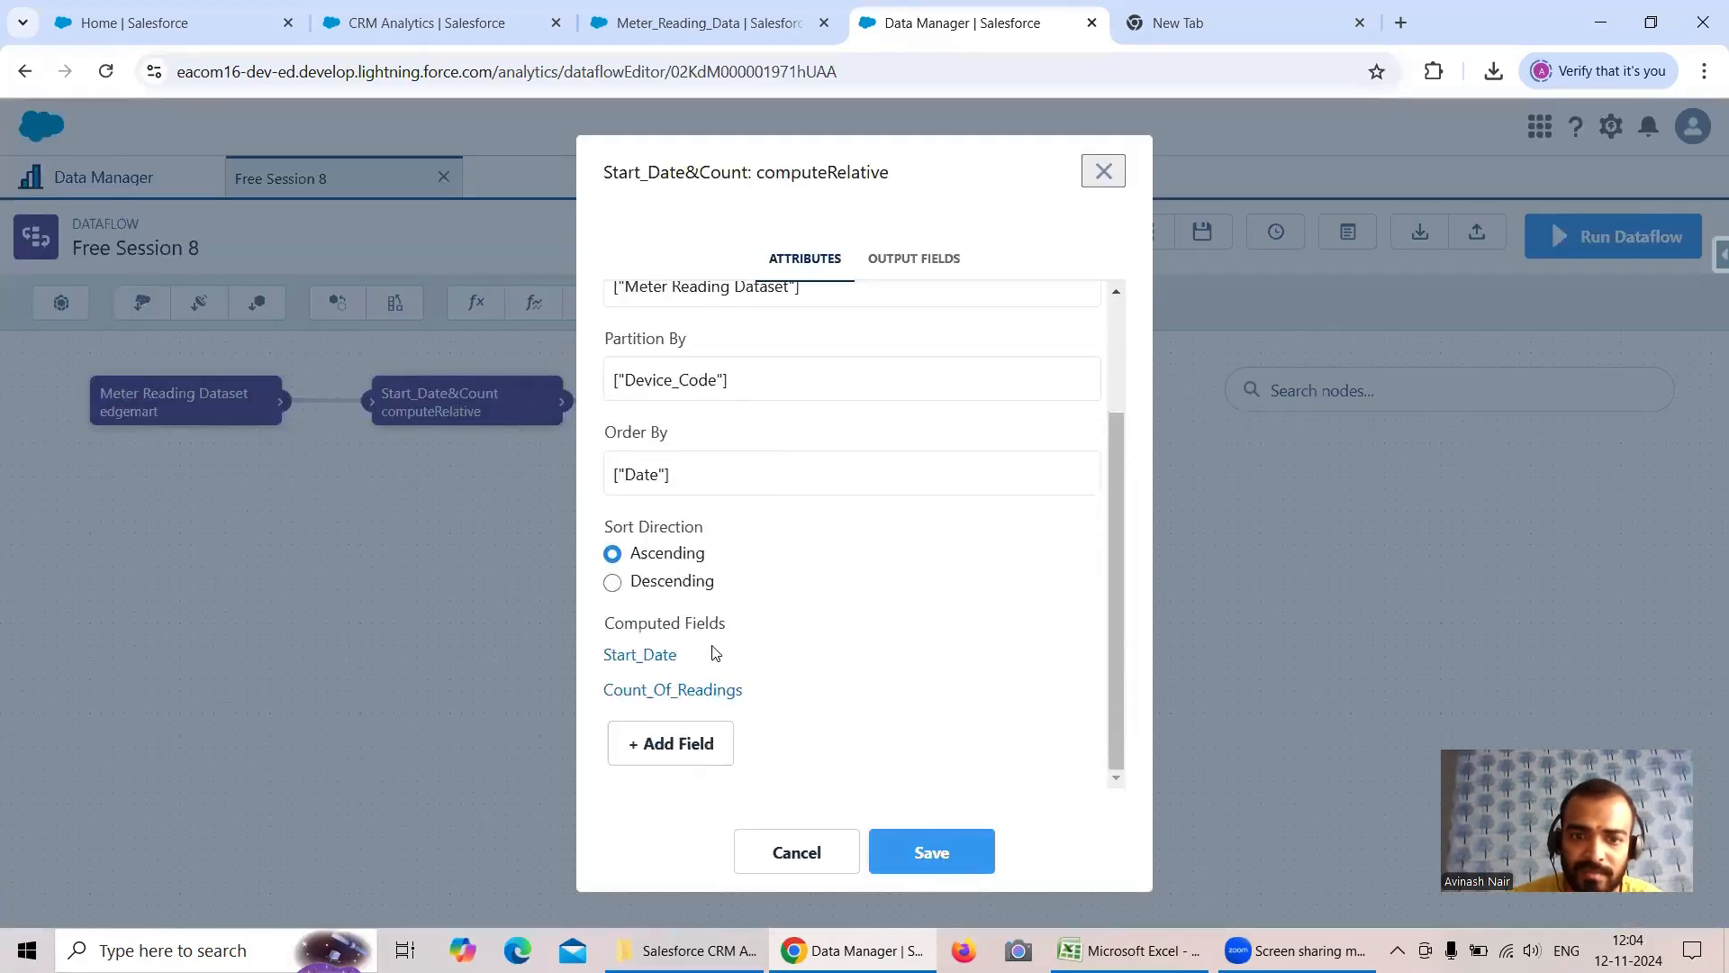
click(714, 689)
scroll(870, 512, down, 2)
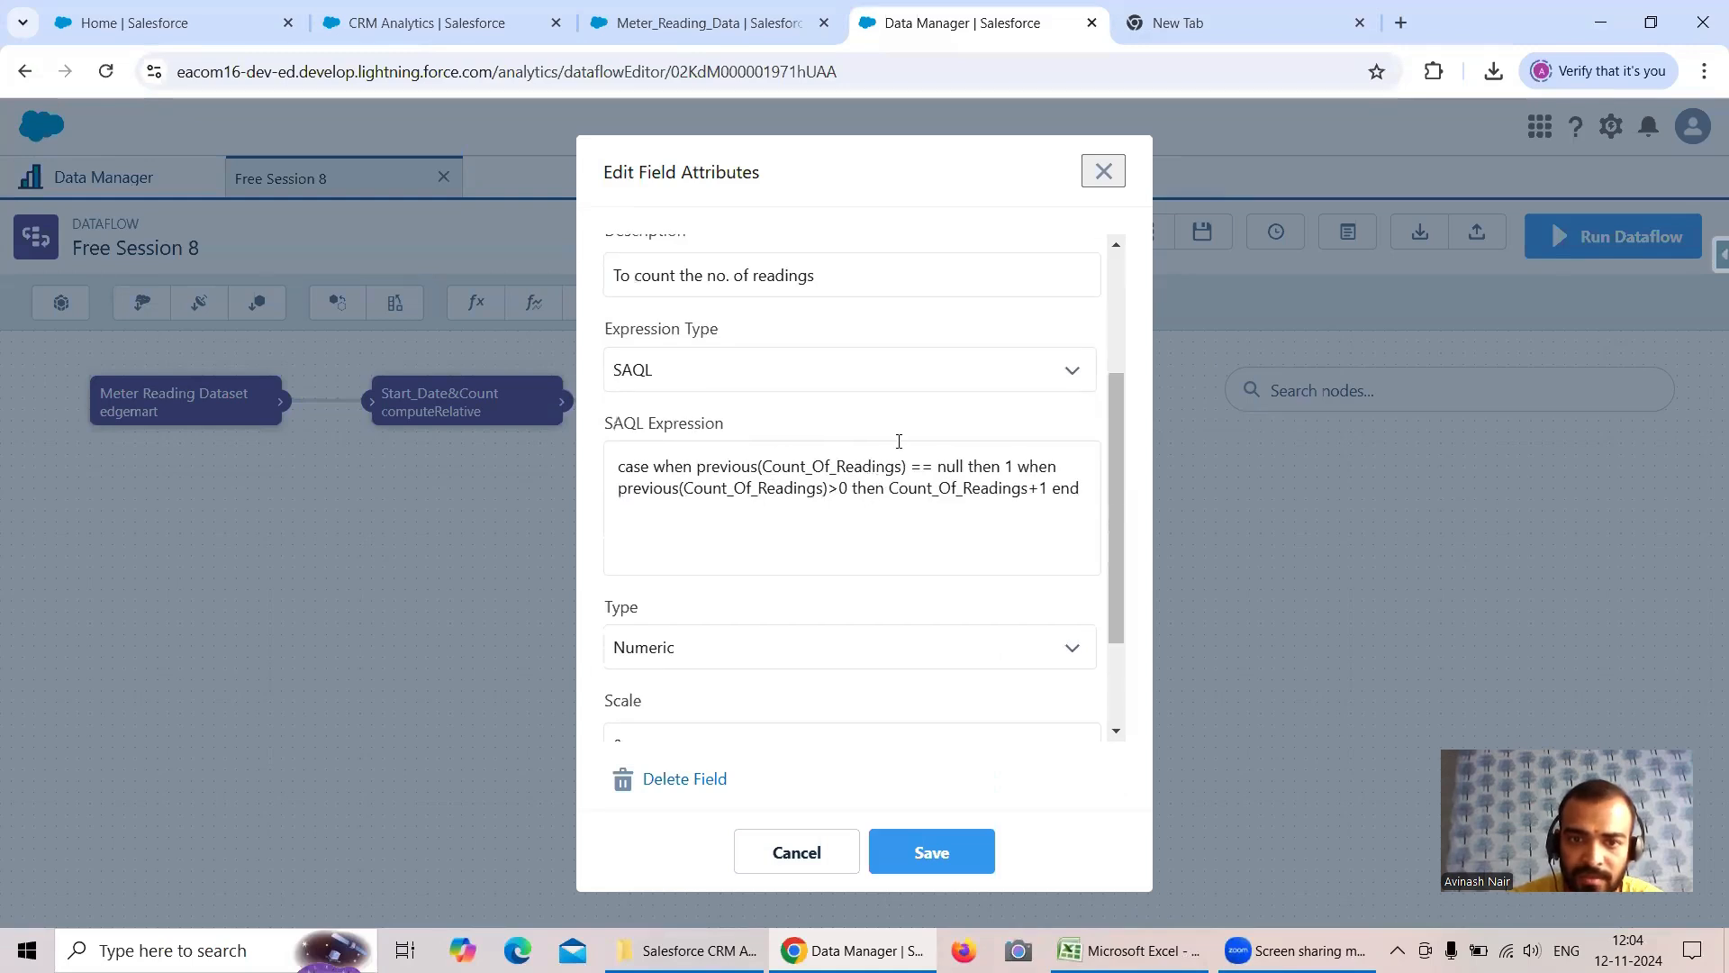
scroll(899, 441, up, 3)
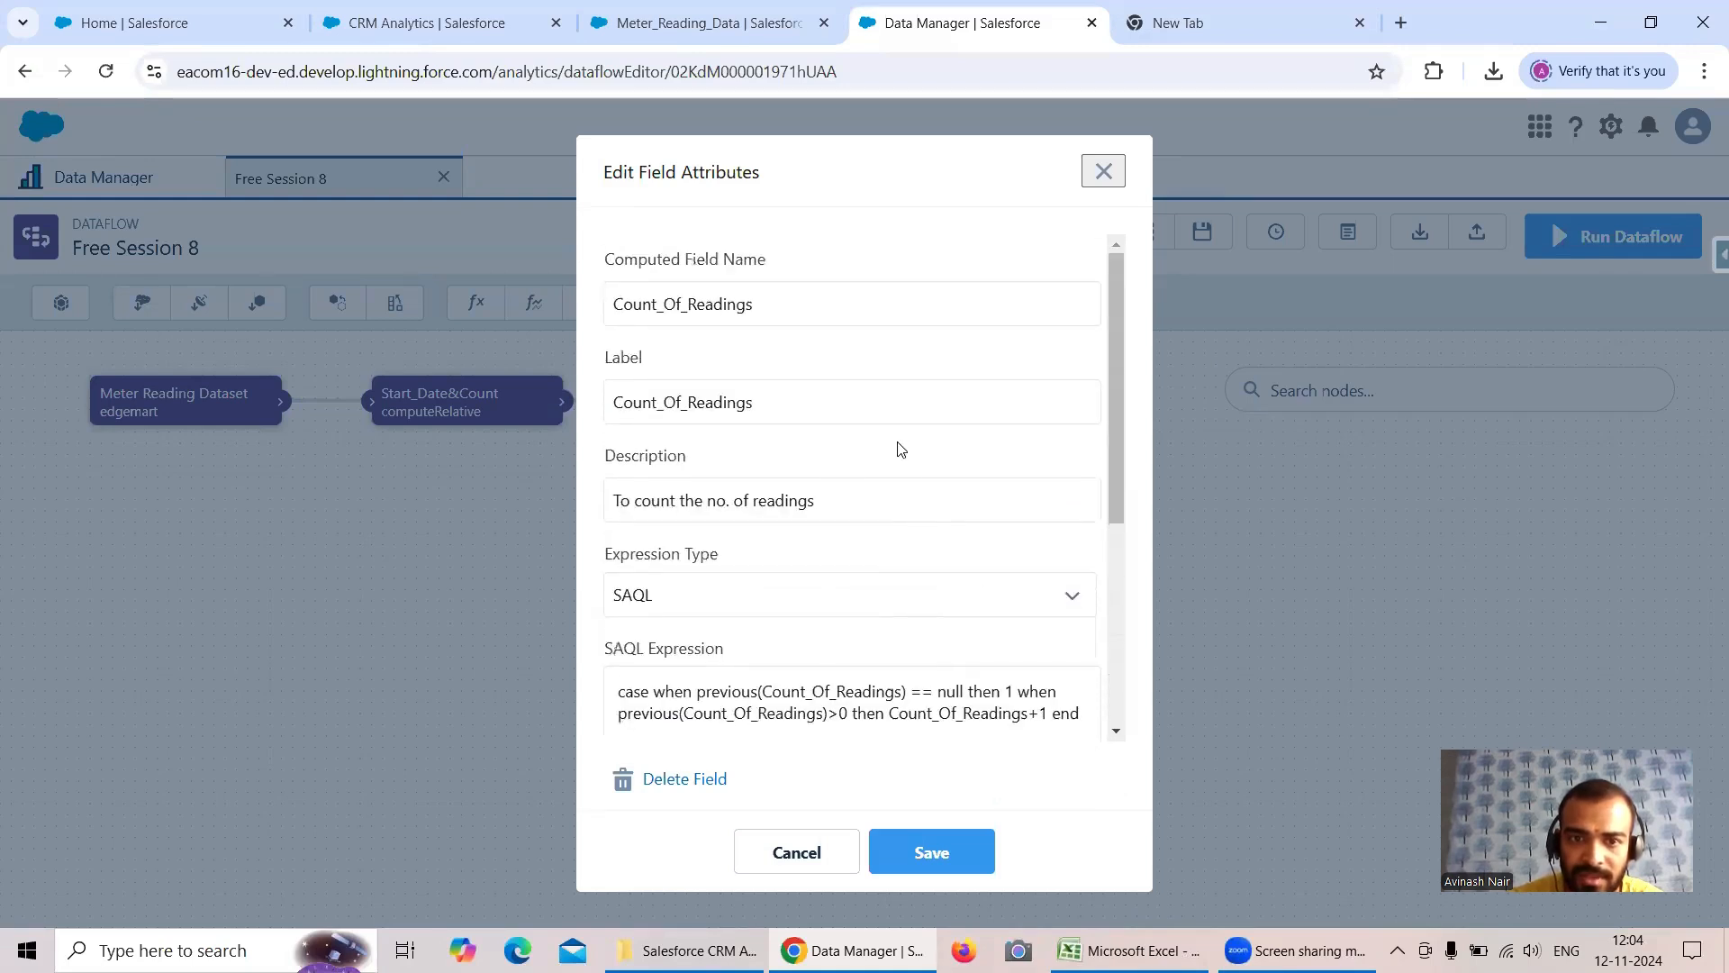
scroll(901, 449, down, 2)
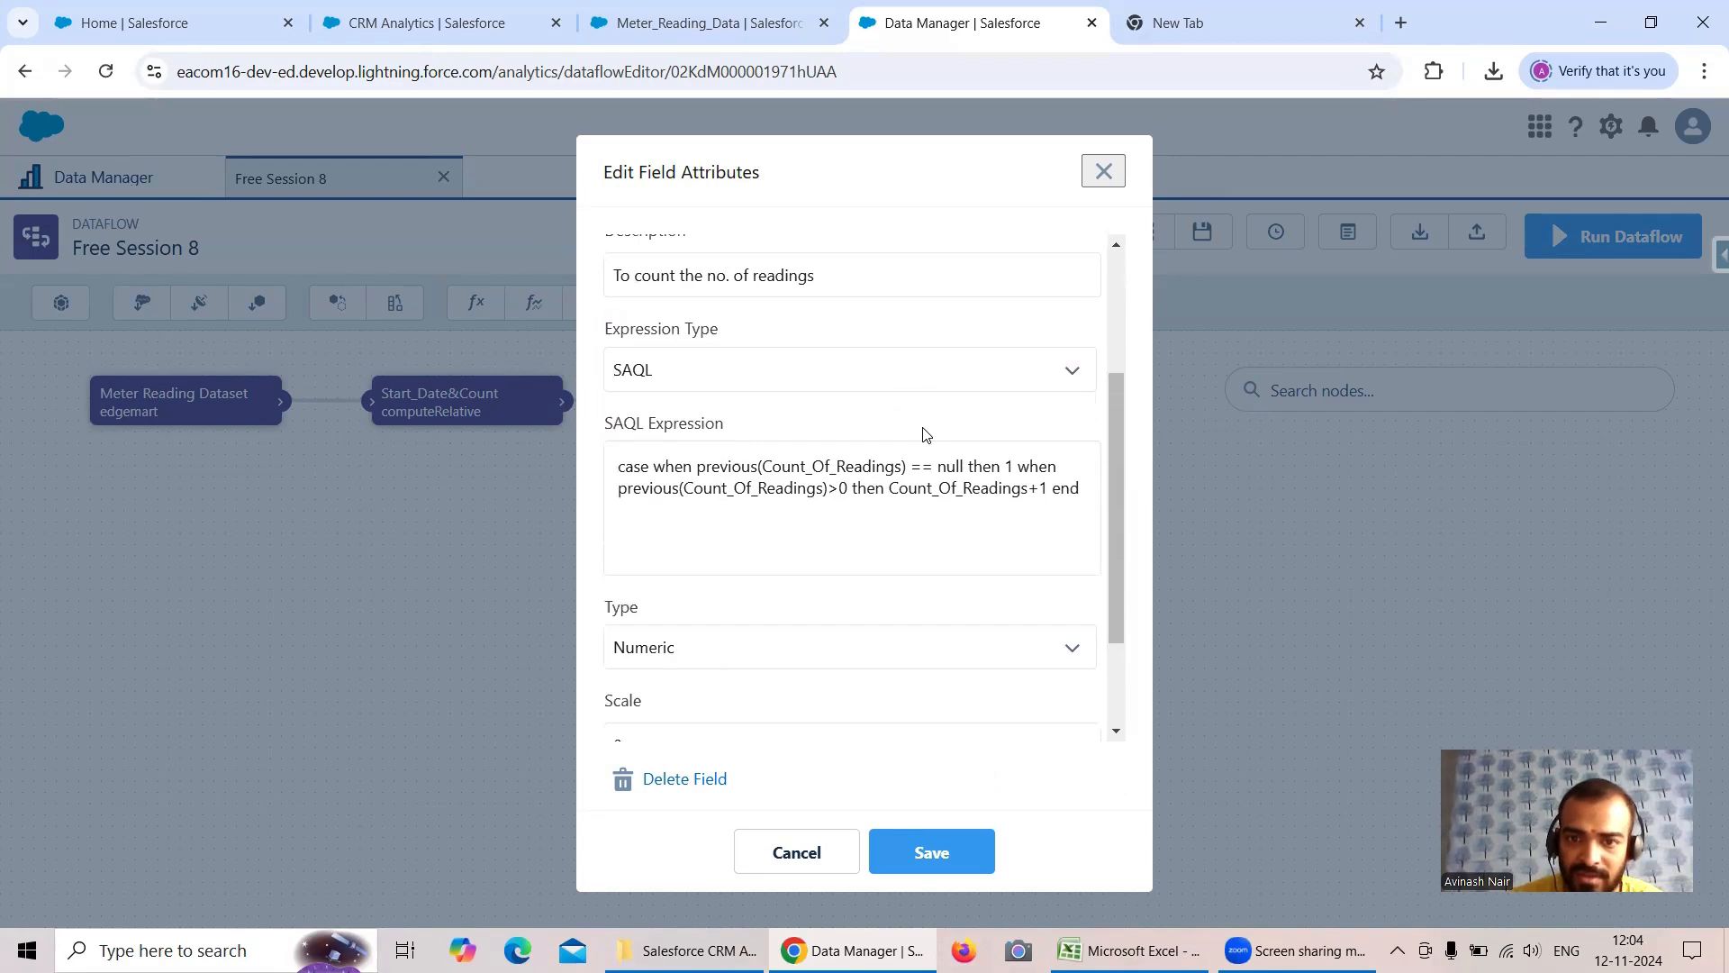
scroll(926, 435, up, 2)
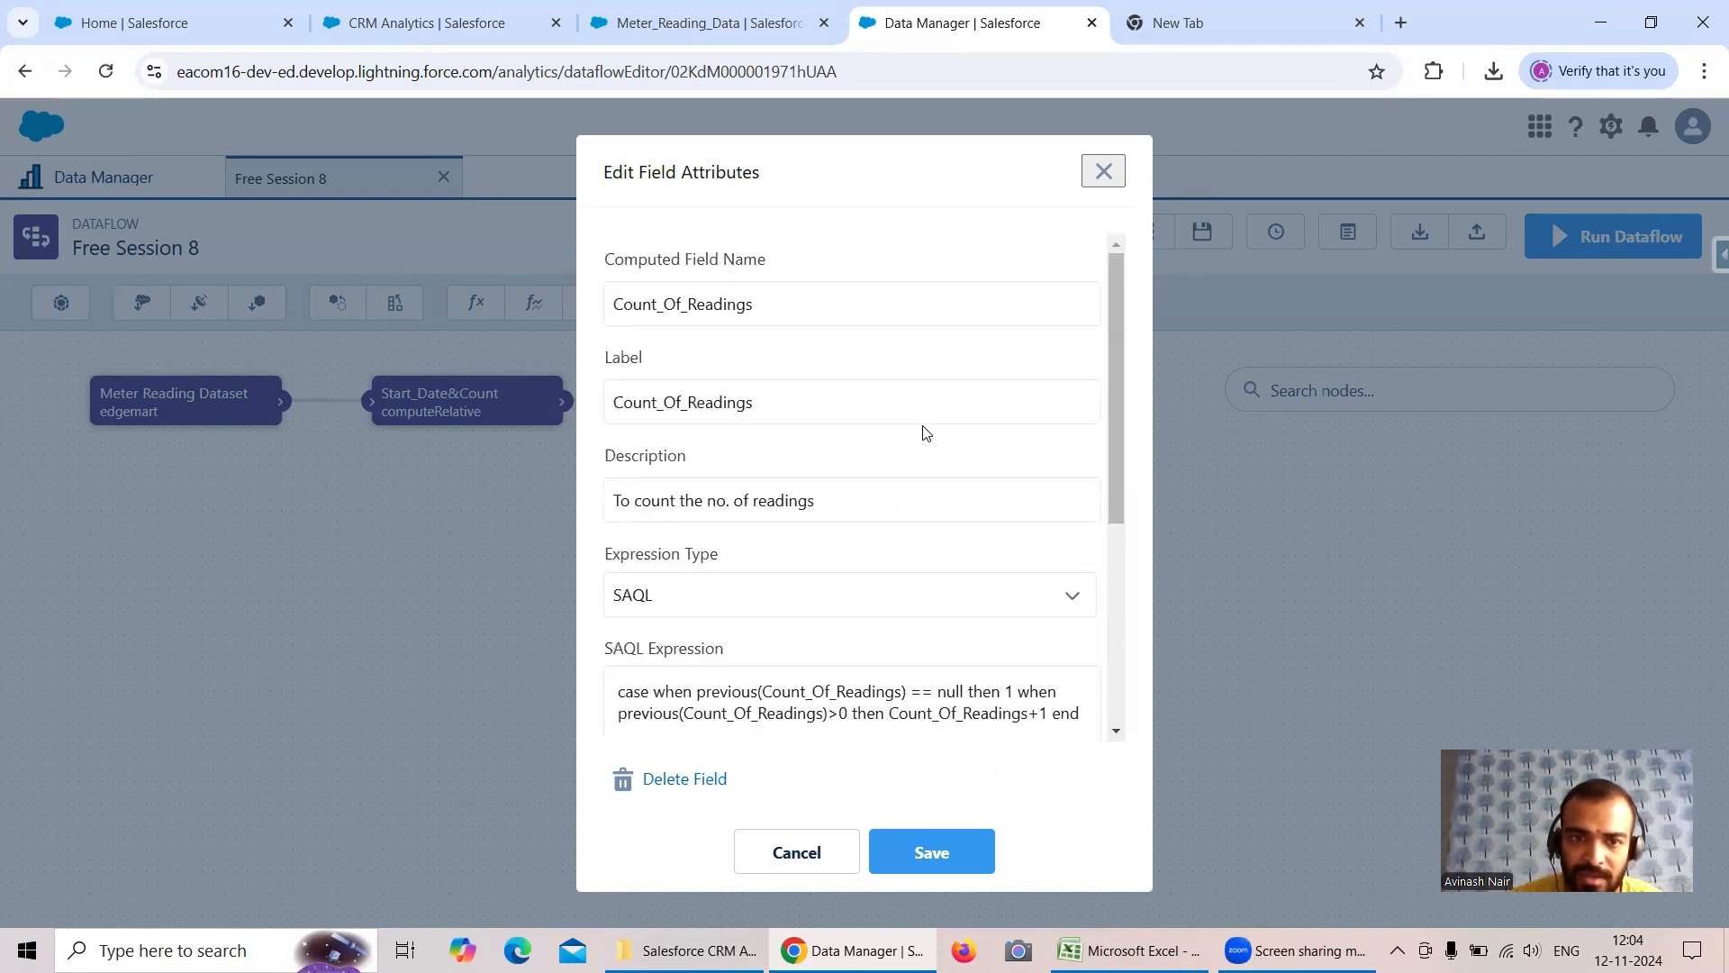
scroll(927, 435, down, 1)
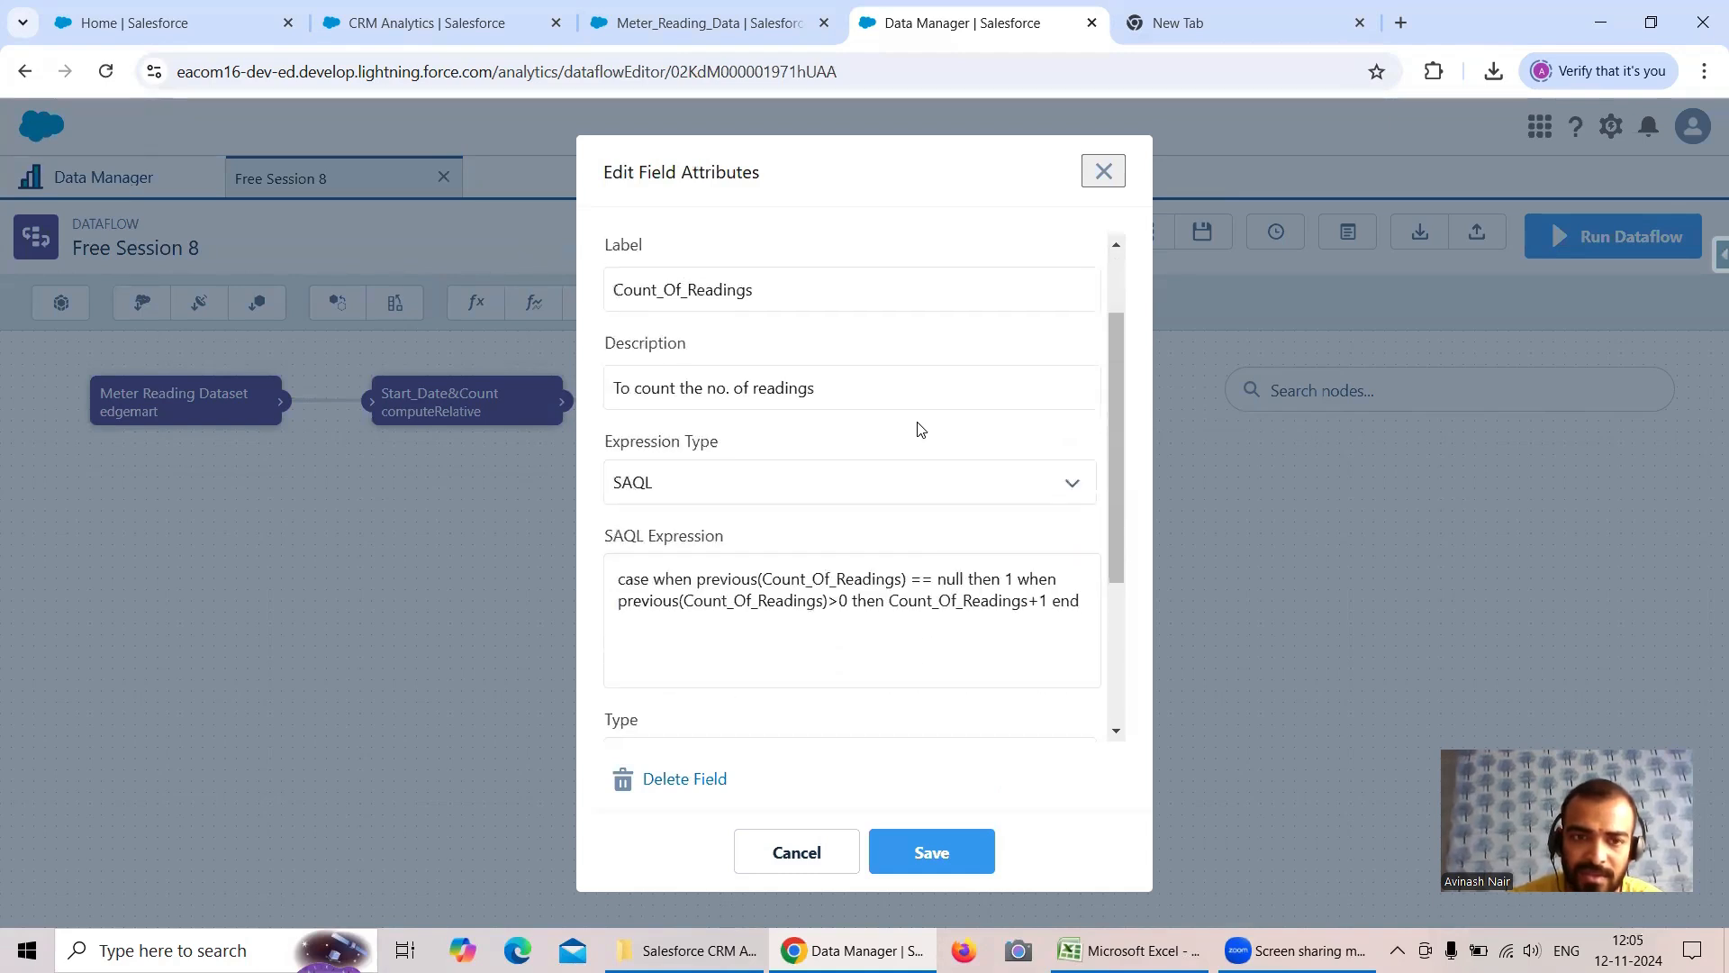
scroll(920, 428, down, 1)
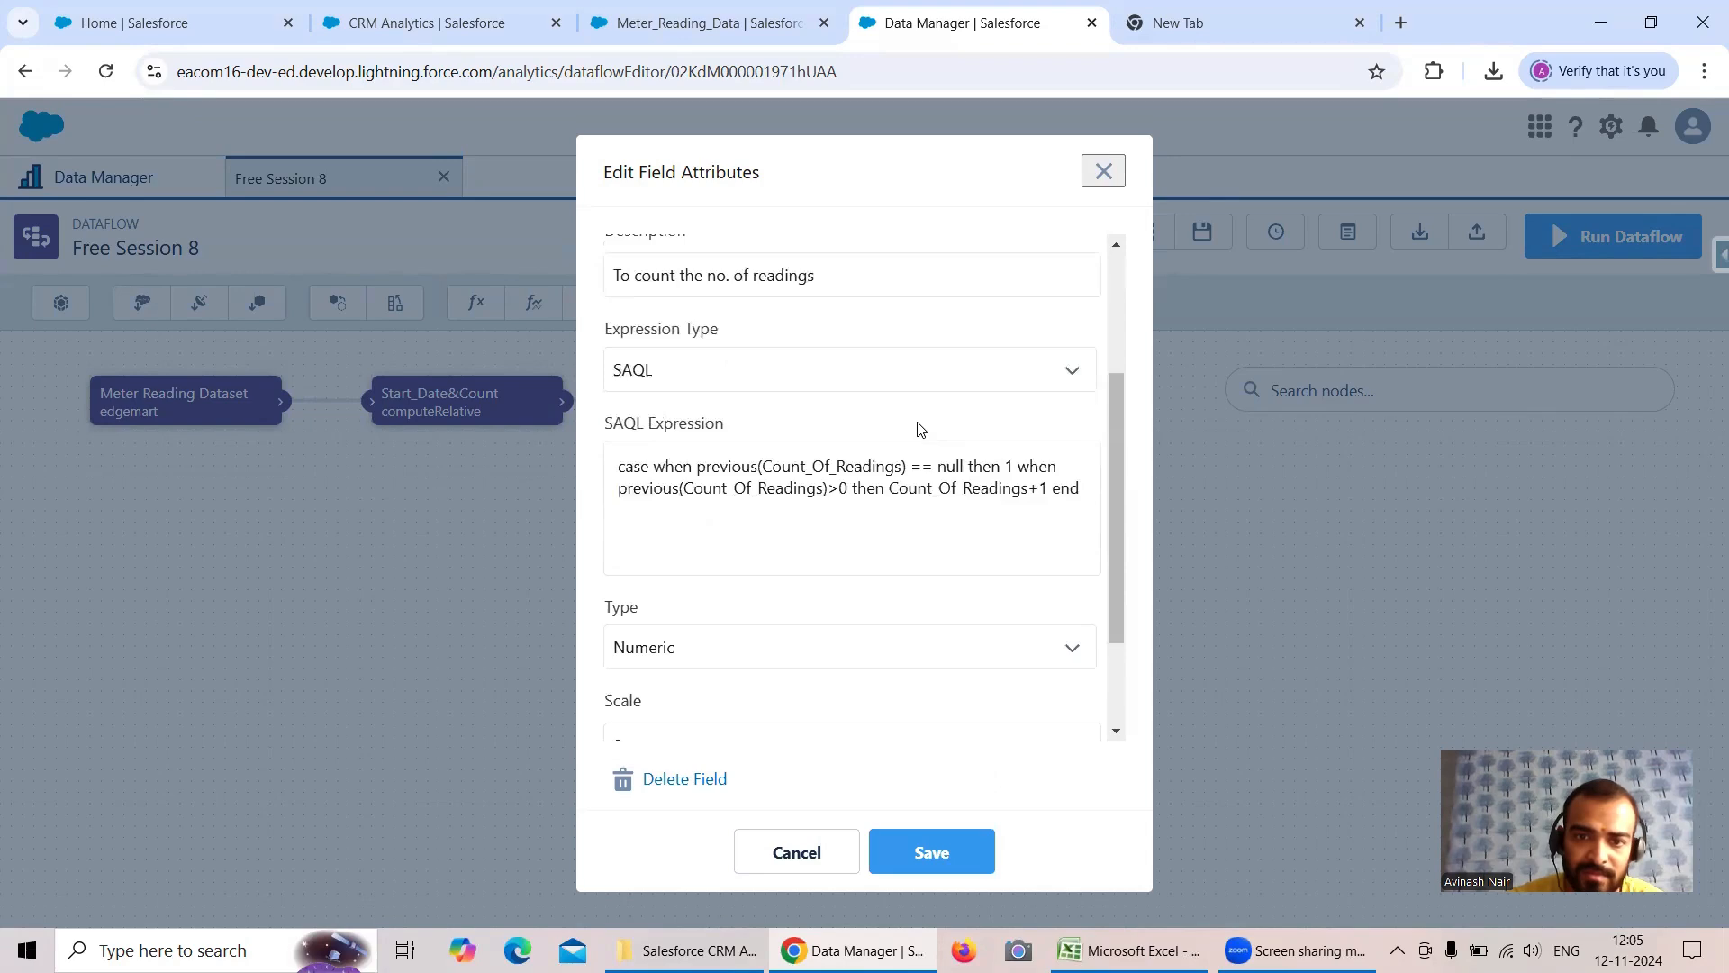
scroll(919, 426, down, 2)
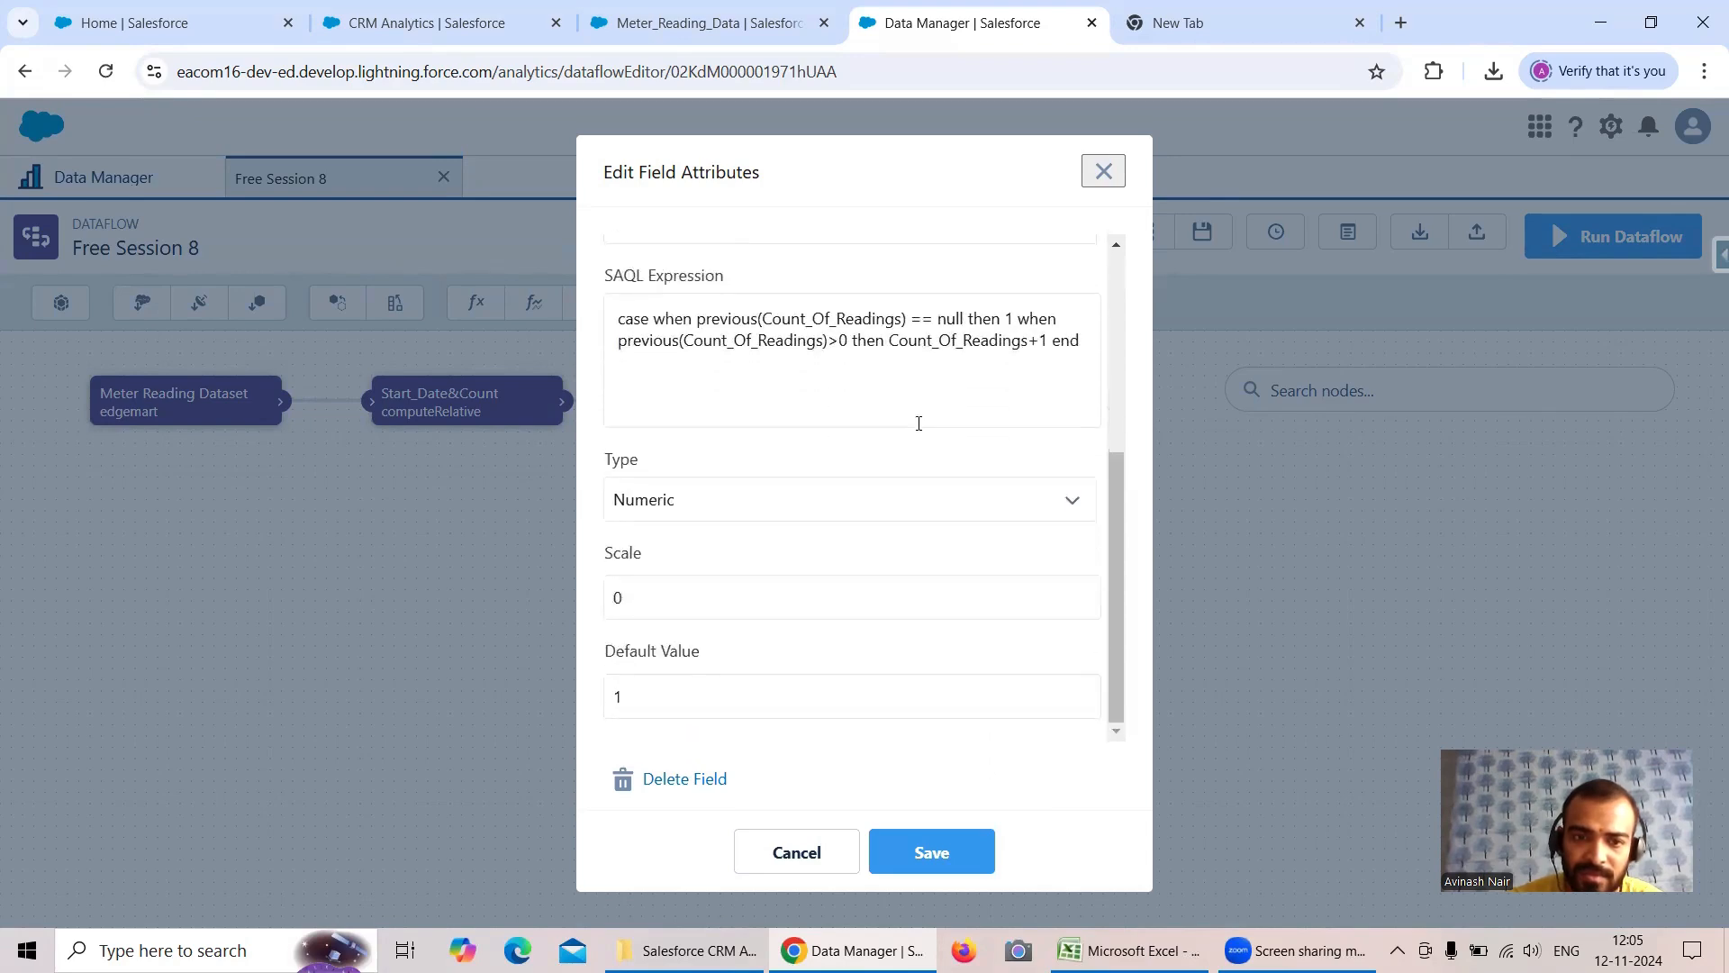
scroll(919, 423, up, 1)
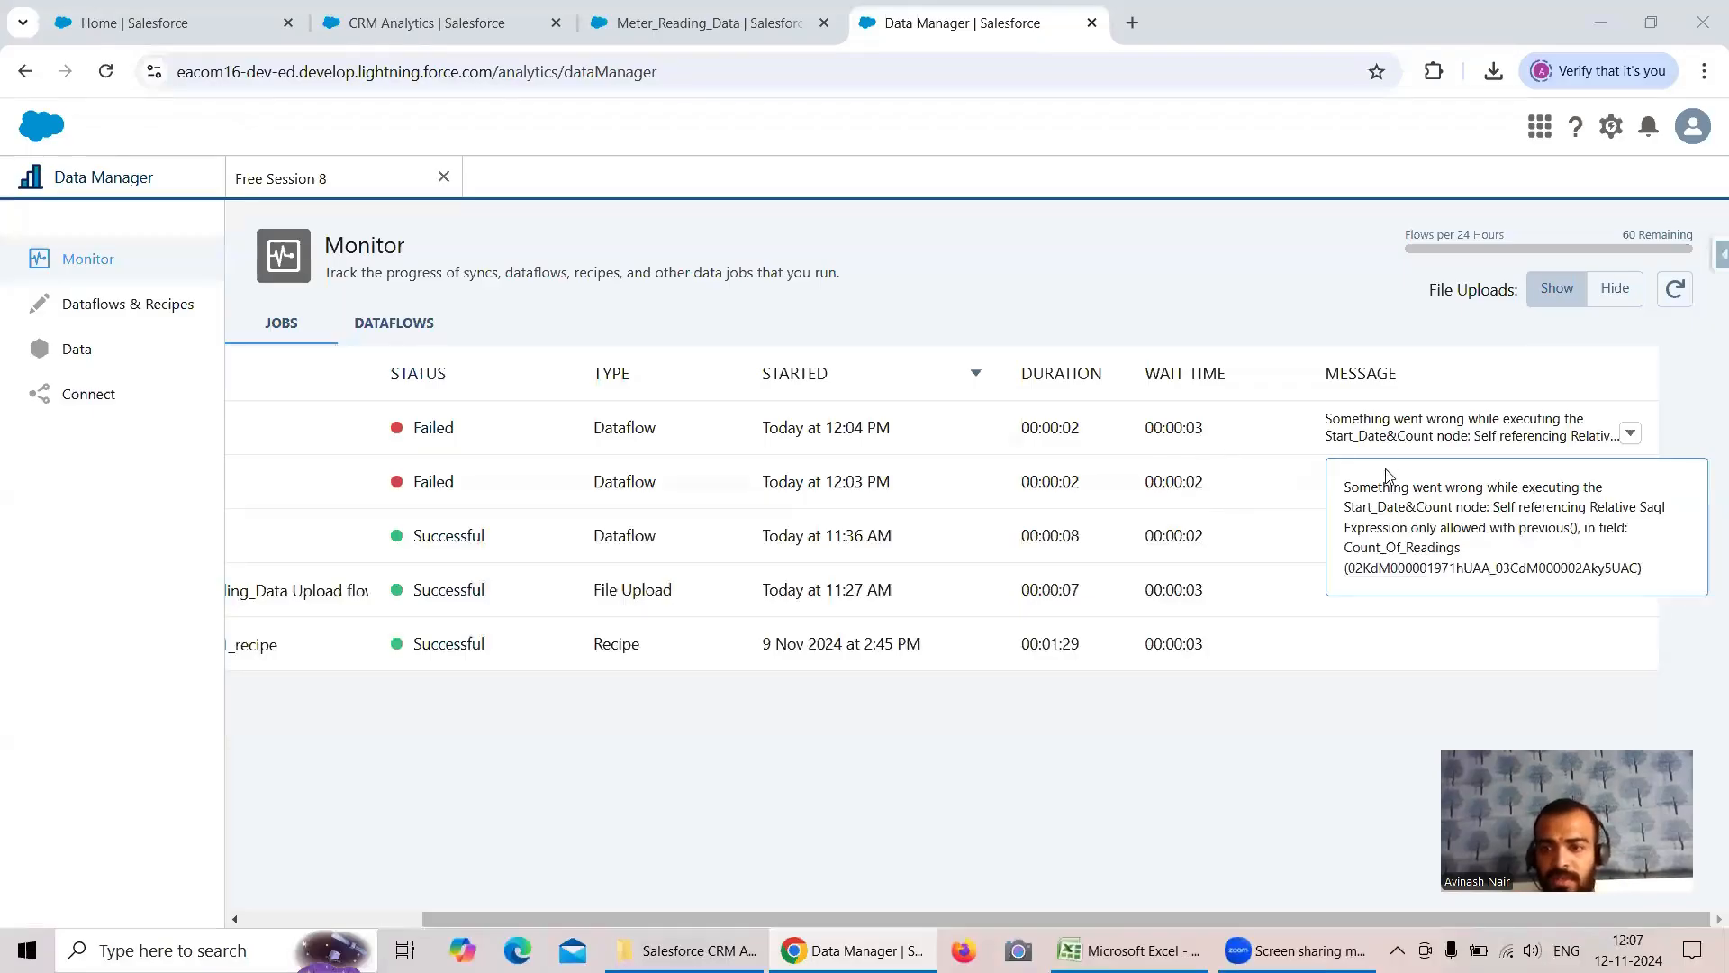
- Read the latest failed job's error message in the monitor, focusing on the self-referencing expression rule and the field it names
click(1255, 309)
click(1373, 422)
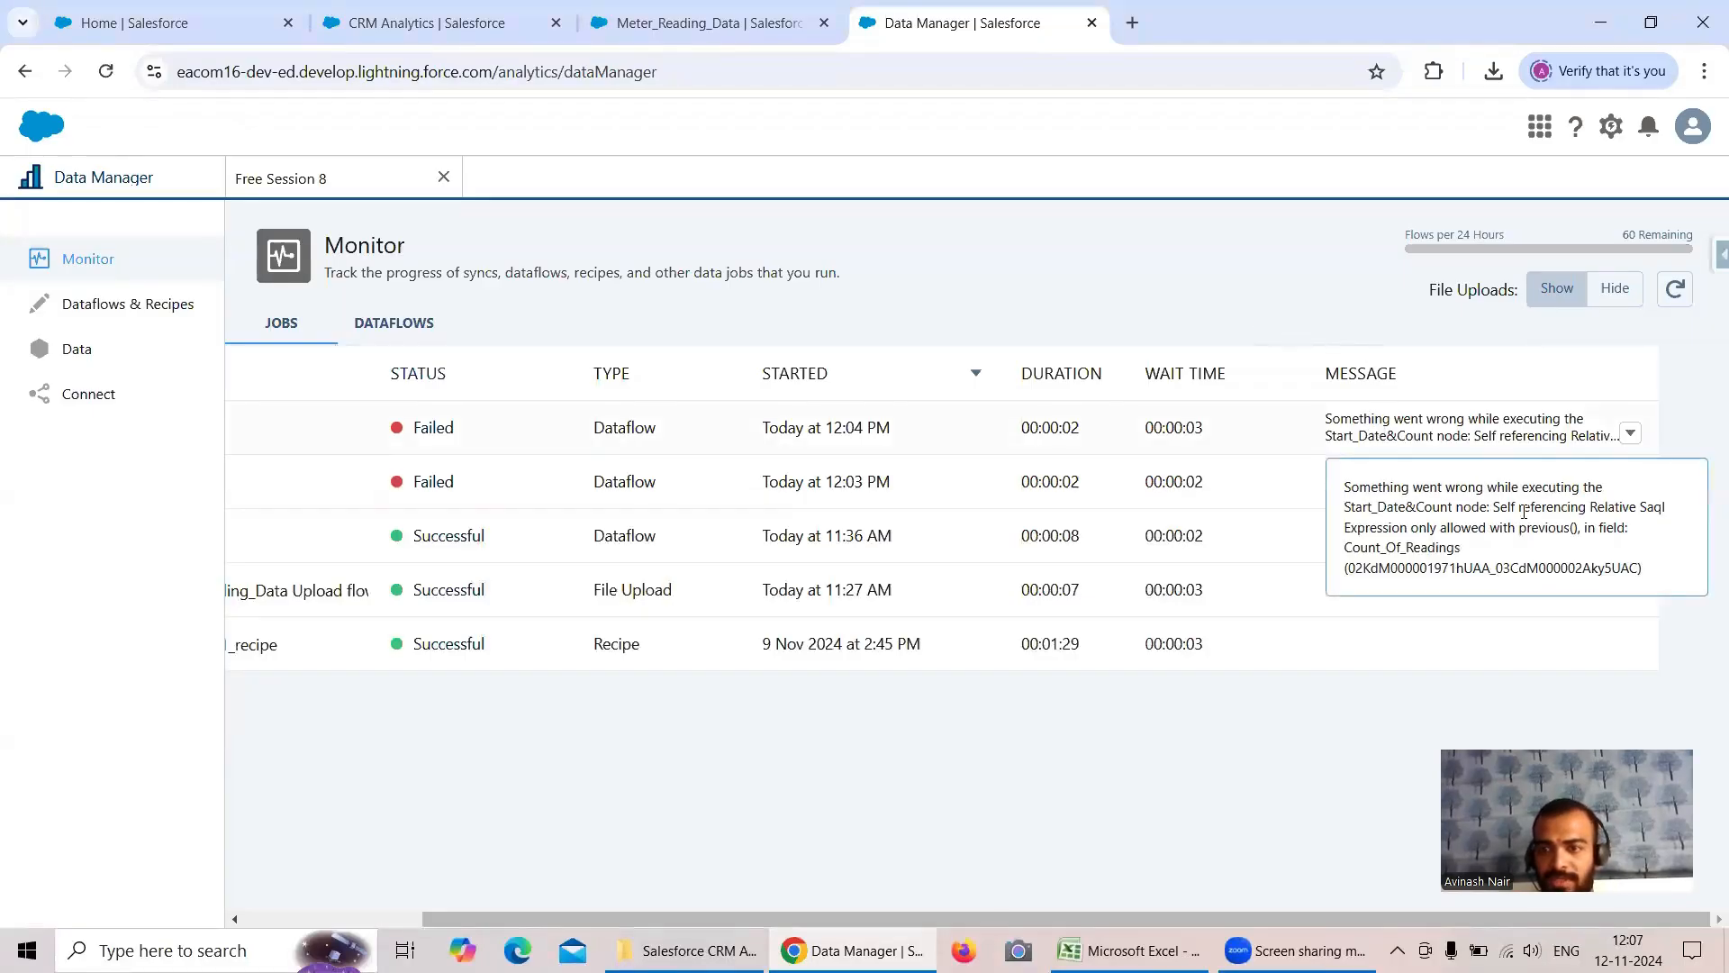
drag(1492, 510, 1569, 533)
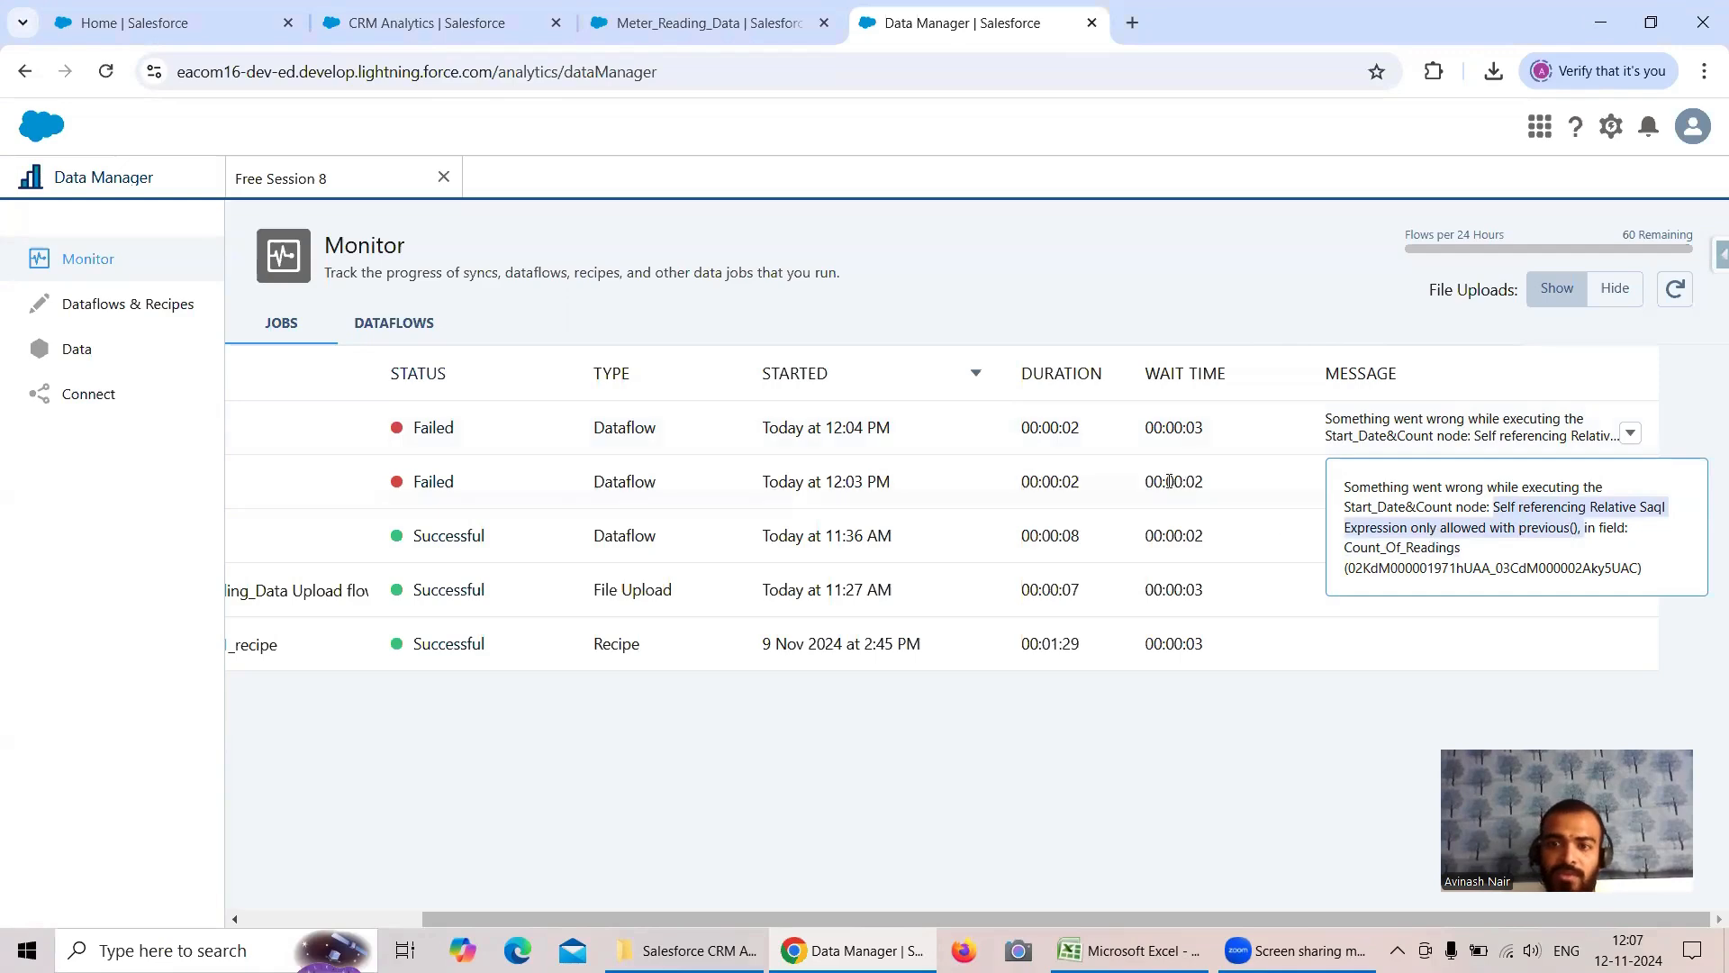
click(1459, 545)
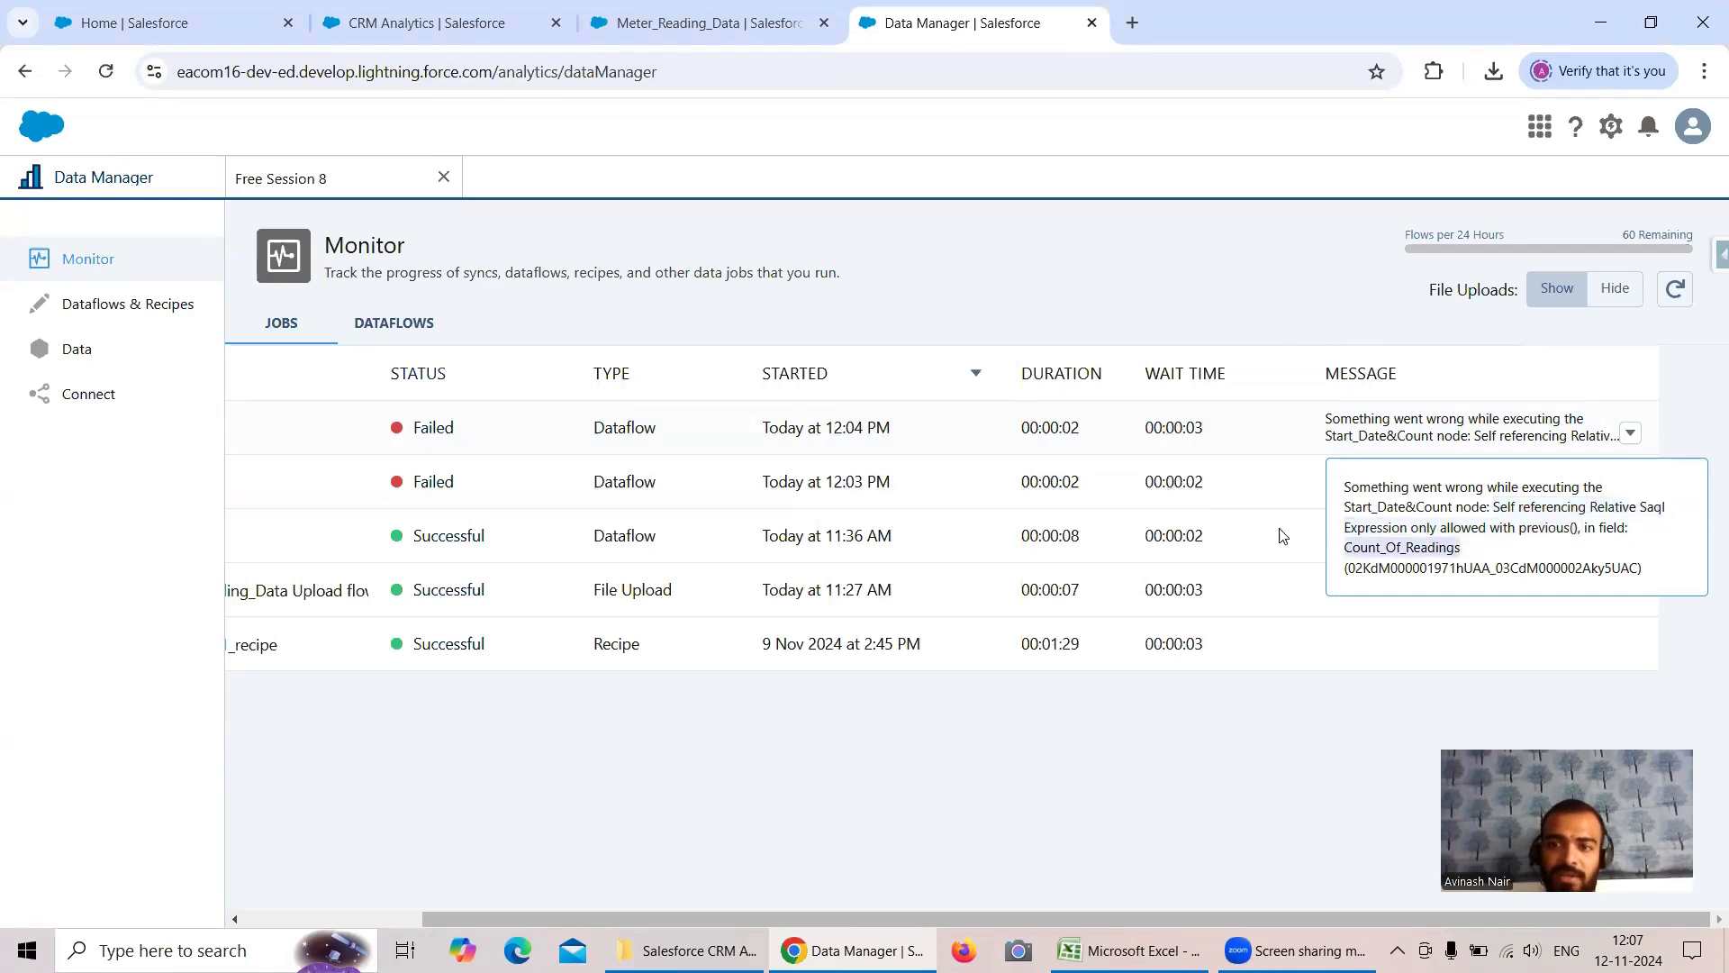
- In the Start_Date&Count node's Count_Of_Readings expression, wrap the final field reference in previous() so the clause reads "then previous(Count_Of_Readings)+1 end"
click(336, 180)
click(557, 396)
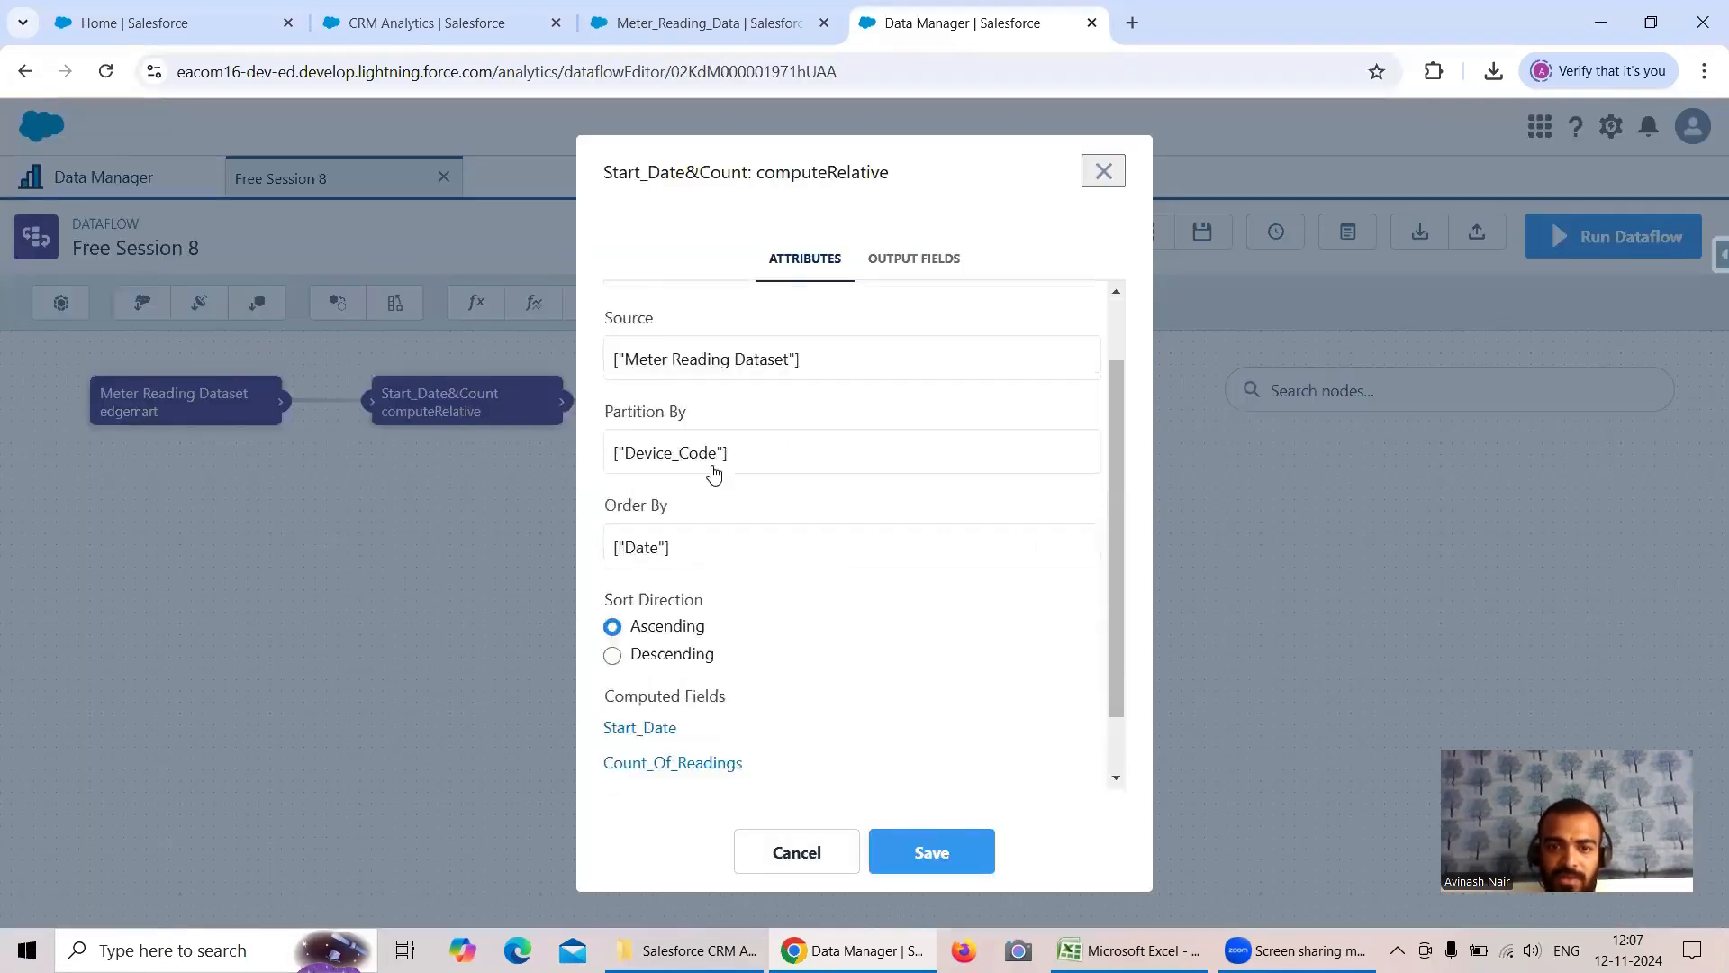
scroll(713, 473, down, 1)
click(698, 692)
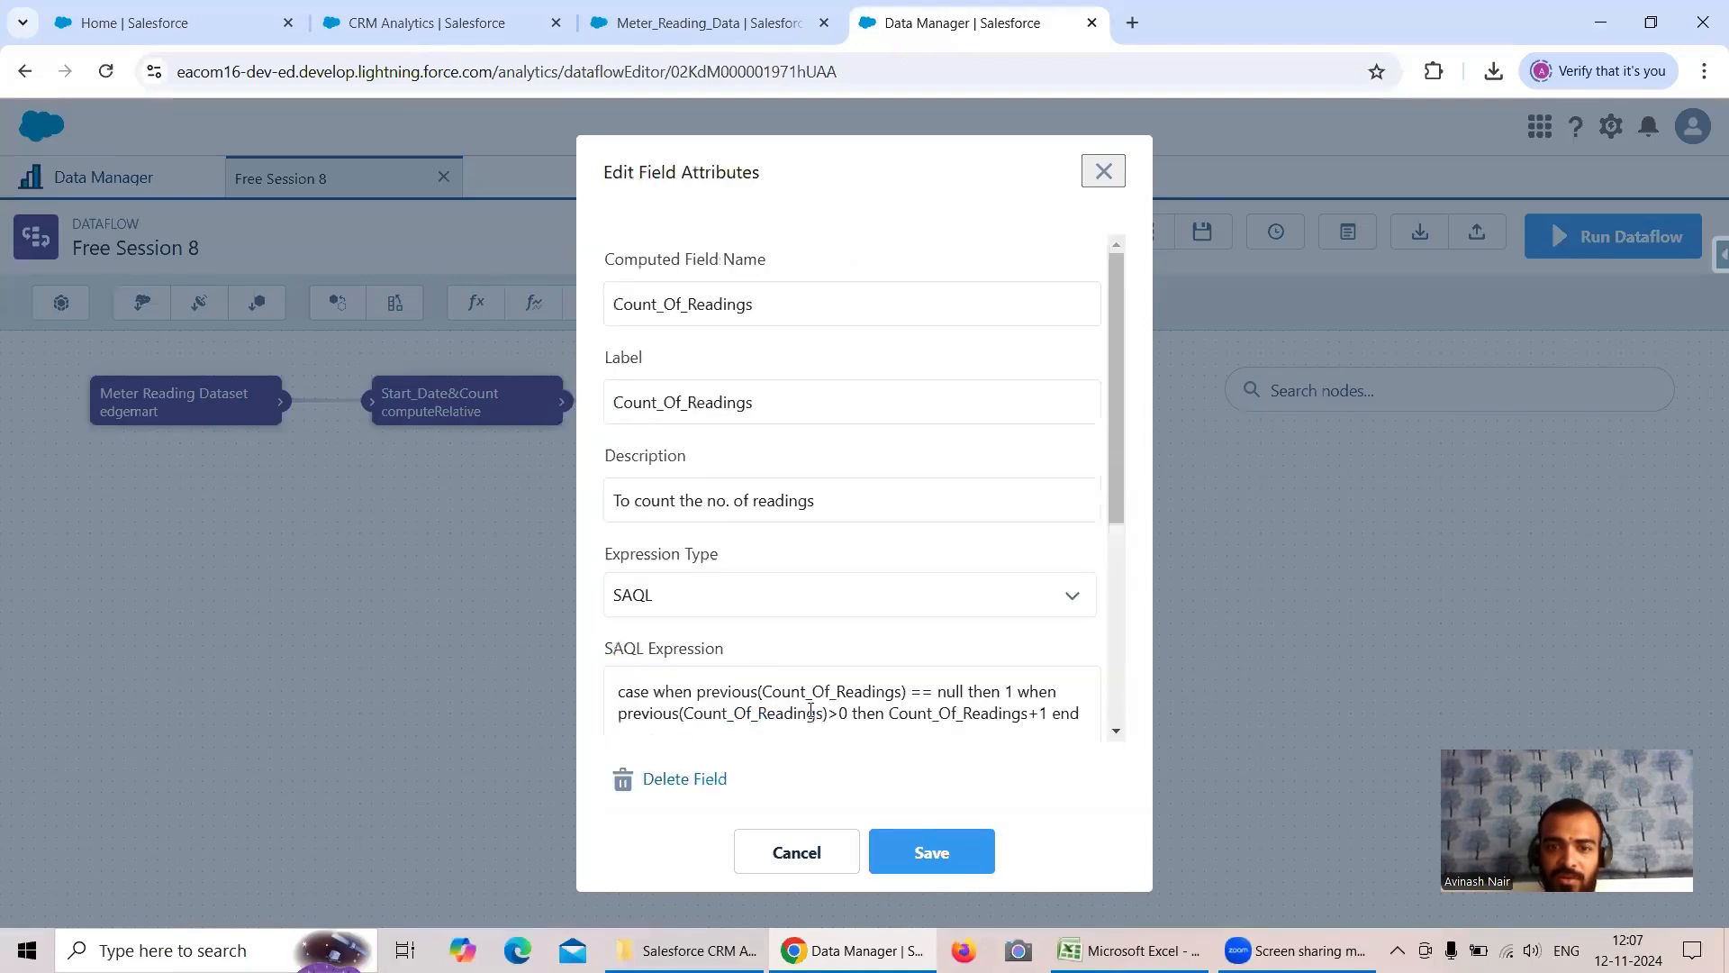
drag(888, 712, 1025, 714)
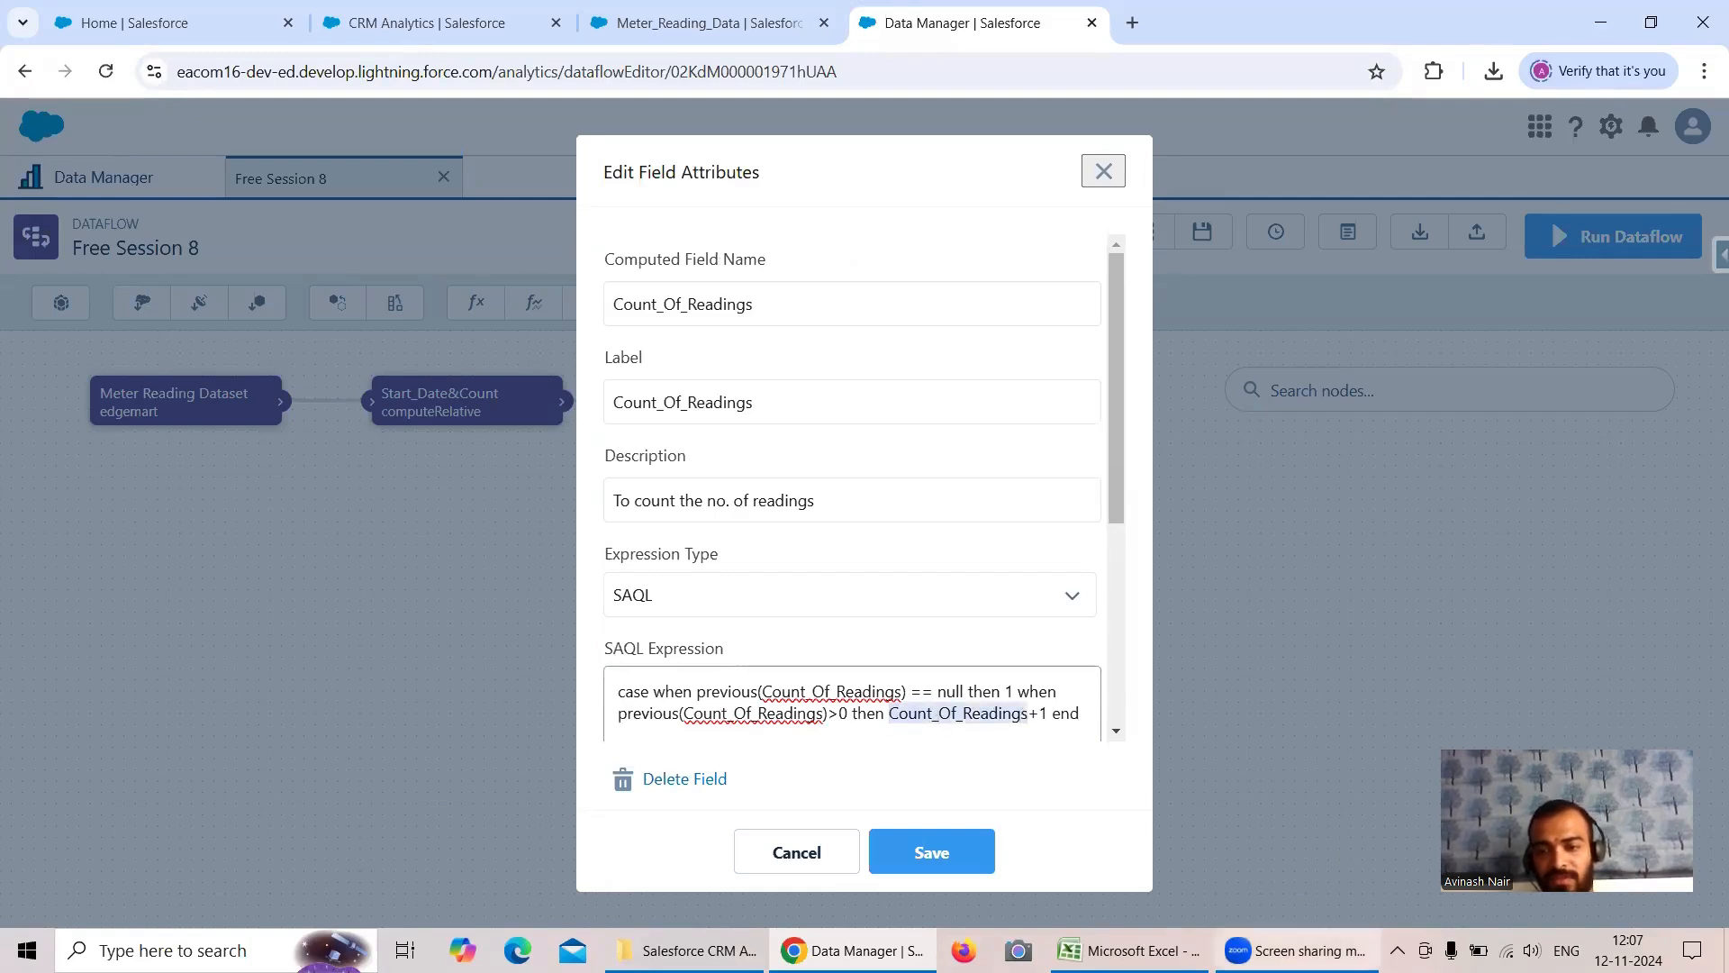
key(Left)
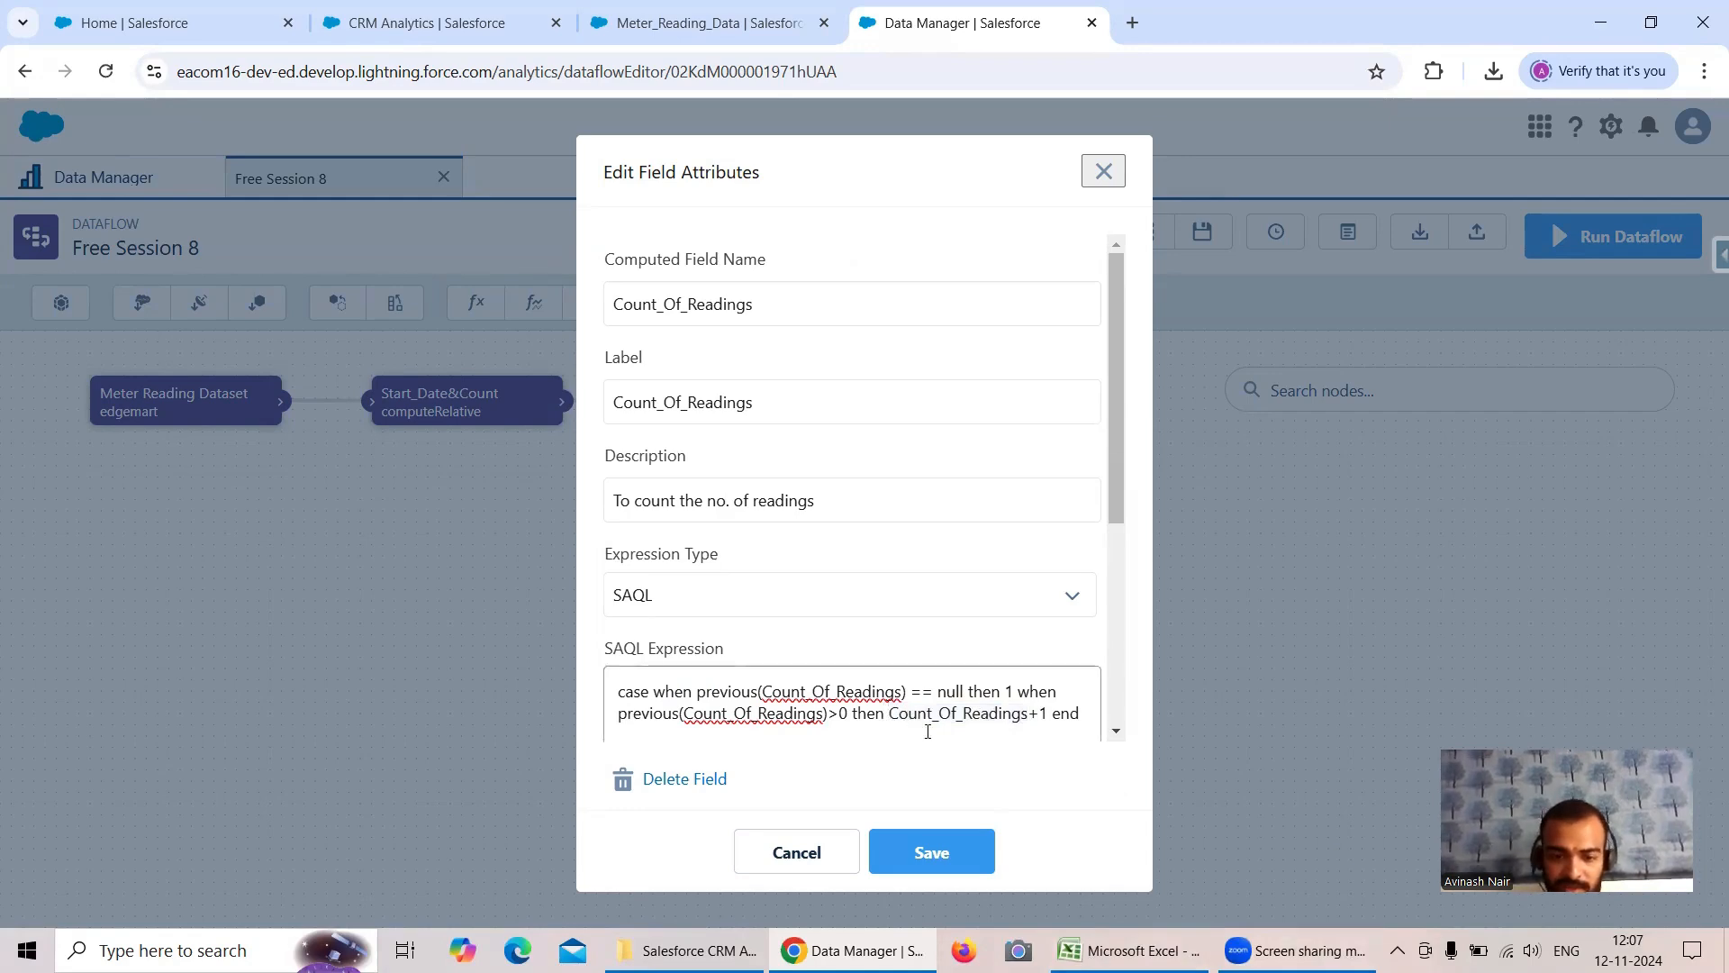
text(previous()
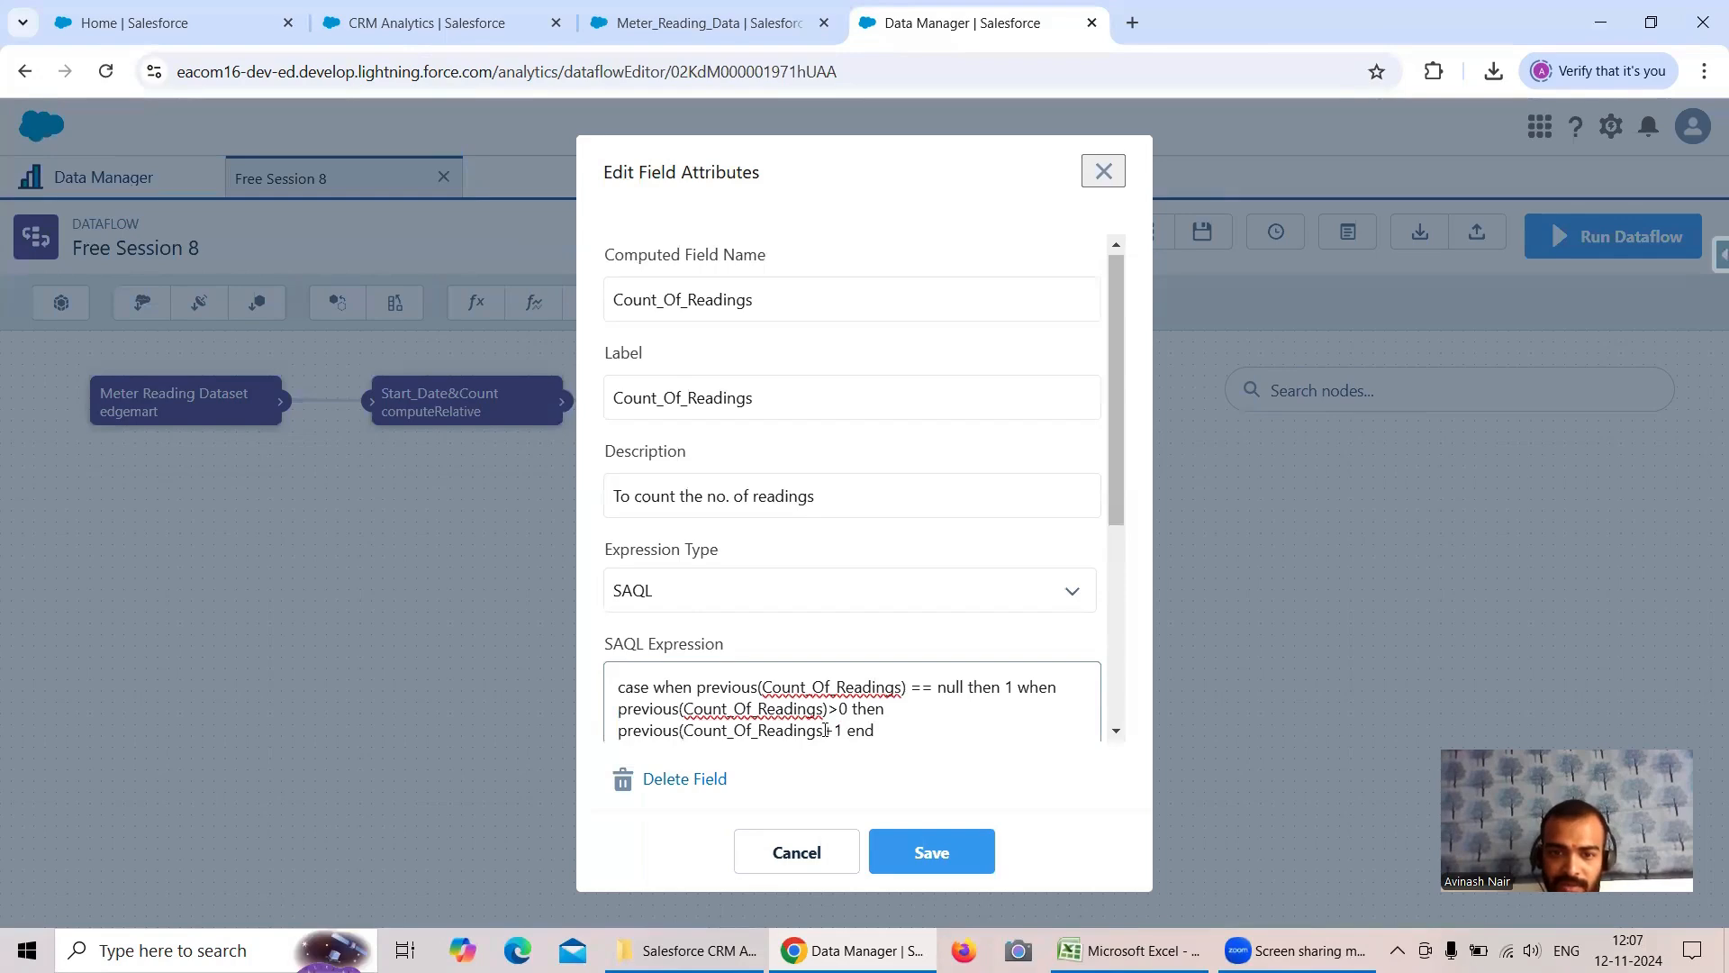
text())
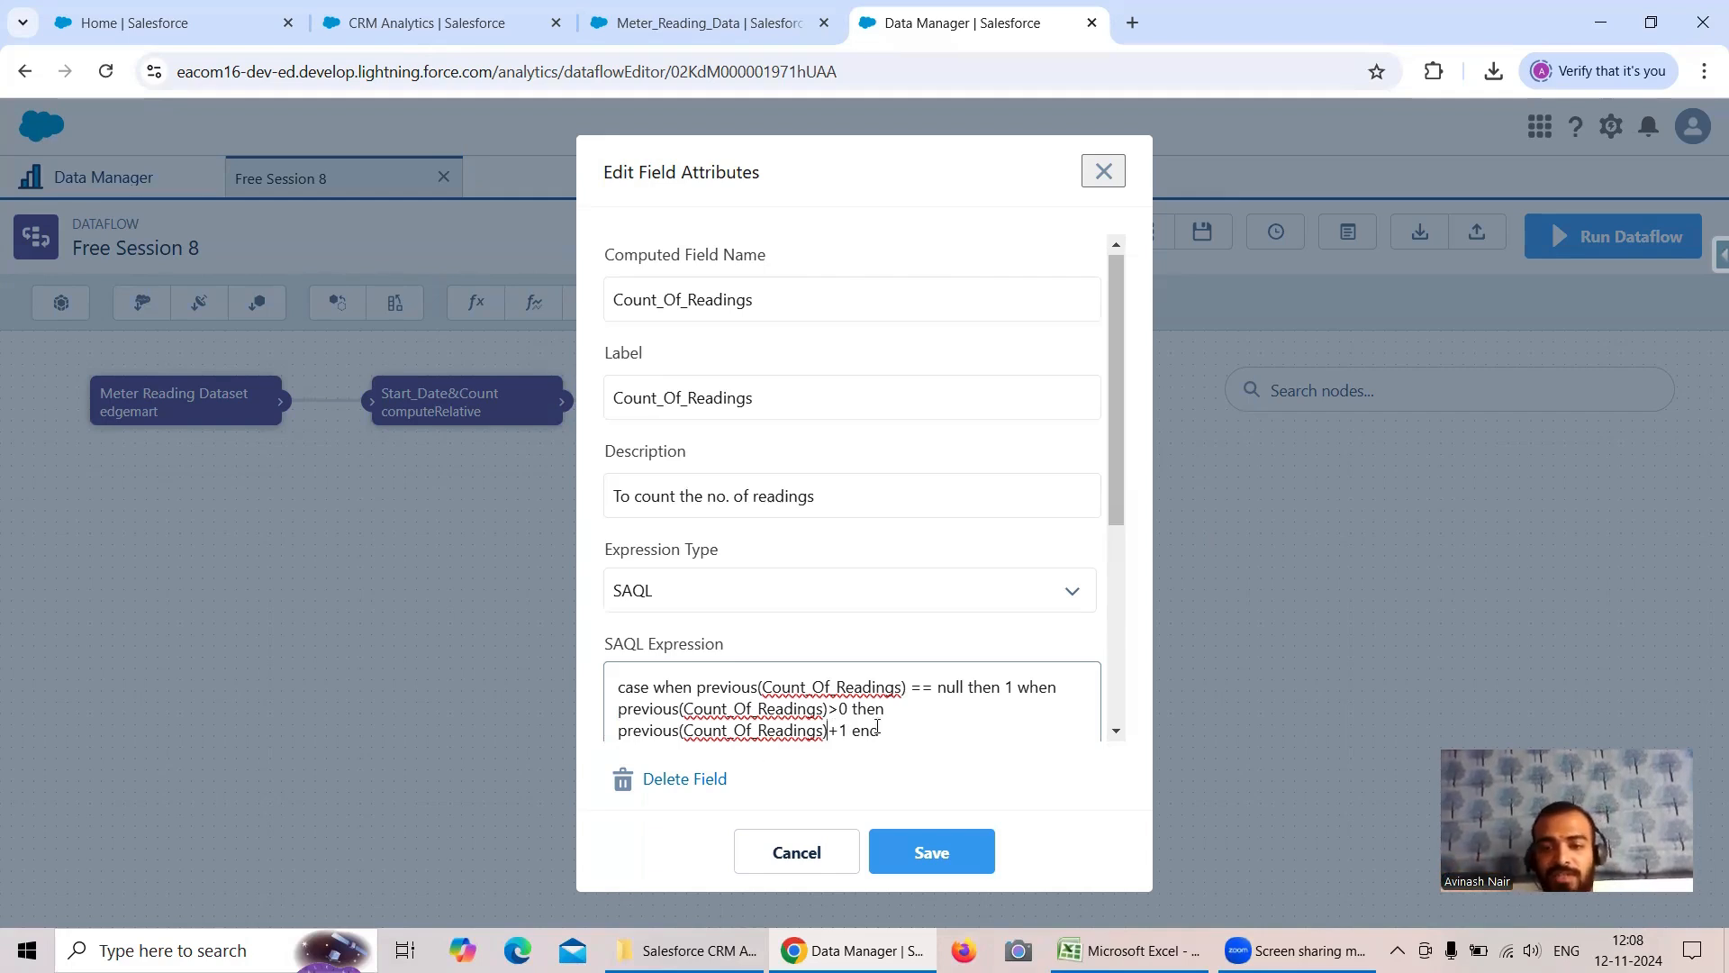
- Copy the whole corrected SAQL expression into cell L10 of Sheet1 in Excel and wrap its text to fit the cell
scroll(649, 687, down, 1)
drag(633, 637, 688, 638)
drag(885, 638, 612, 587)
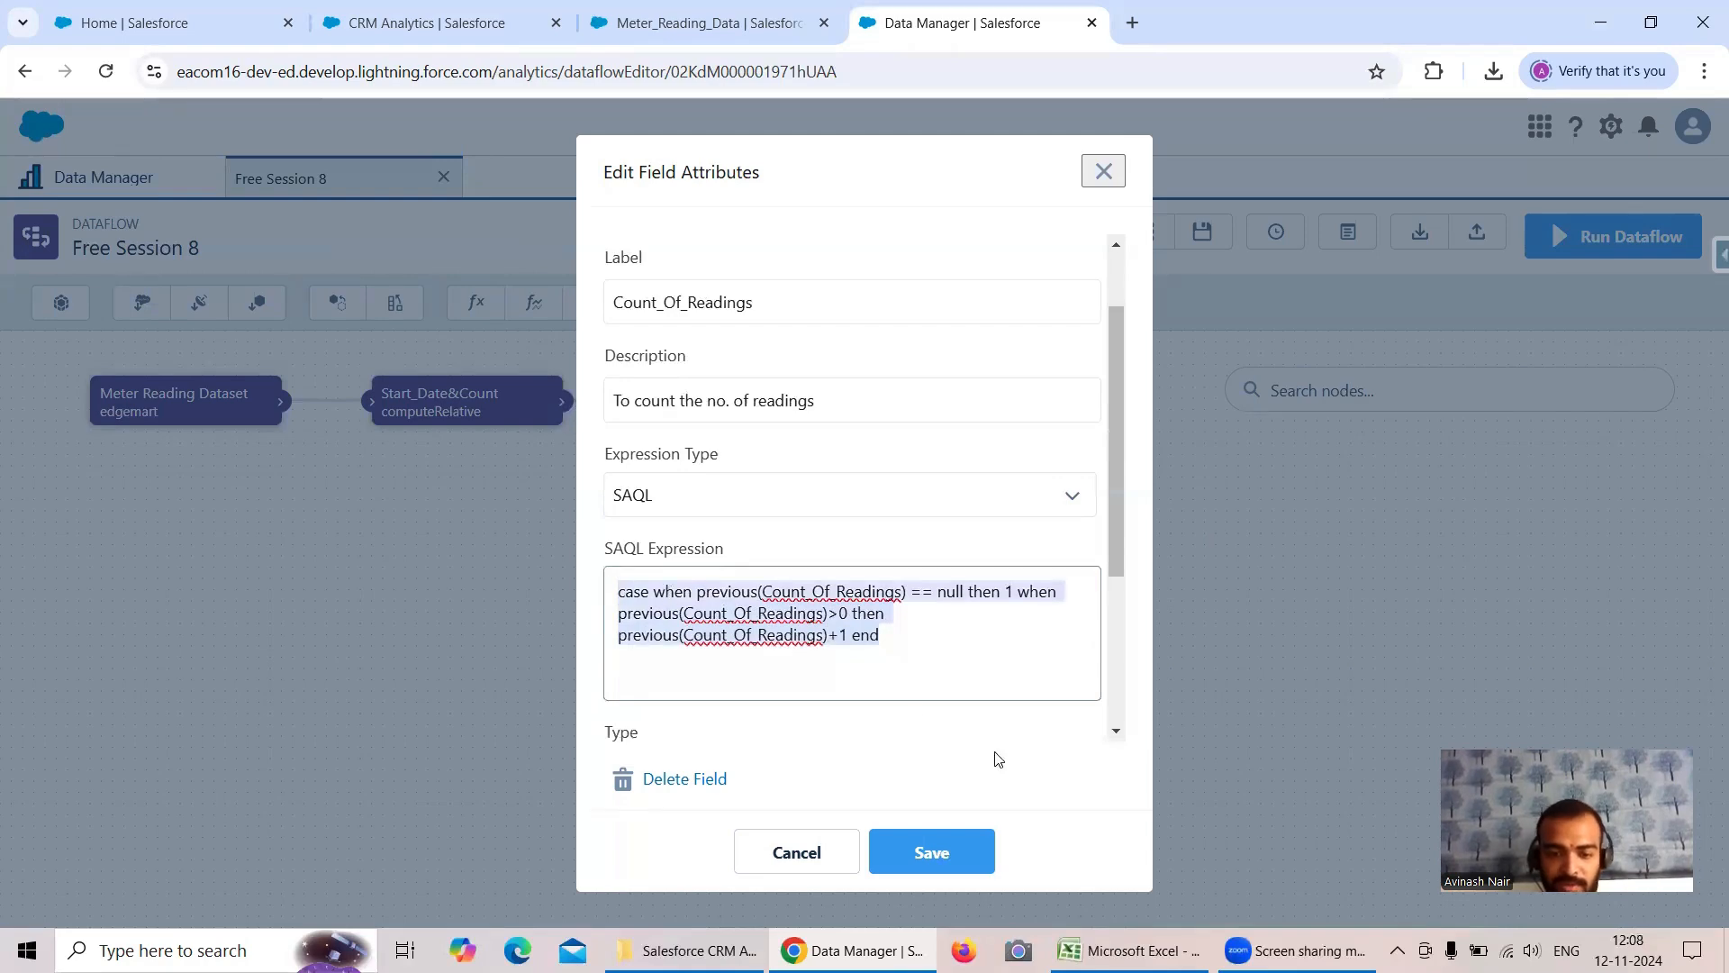
click(1131, 950)
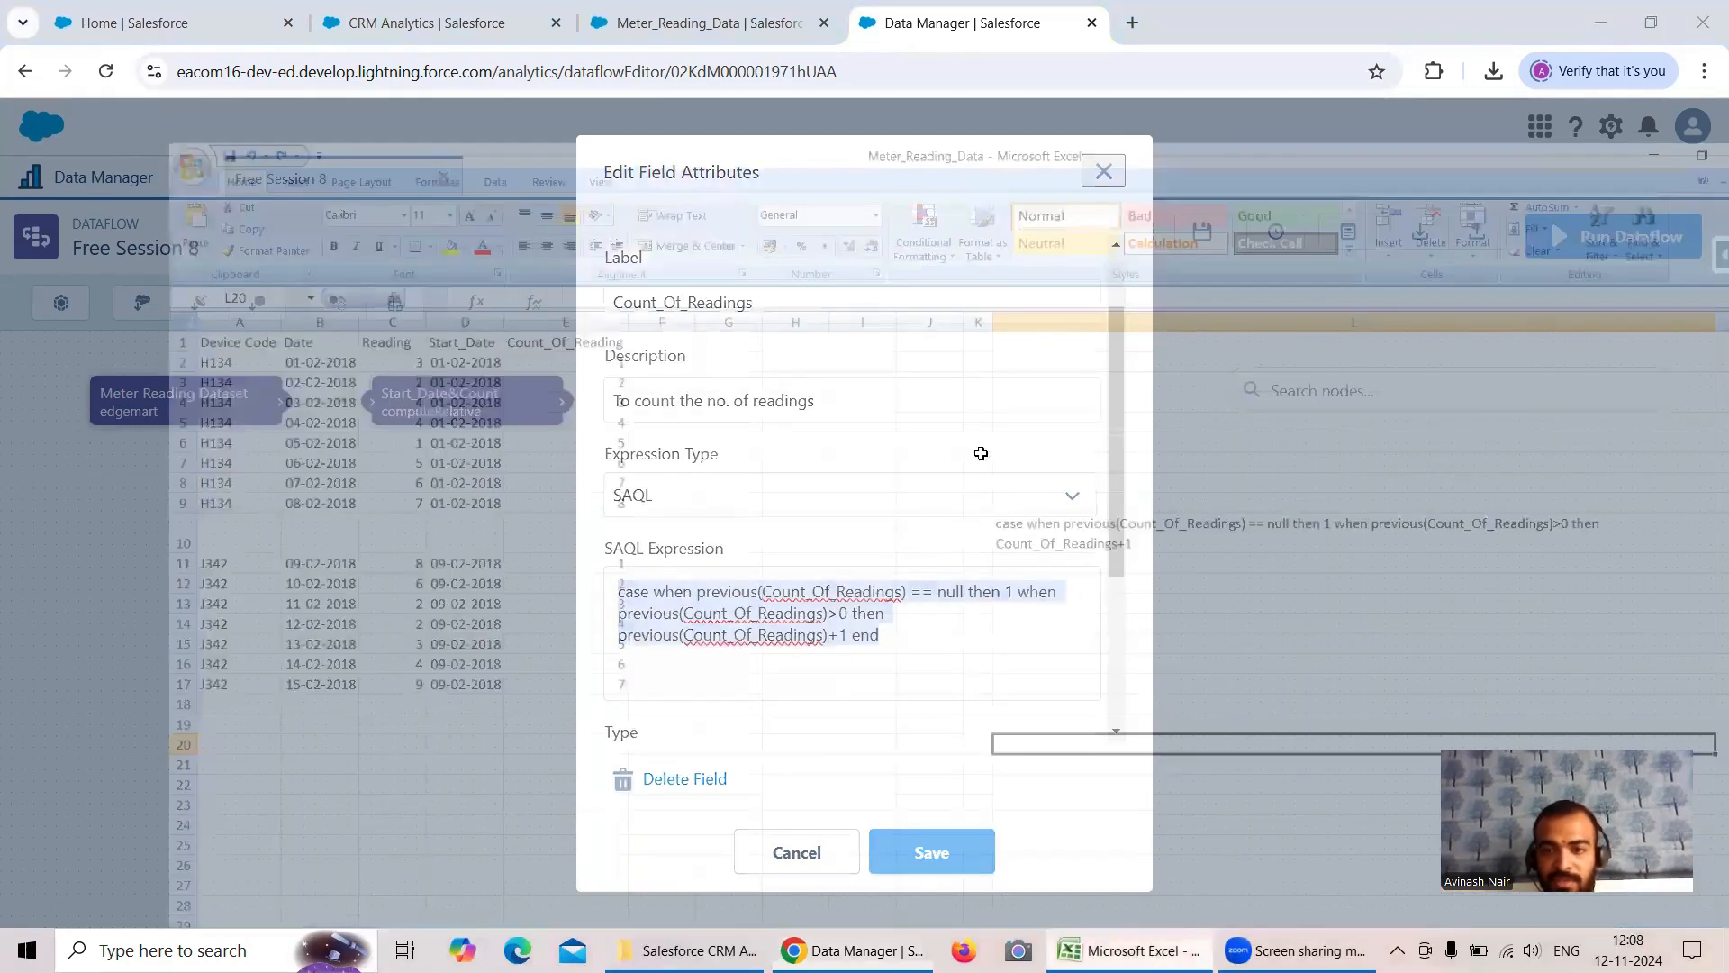
key(ctrl+v)
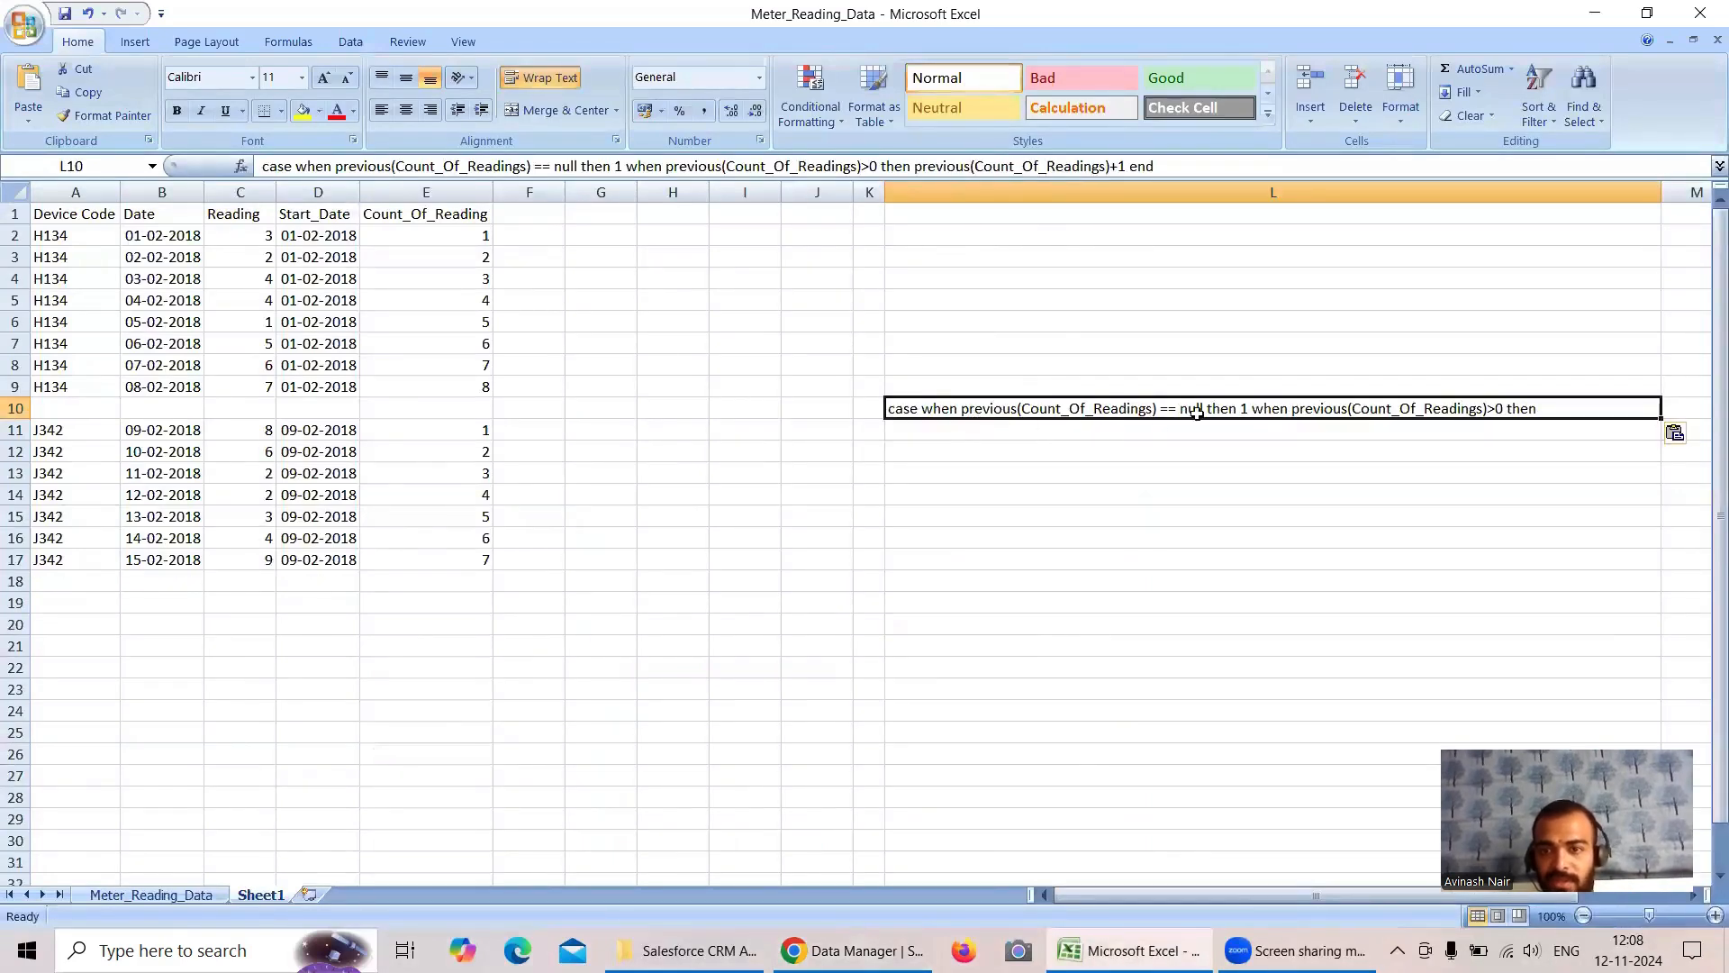
click(1392, 433)
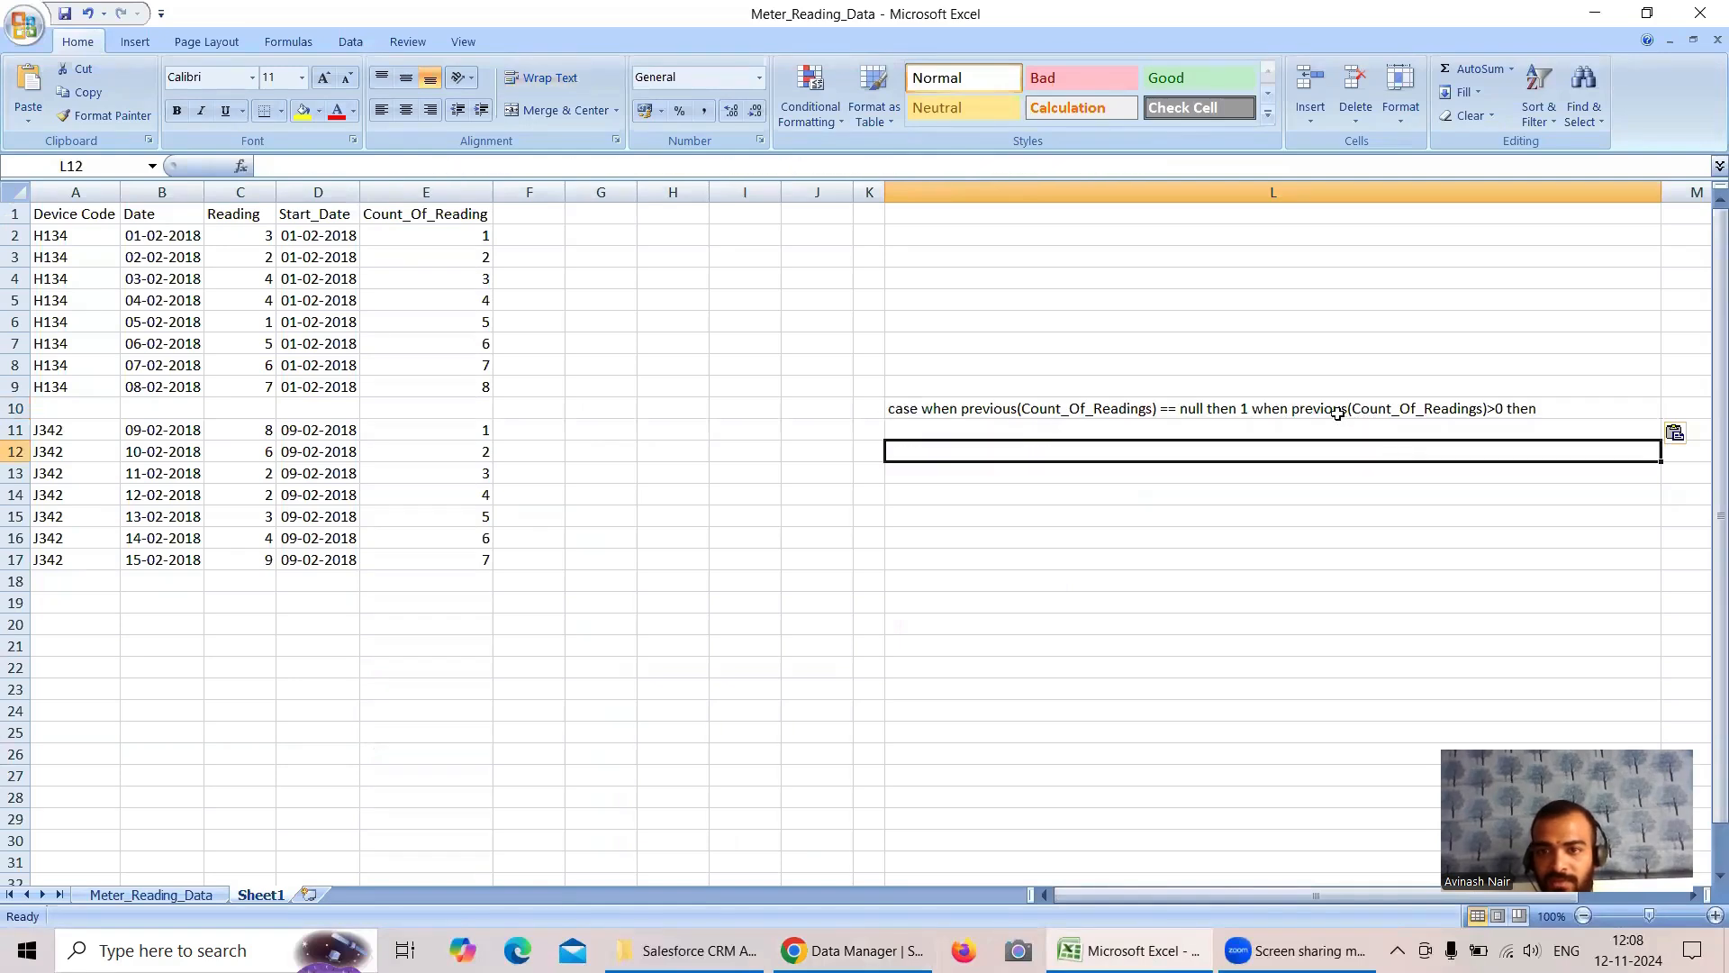
click(1336, 413)
click(540, 79)
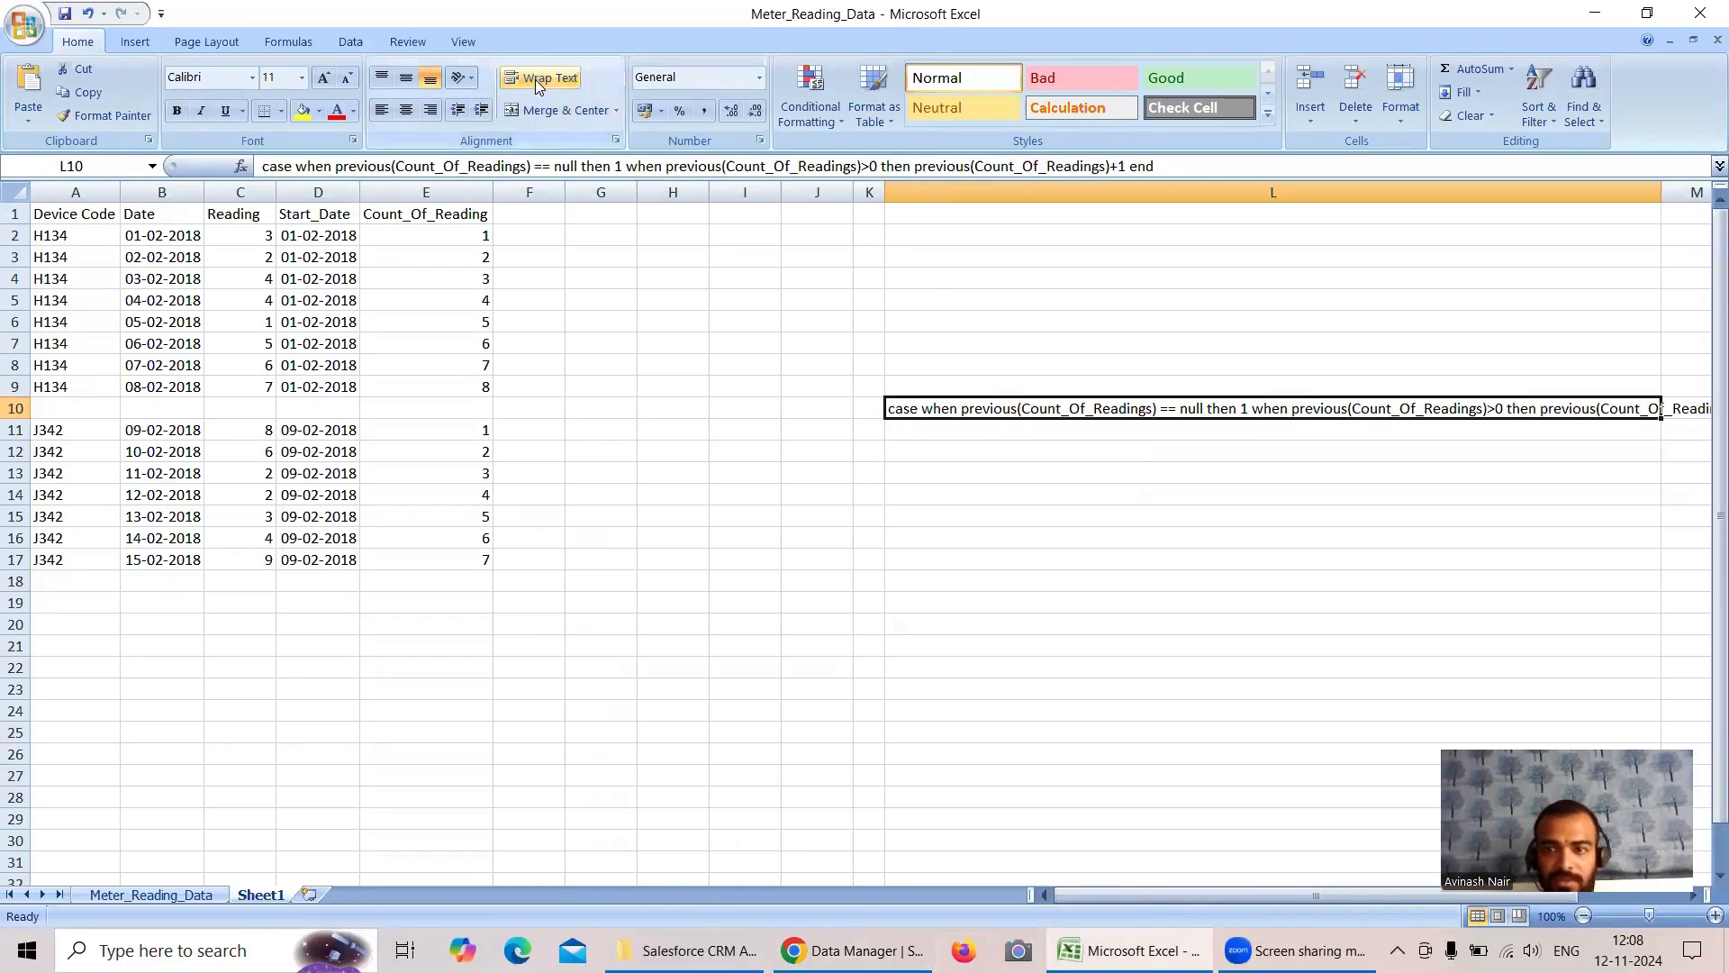
click(539, 80)
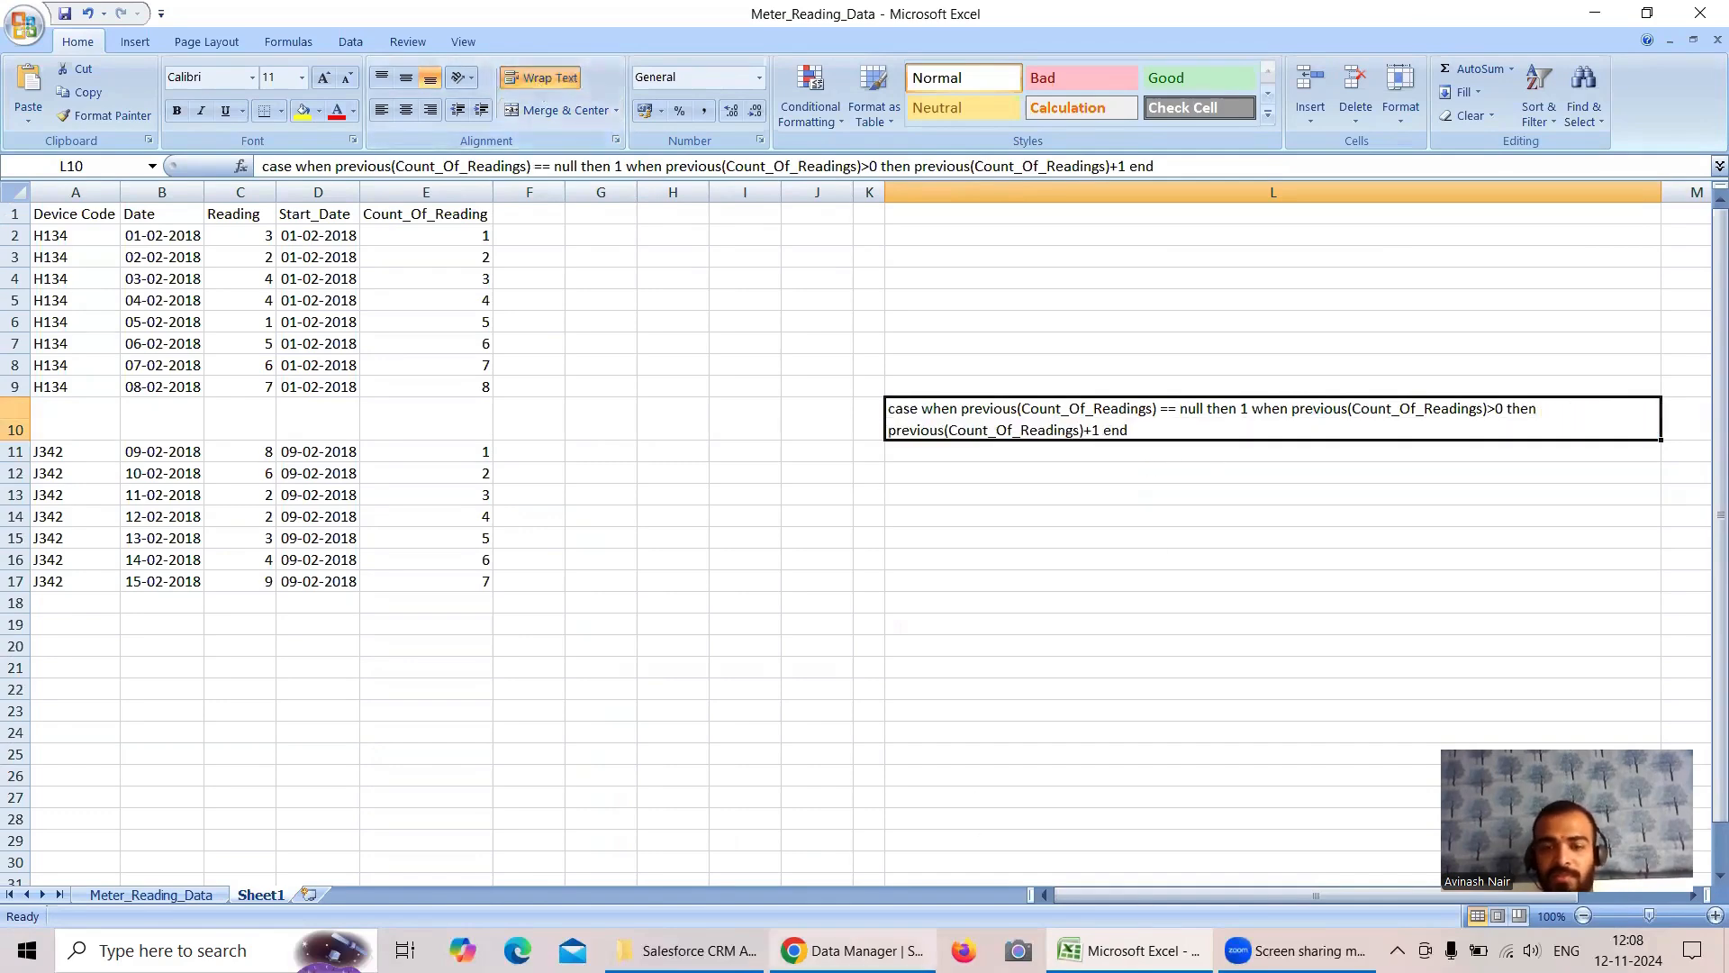
- Back in Data Manager, save the Count_Of_Readings field and its node, propagate the field changes, and update the Free Session 8 dataflow
mouse_move(853, 950)
click(853, 865)
click(973, 856)
click(940, 859)
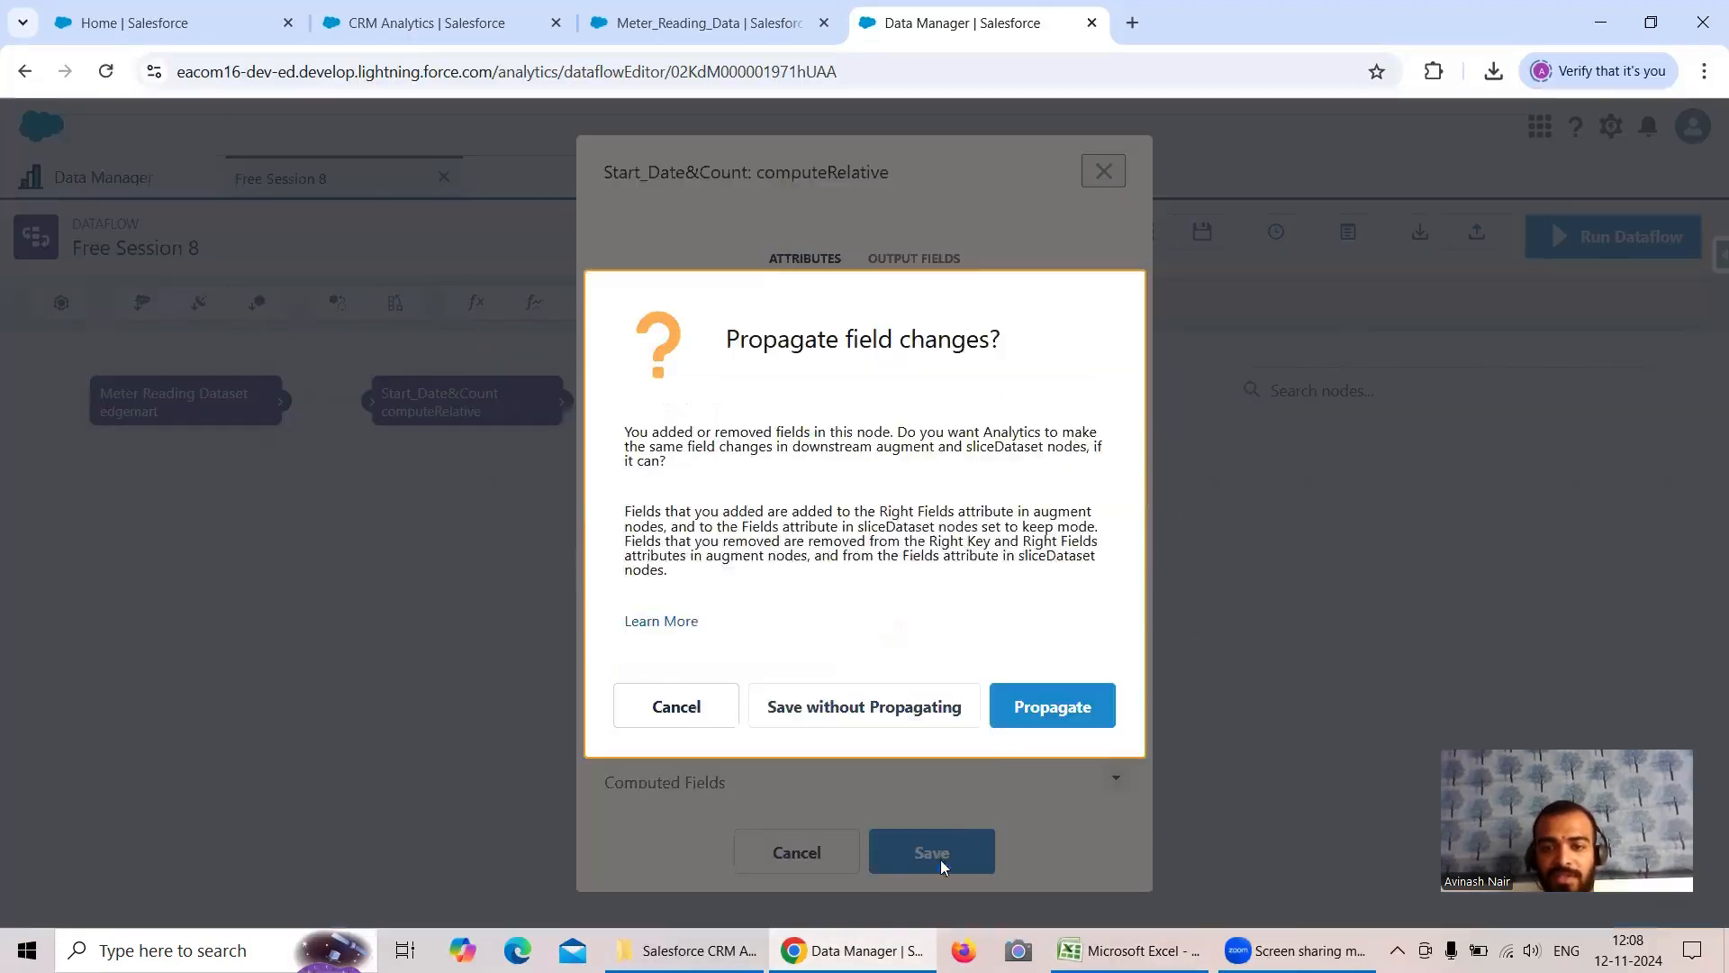
click(1046, 707)
click(1636, 236)
click(1137, 593)
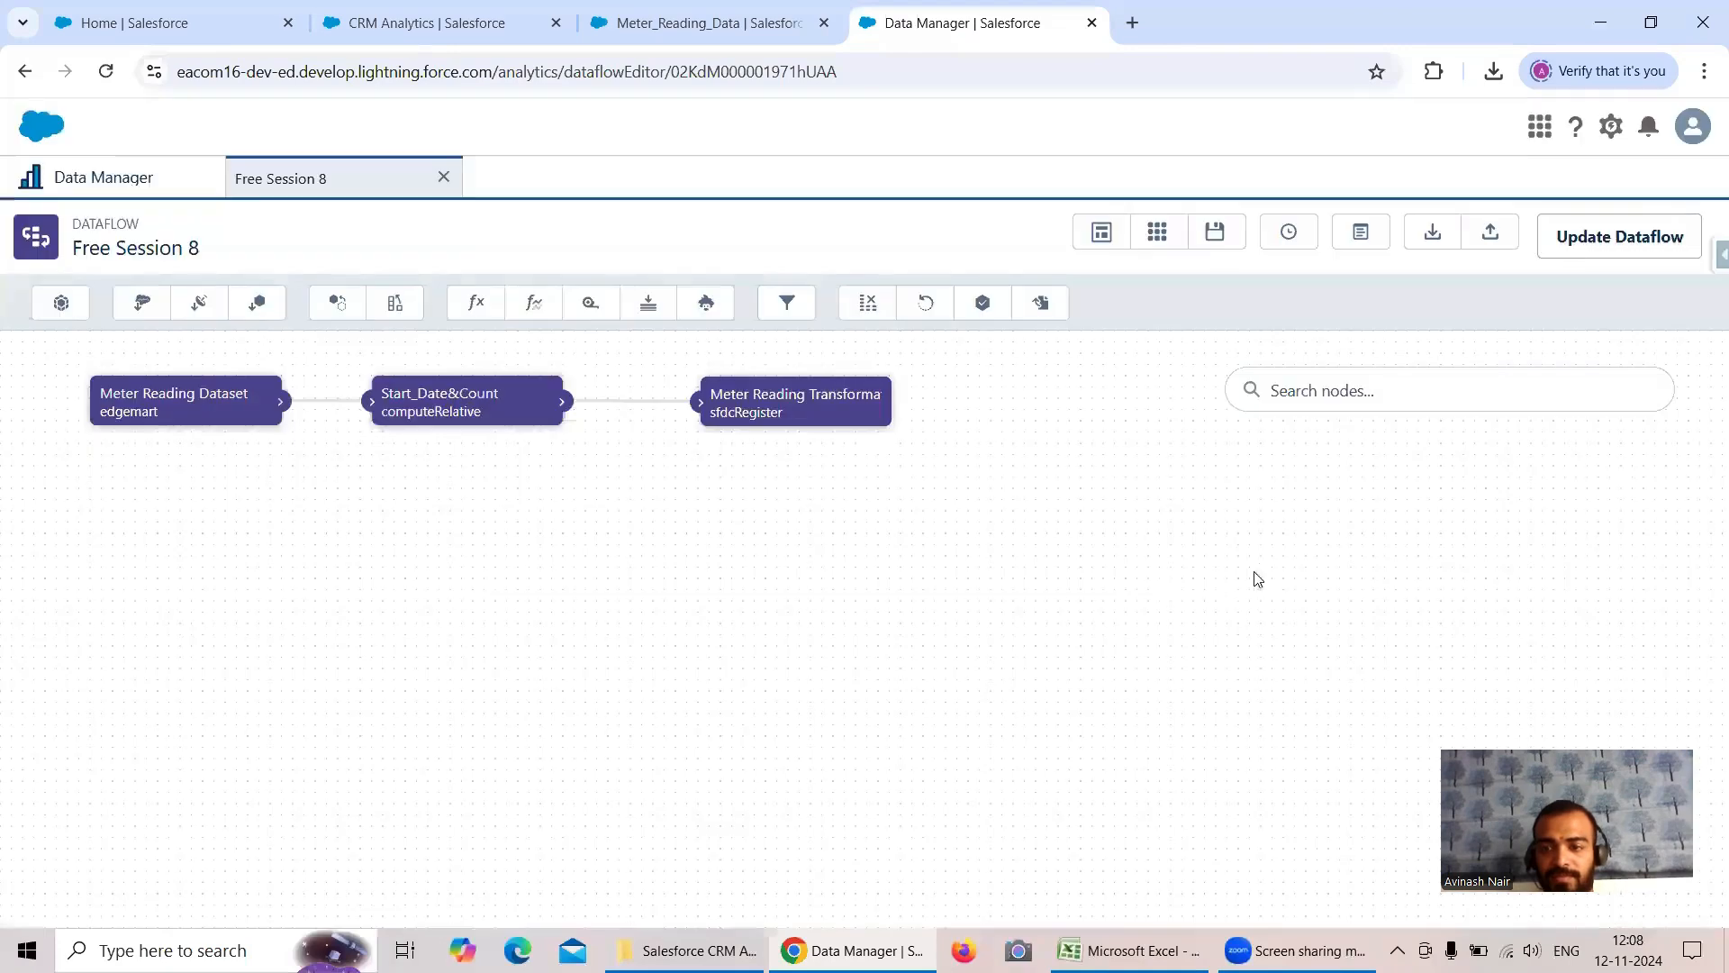
- Run the Free Session 8 dataflow with the previous() correction and refresh the monitor until the new job finishes
click(1567, 249)
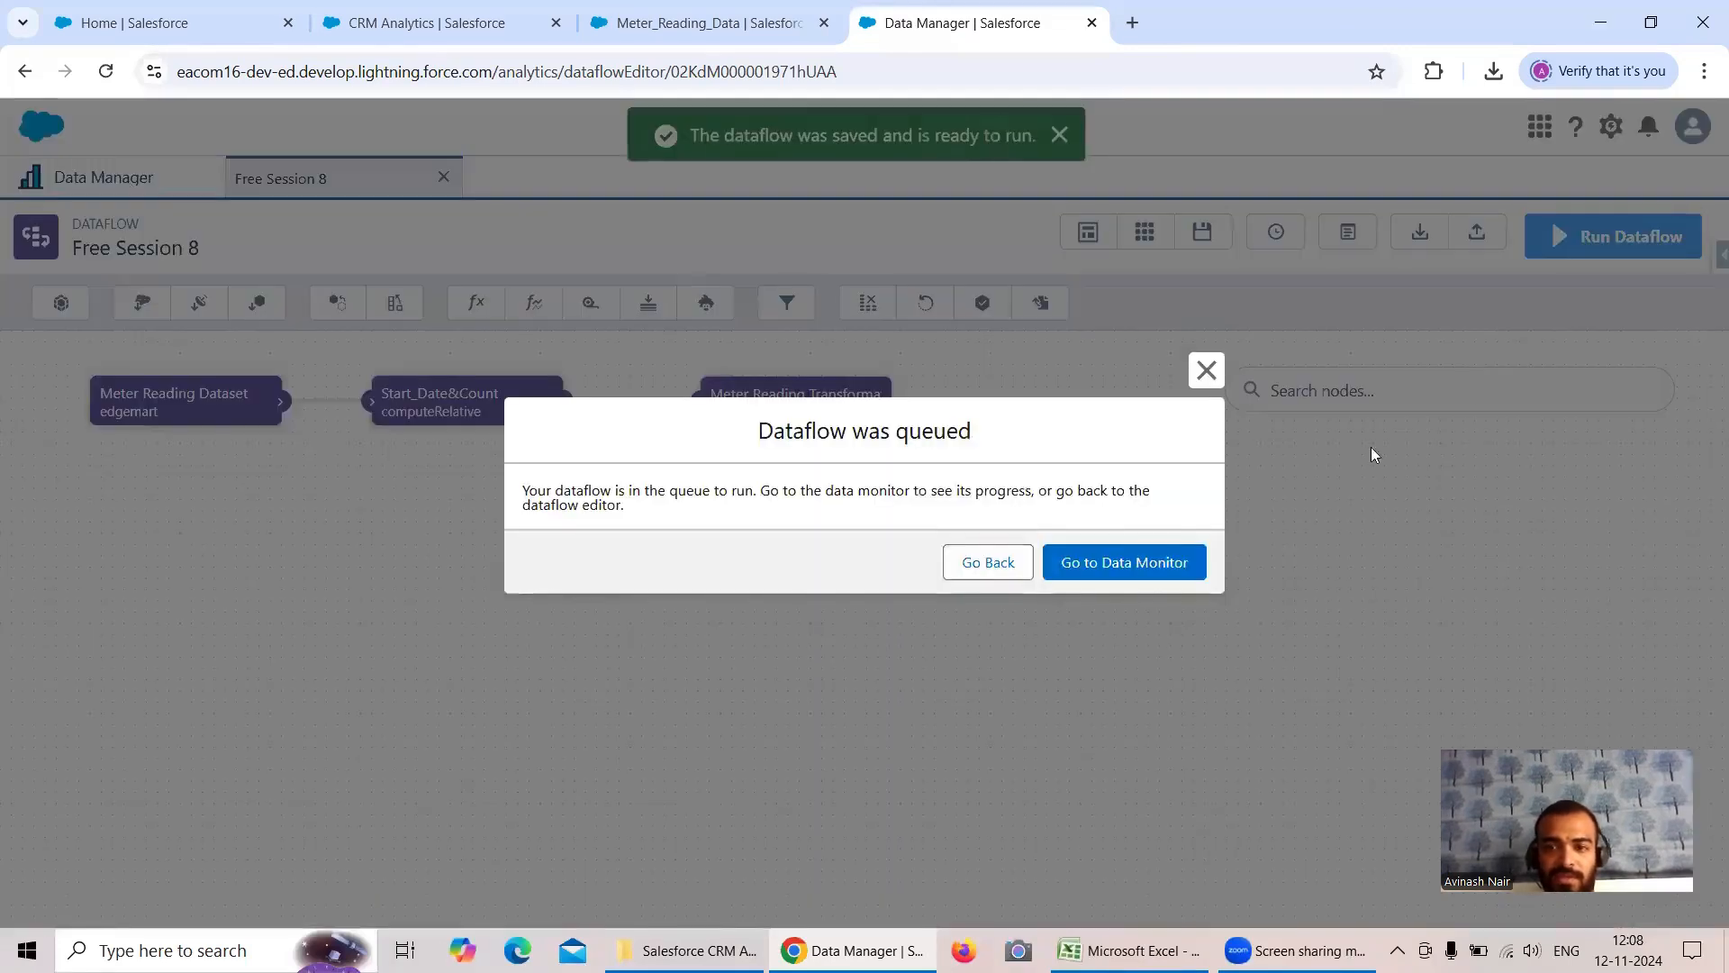
click(1124, 562)
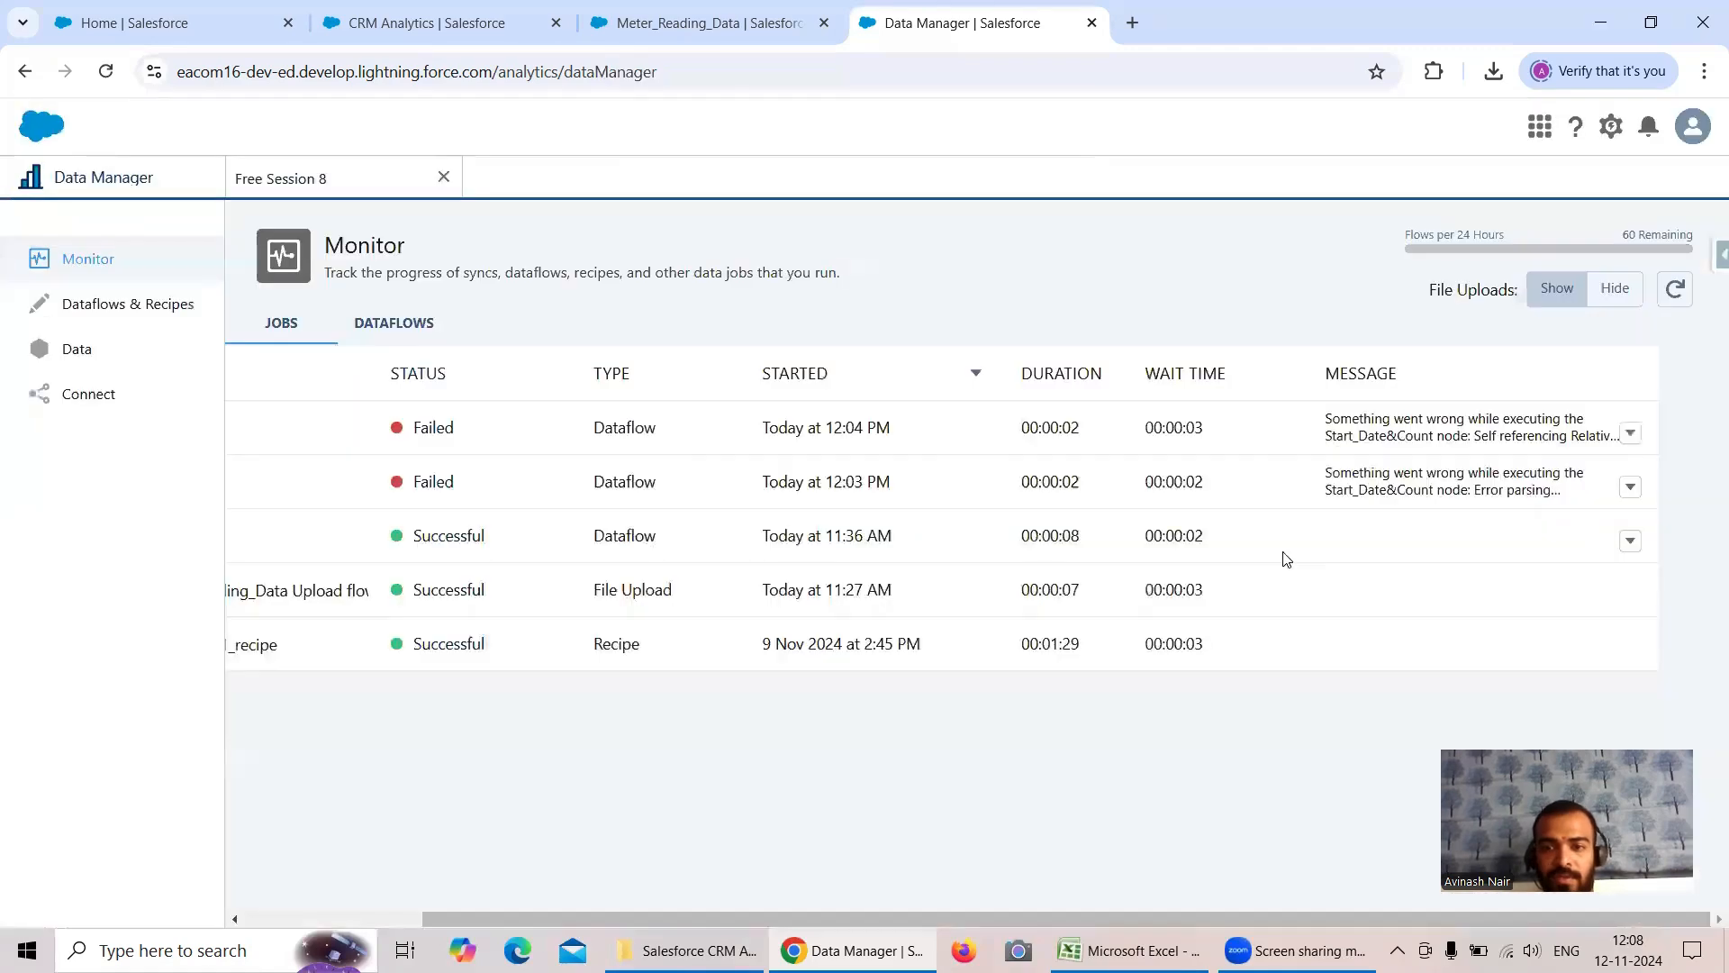
click(1675, 288)
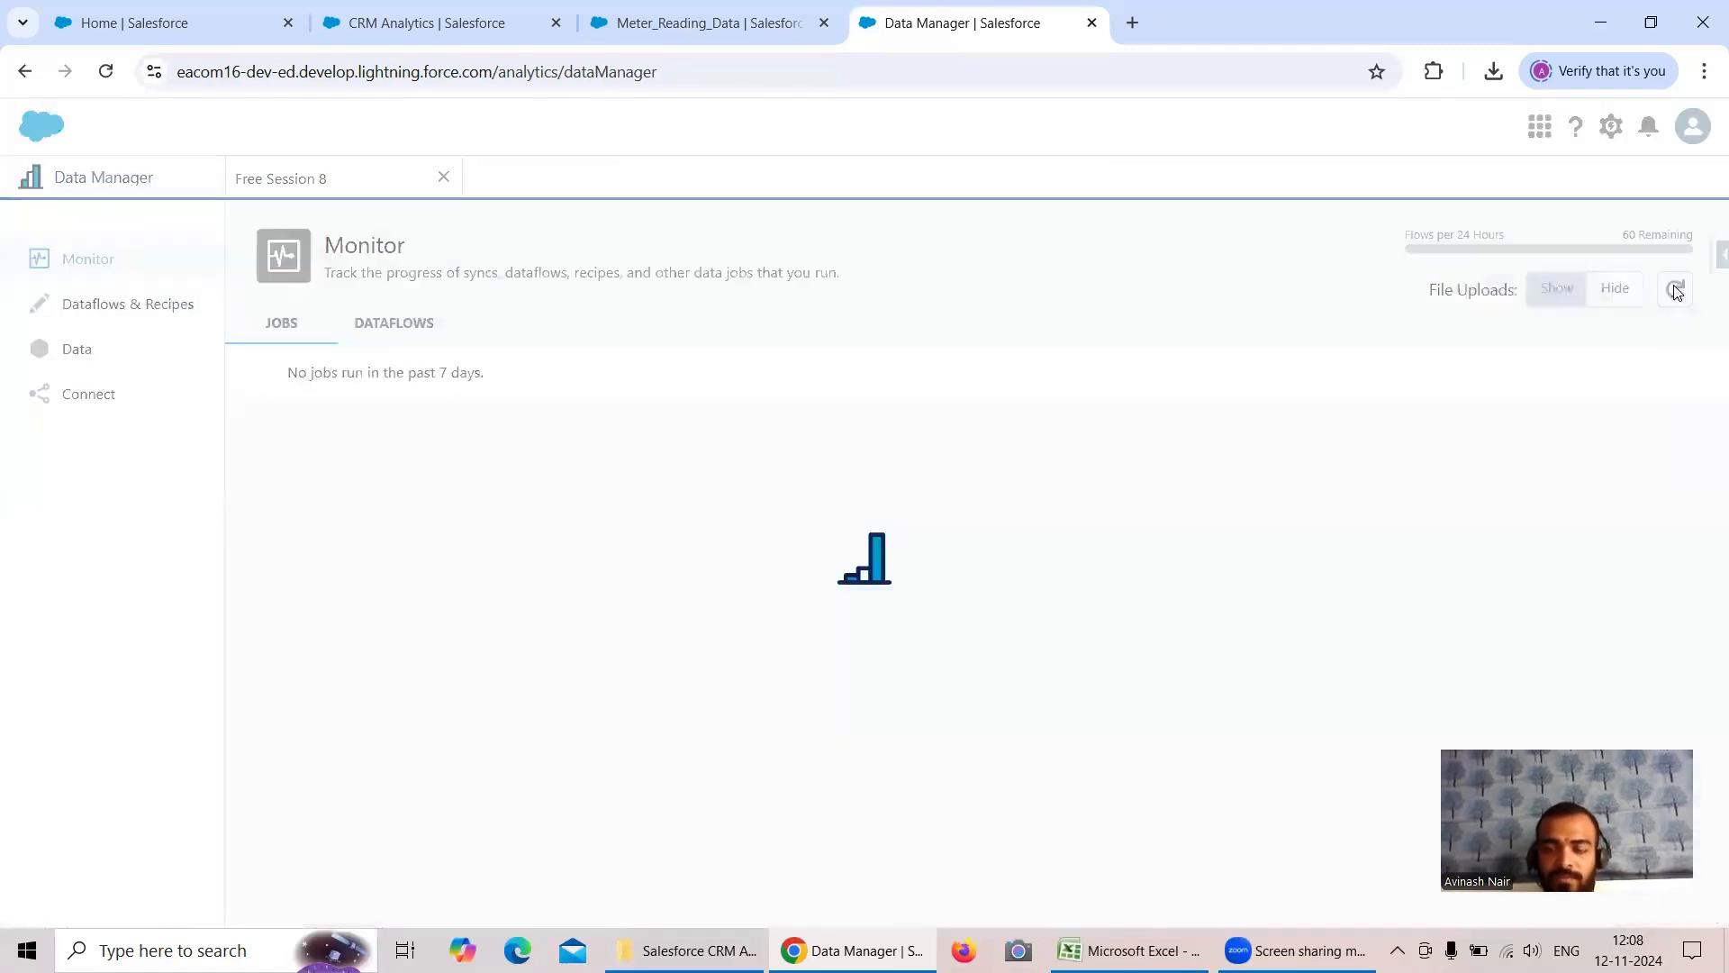
click(1675, 290)
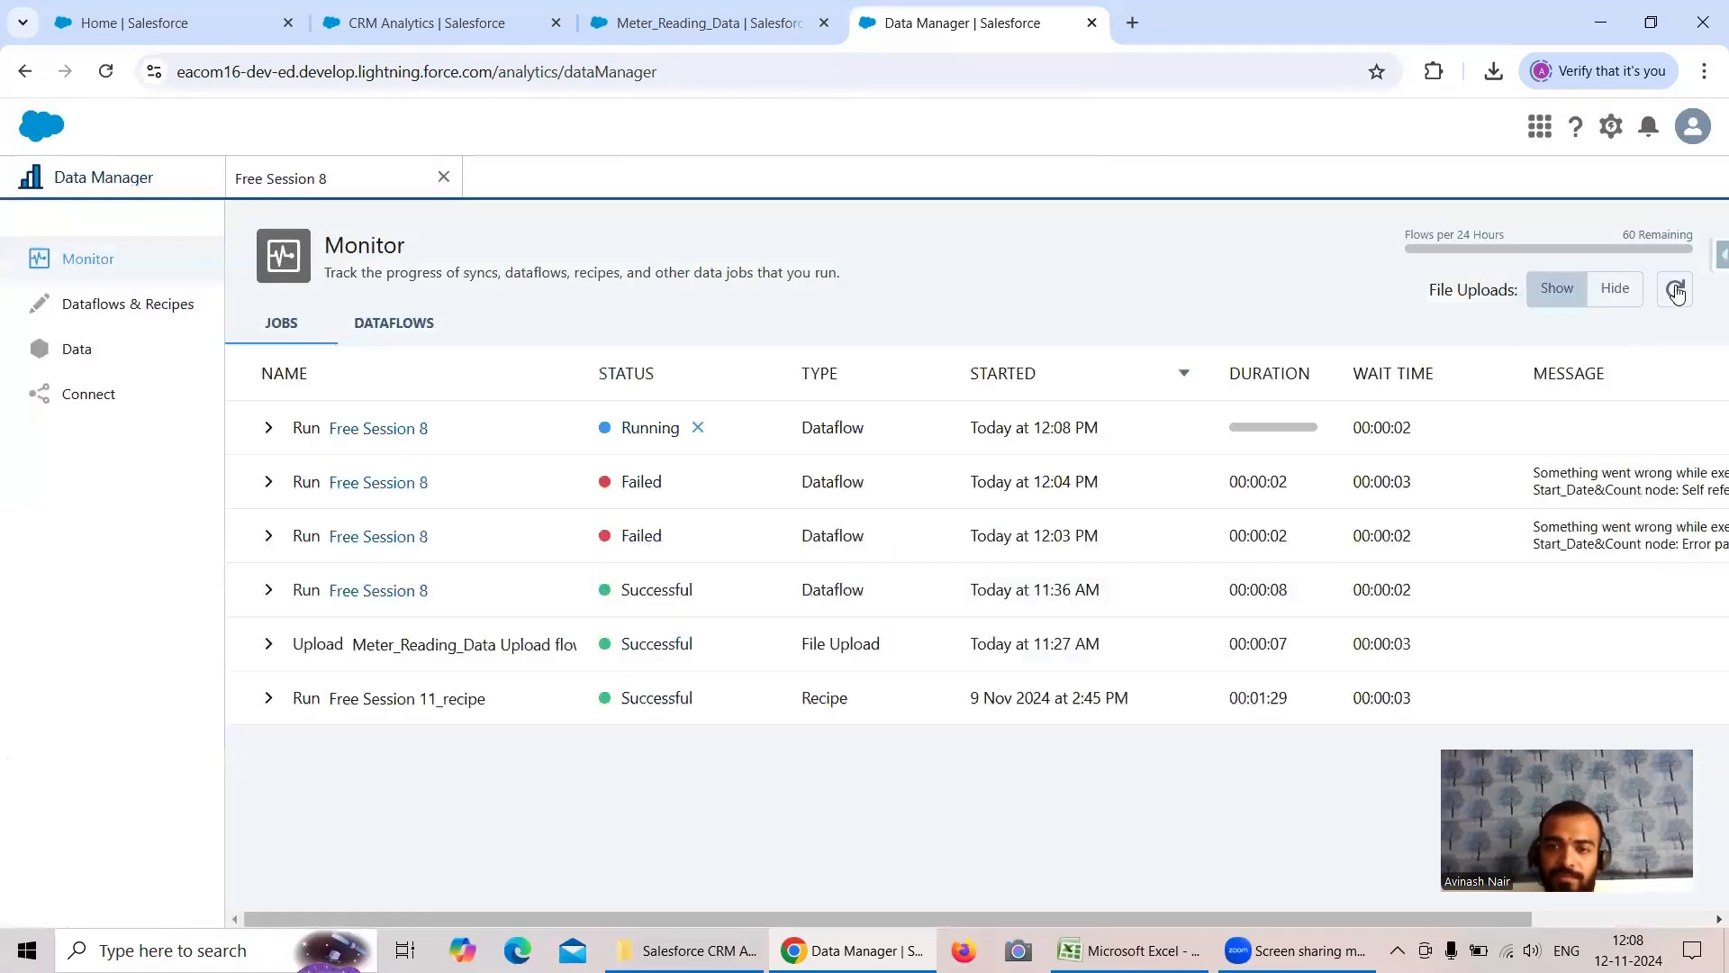
click(1675, 290)
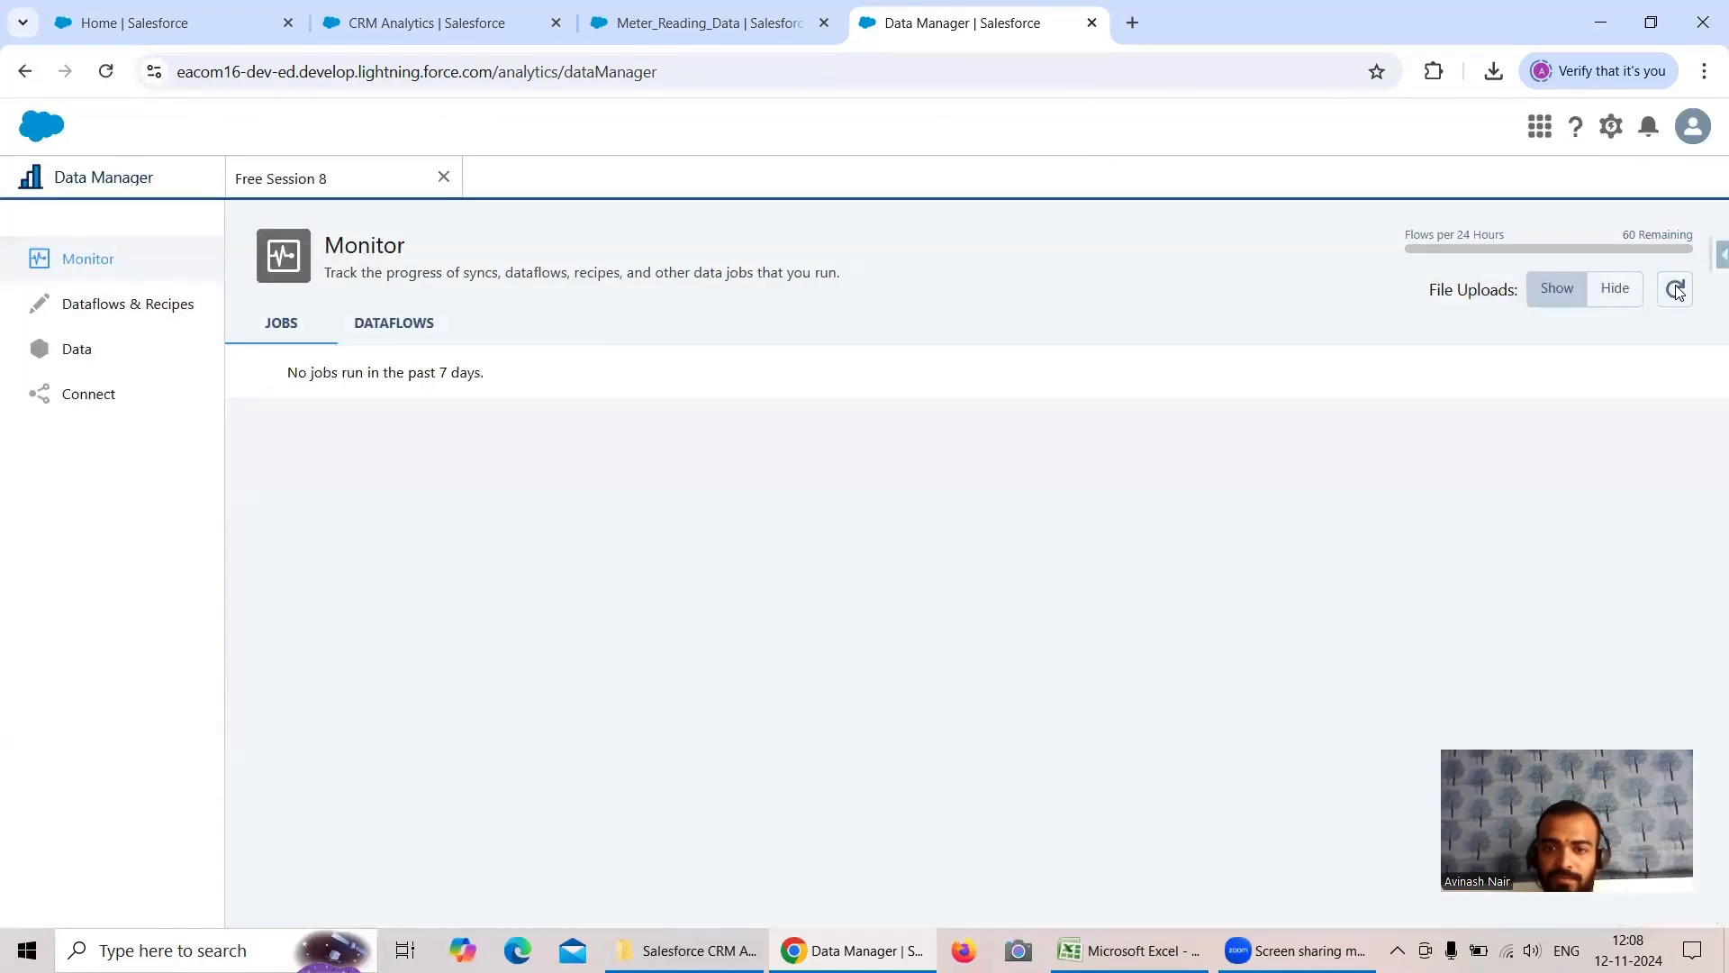
click(1675, 290)
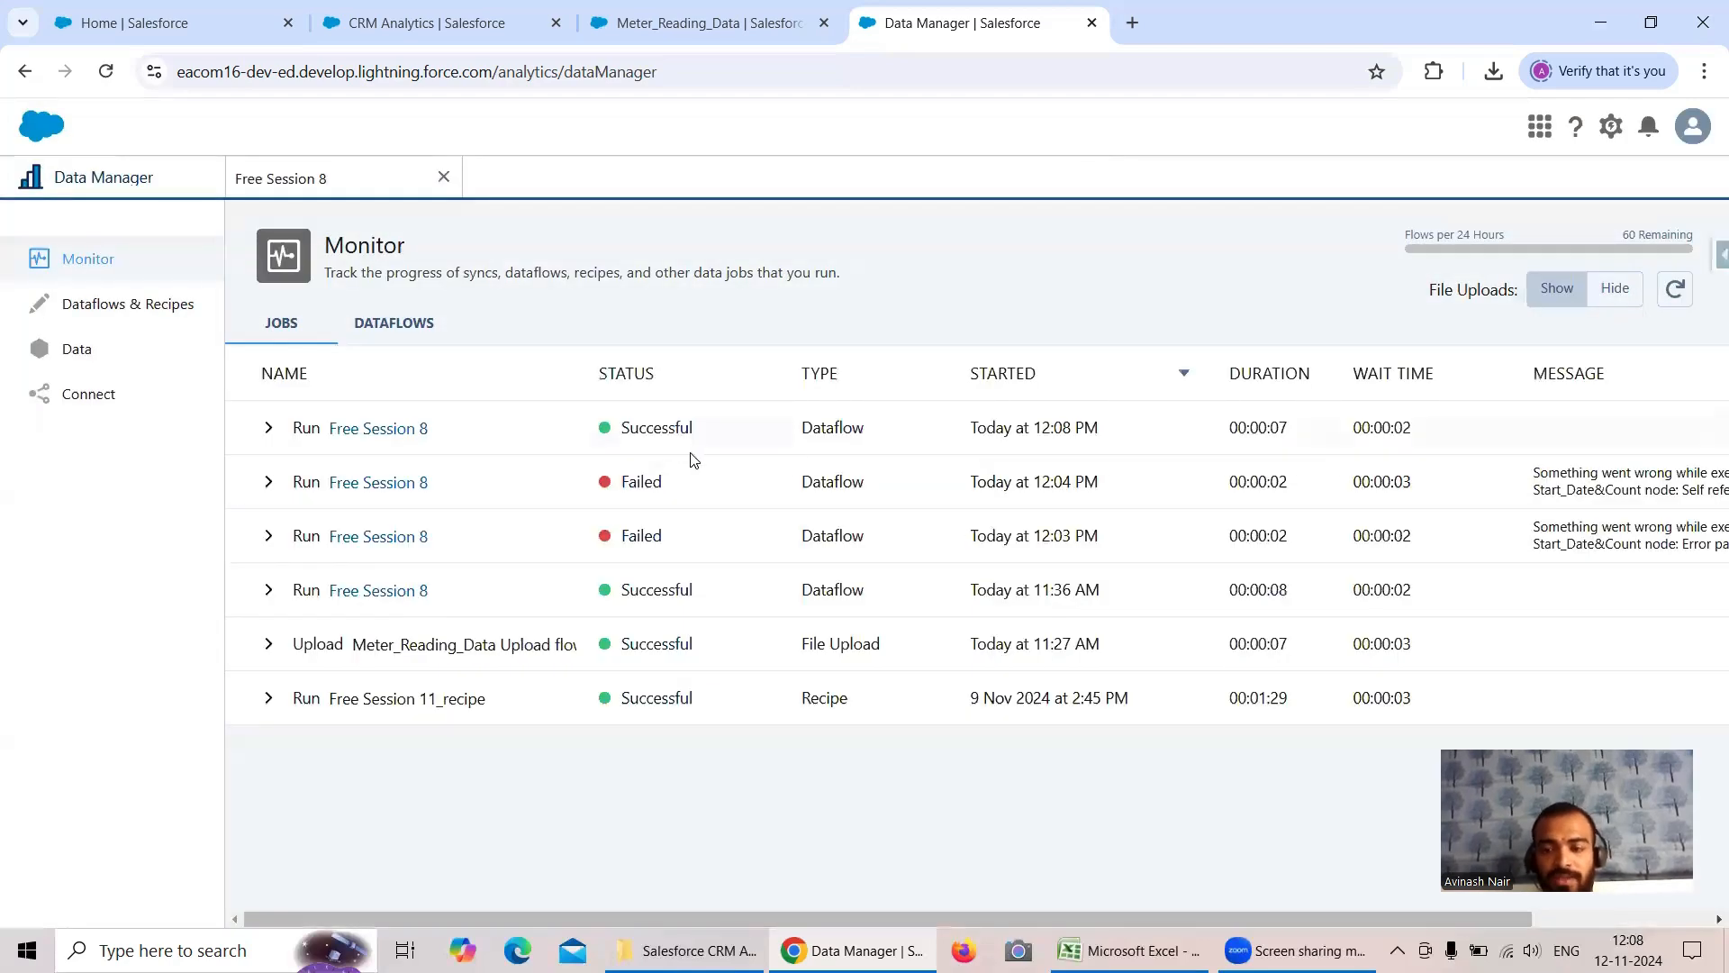
- Switch to the CRM Analytics lens and save it as Meter Reading Transformation Lens in the Shared App
click(371, 25)
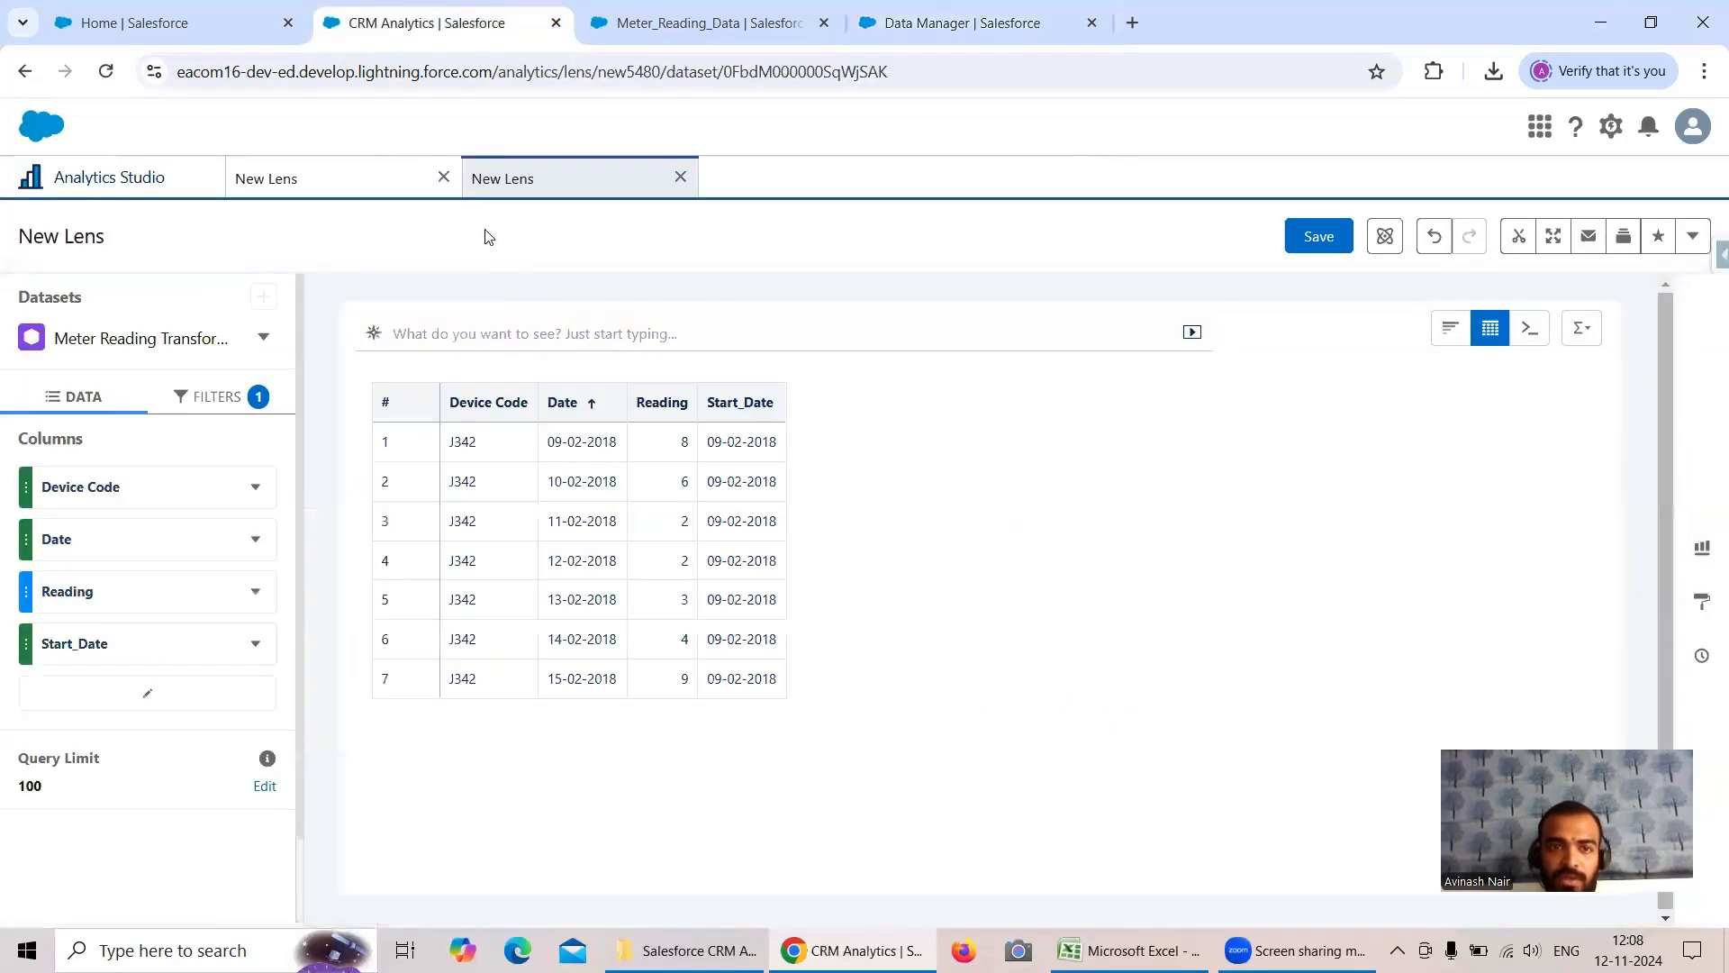
click(1321, 238)
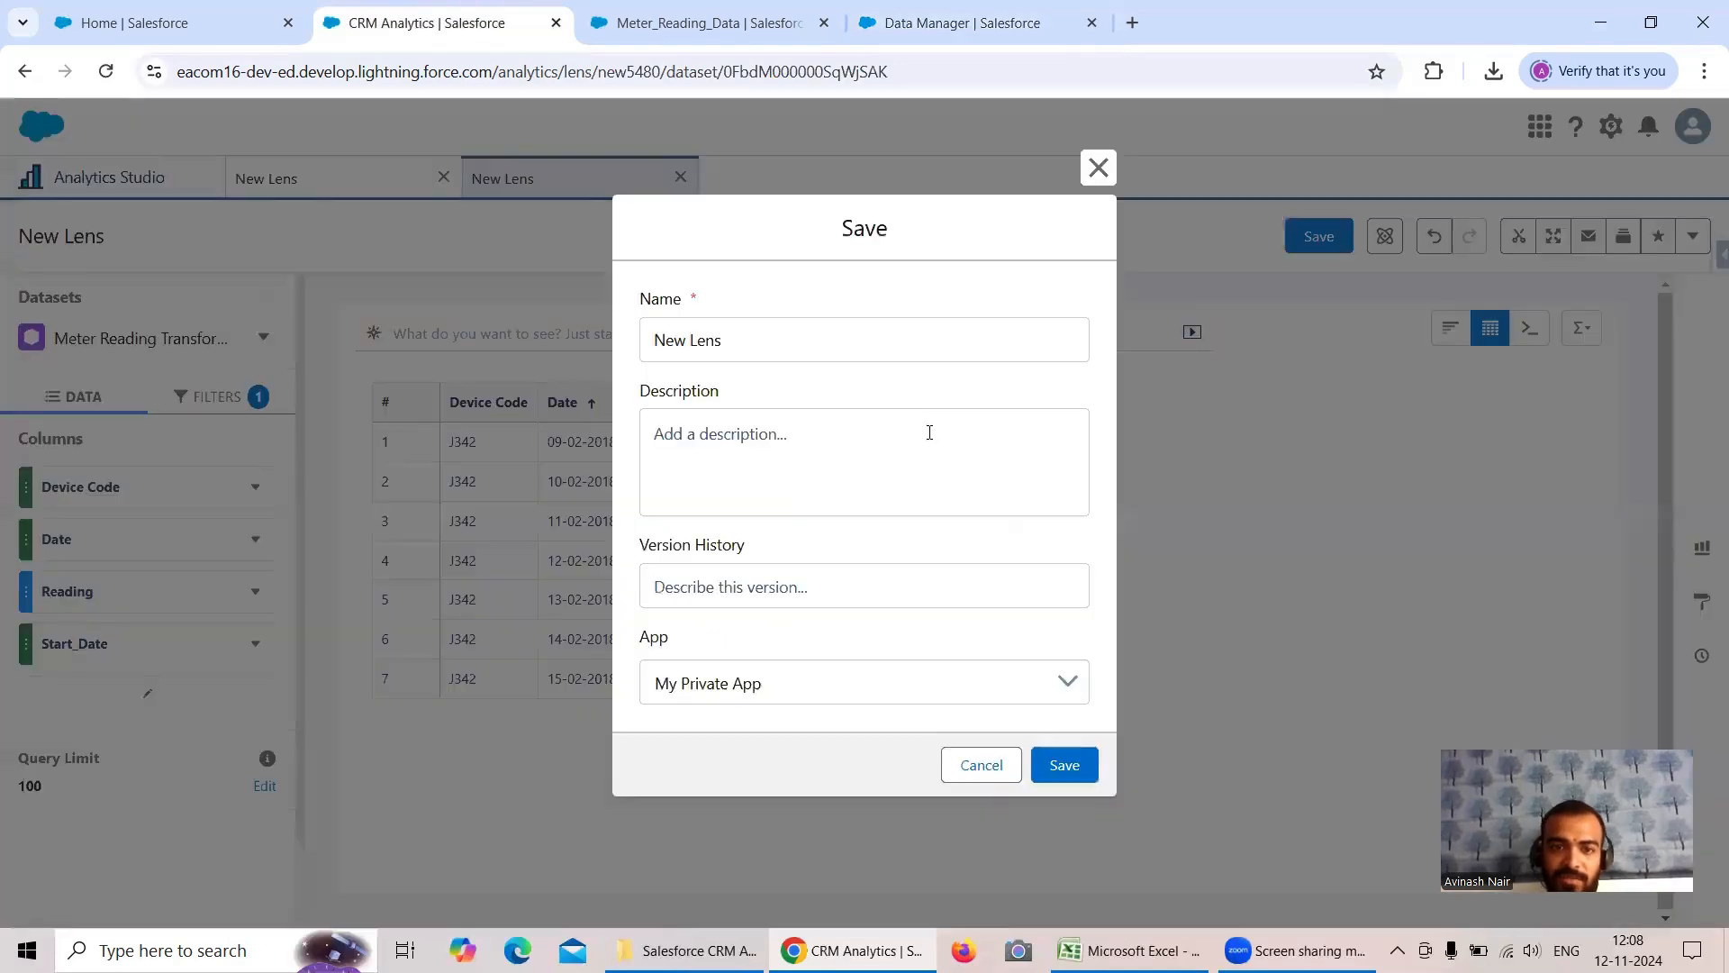
drag(750, 335, 622, 349)
text(M)
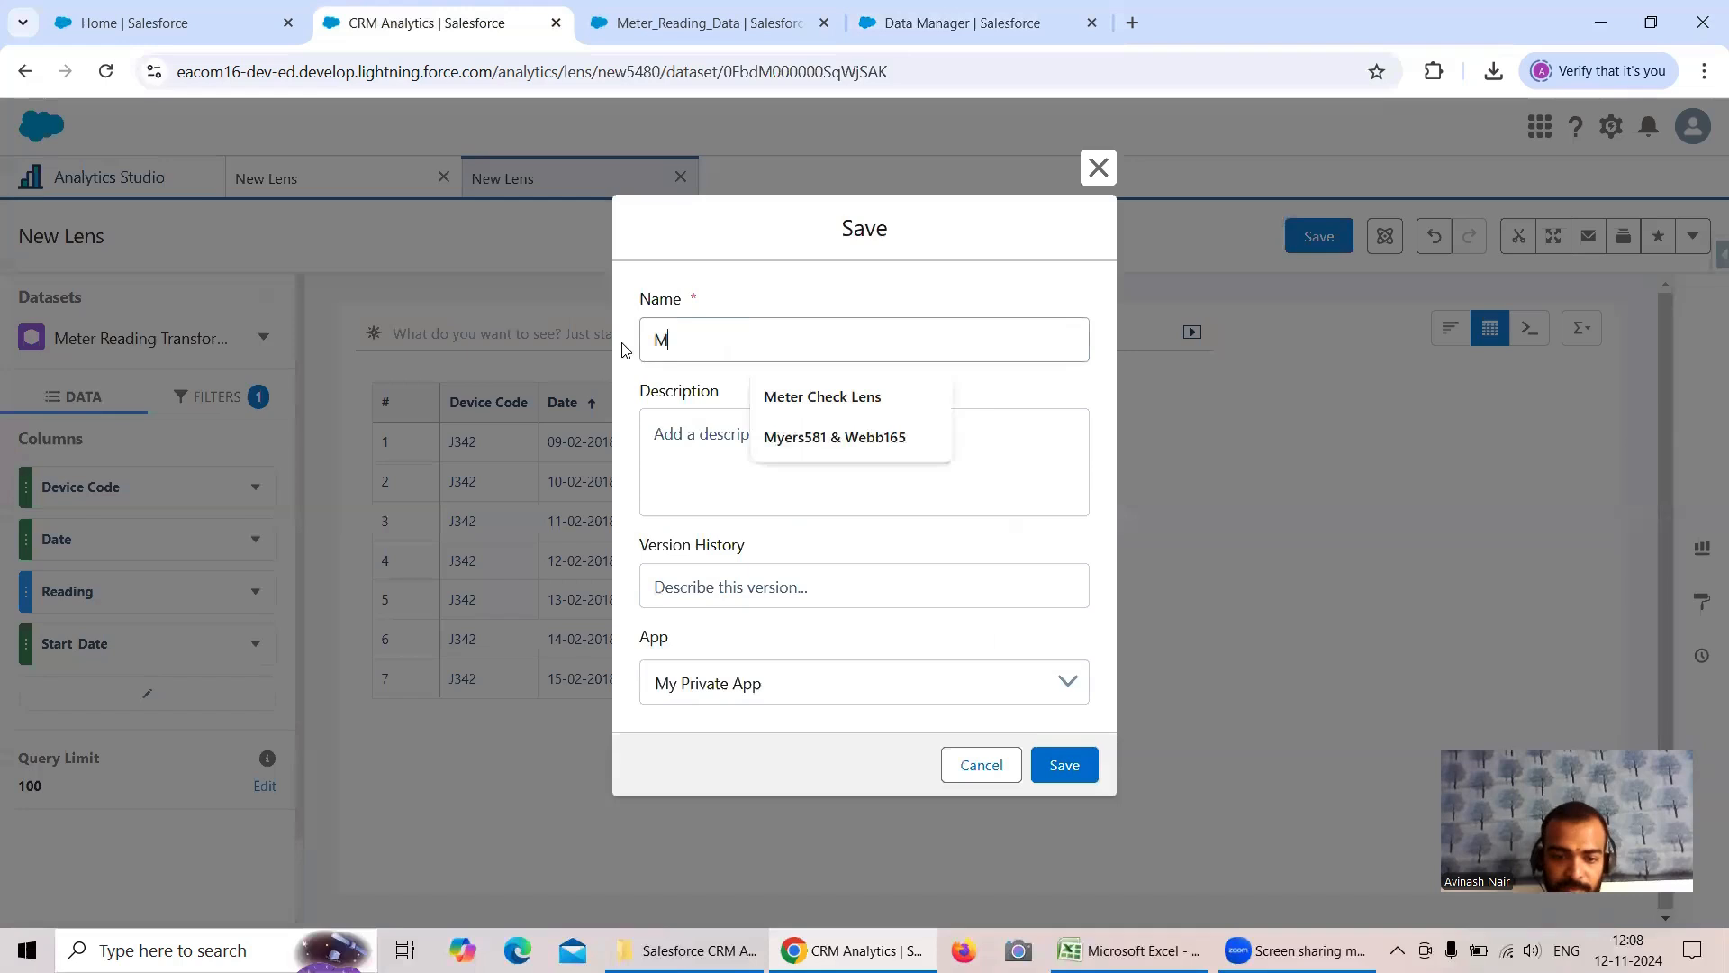
text(eter Reading Transformation )
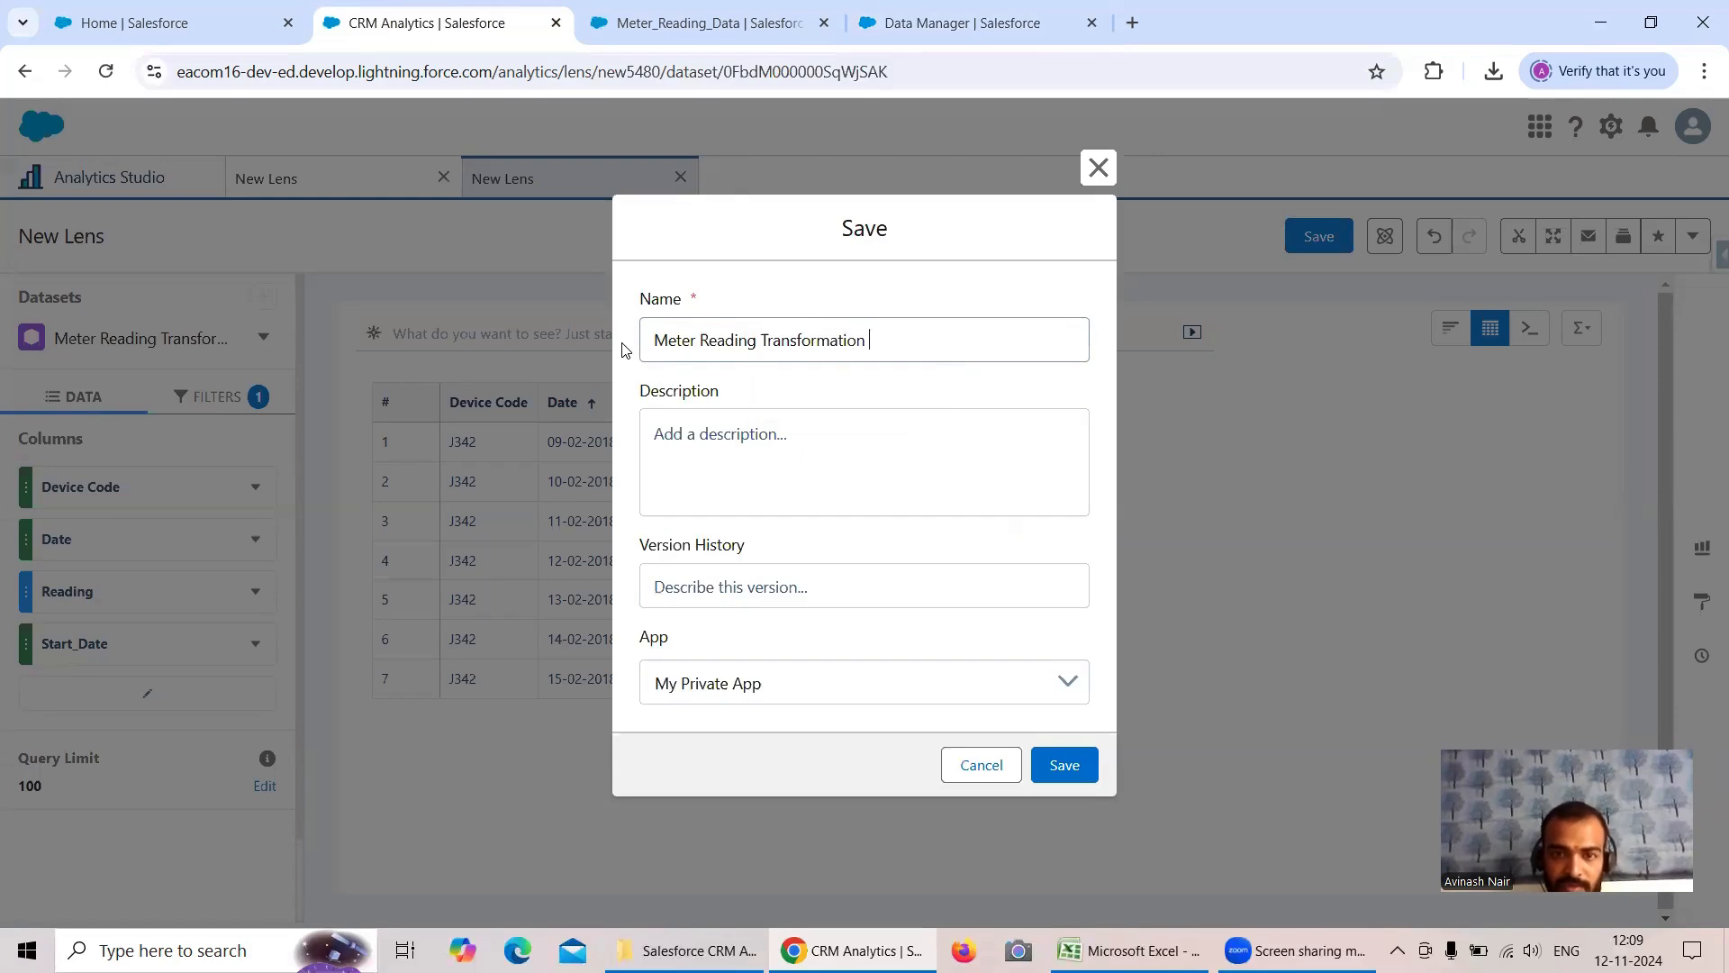
text(Lens)
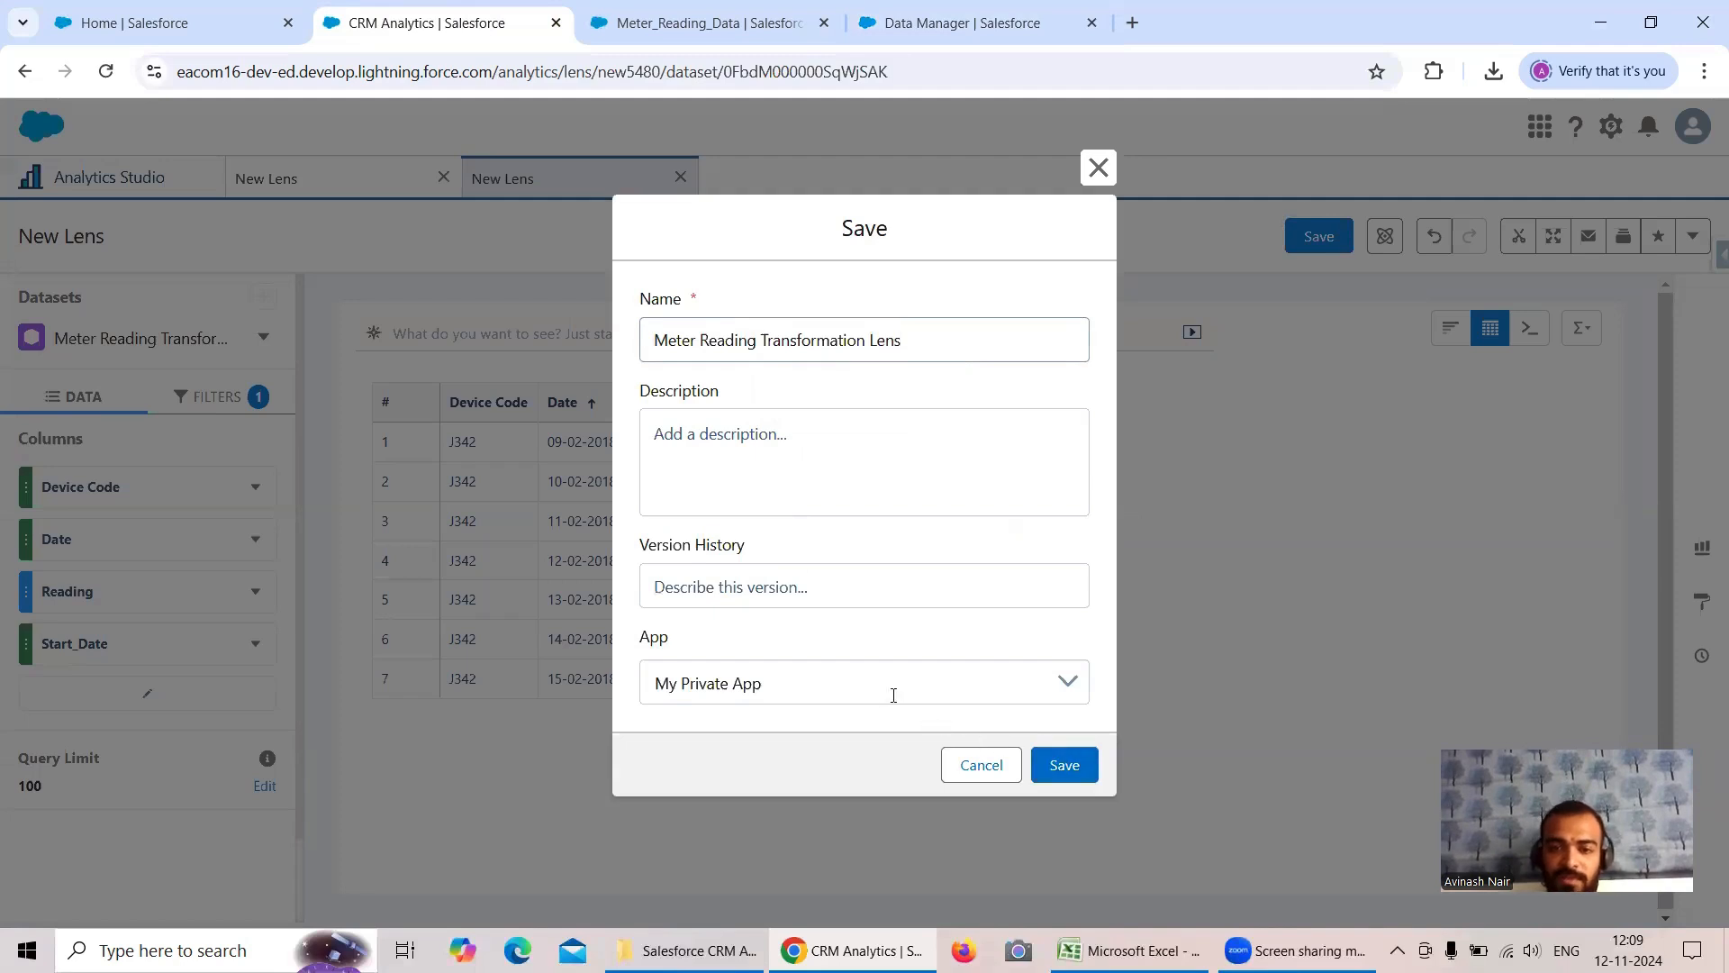
click(864, 685)
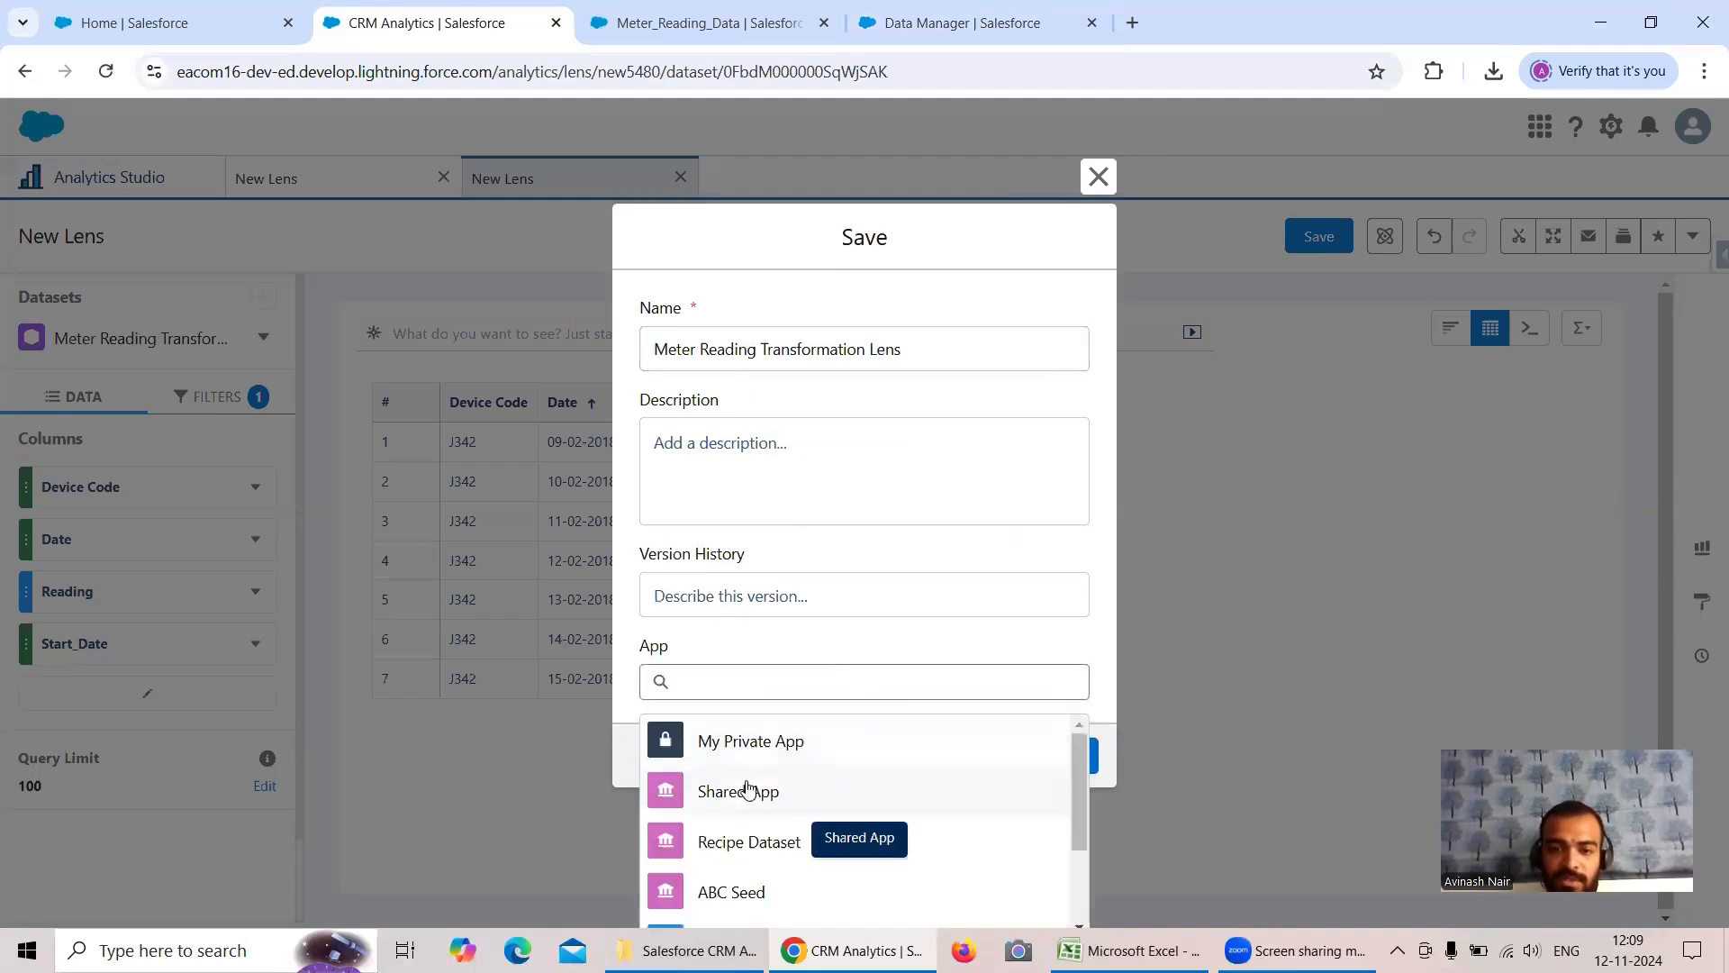
click(741, 789)
click(1049, 771)
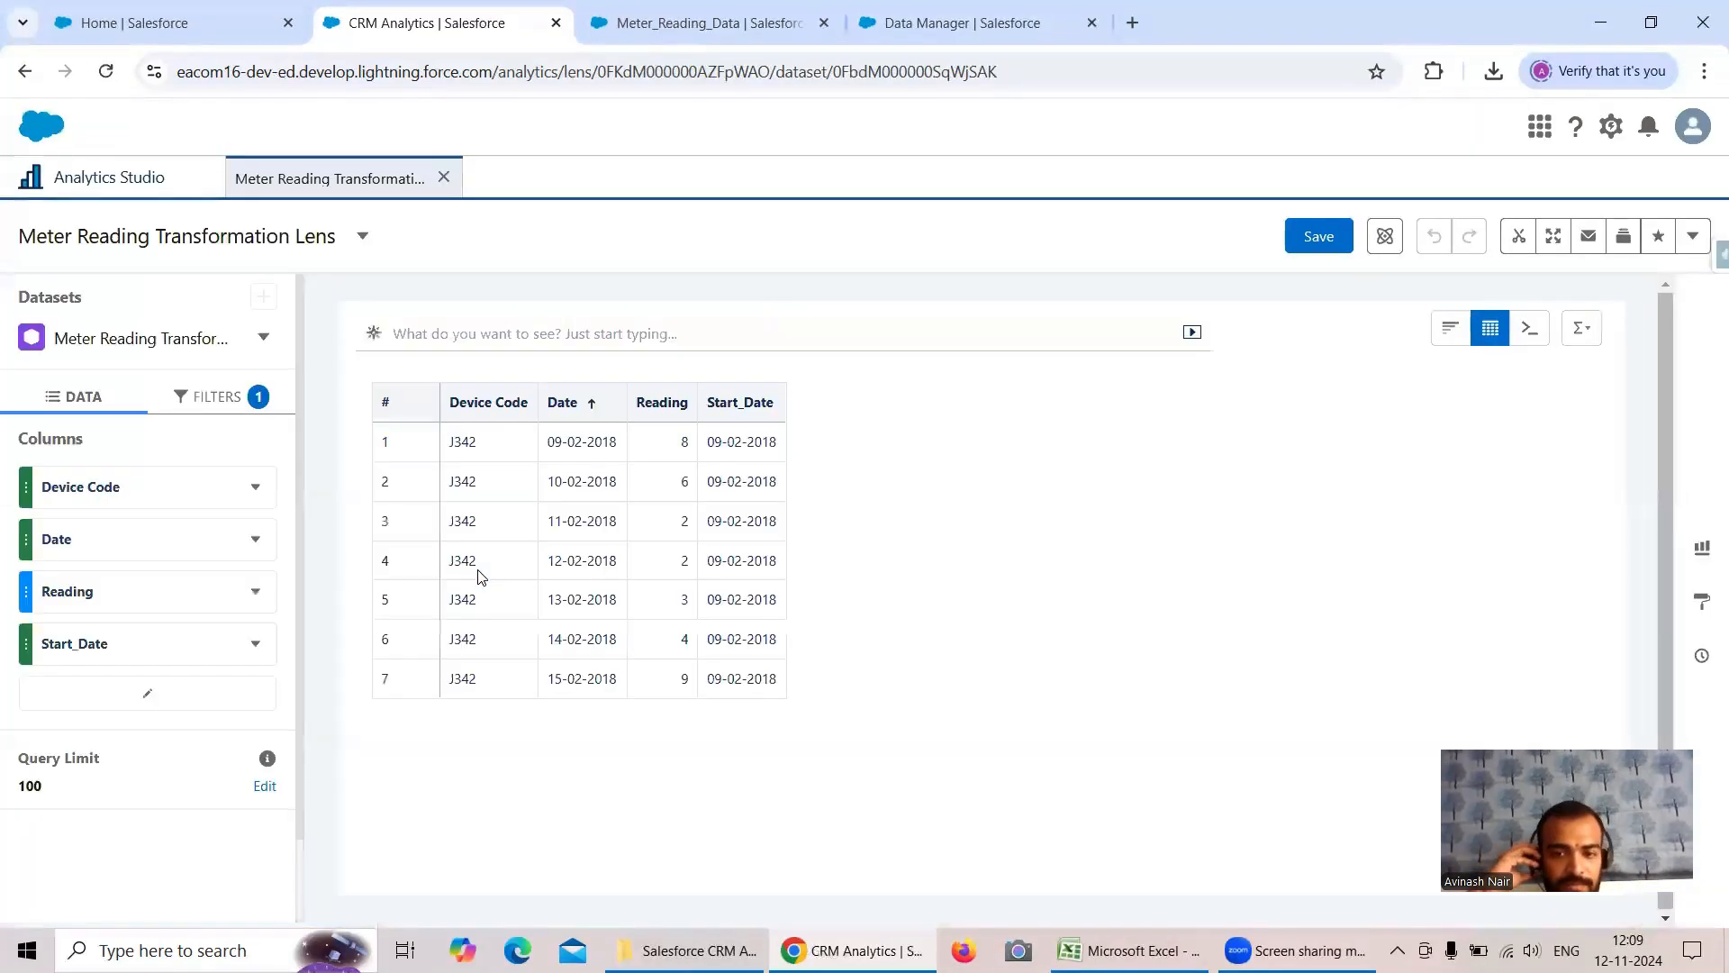
- Add the Count_Of_Readings measure as a column in the Meter Reading Transformation Lens table
click(183, 705)
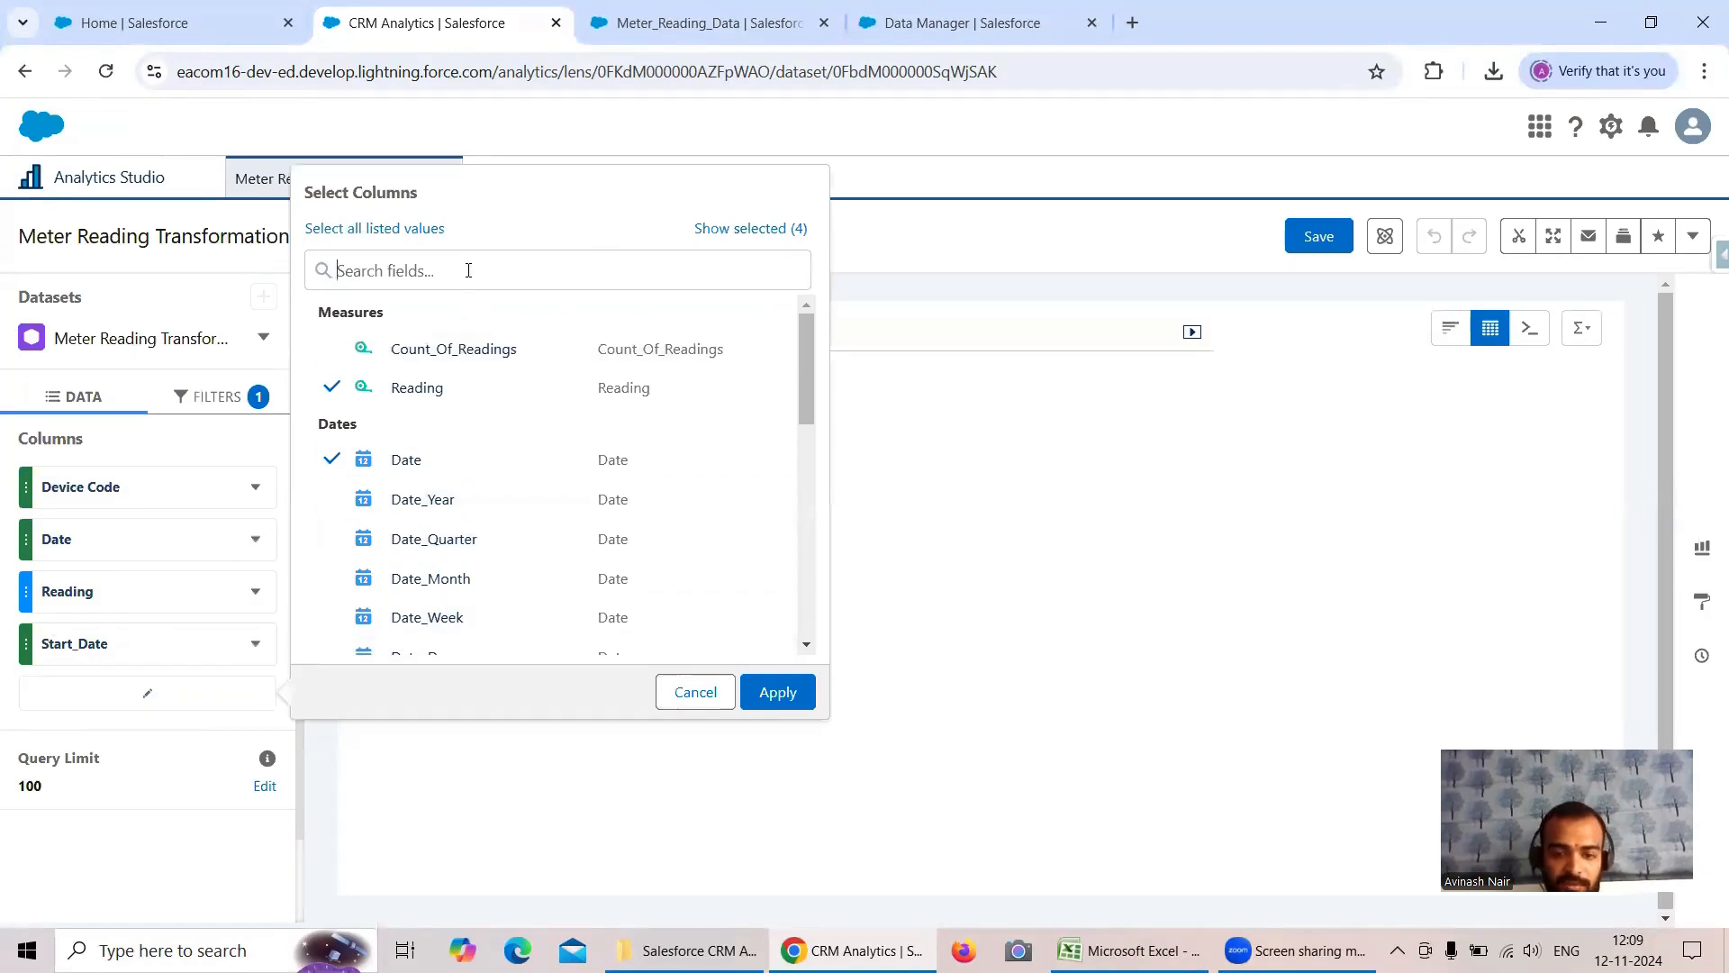
text(Cou)
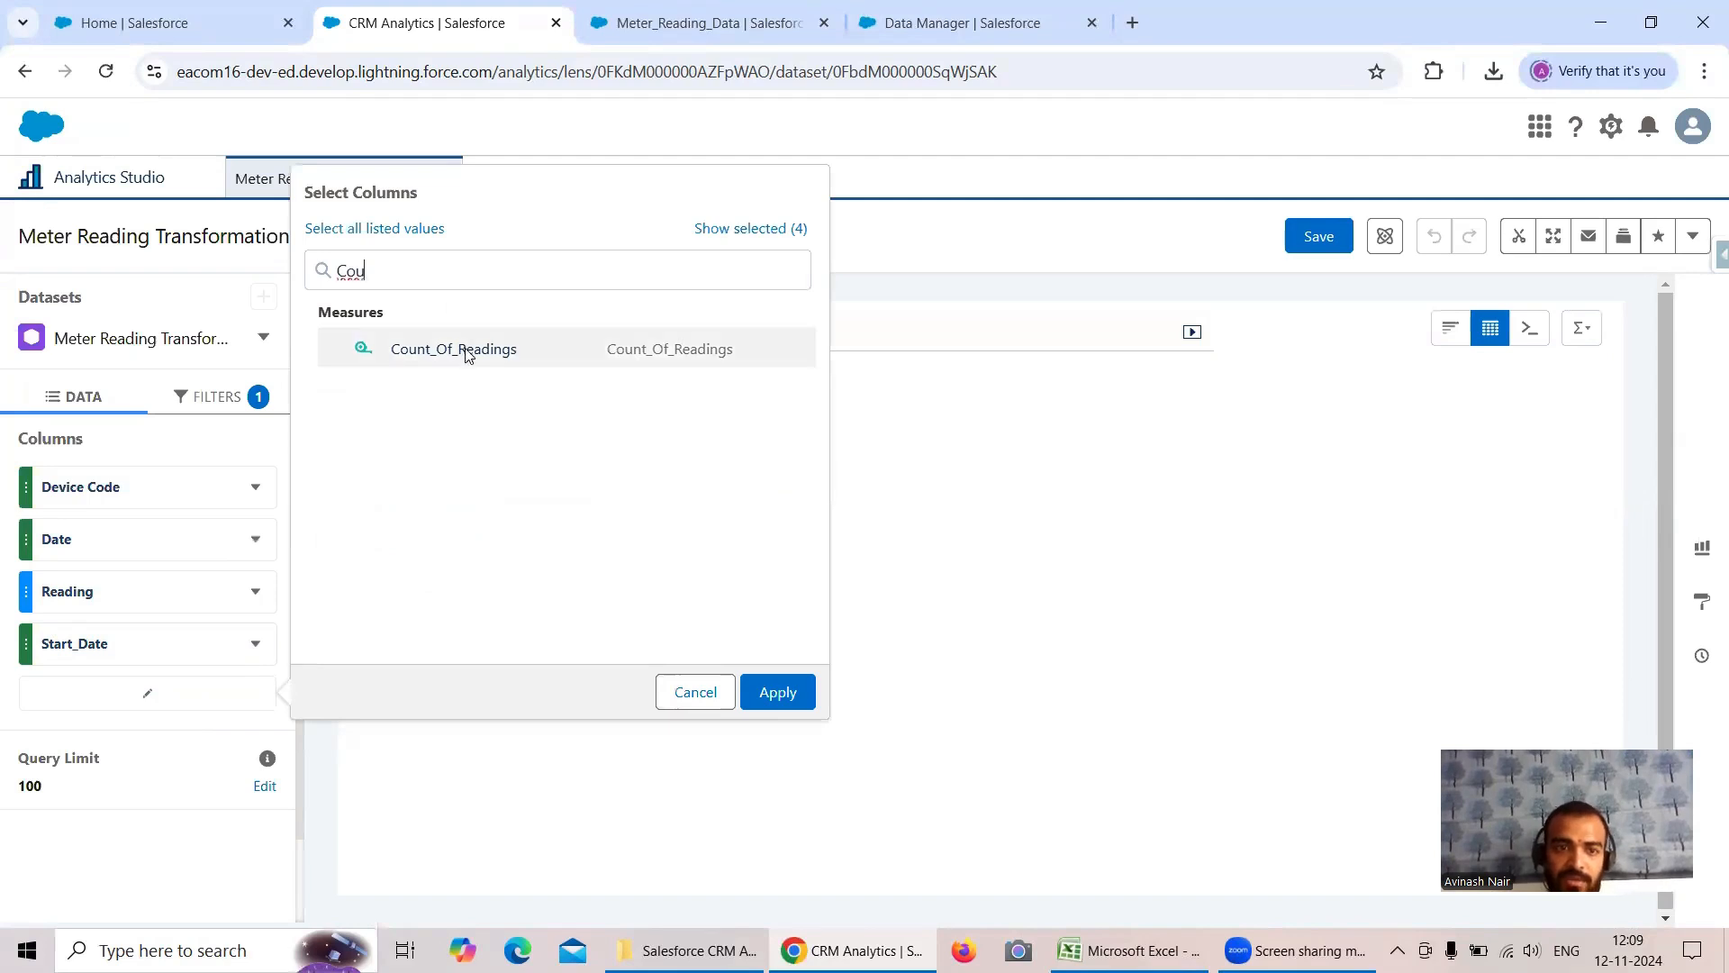
click(468, 353)
click(774, 694)
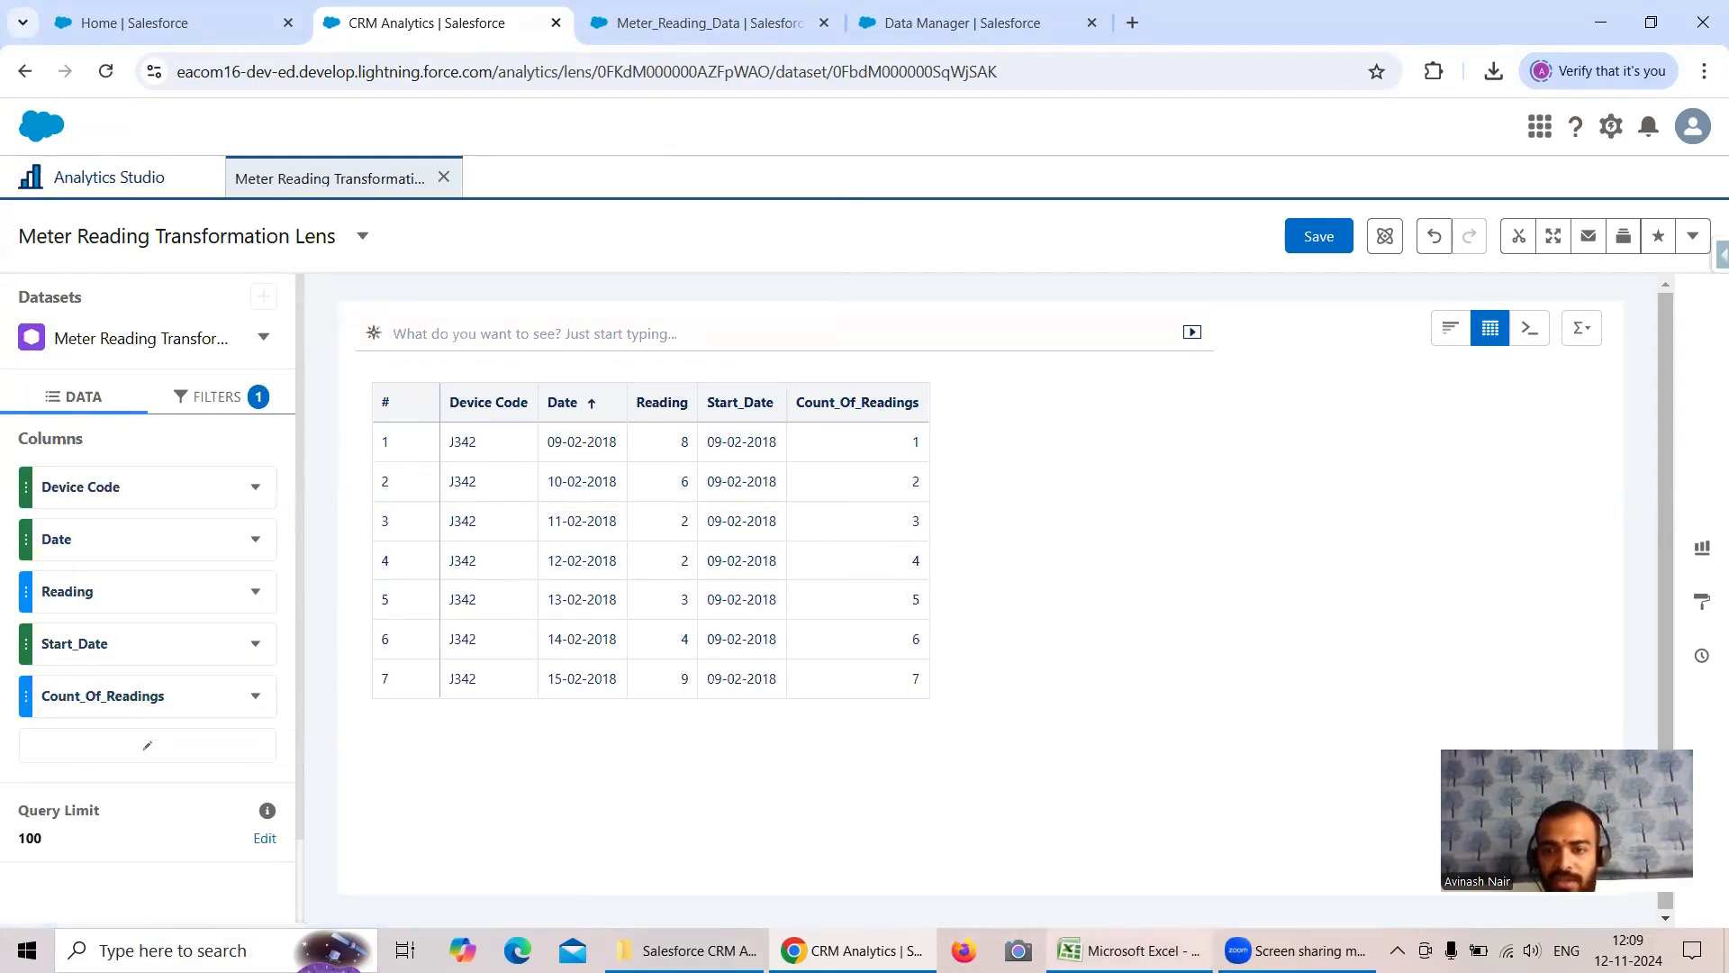
- Compare the lens's Count_Of_Readings values for device J342 with the expected counts in Sheet1 of the Excel workbook
click(1132, 950)
drag(475, 450, 487, 581)
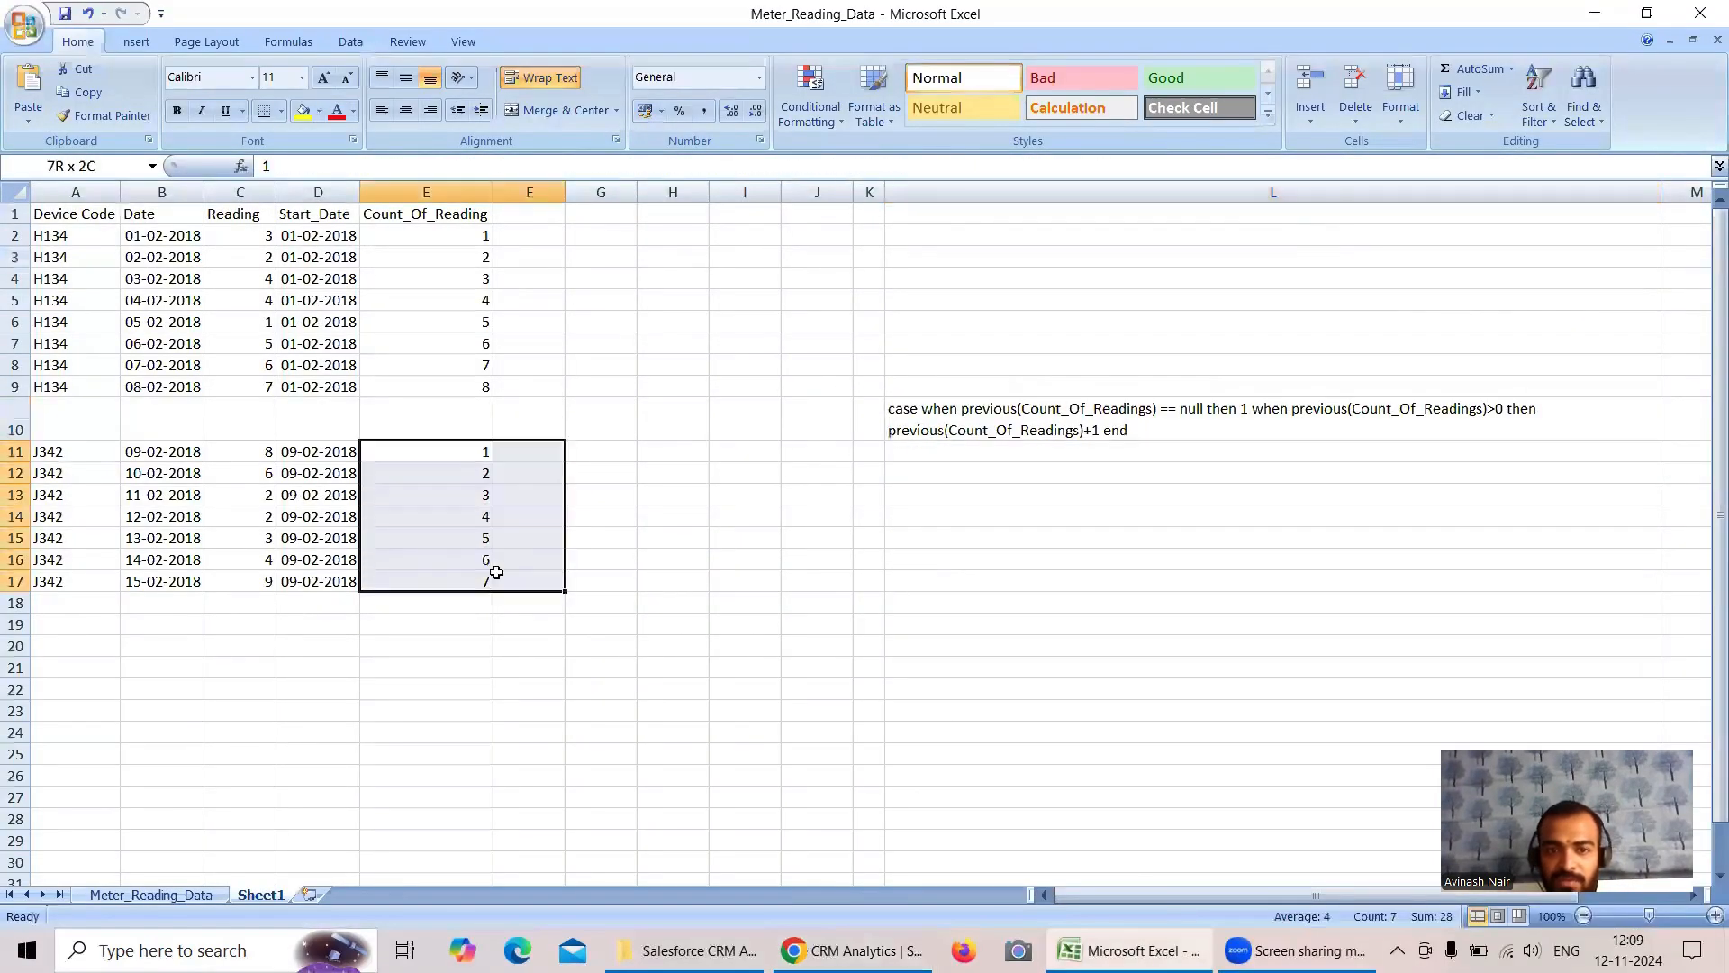
click(851, 951)
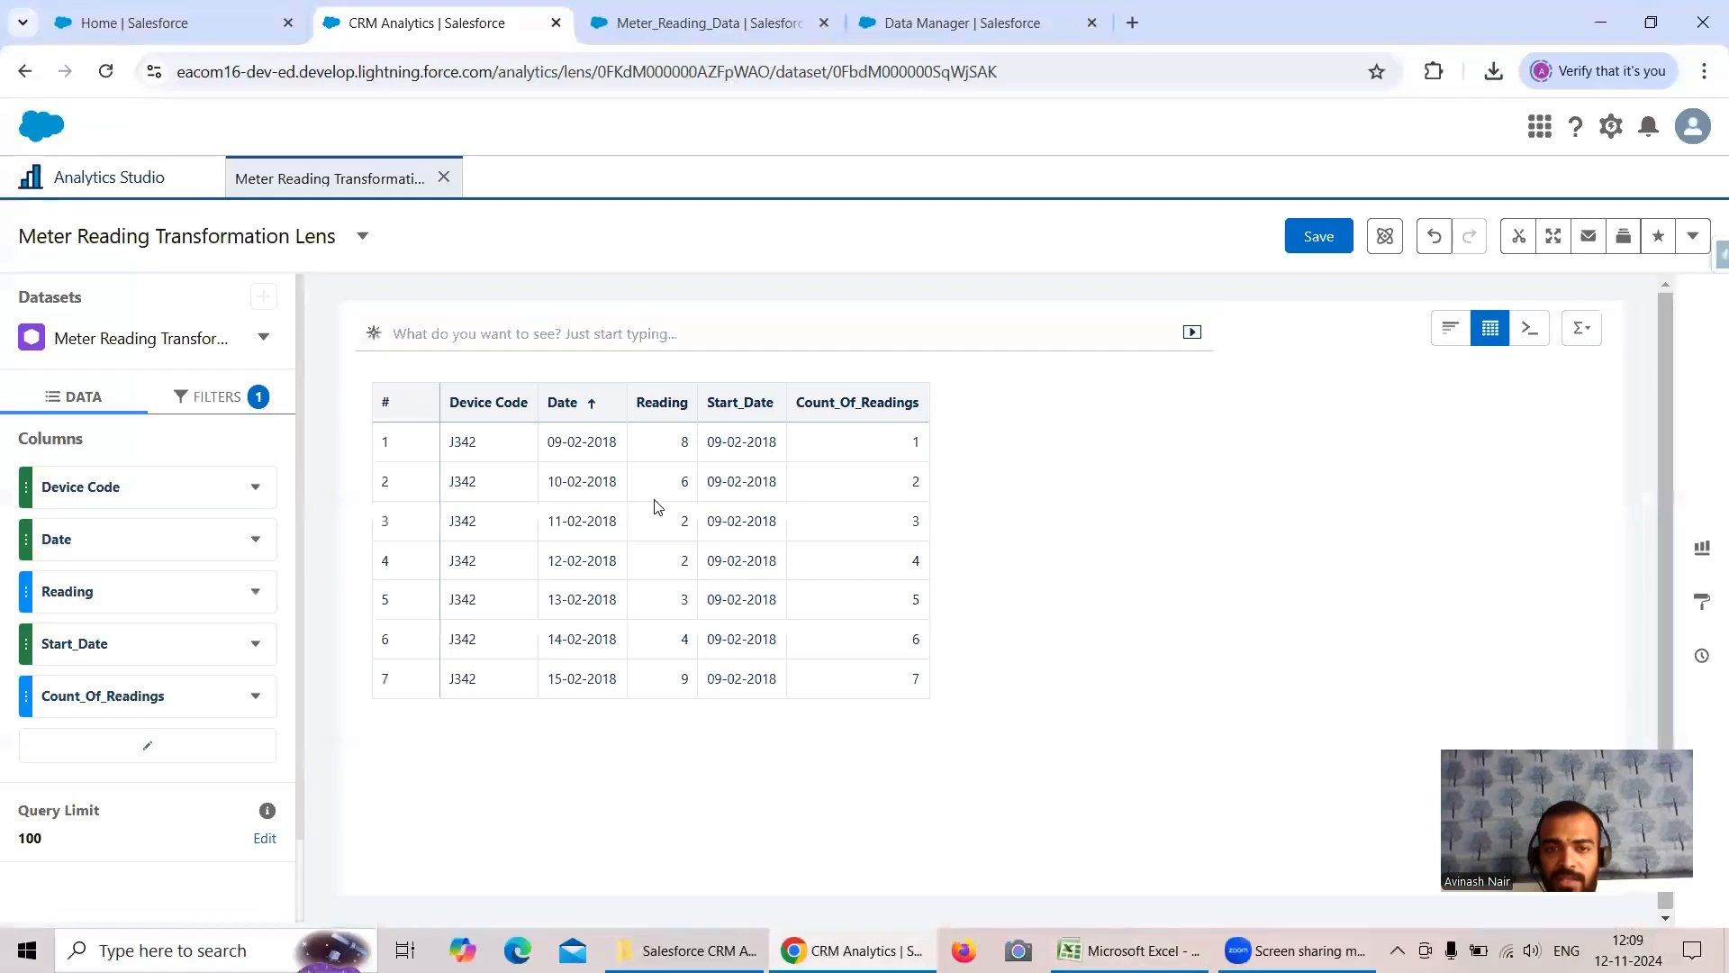
- Change the lens's Device Code filter from J342 to H134 and apply it
click(204, 397)
click(181, 518)
click(404, 707)
click(368, 756)
click(740, 902)
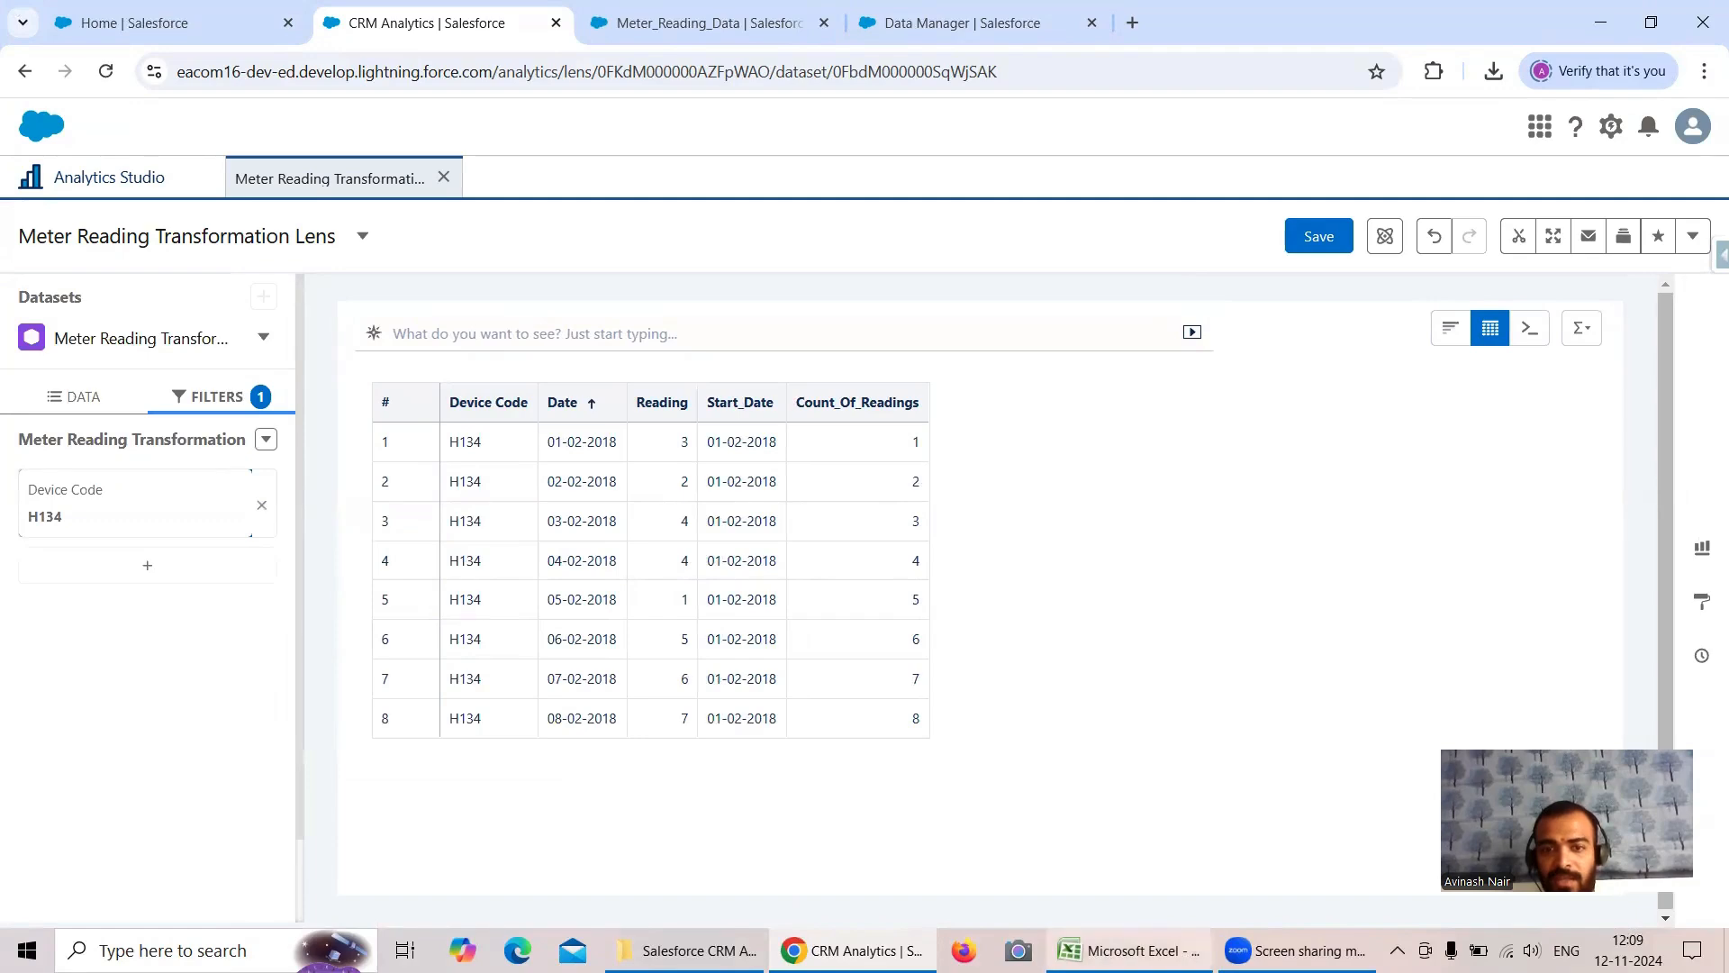
- Compare the lens's Count_Of_Readings values for device H134 with the expected counts in the Excel sheet
click(1130, 951)
drag(471, 255, 493, 389)
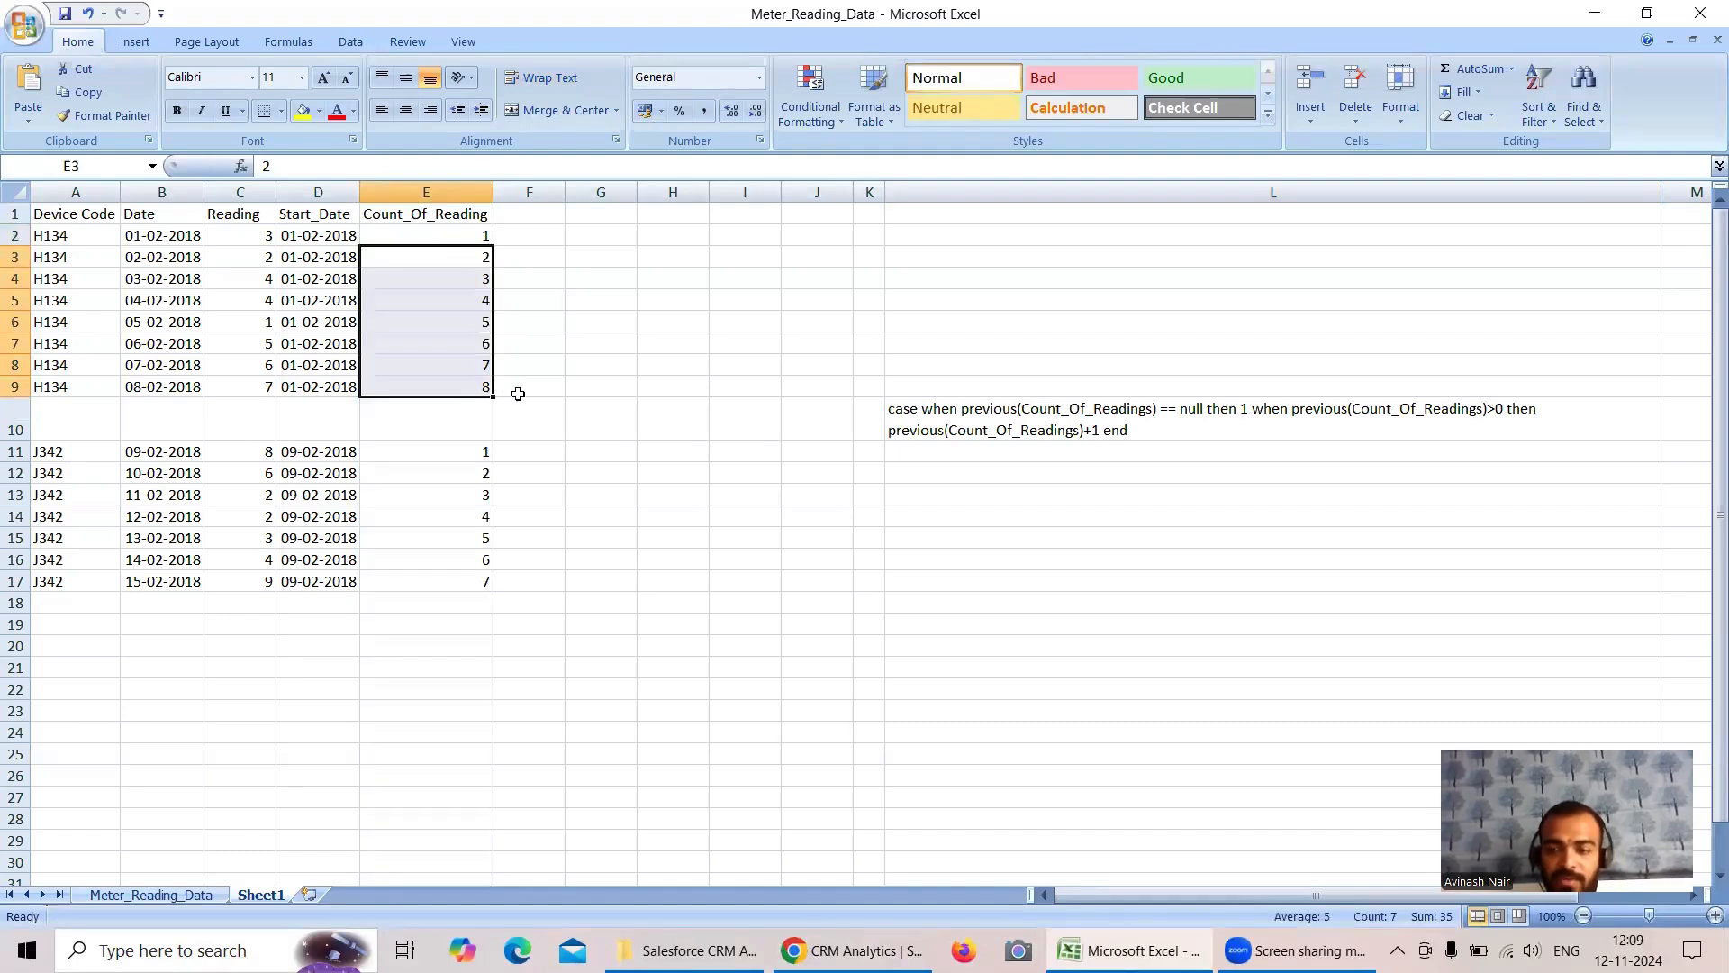
click(842, 950)
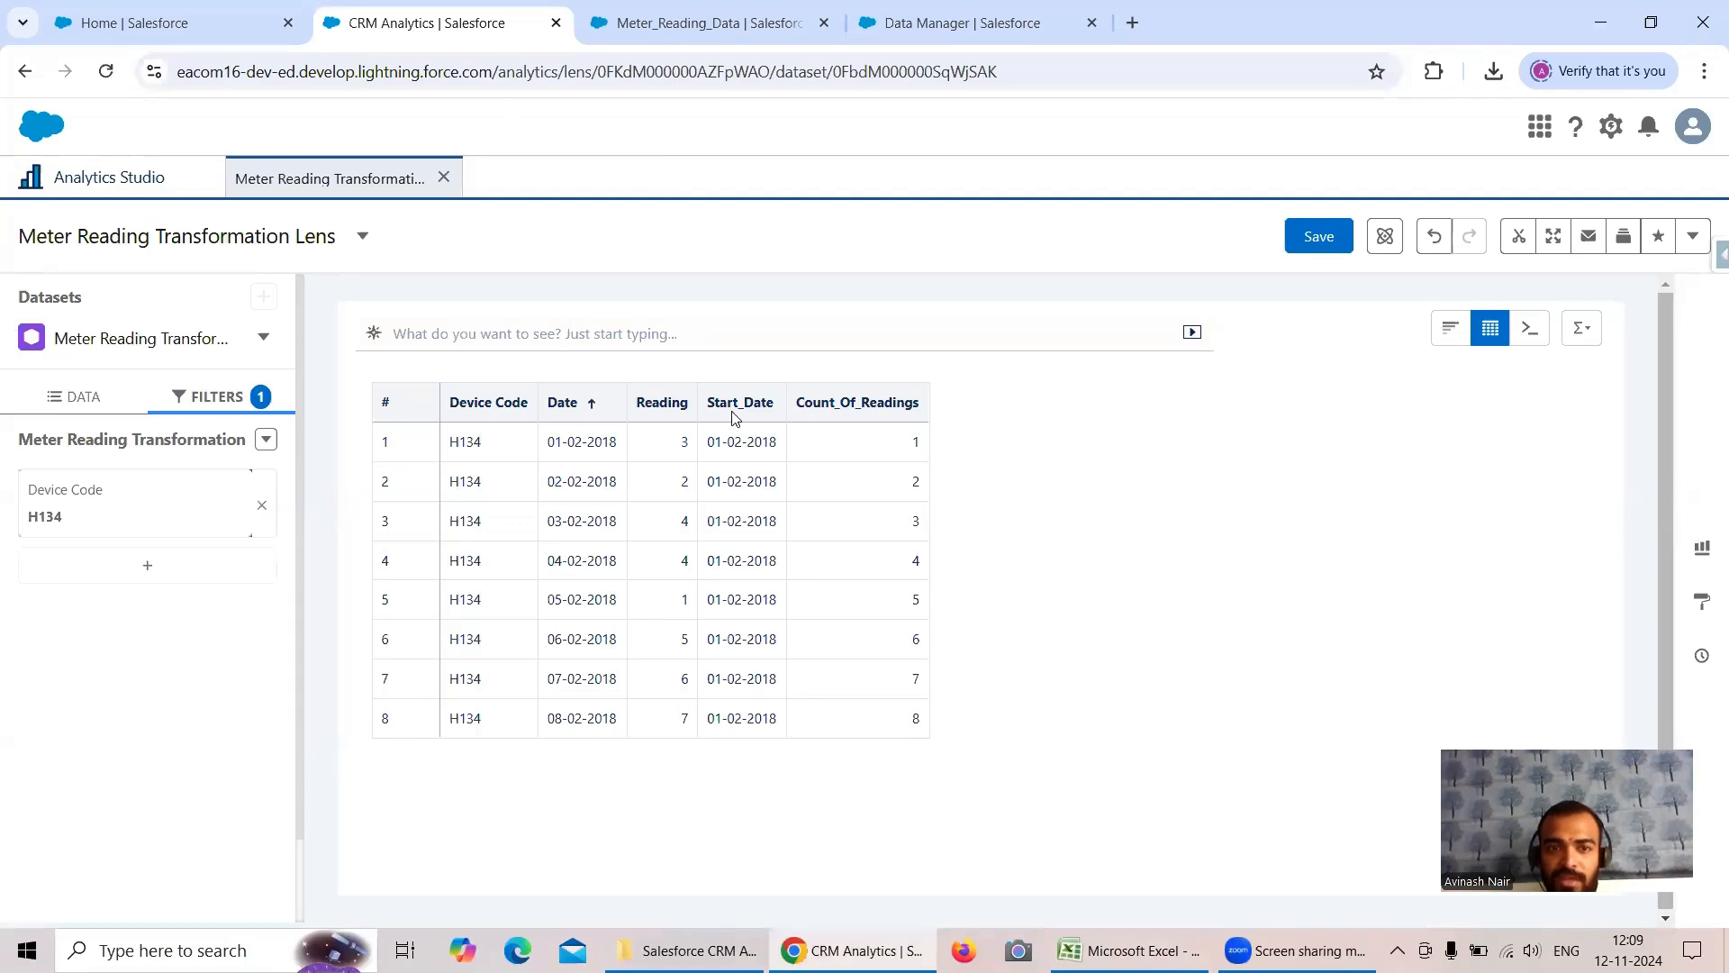
- Save the changes to the Meter Reading Transformation Lens and reopen the Free Session 8 dataflow in Data Manager
click(1310, 238)
click(1064, 765)
click(936, 25)
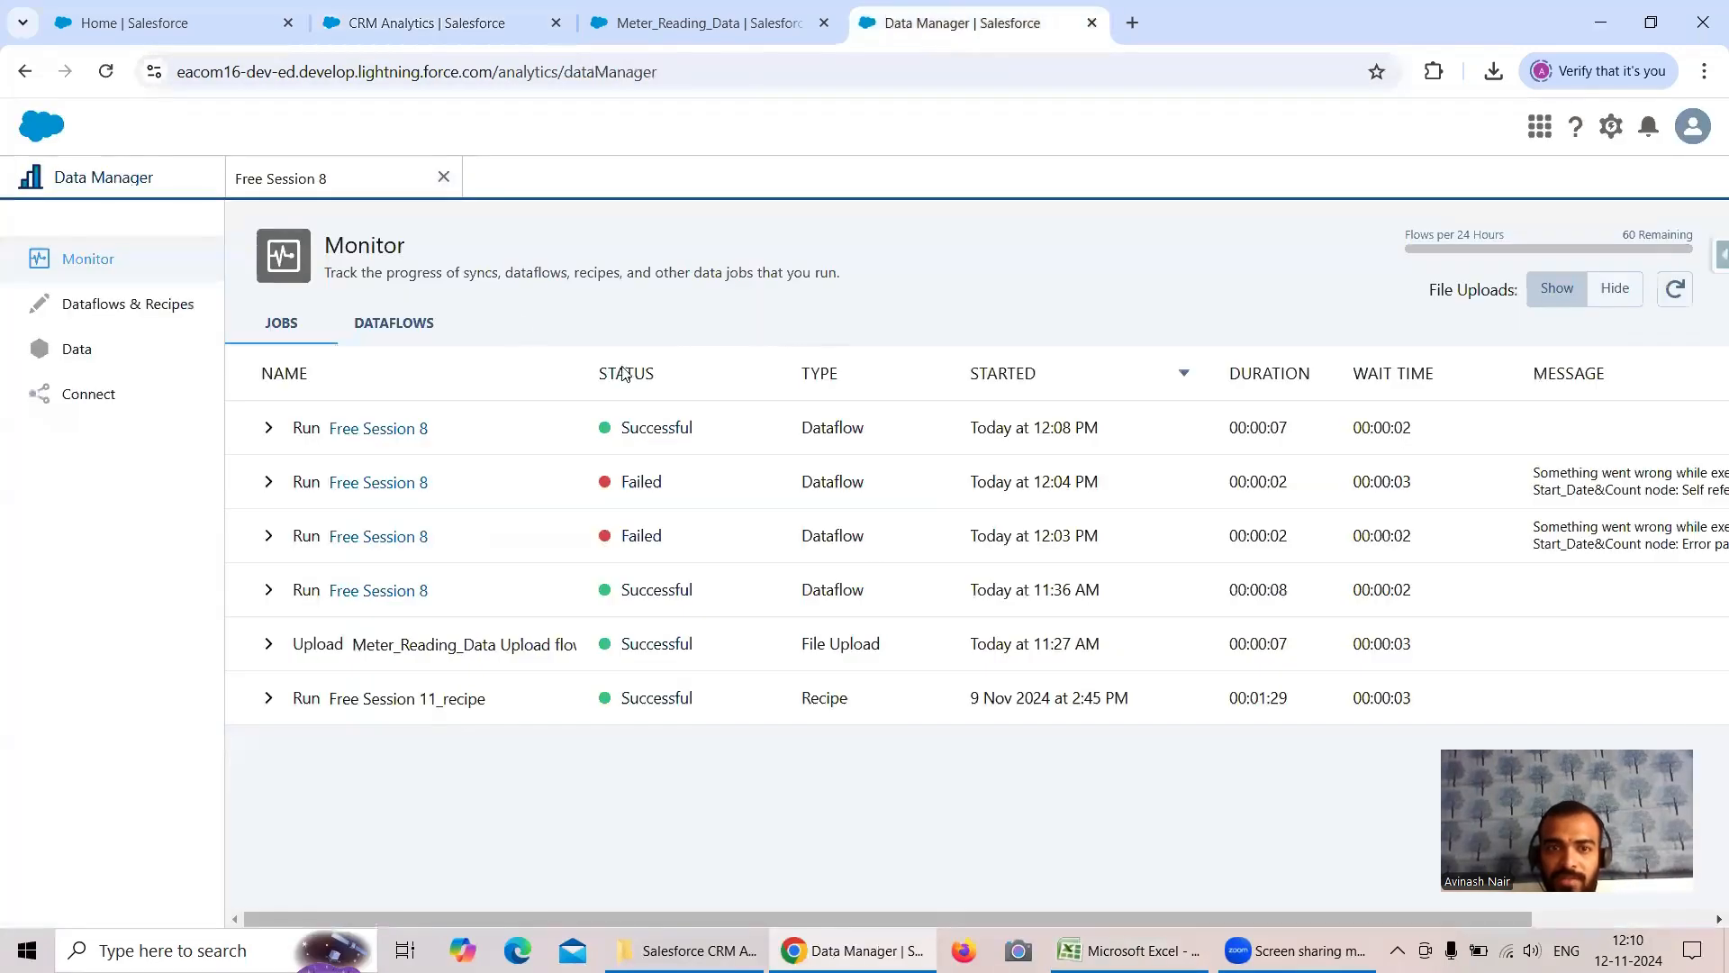
click(297, 178)
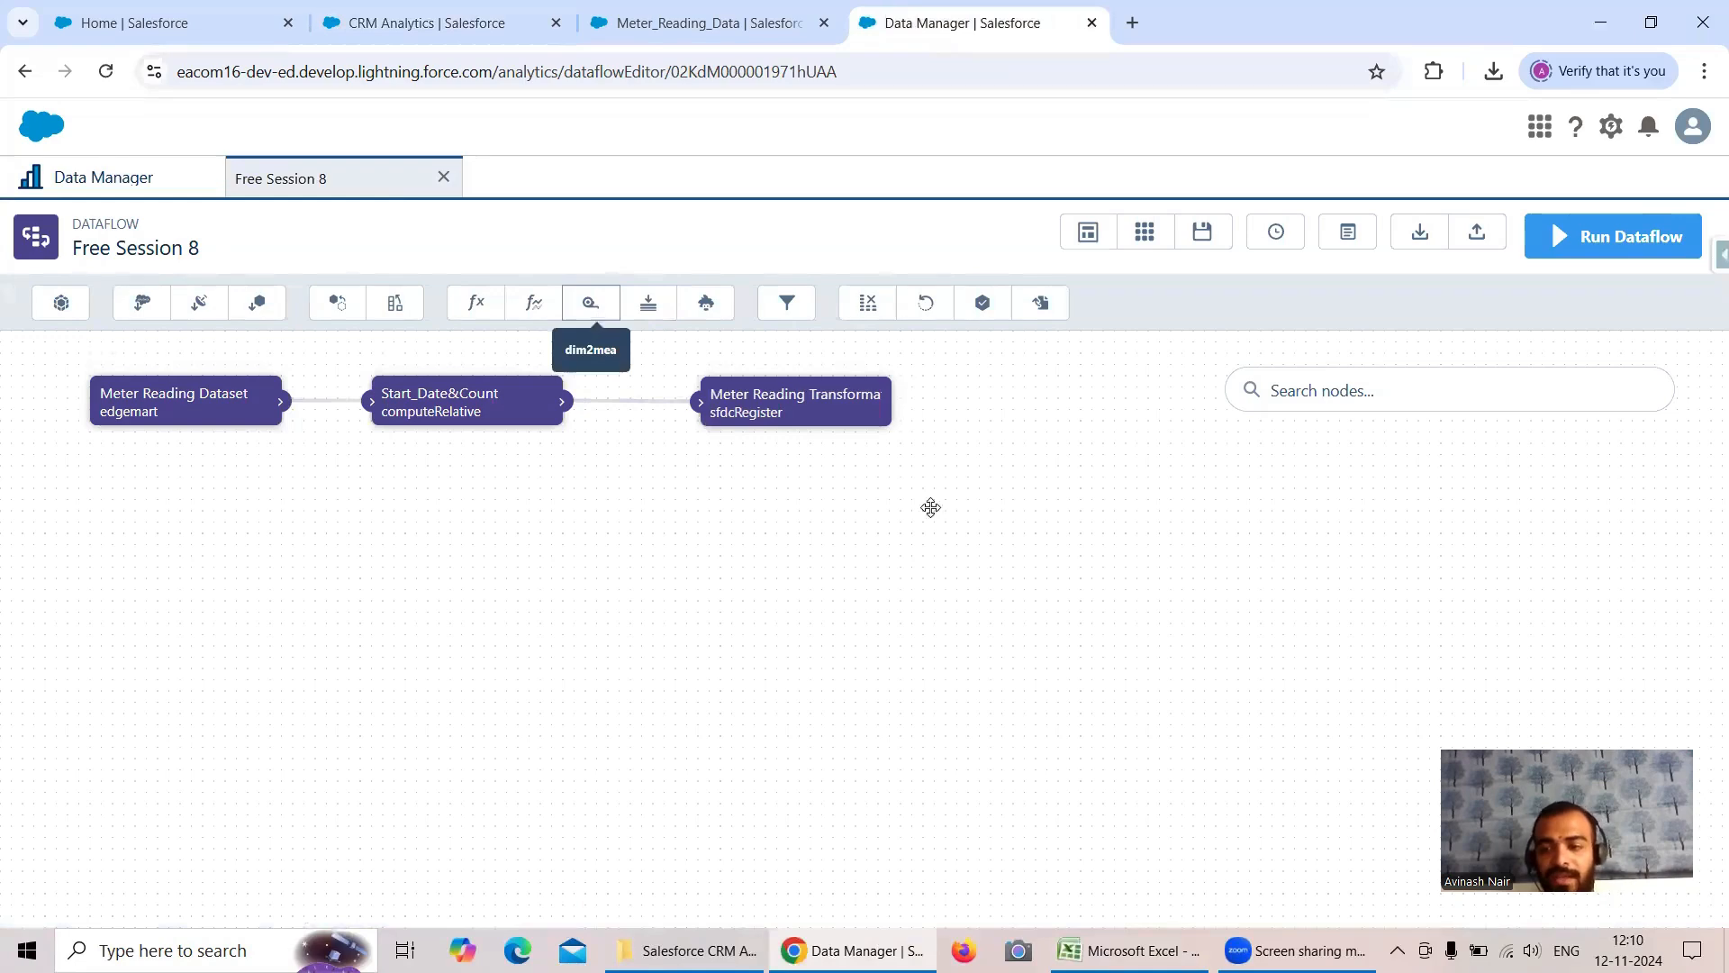
- Review the Start_Date column in Sheet1 of the Excel workbook and return to the dataflow
click(1131, 950)
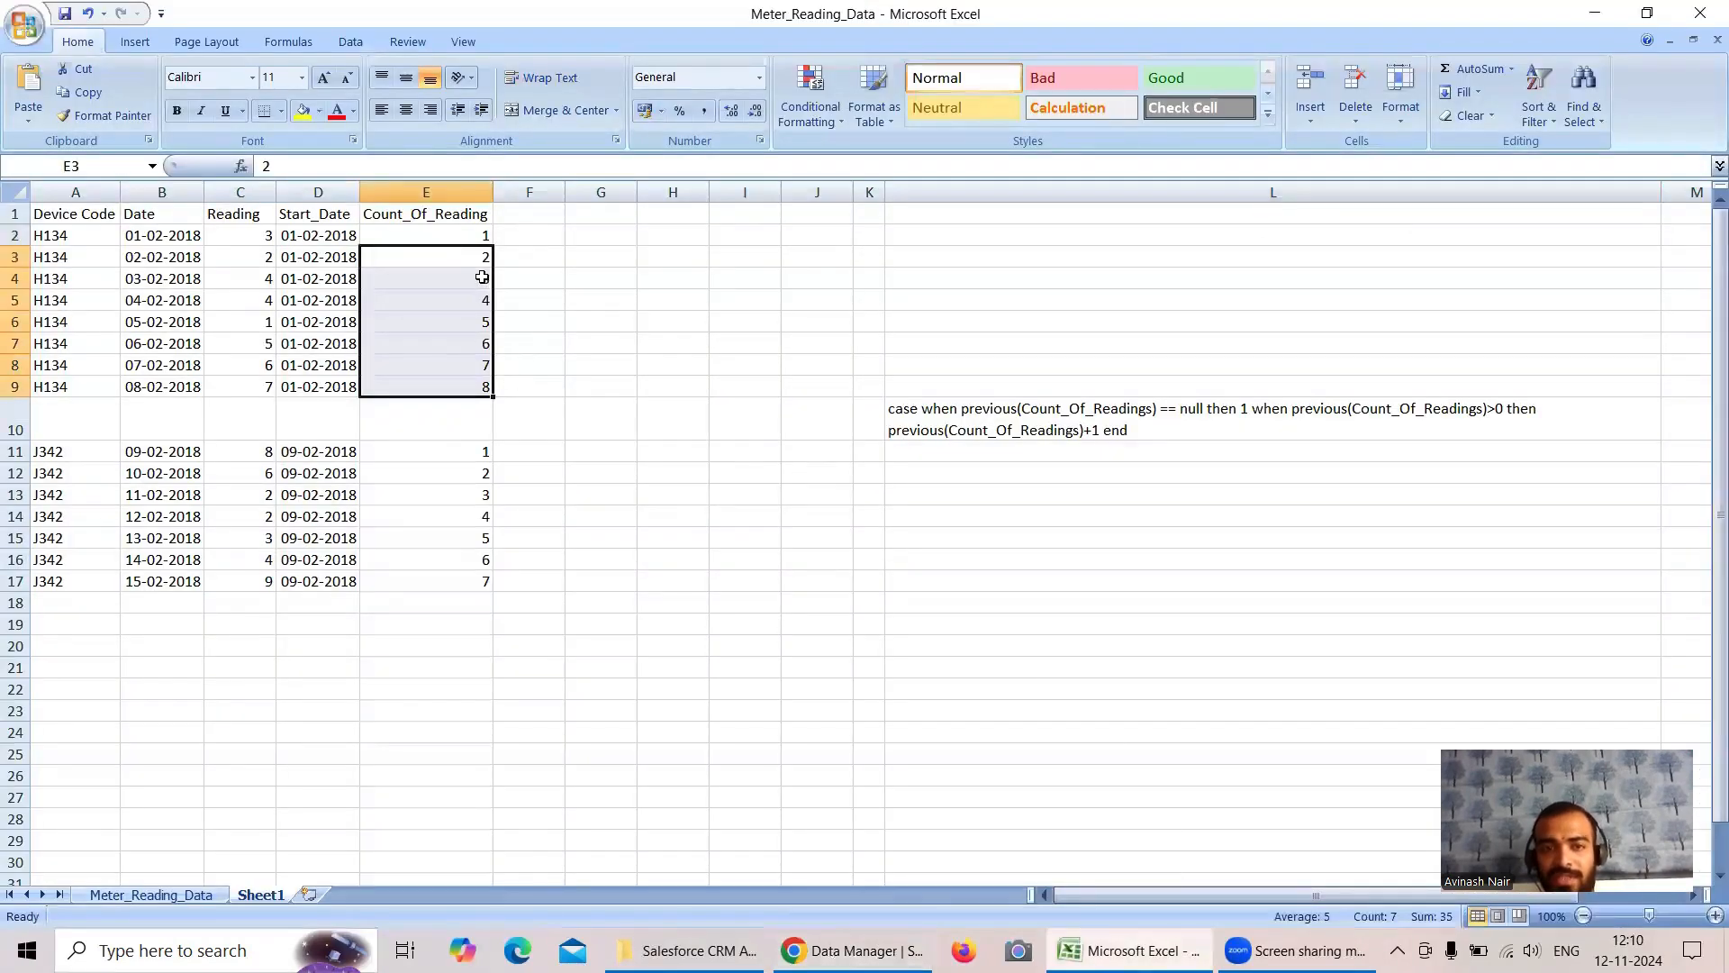
click(321, 216)
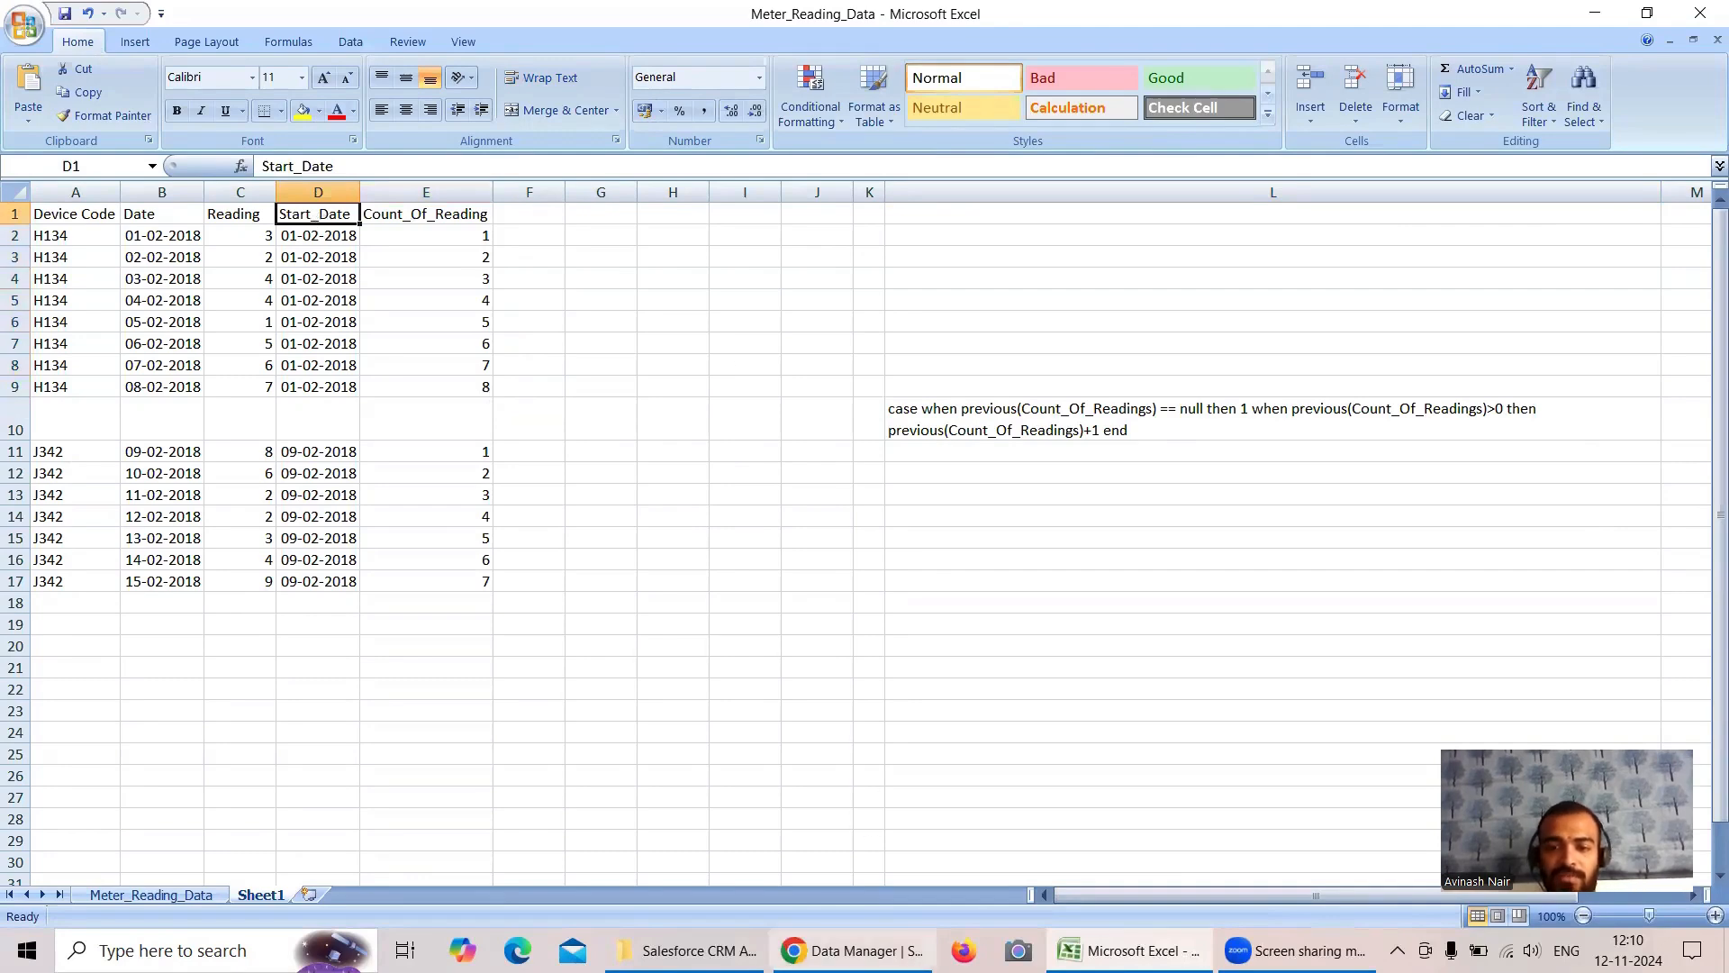
click(858, 950)
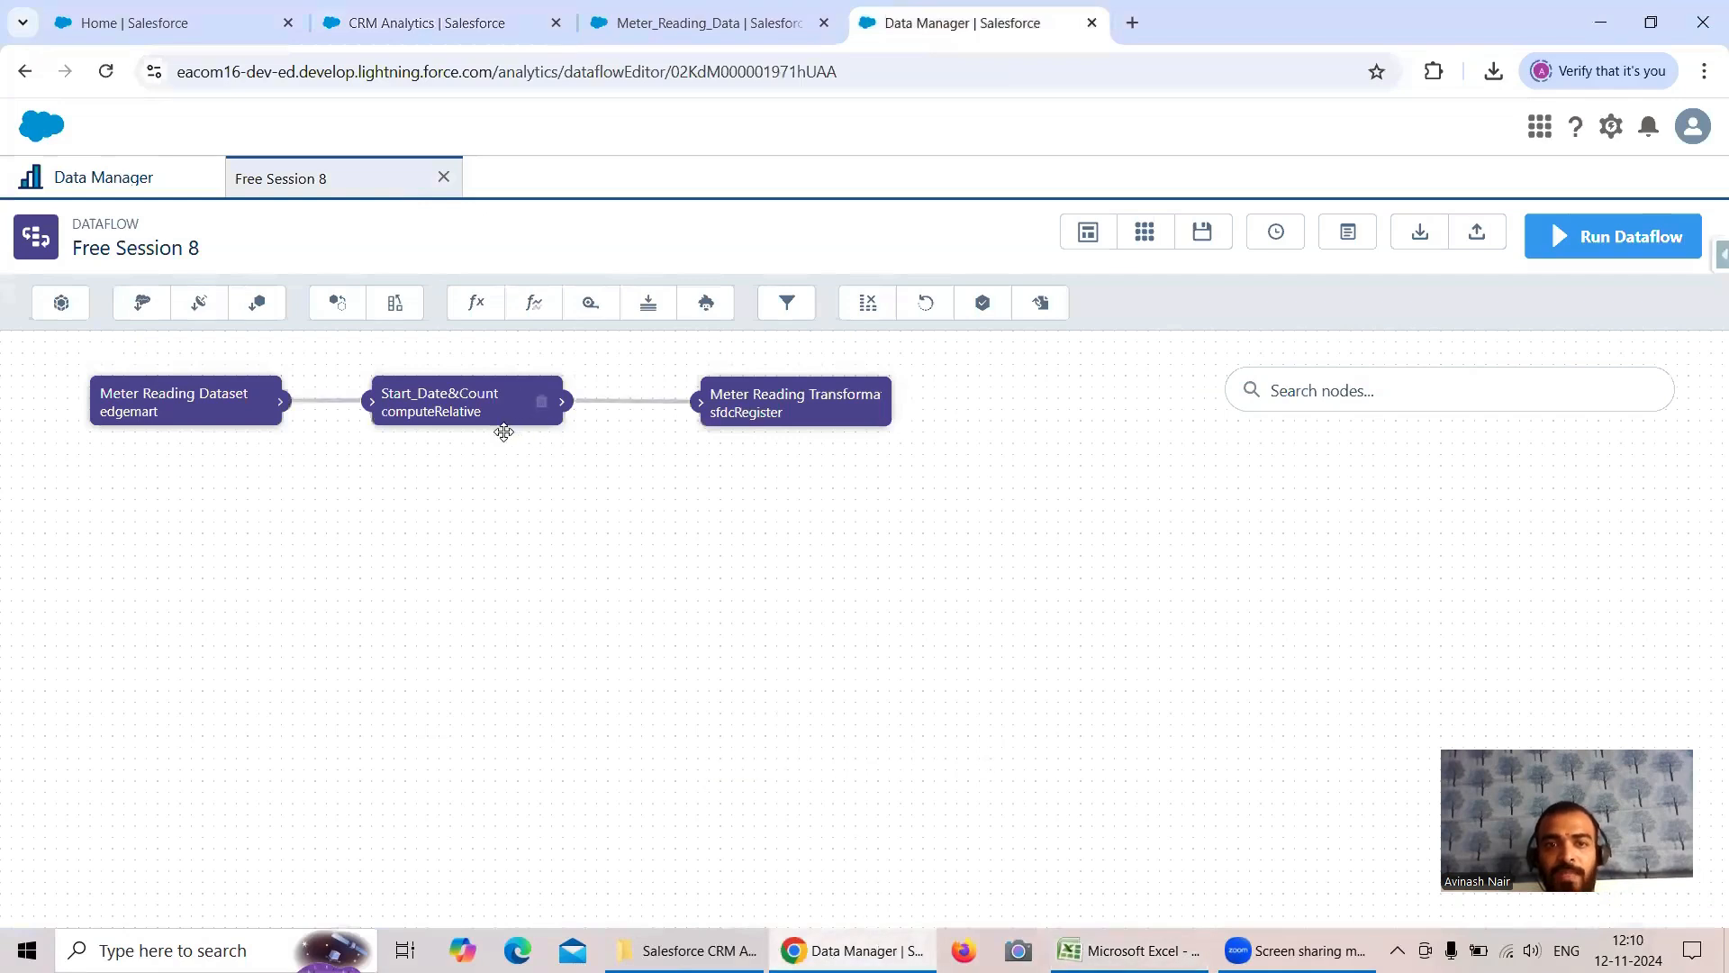
- Add a computeRelative node named End_Date with Start_Date&Count as its source
click(539, 307)
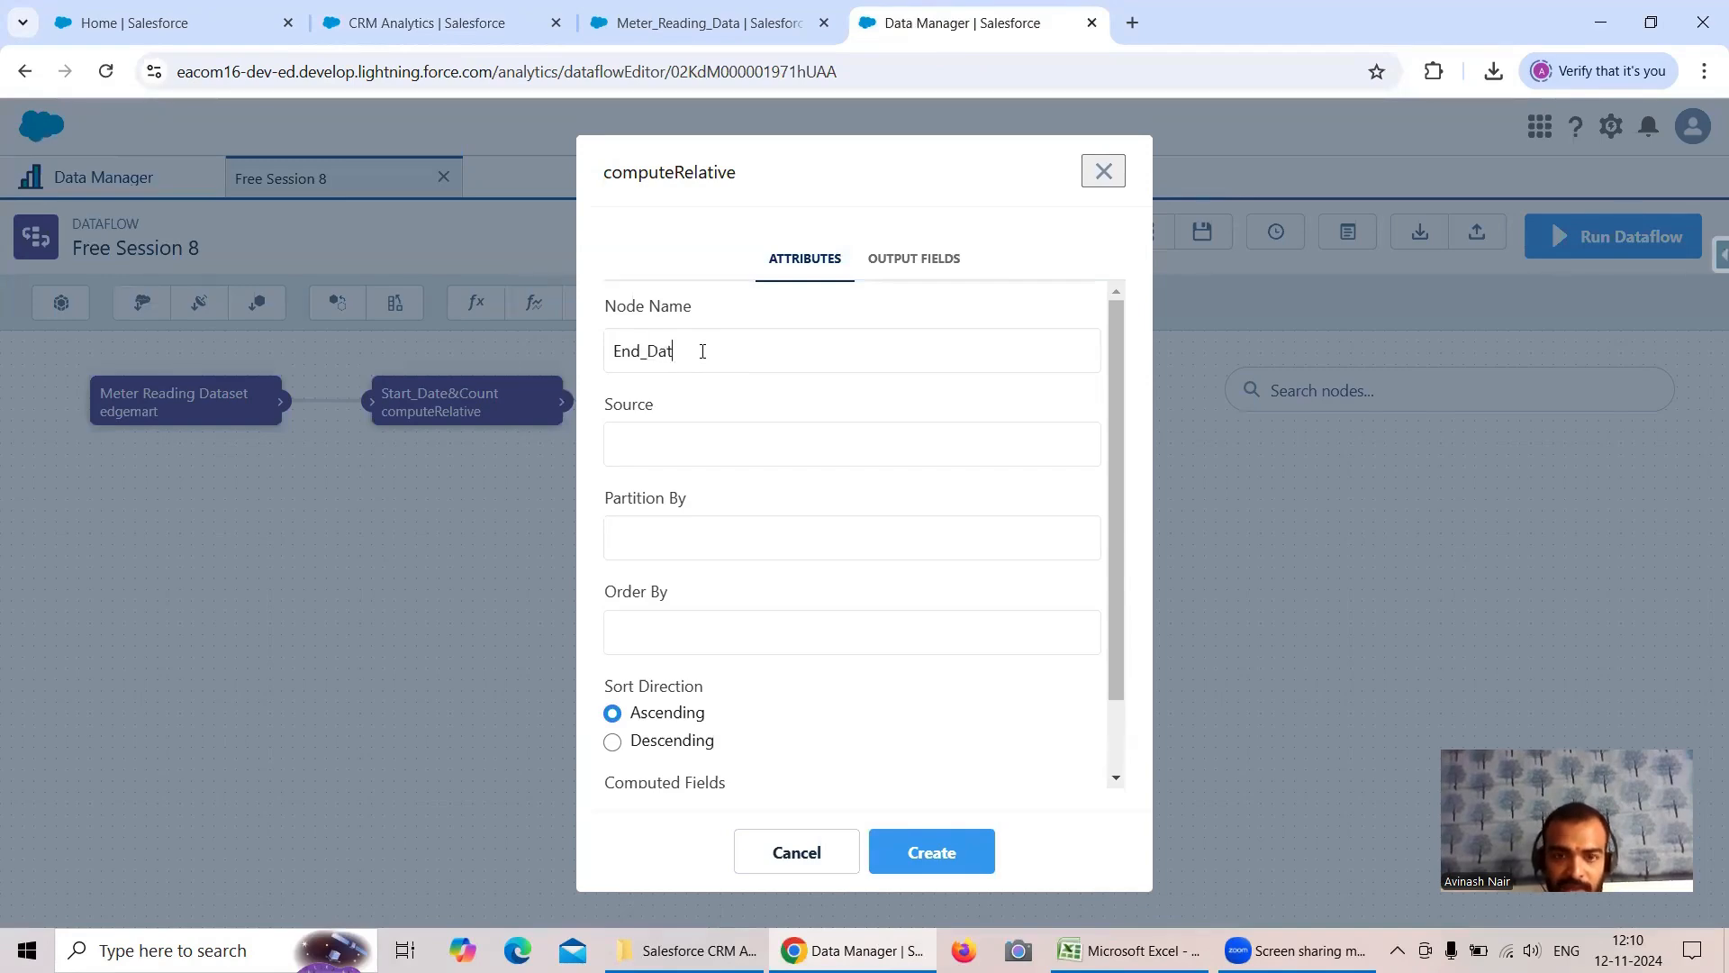
click(703, 457)
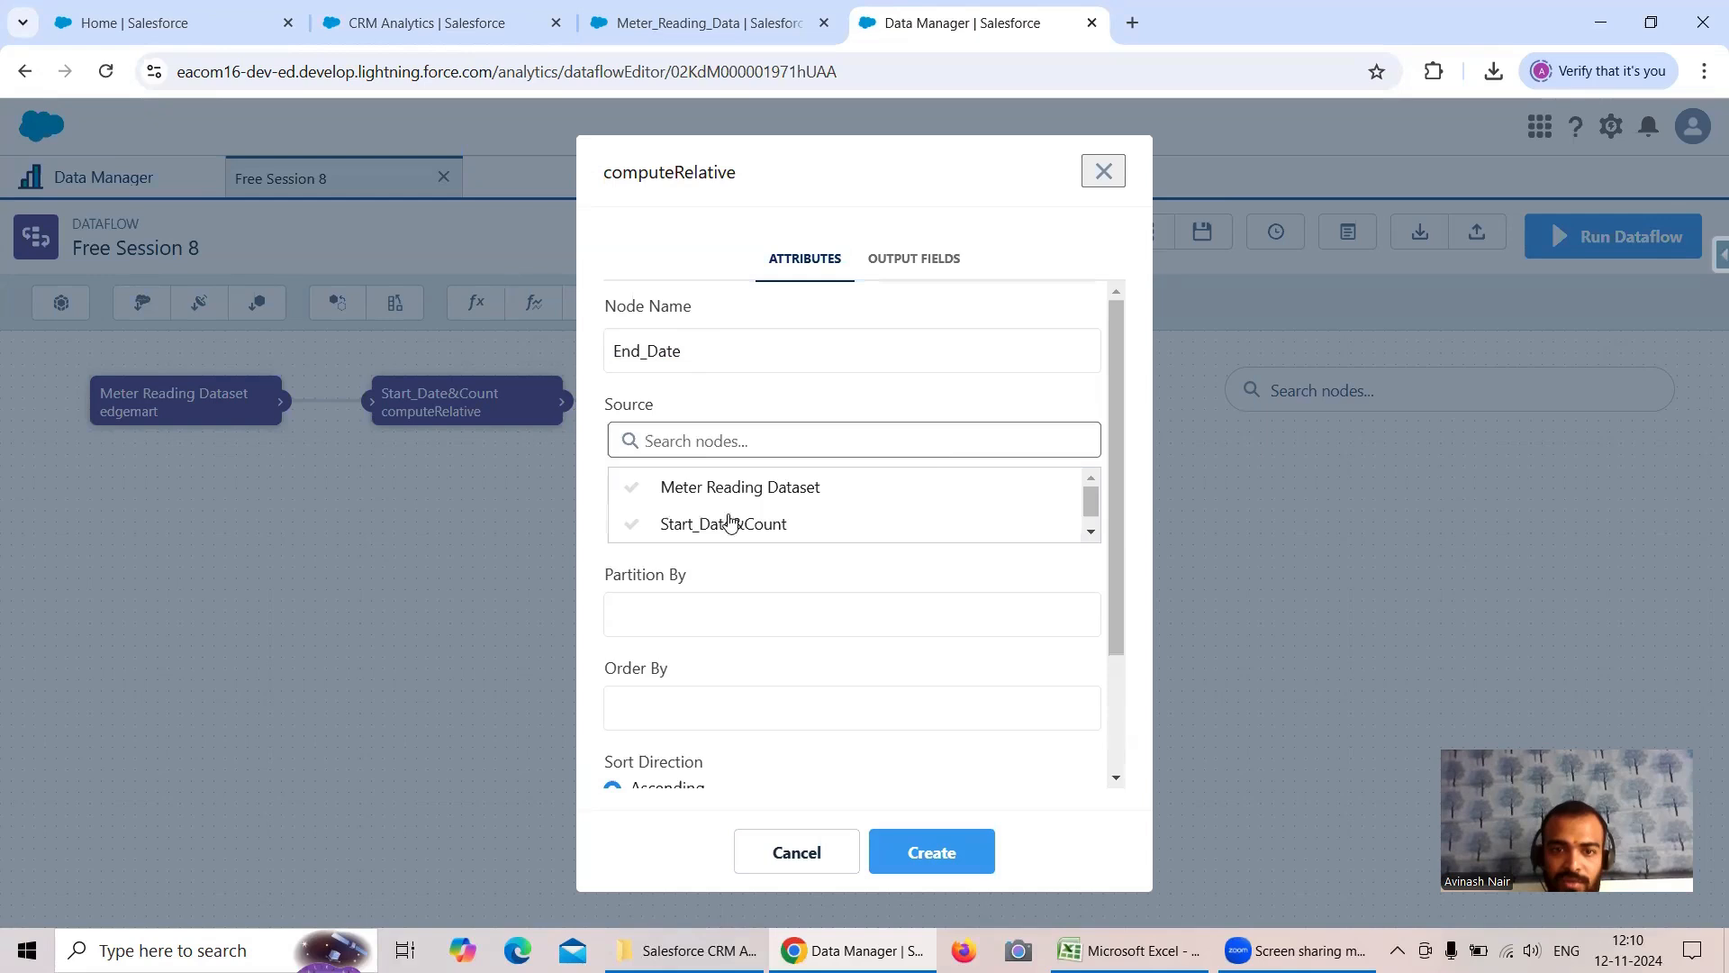
click(731, 532)
- Partition the End_Date node by Device_Code and order it by Date in descending direction
click(730, 533)
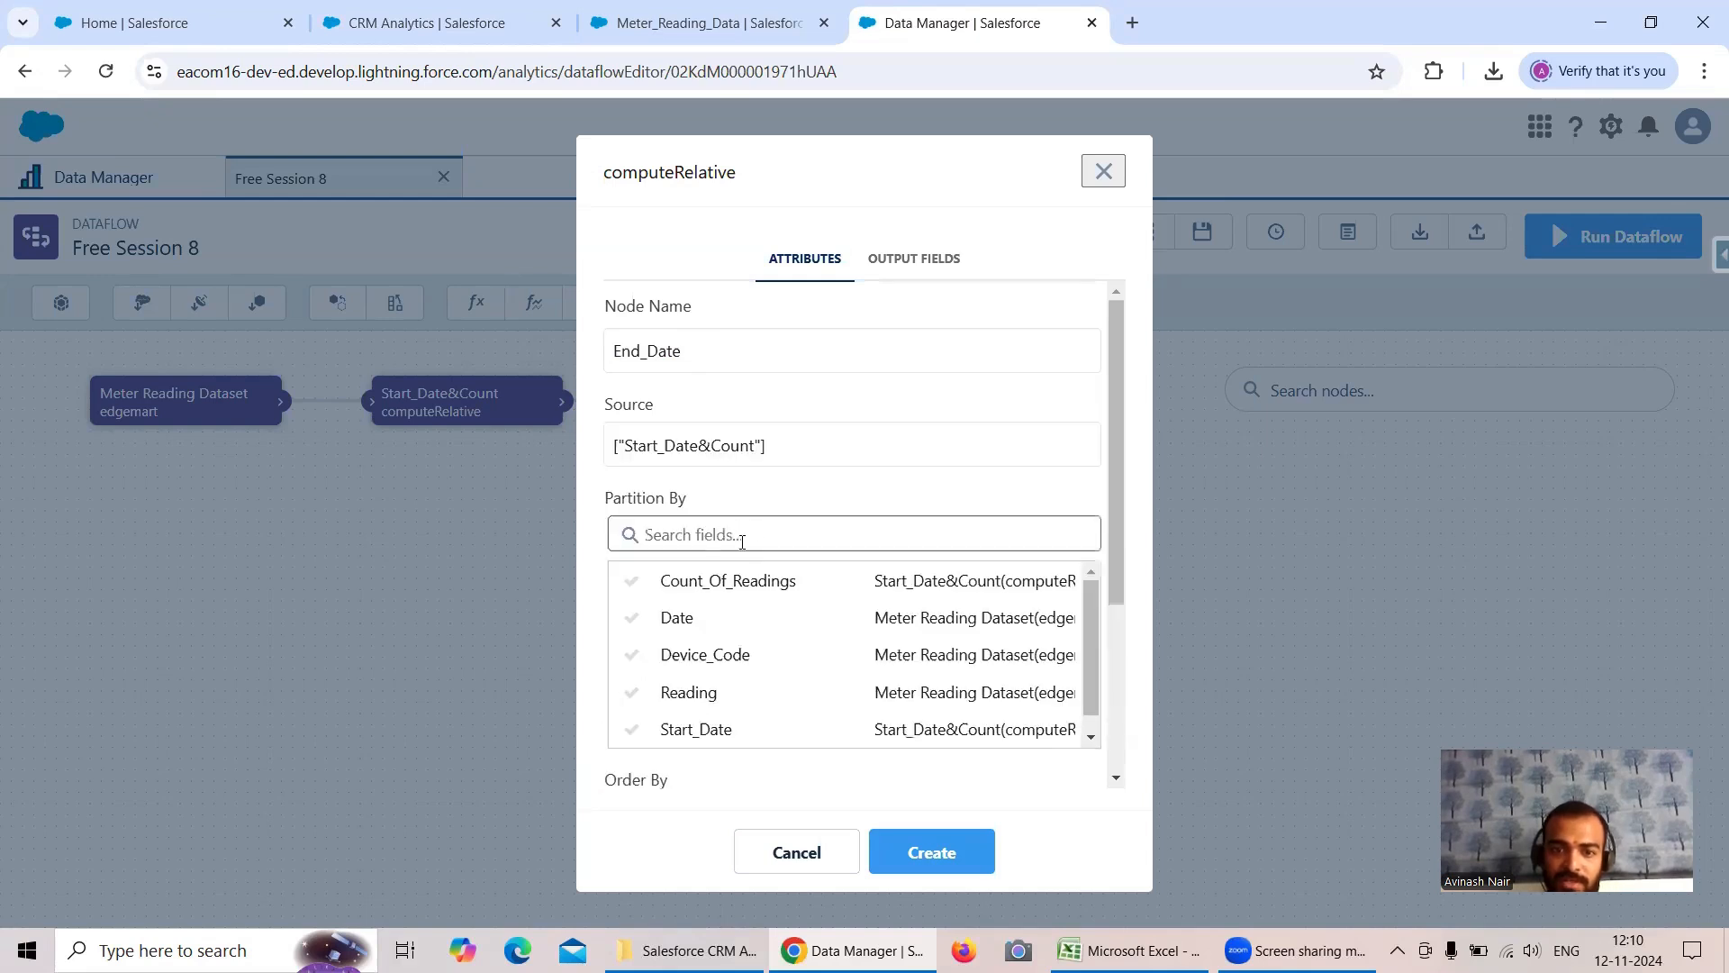
scroll(767, 621, down, 1)
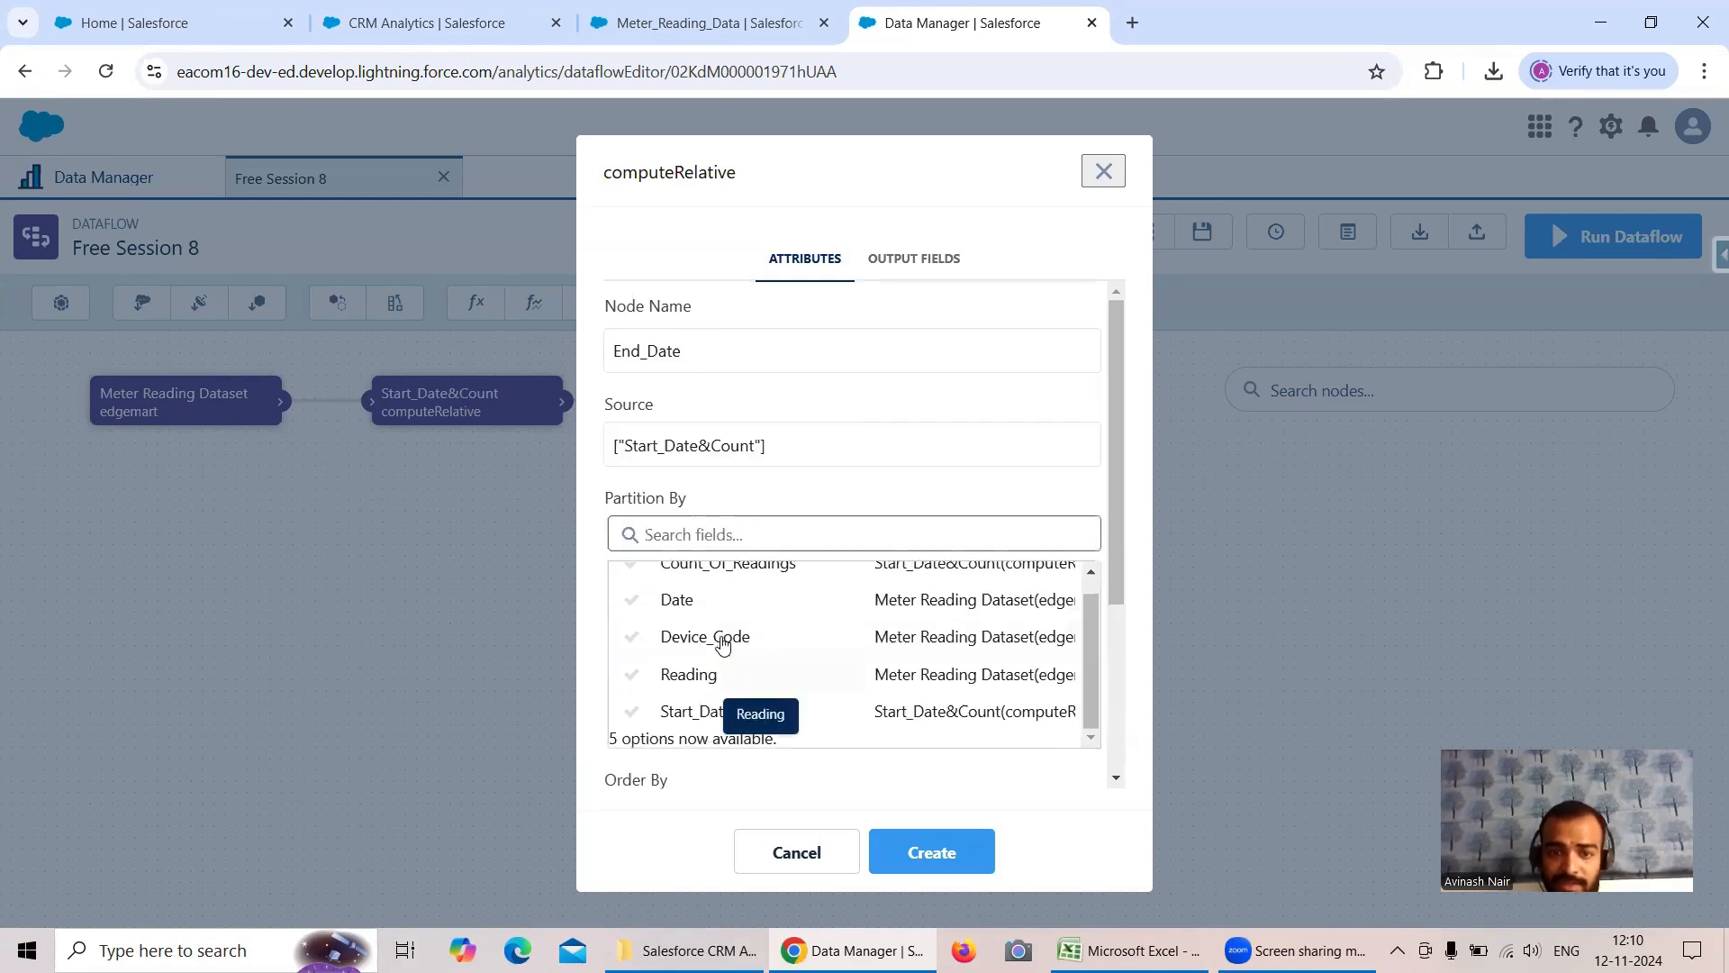
click(722, 642)
scroll(756, 591, down, 1)
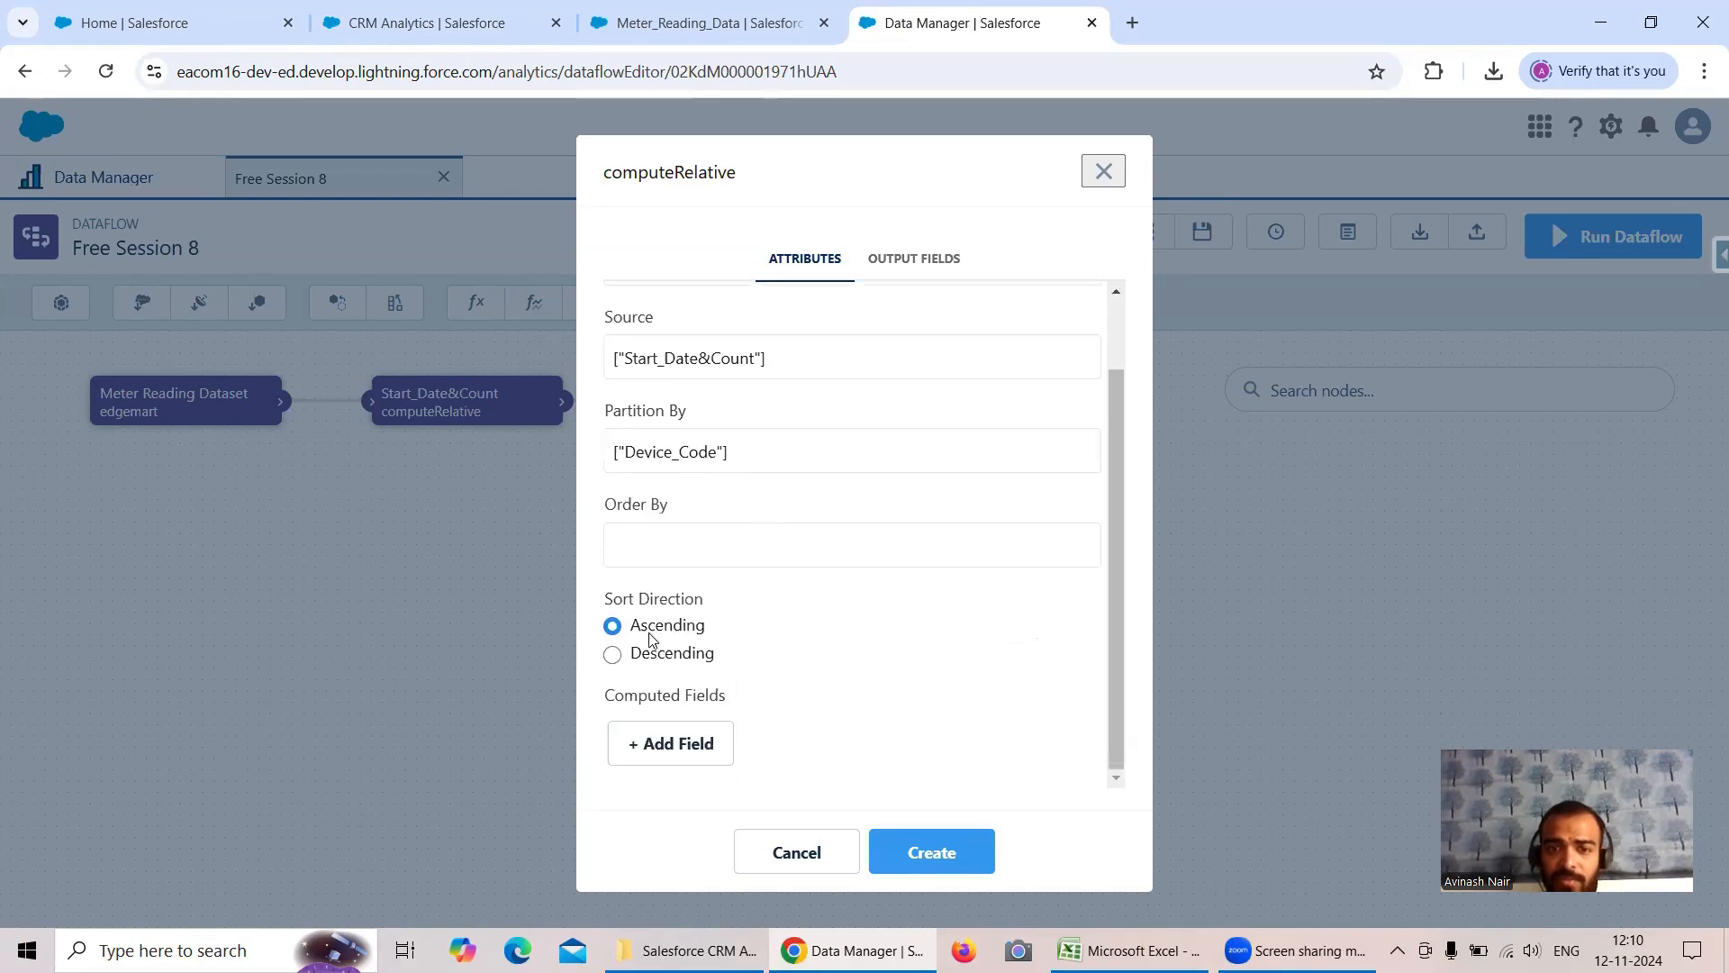
click(665, 657)
click(706, 555)
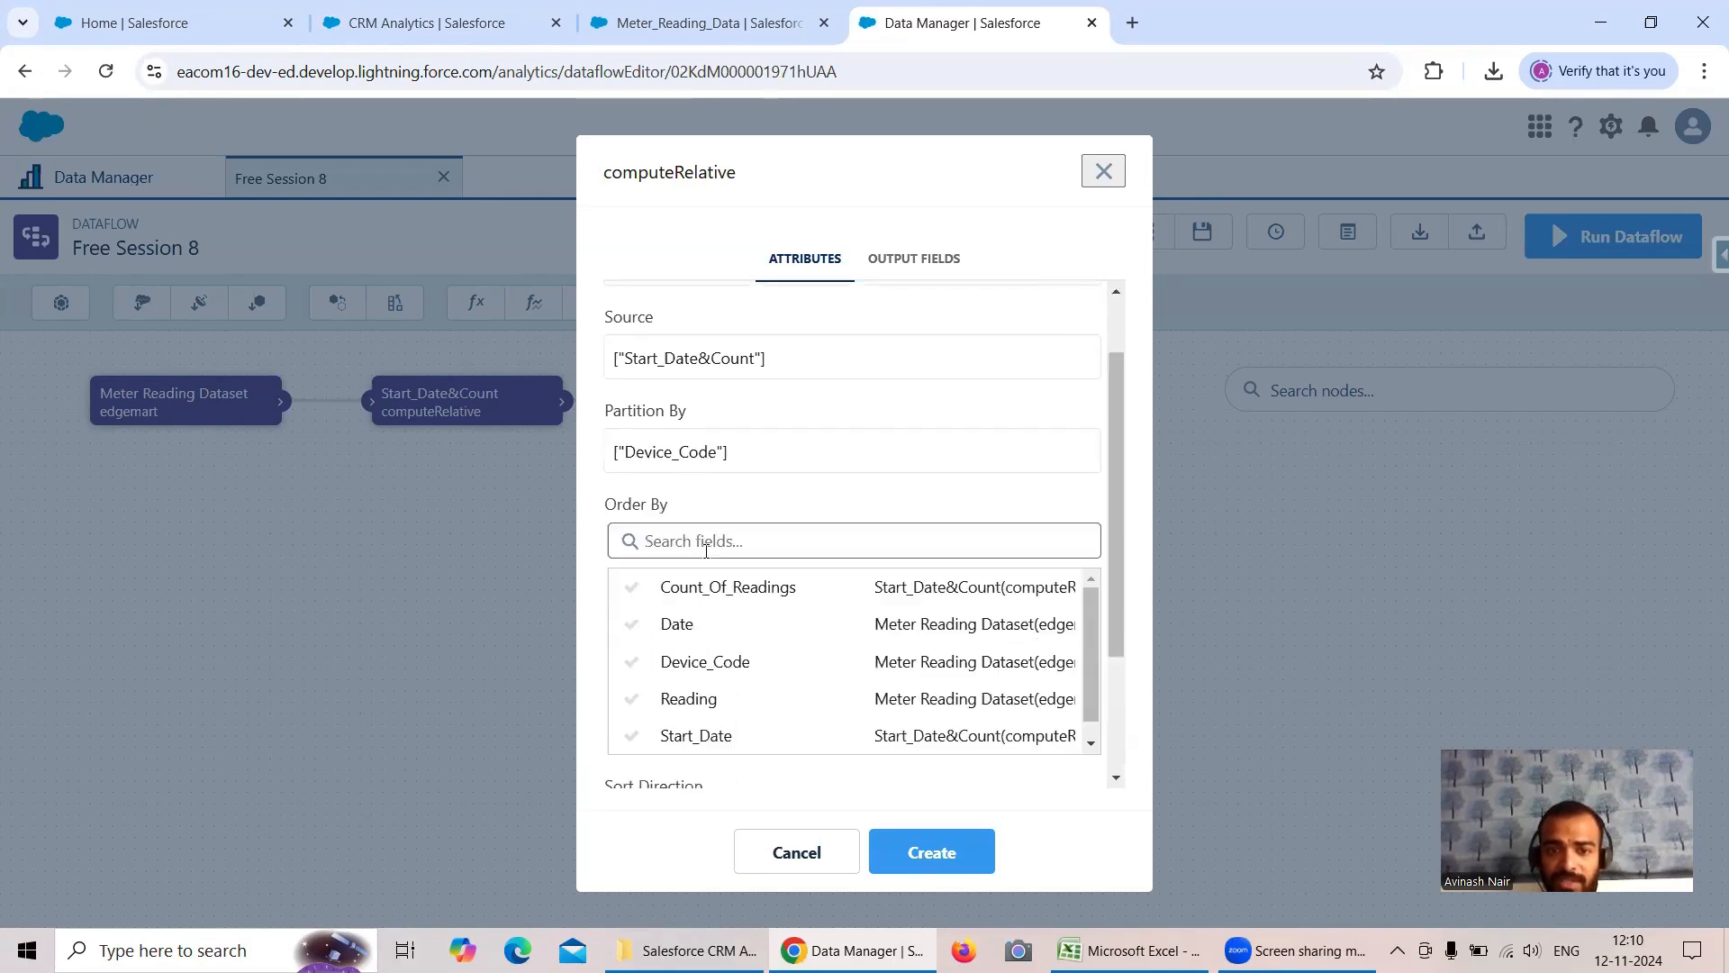
click(704, 623)
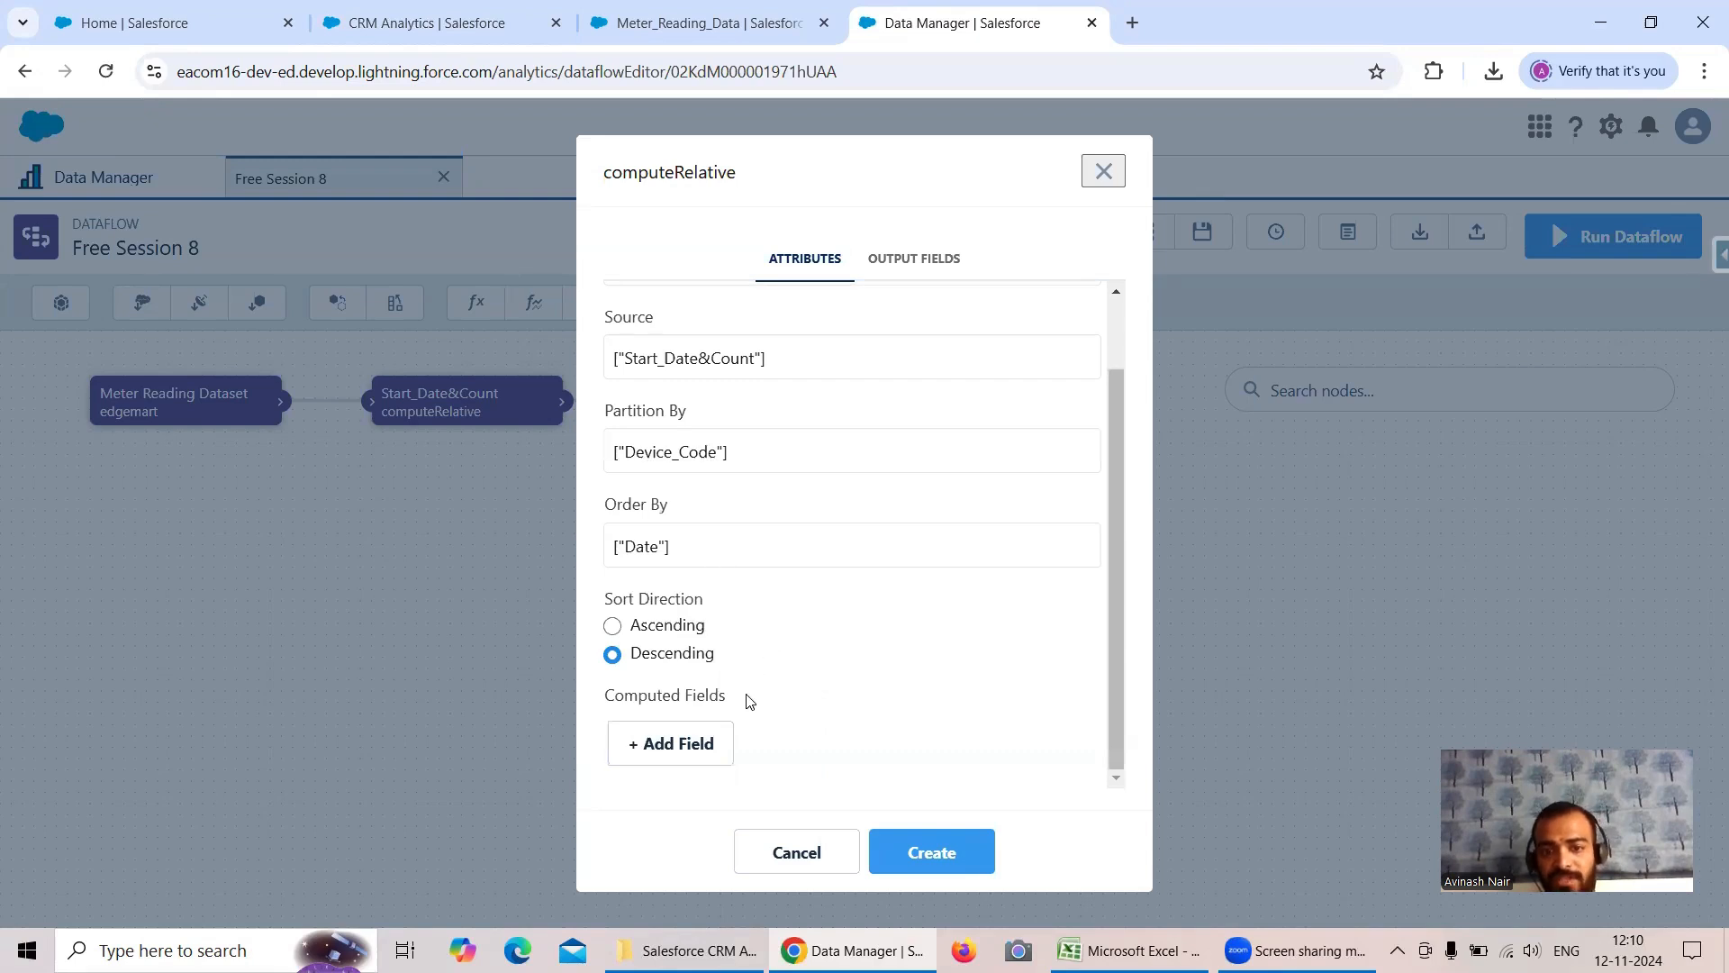
- Add a computed field named and labelled End_Date with the description "To calculate End_Date"
click(688, 748)
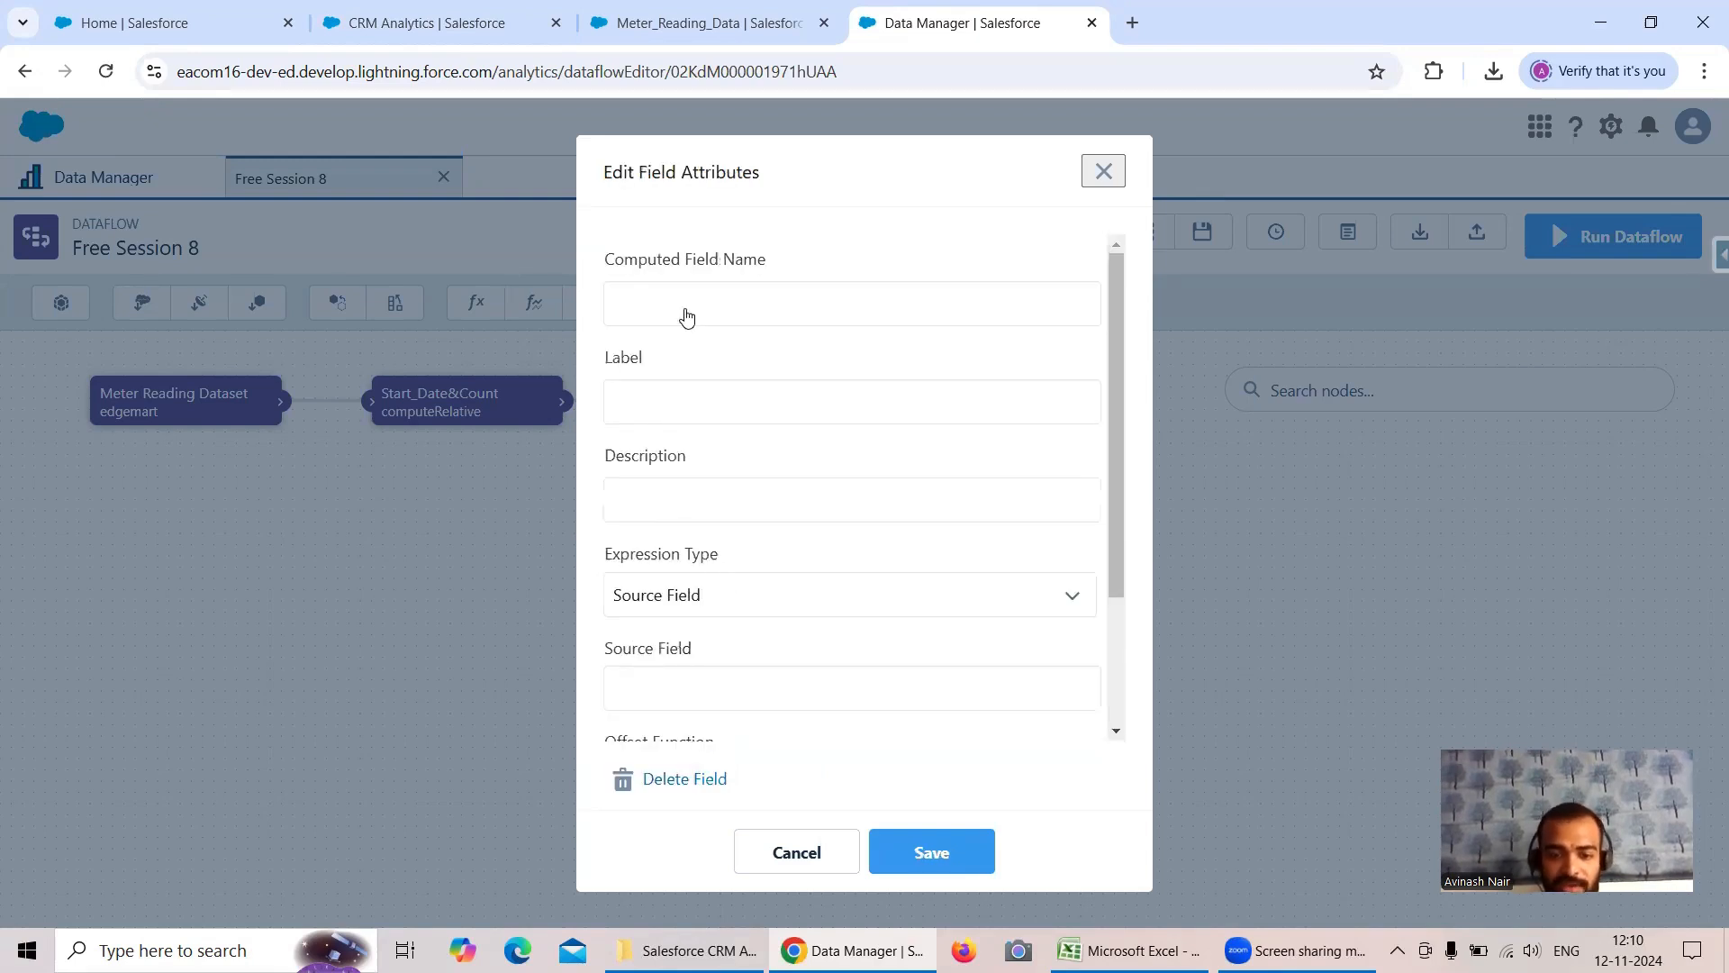
text(End_Date)
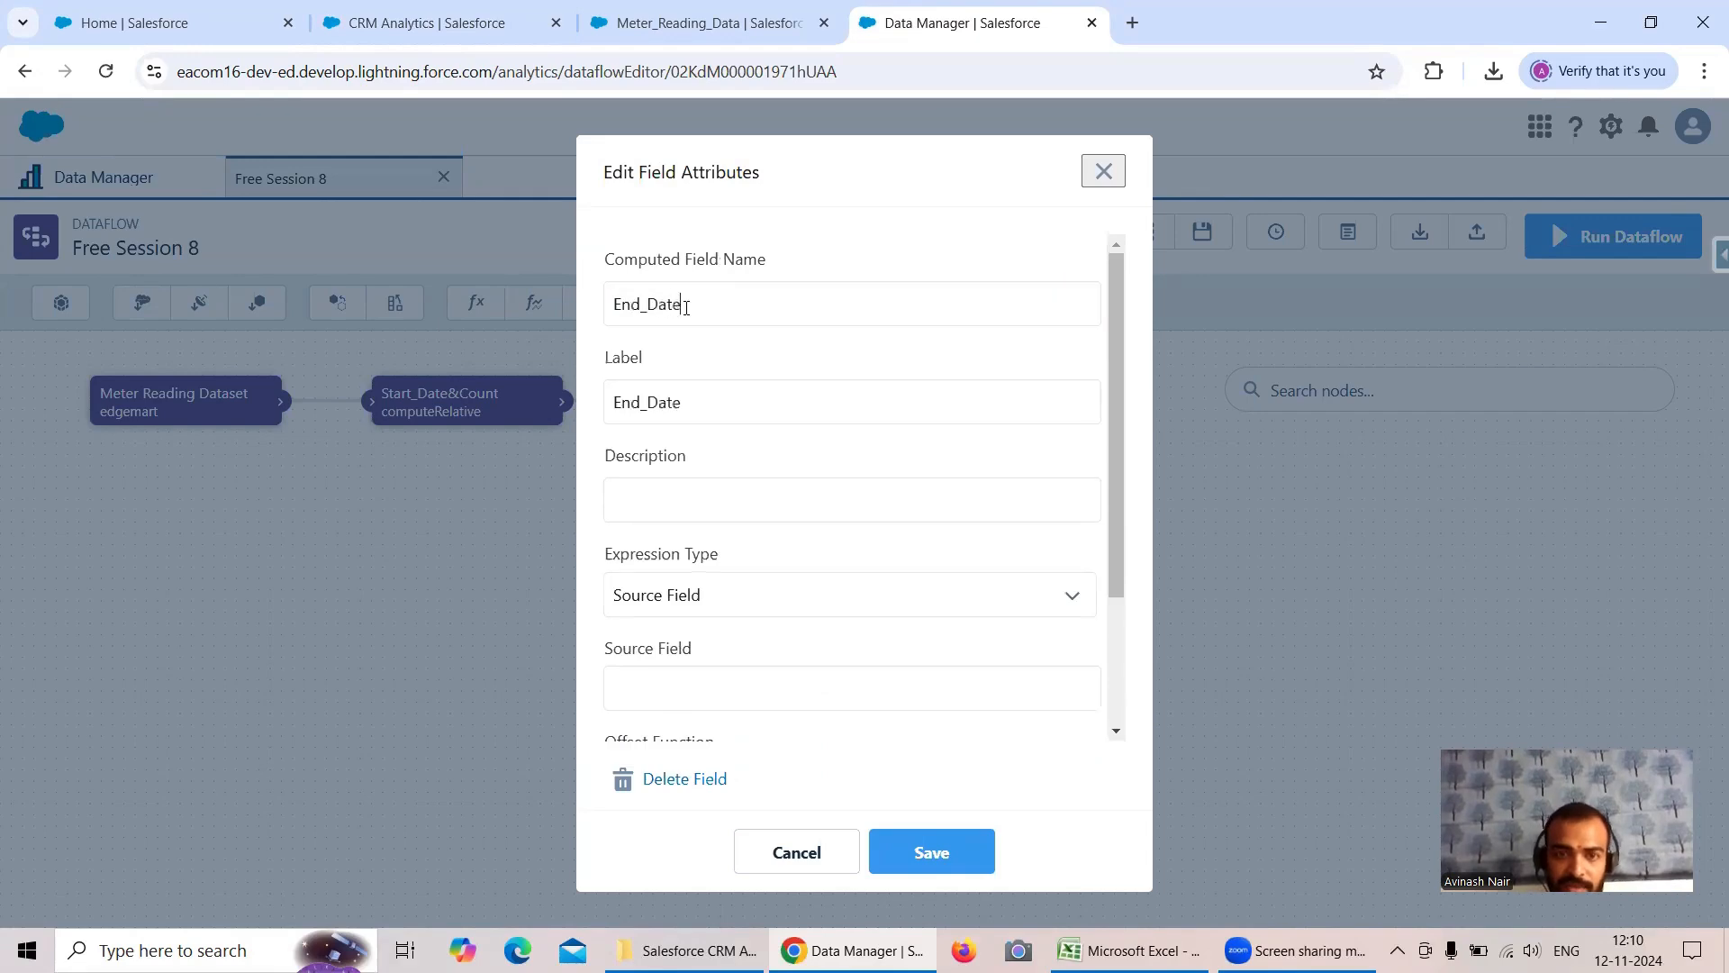
scroll(735, 525, down, 1)
click(670, 380)
text(To calcu)
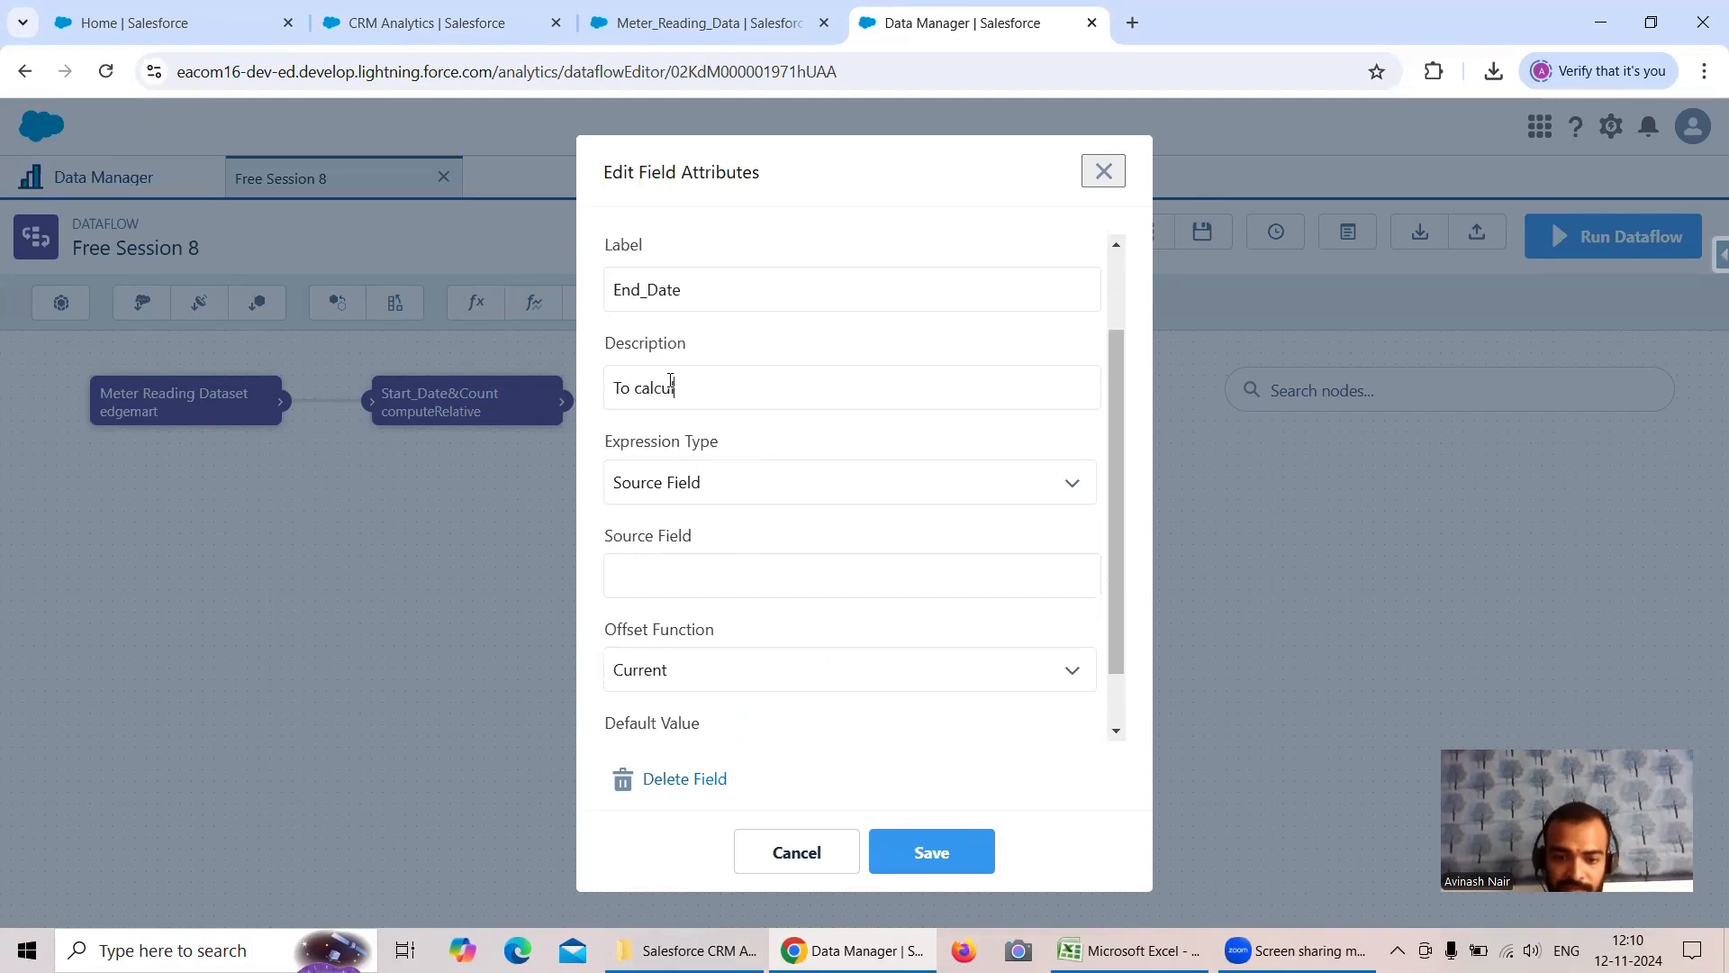
text(late End_Date)
- Set the End_Date field to use Source Field Date with the First offset function, and save it to create the node
scroll(733, 483, down, 1)
click(712, 417)
click(758, 463)
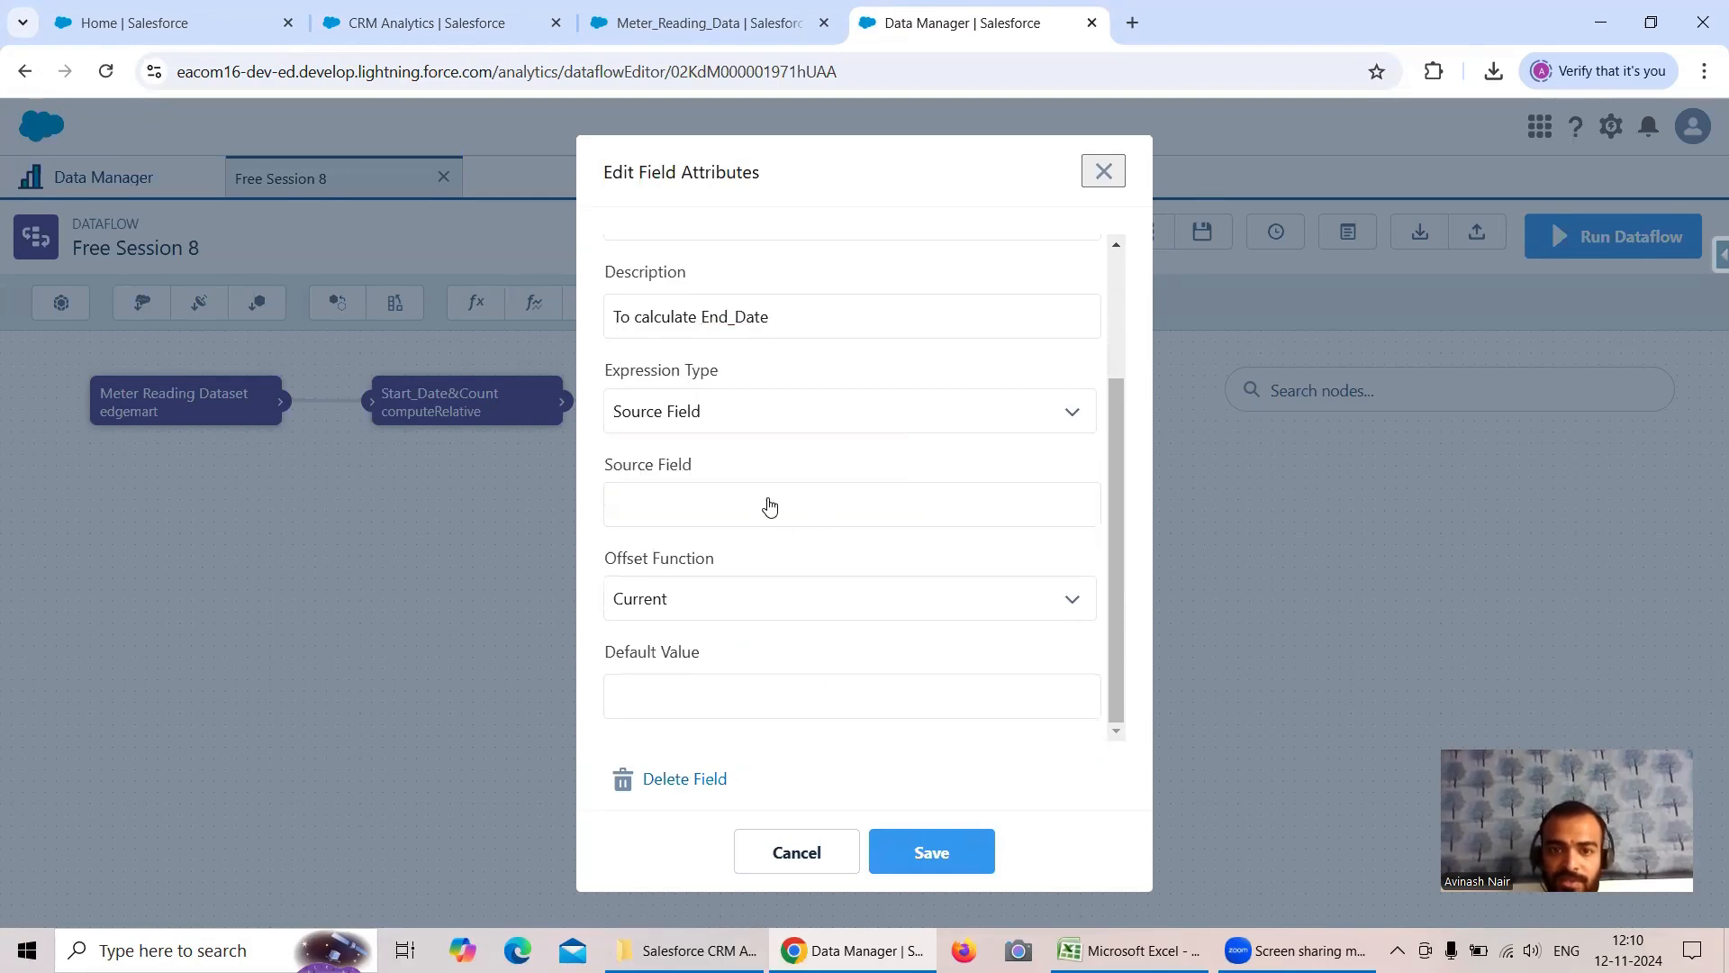
click(774, 512)
click(707, 586)
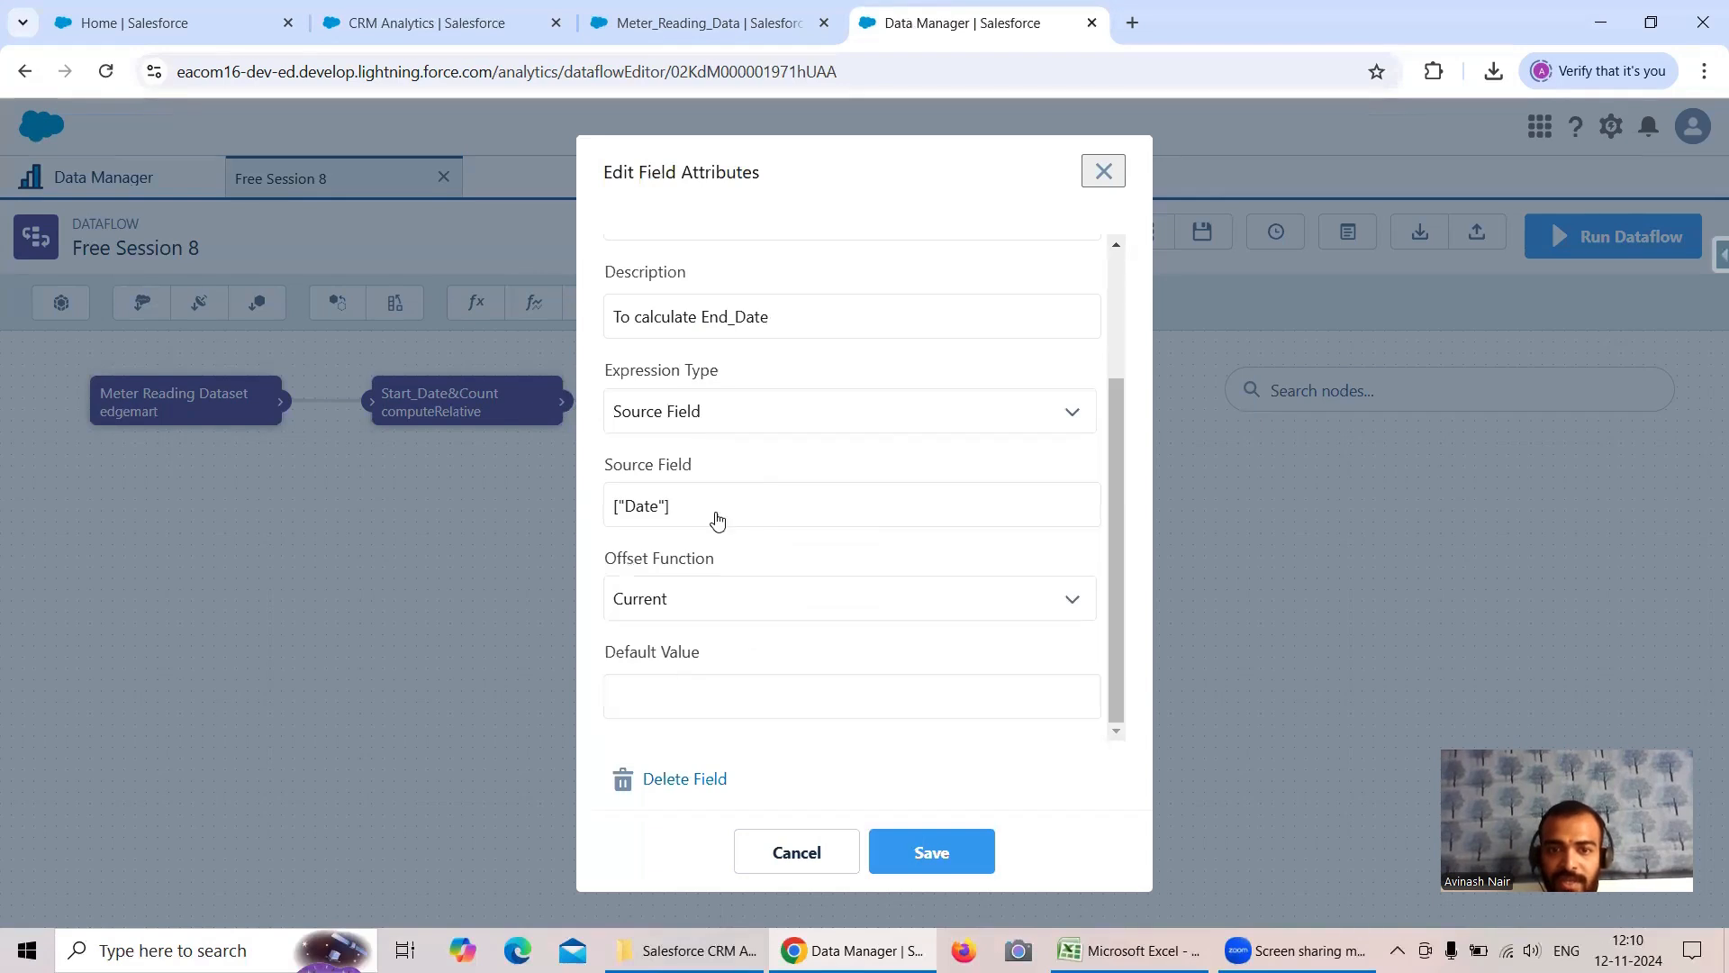
click(716, 605)
click(724, 670)
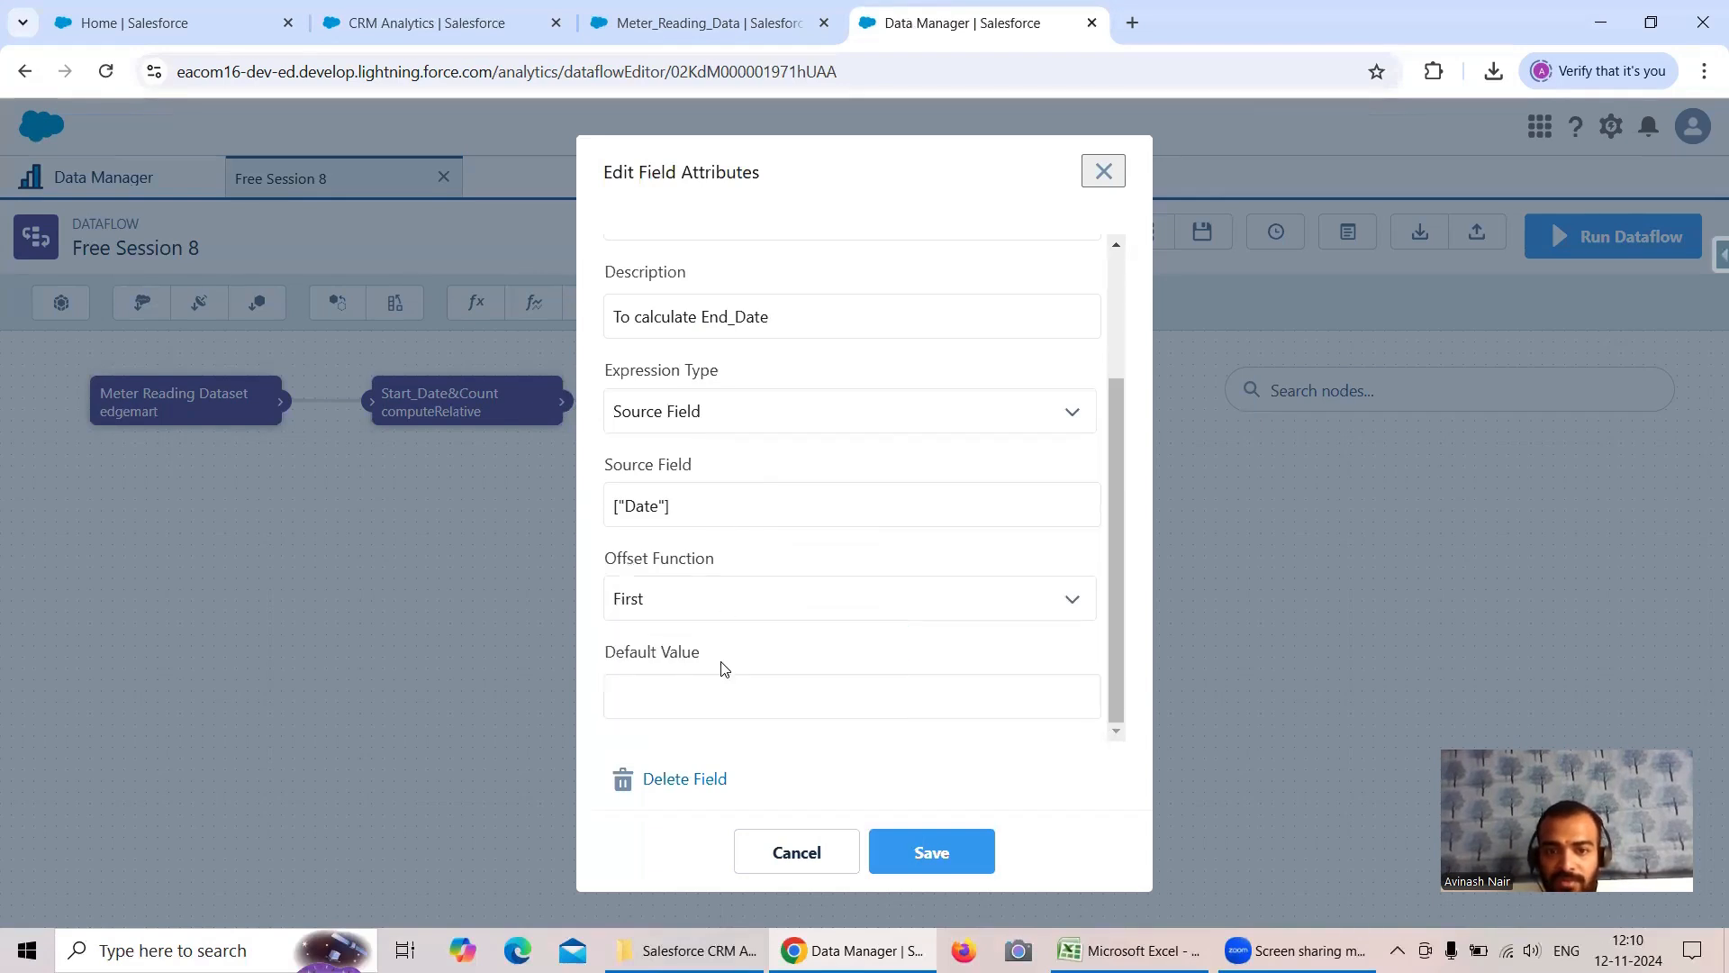
click(932, 852)
scroll(915, 621, down, 2)
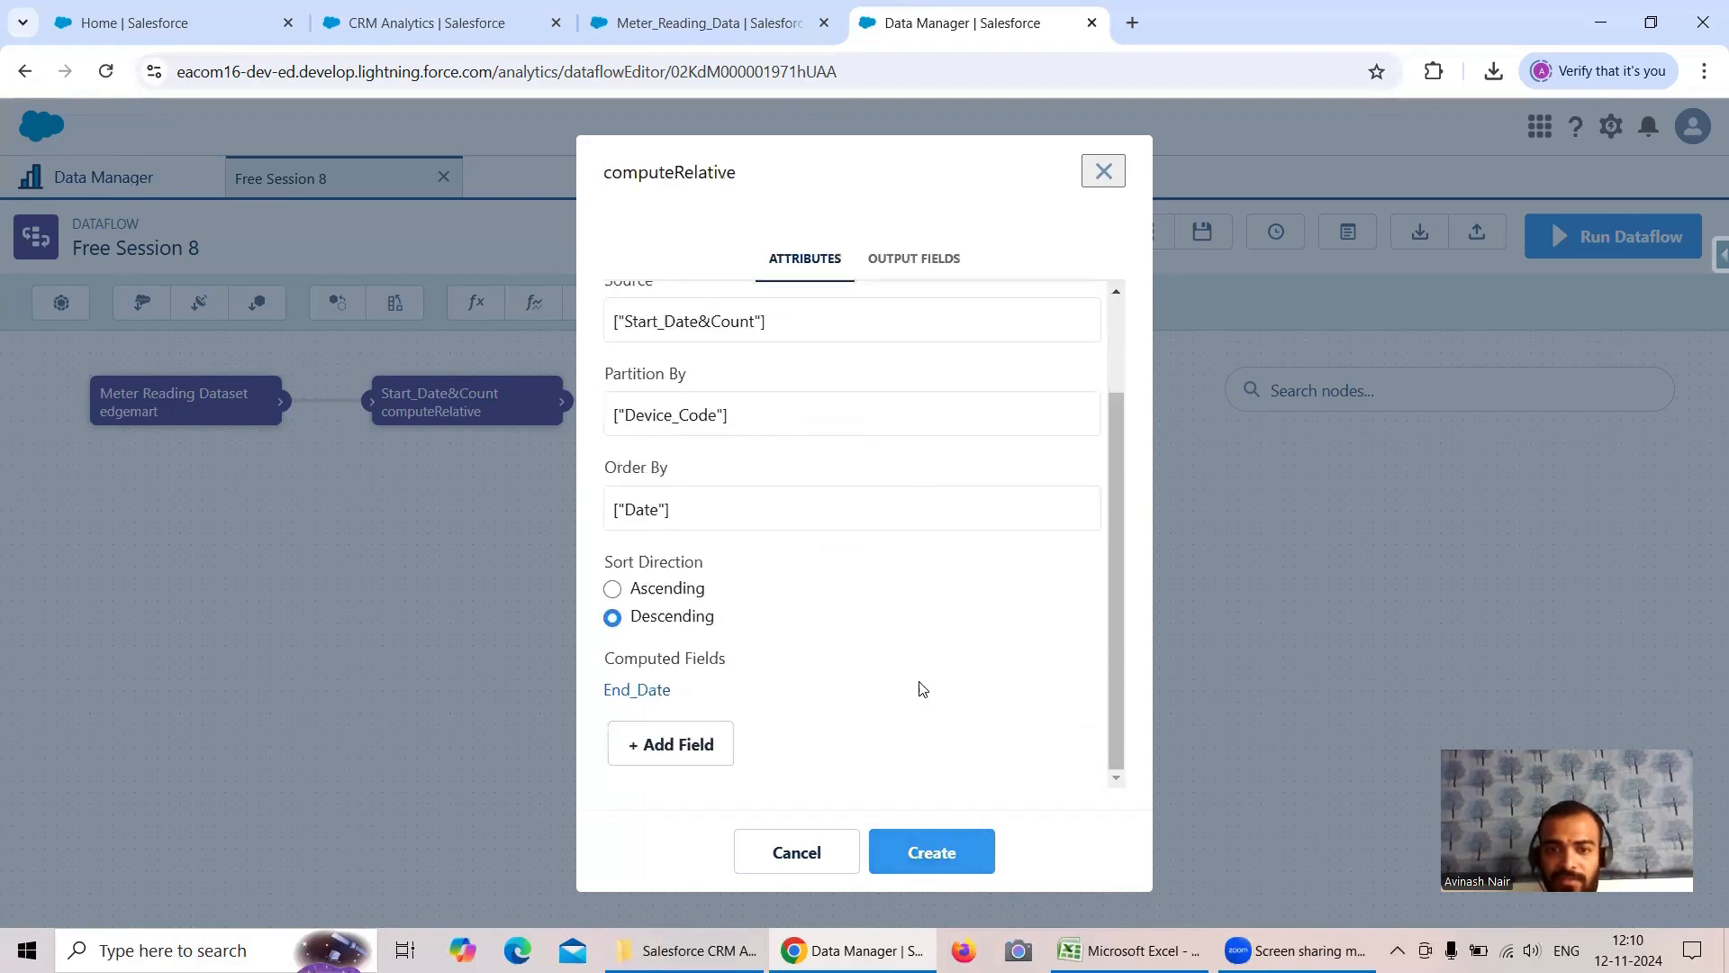
click(949, 863)
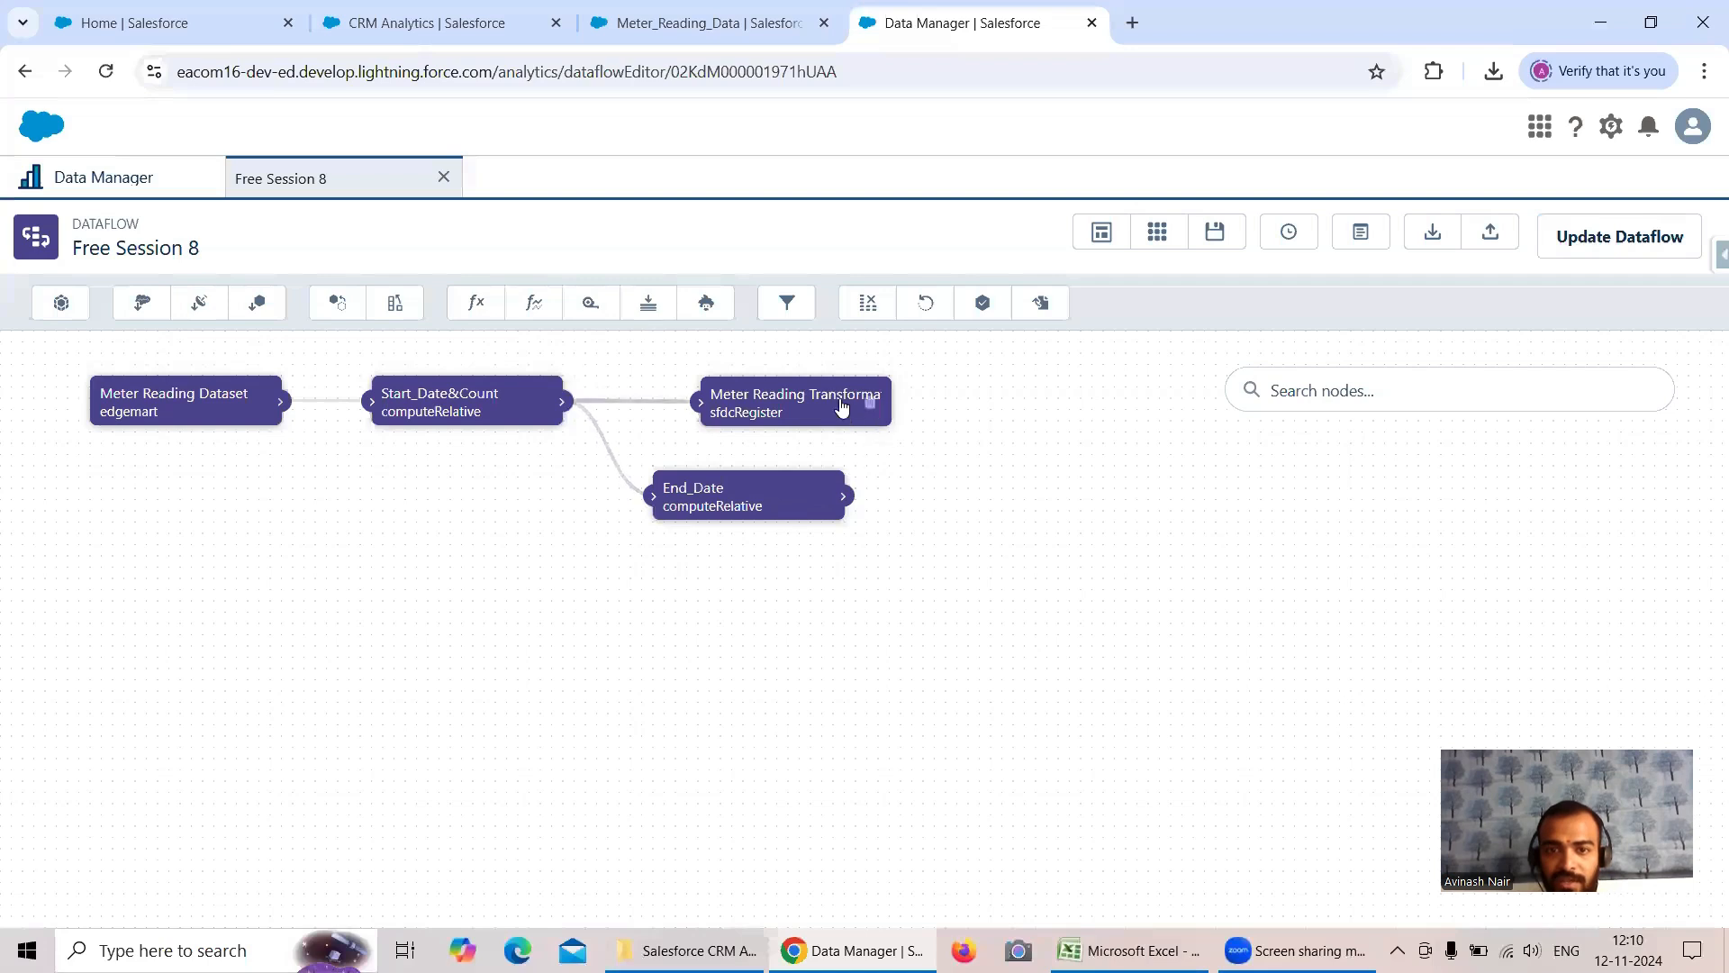
- Reroute the dataflow so the End_Date node feeds the sfdcRegister node, and place End_Date between Start_Date&Count and the register
drag(873, 398, 1222, 507)
drag(847, 496, 1010, 406)
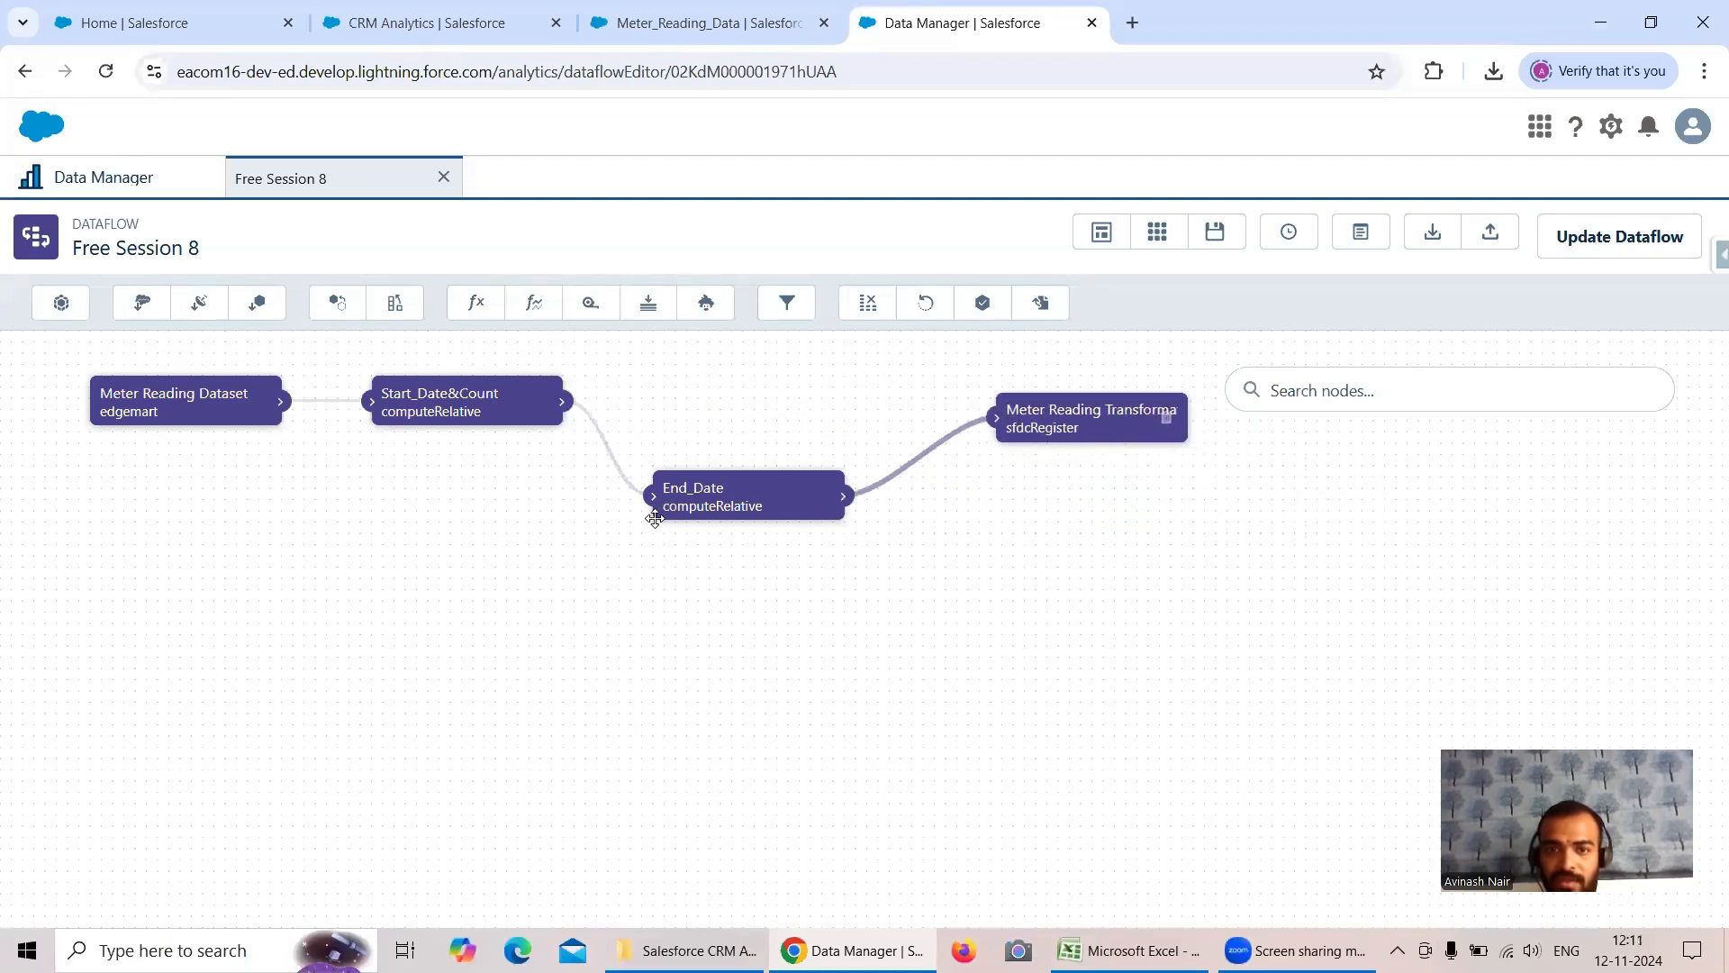
drag(712, 486, 706, 399)
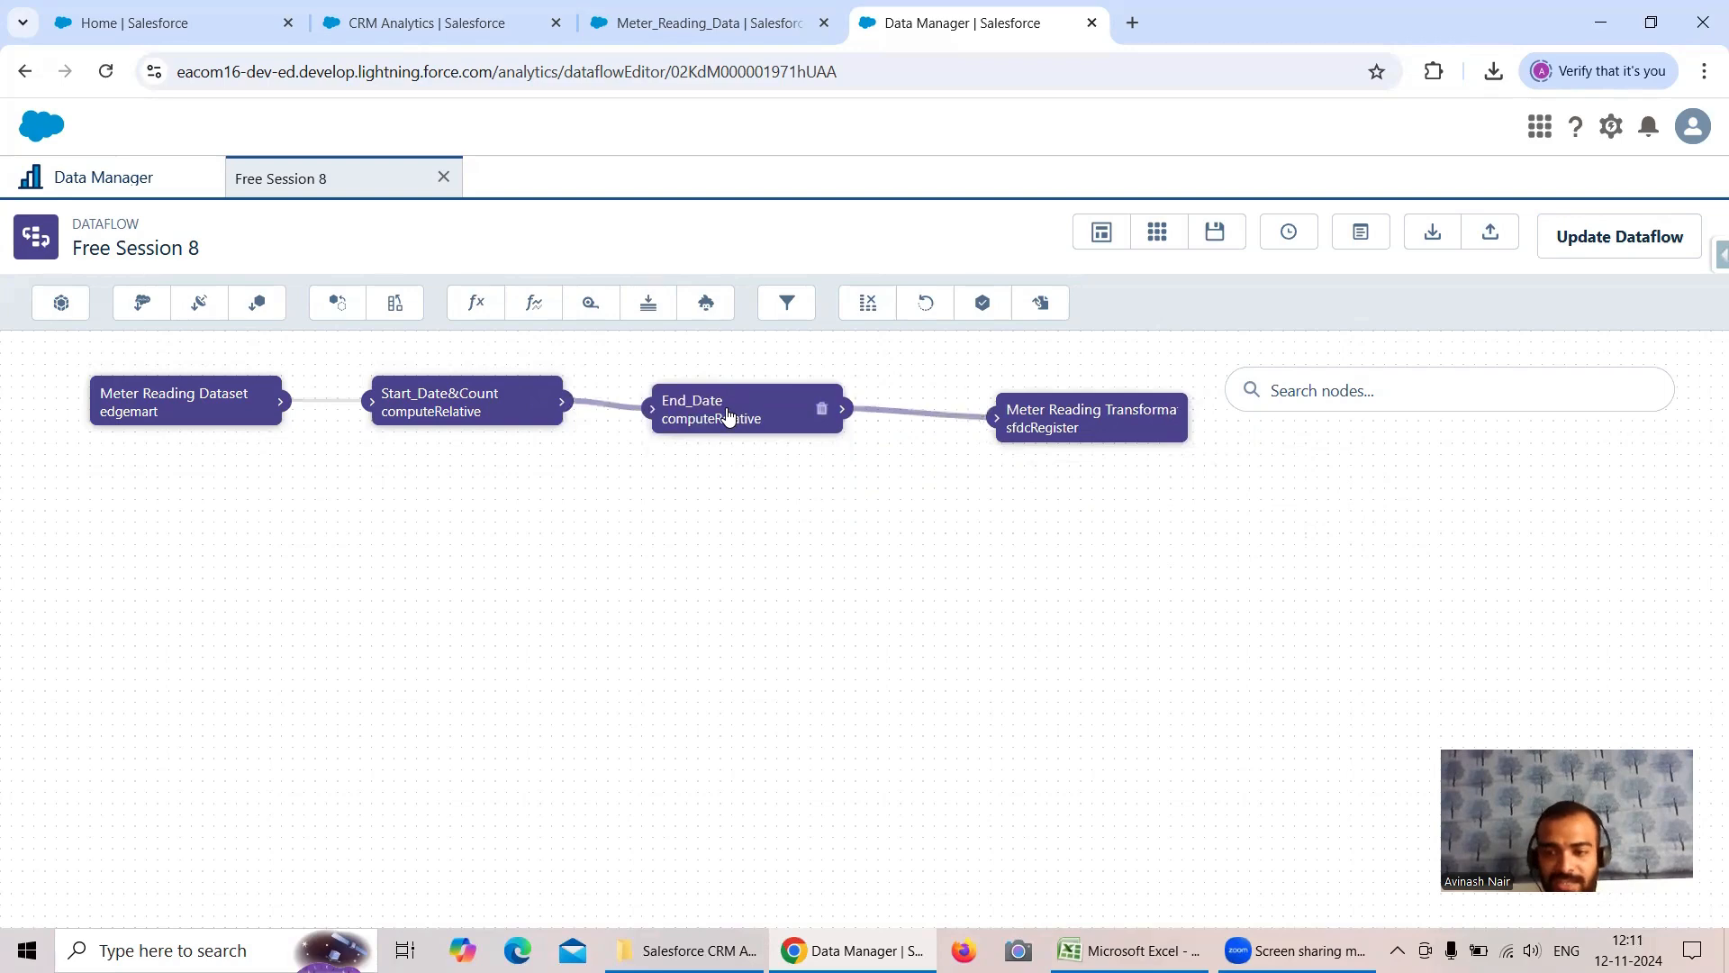
- In the Meter_Reading_Data Excel workbook, add a new sheet, copy Sheet1's A1:E17 table to its A1, and autofit the Date column
click(1132, 950)
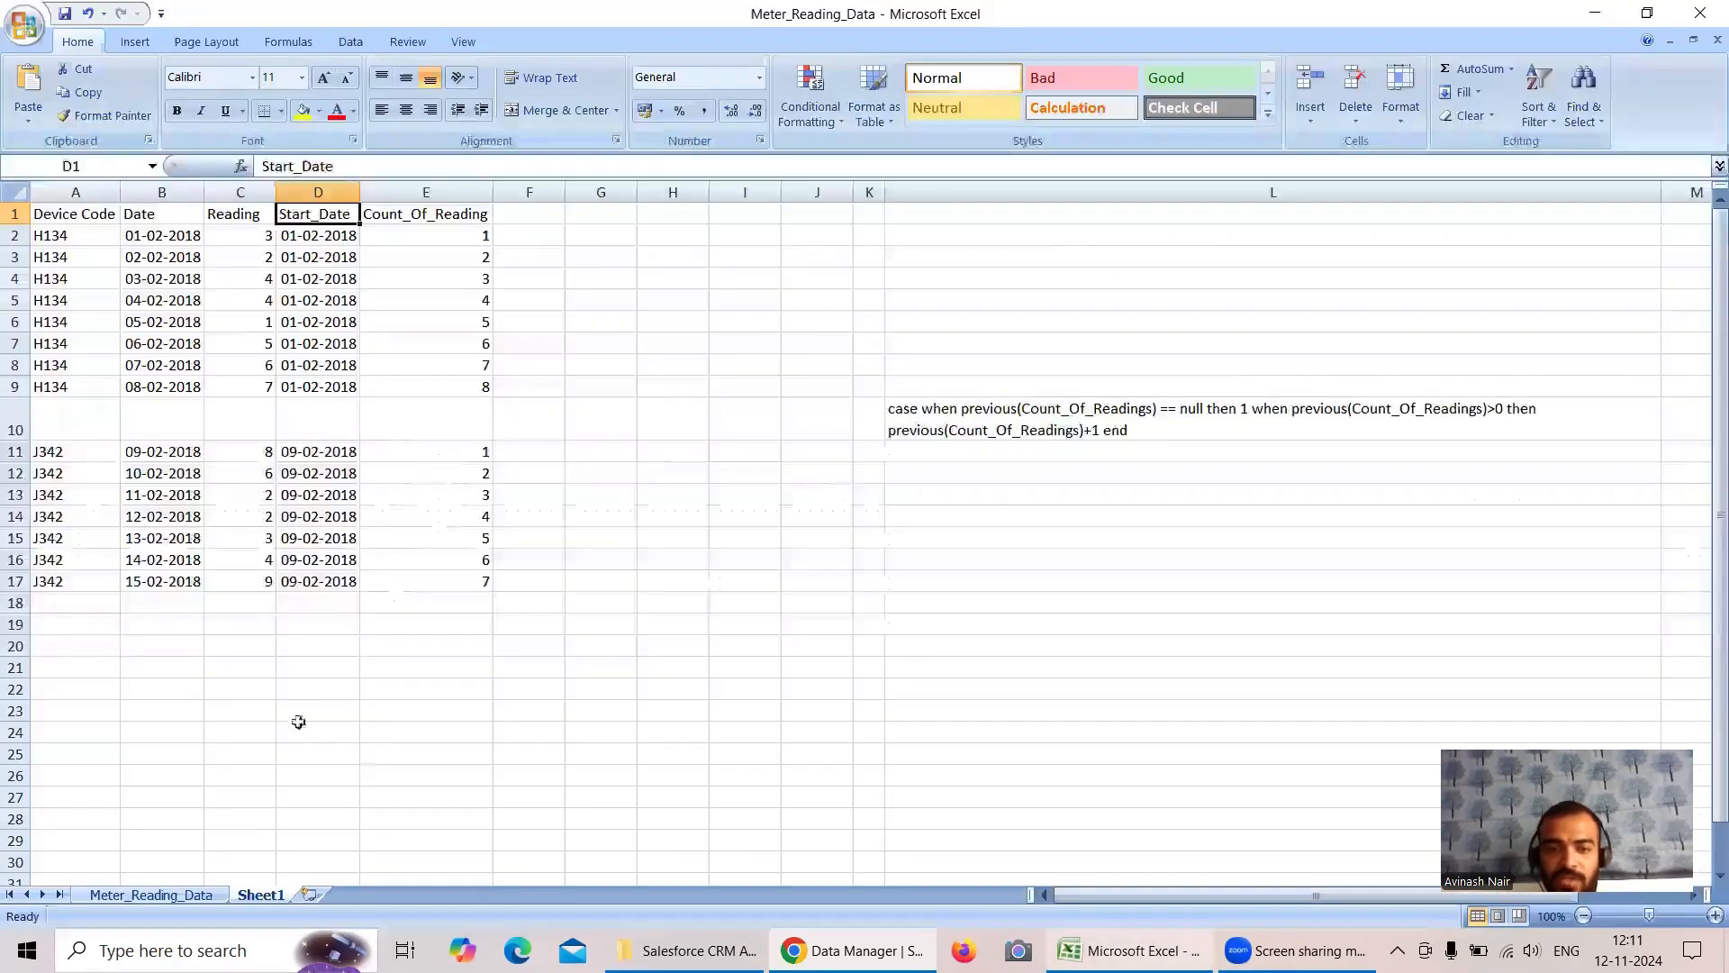
click(311, 894)
click(261, 894)
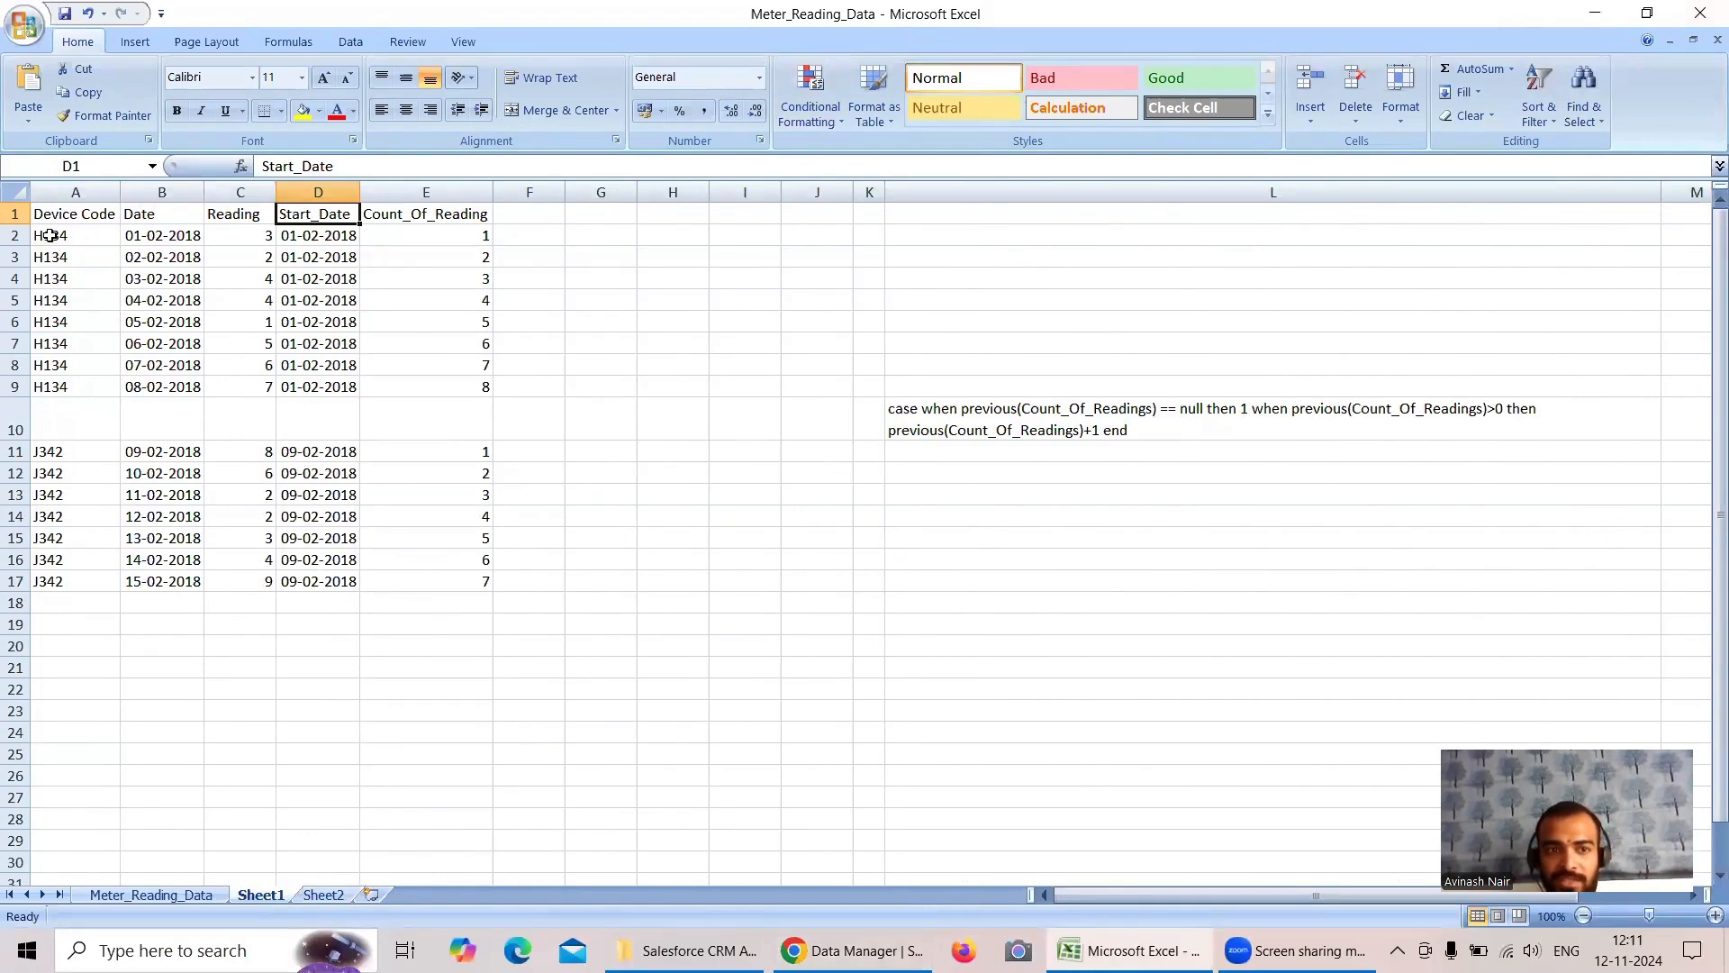
drag(49, 219, 450, 579)
key(ctrl+c)
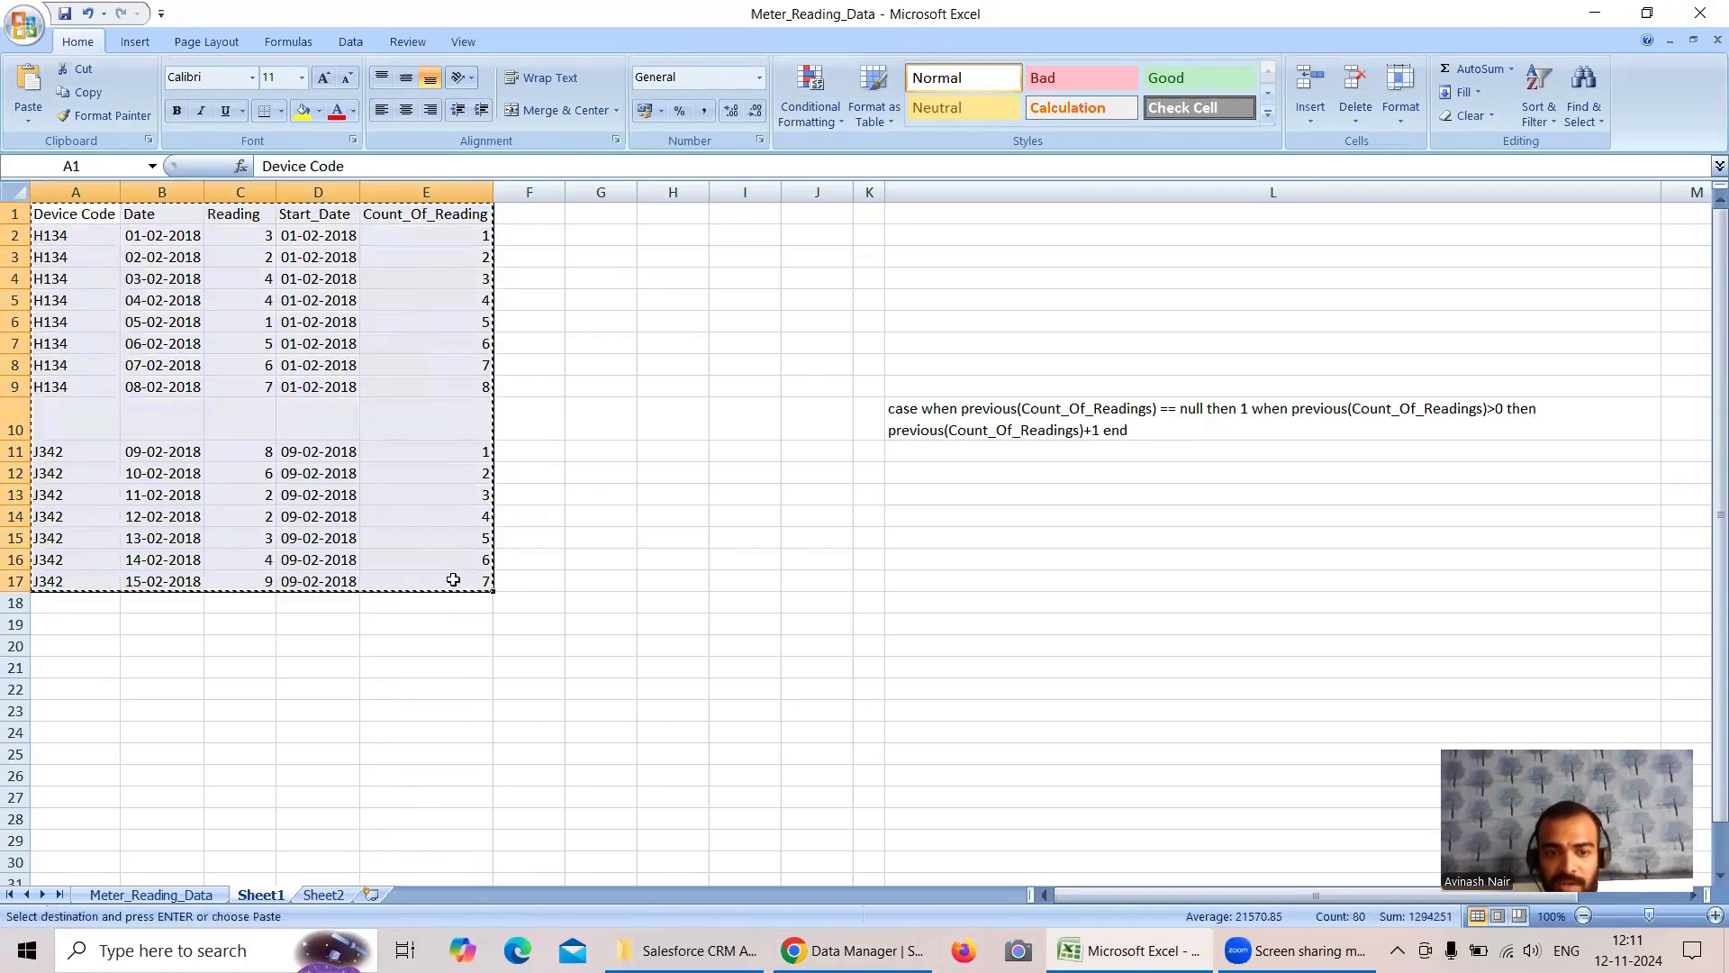
click(334, 895)
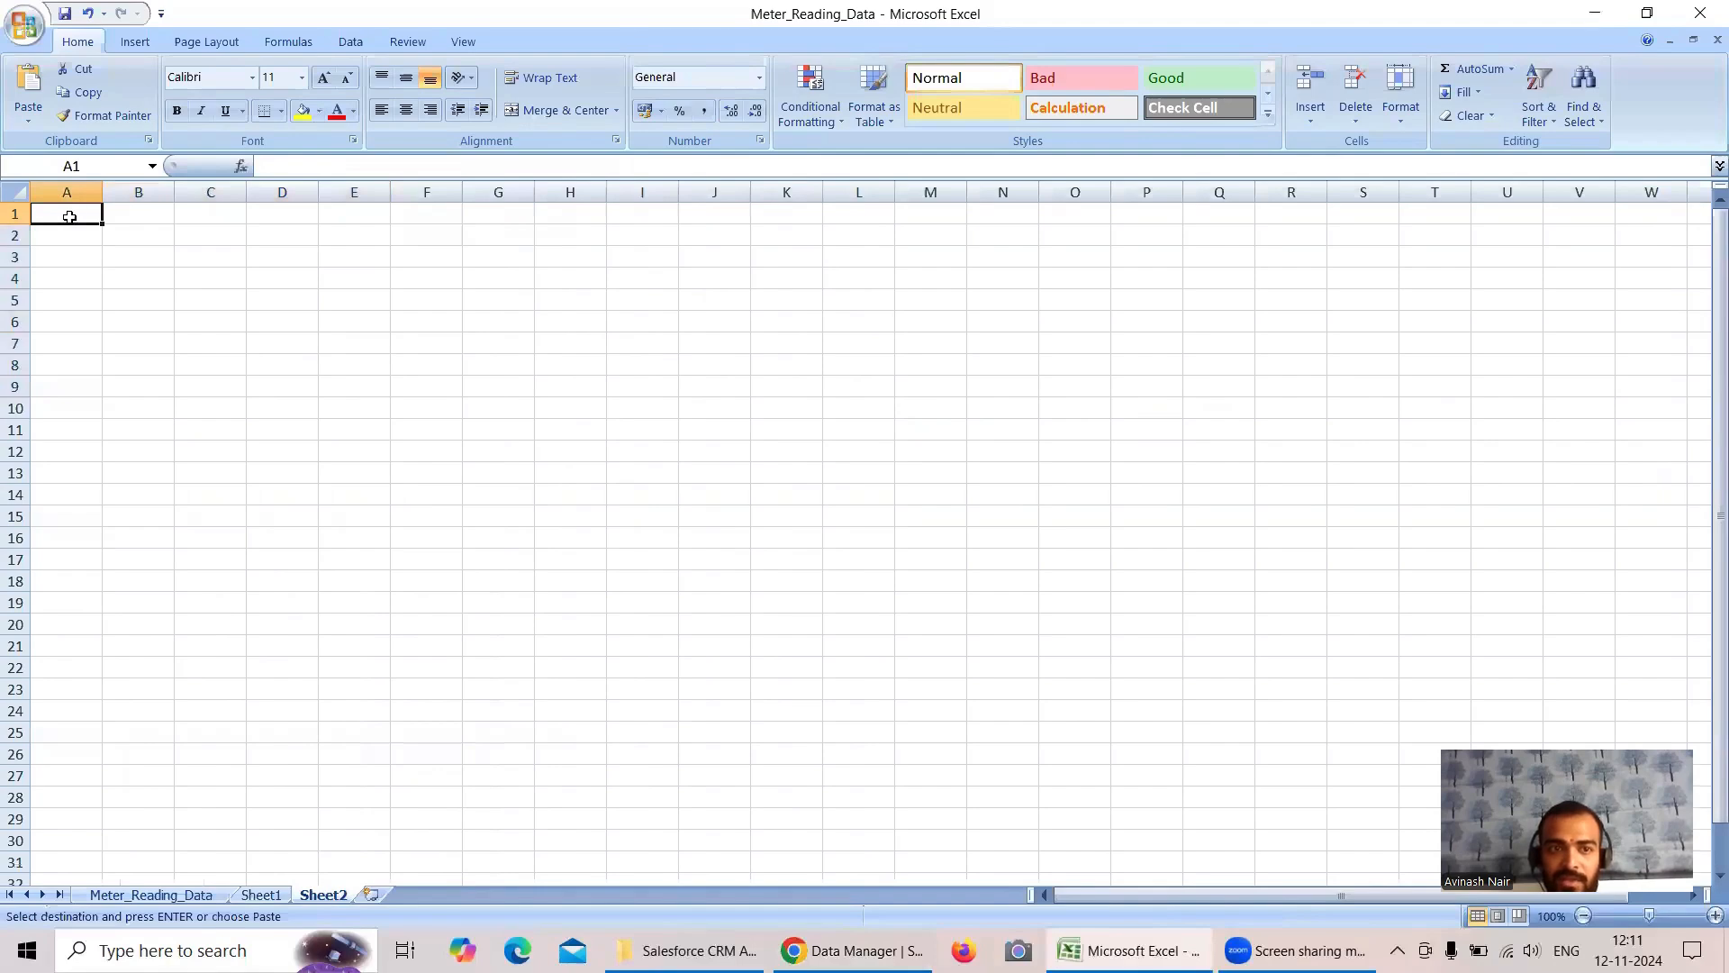
key(ctrl+v)
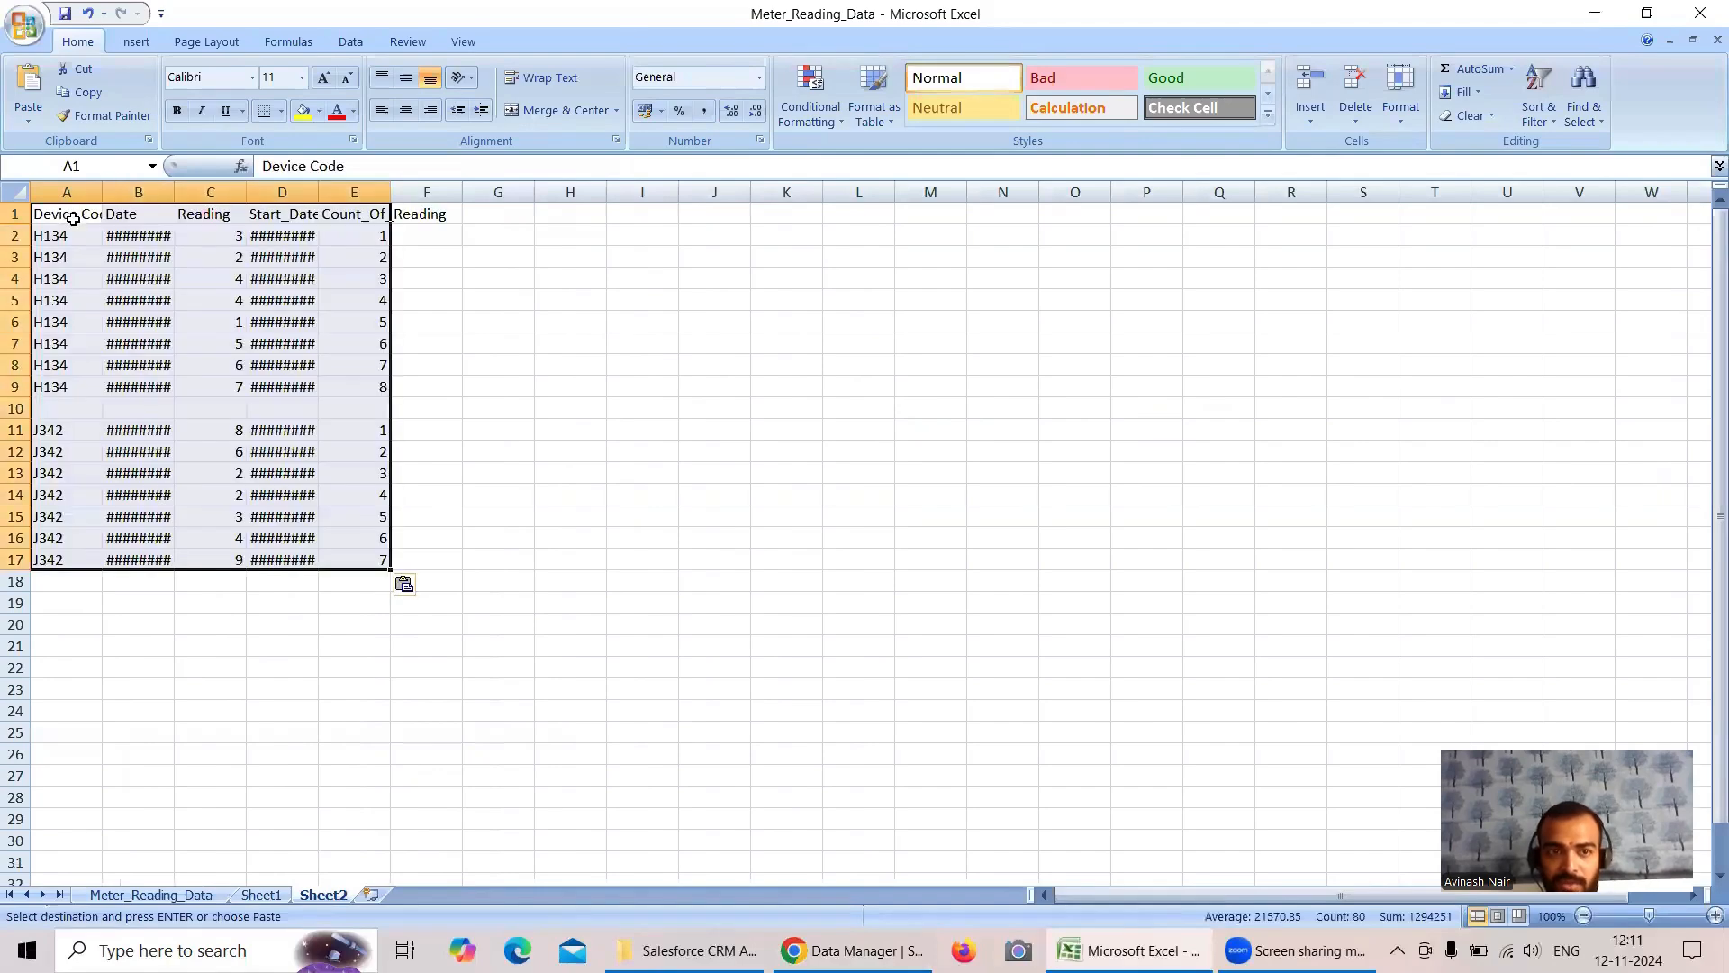
double_click(171, 200)
- Switch to the dataflow in Chrome and open the End_Date node to check its partition and sort direction
click(855, 950)
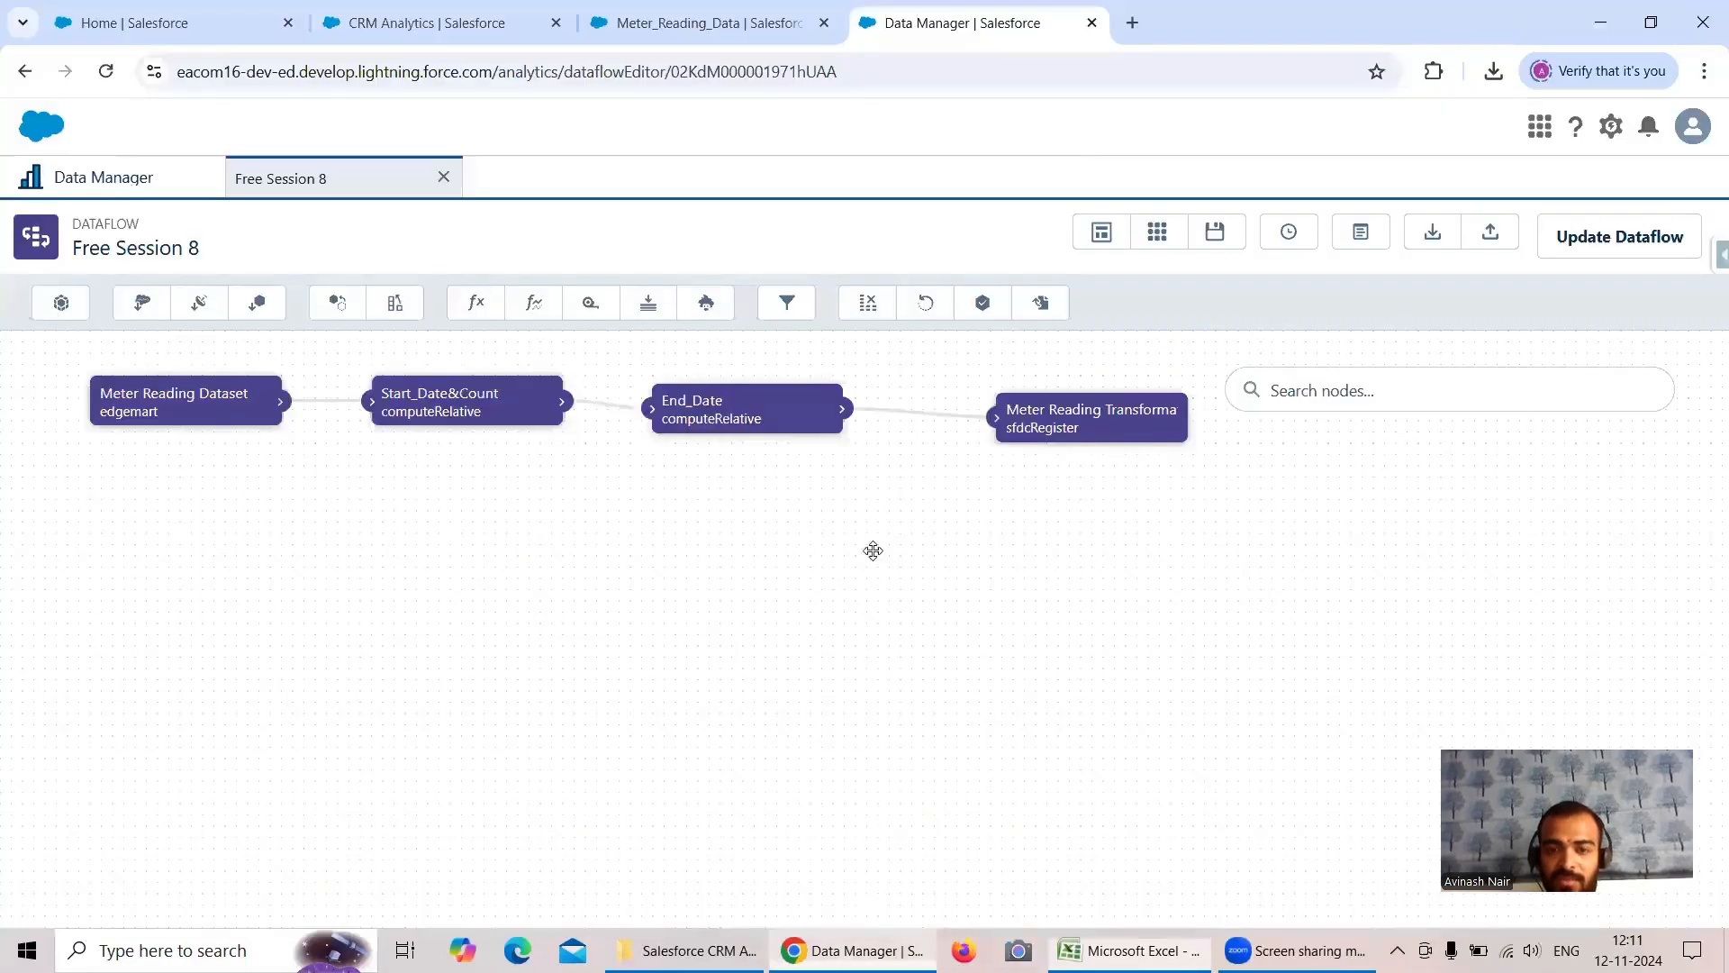
click(700, 417)
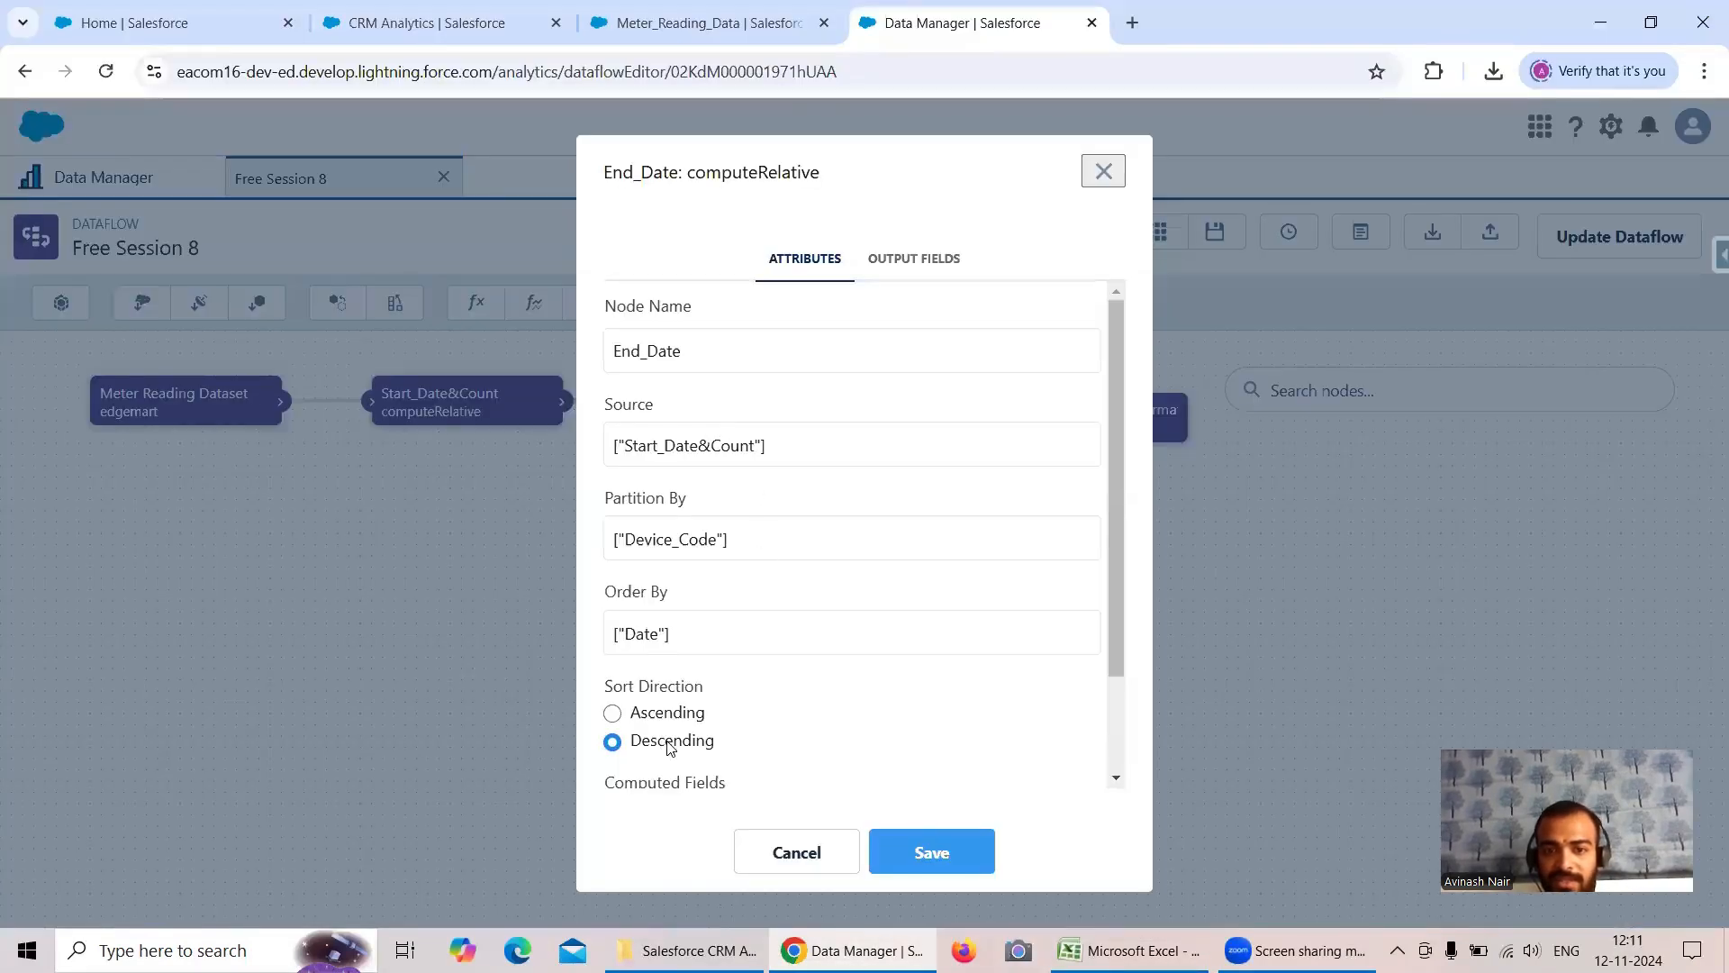
- Back in Excel, autofit the Start_Date, Count_Of_Reading and Device Code columns on Sheet2
click(1138, 937)
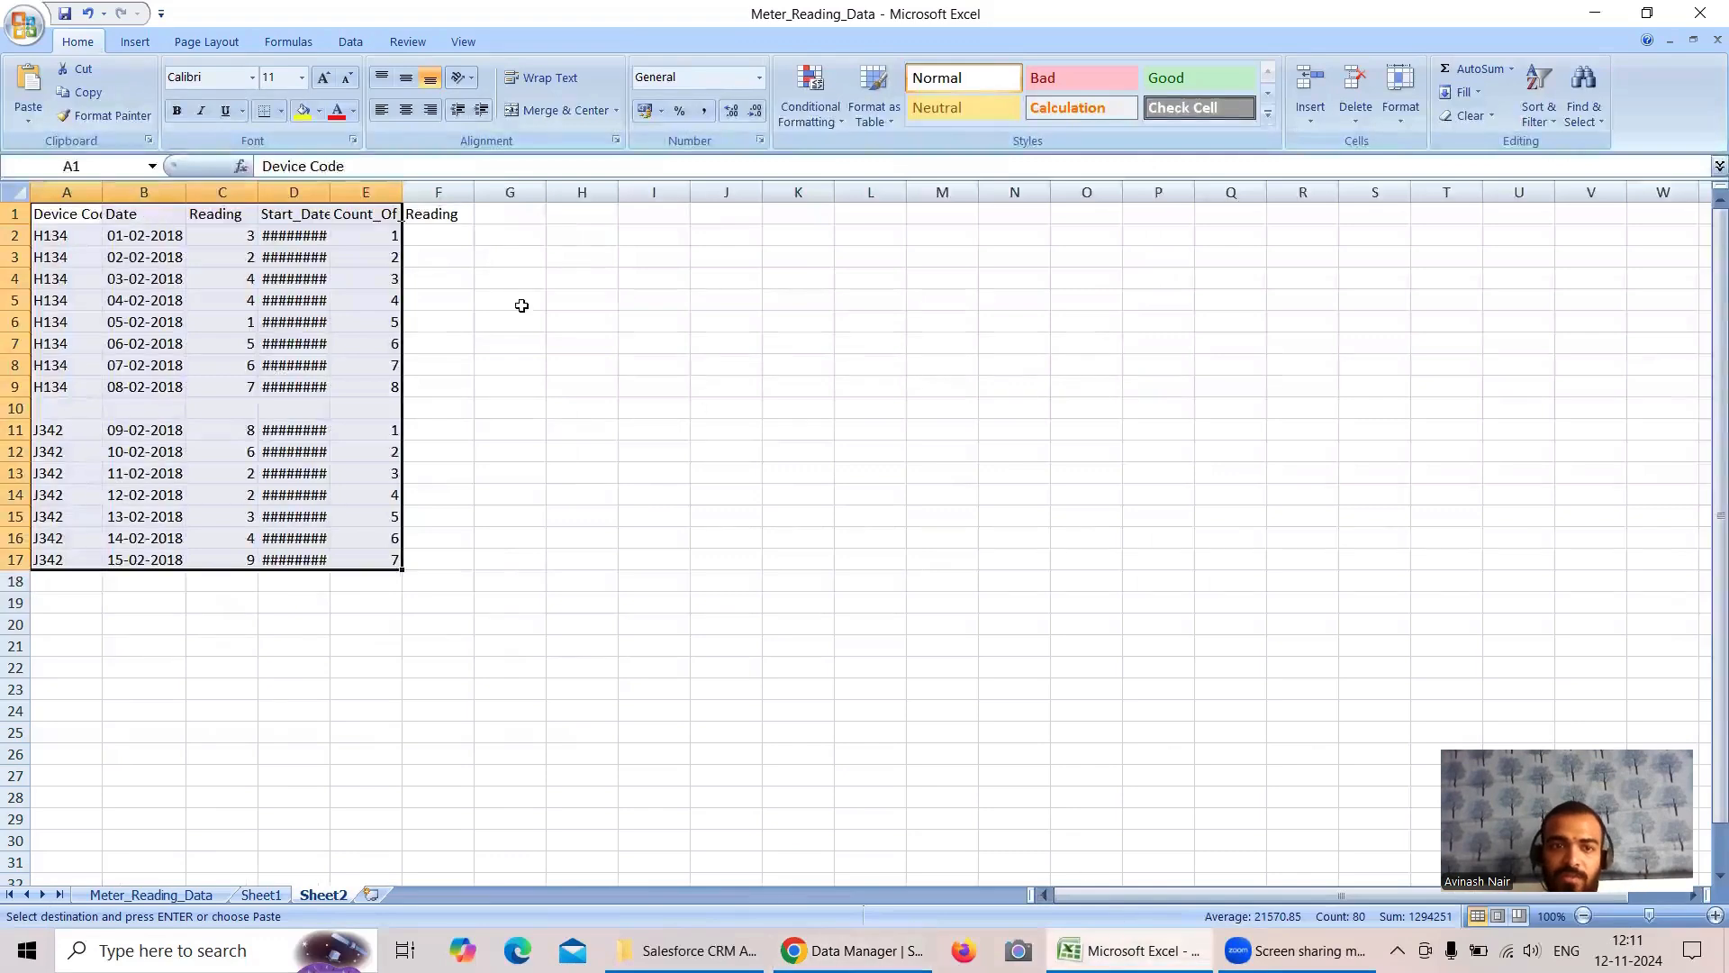
double_click(330, 192)
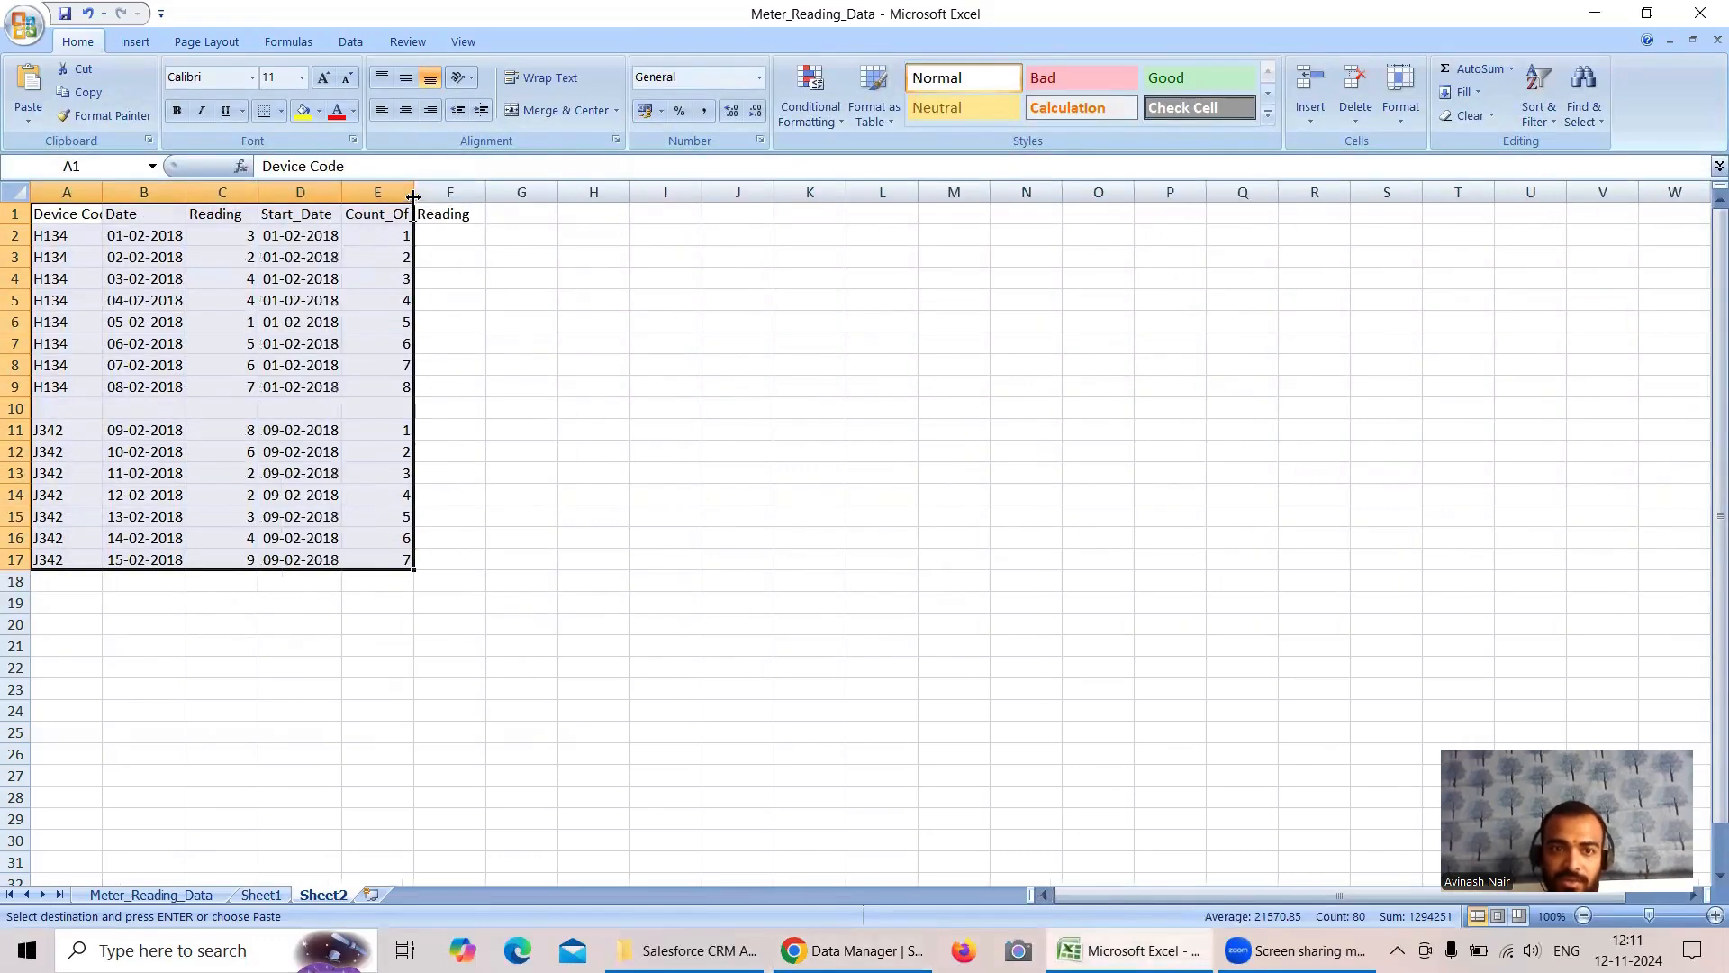
double_click(414, 192)
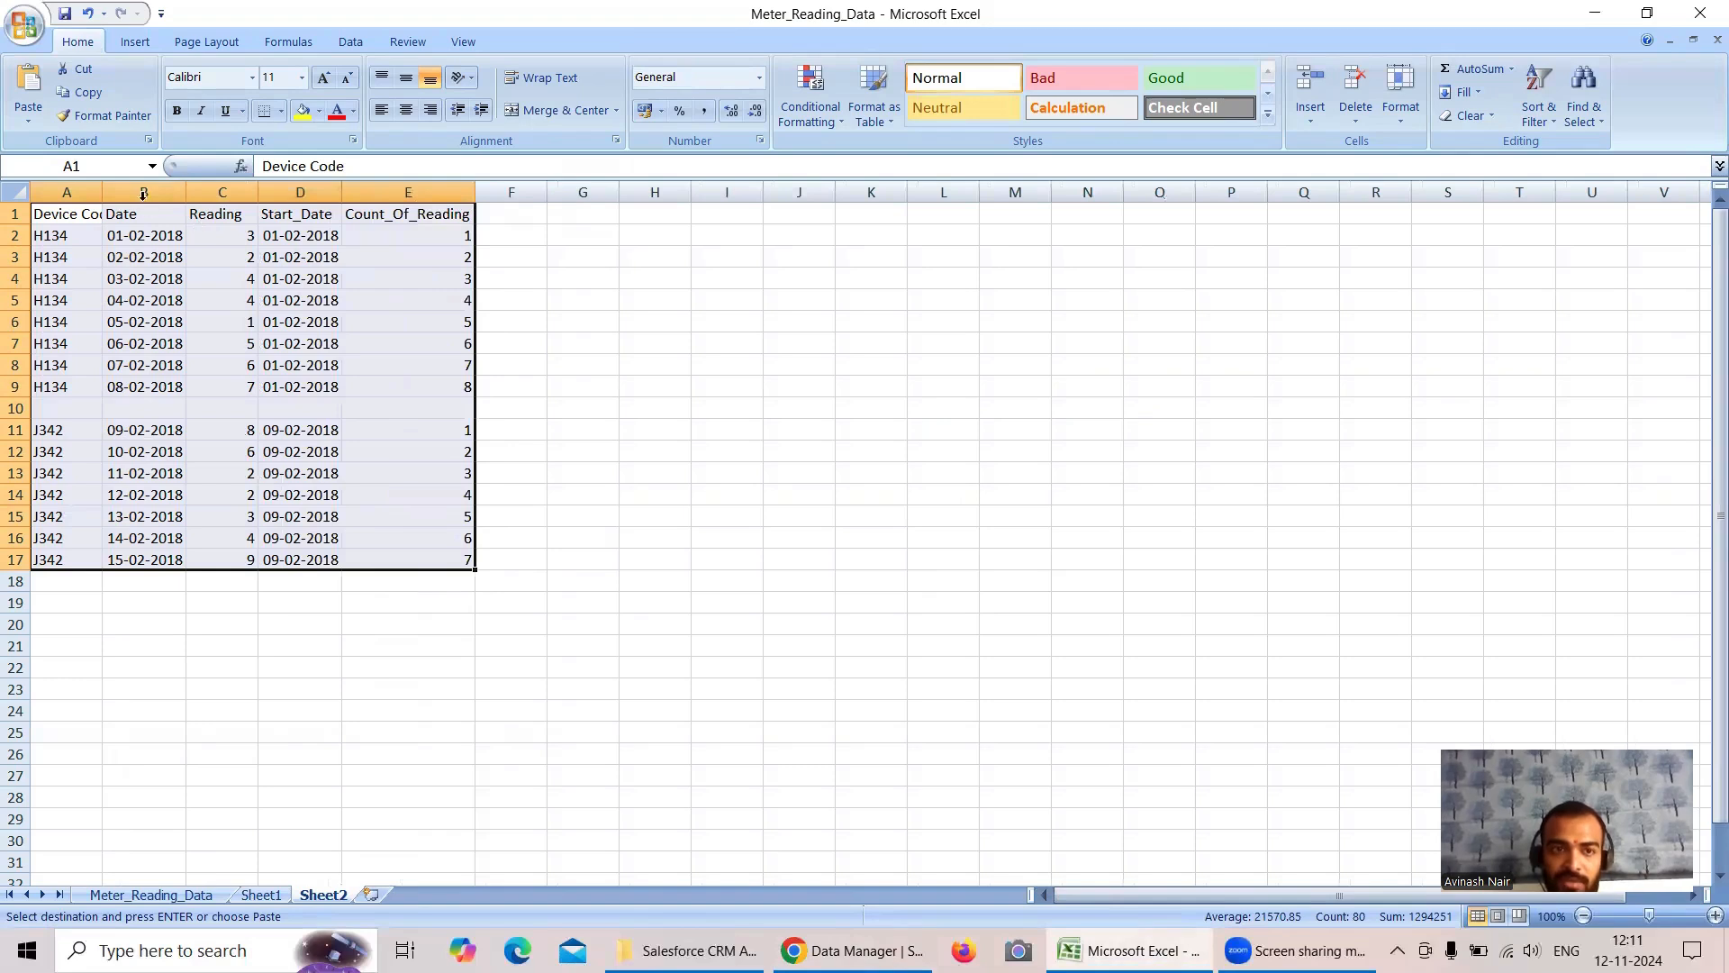
double_click(103, 196)
- Sort the Sheet2 table by the Date column from newest to oldest, expanding the selection to the adjacent columns
click(162, 192)
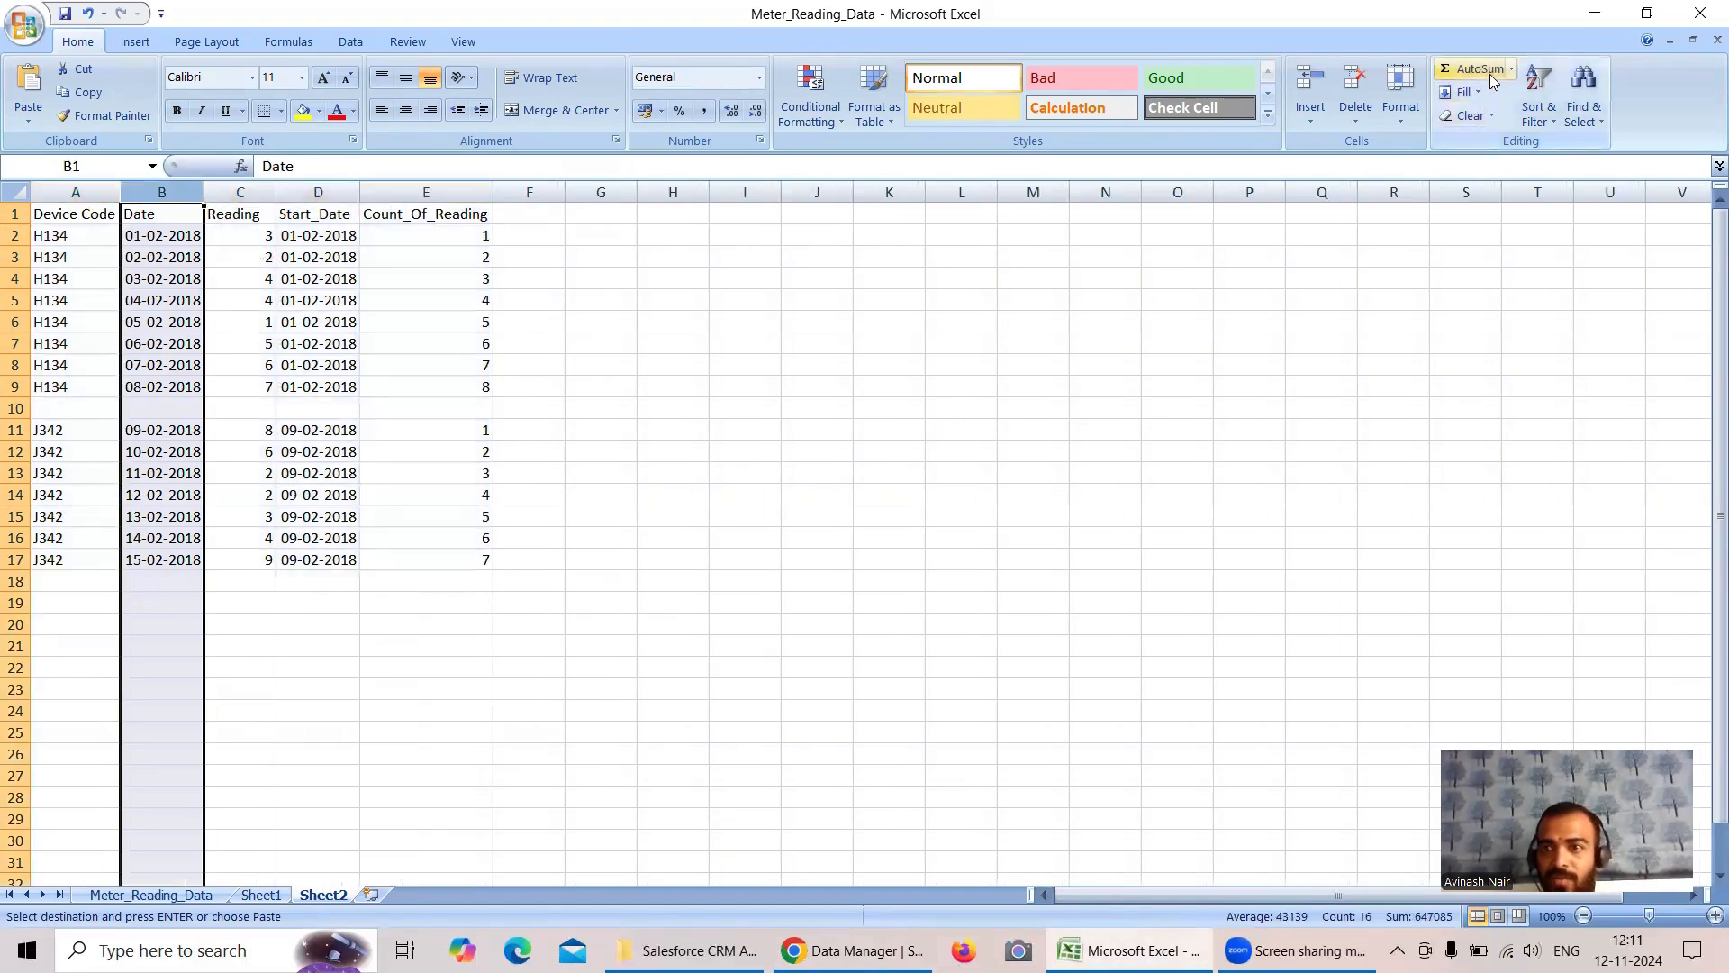
click(1539, 106)
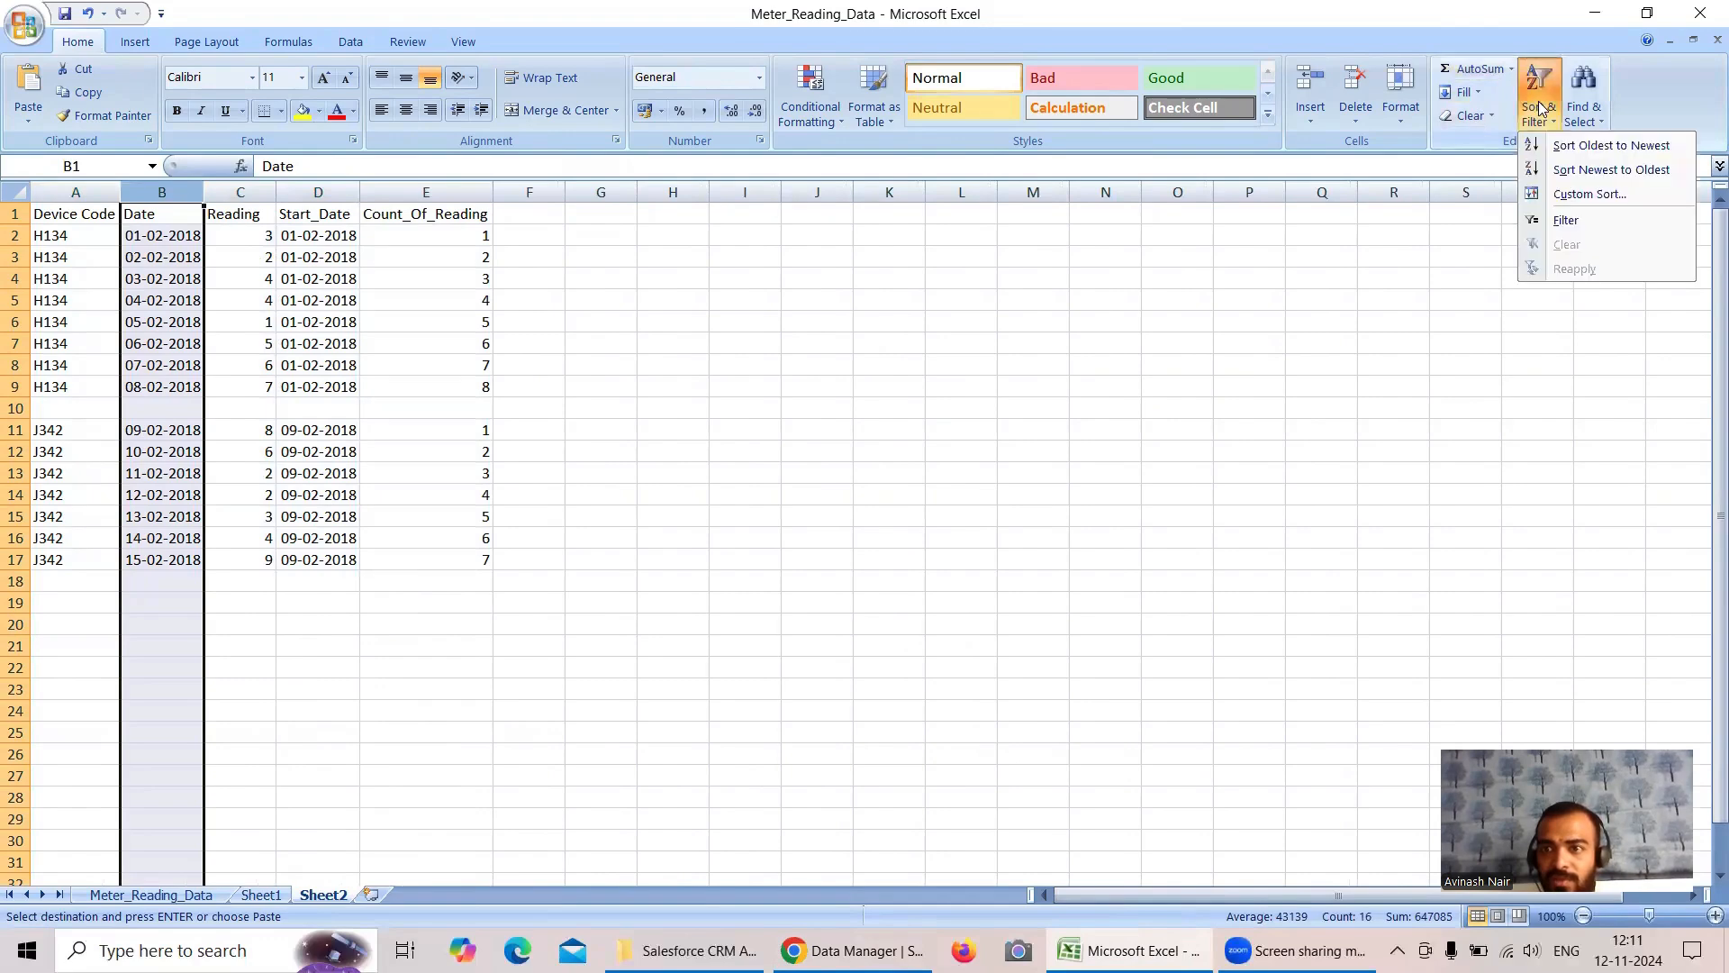
click(1596, 171)
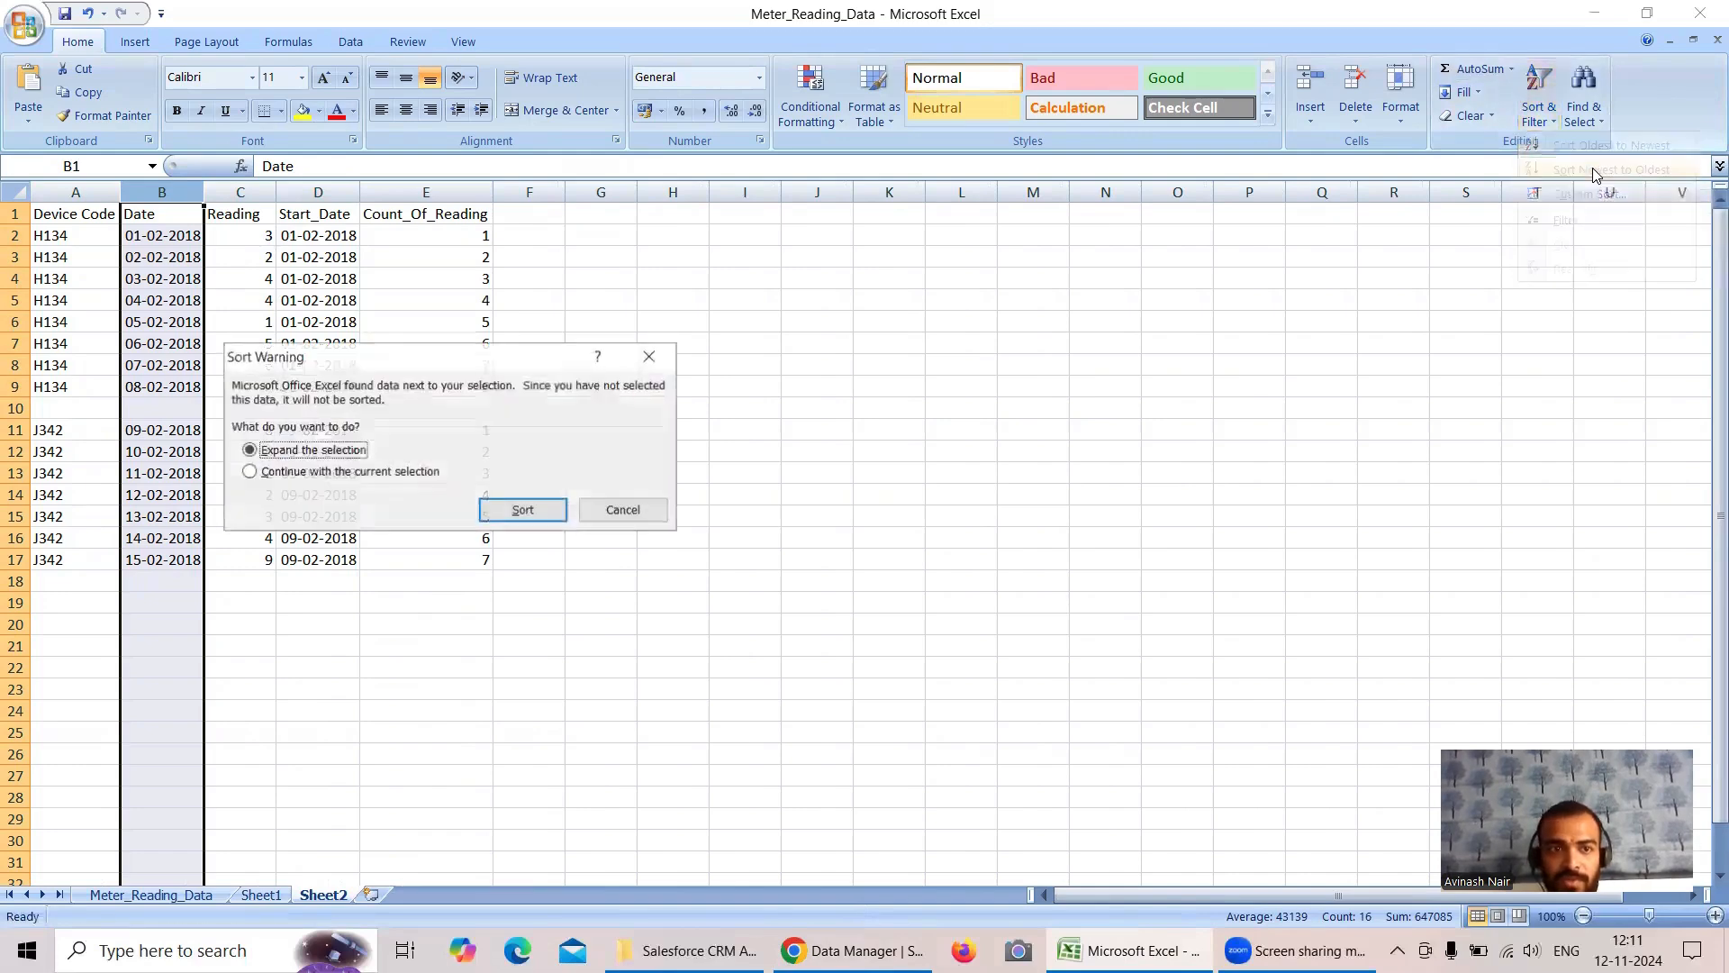
click(525, 511)
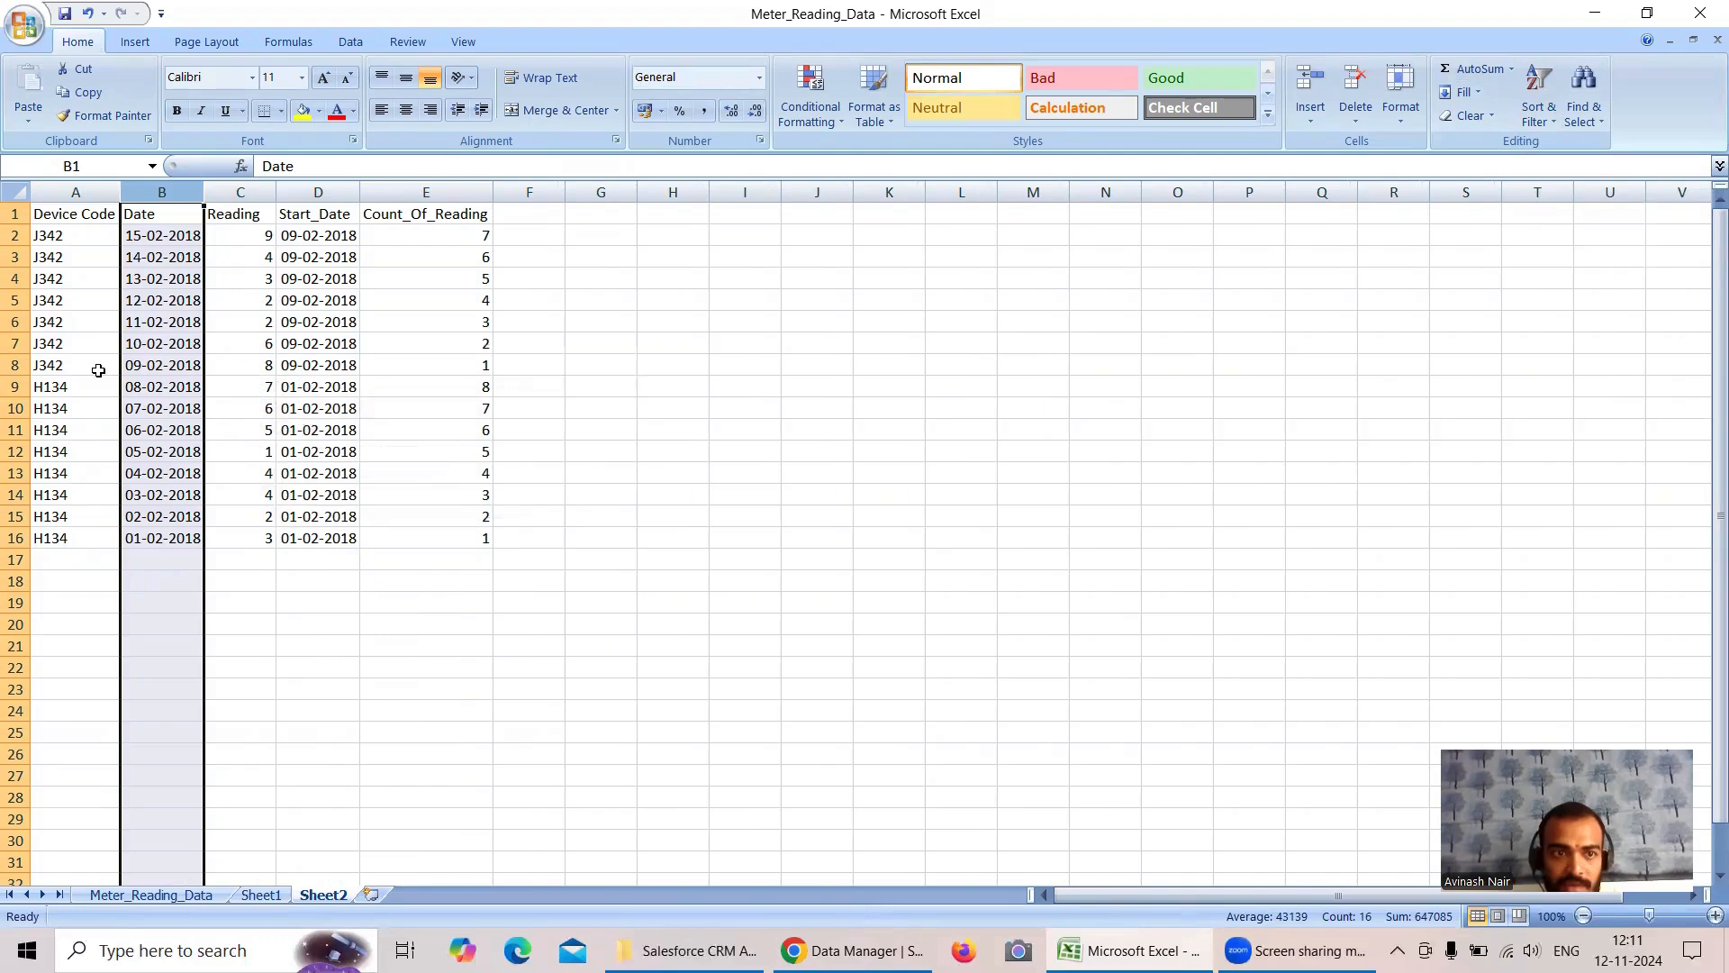
- Move the J342 rows down to start at A18, and move the H134 rows up to start at A2
drag(42, 241, 421, 361)
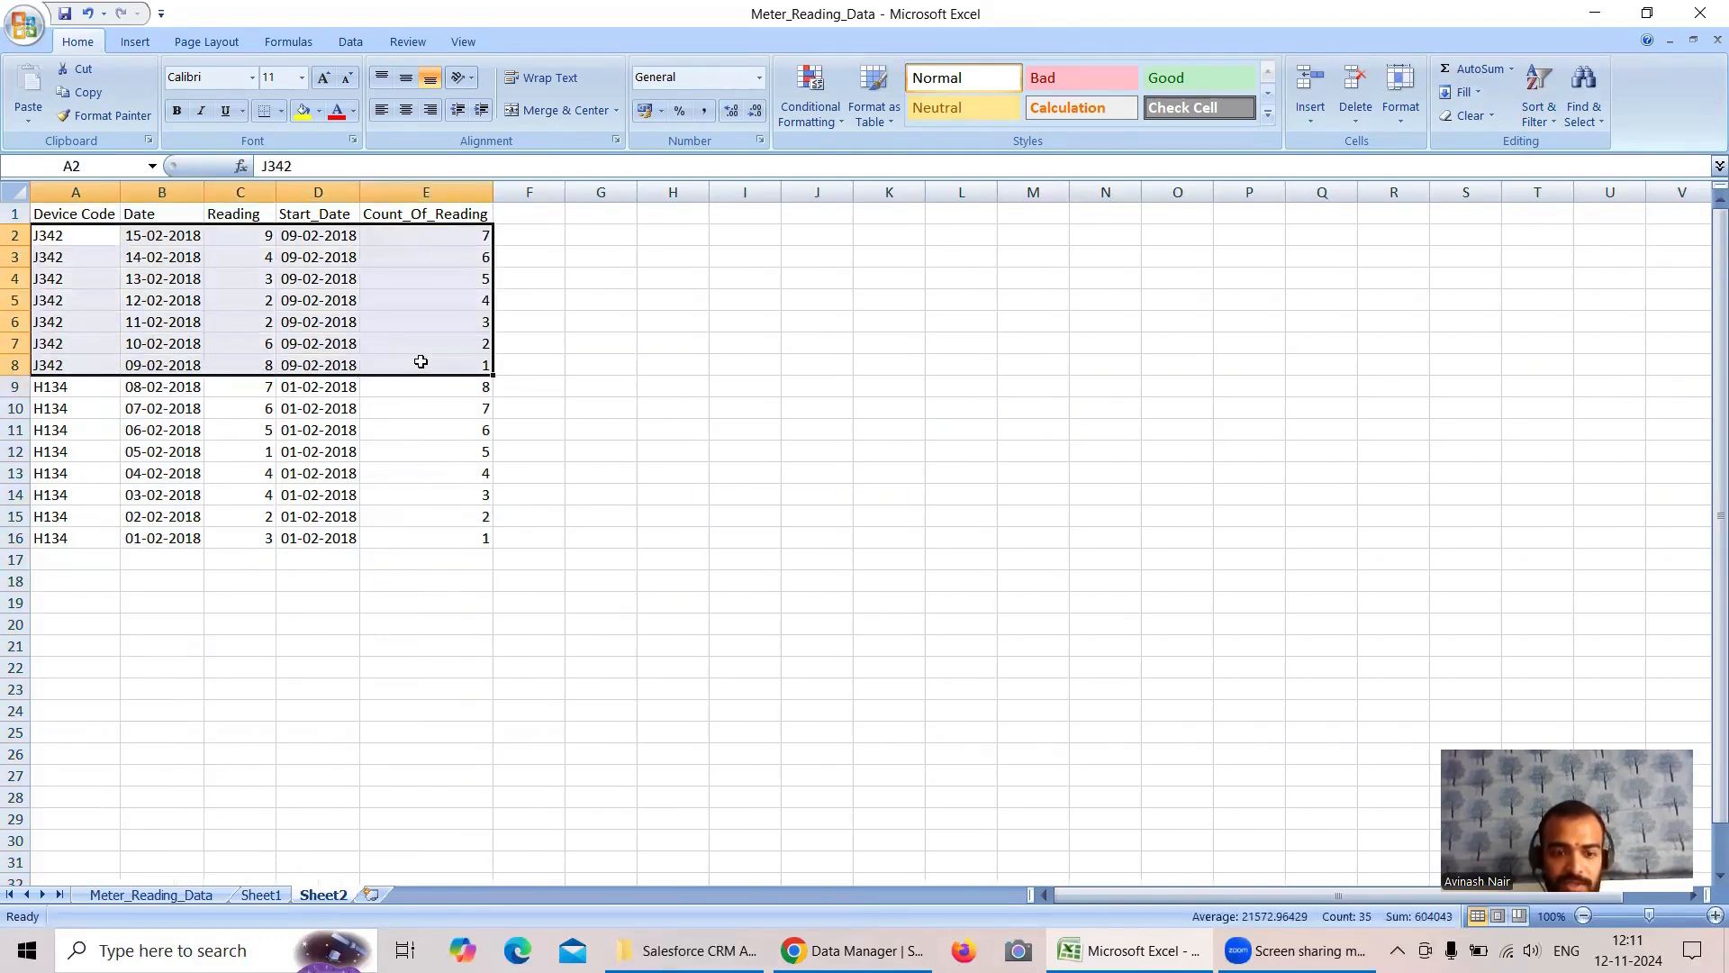
key(ctrl+x)
click(72, 580)
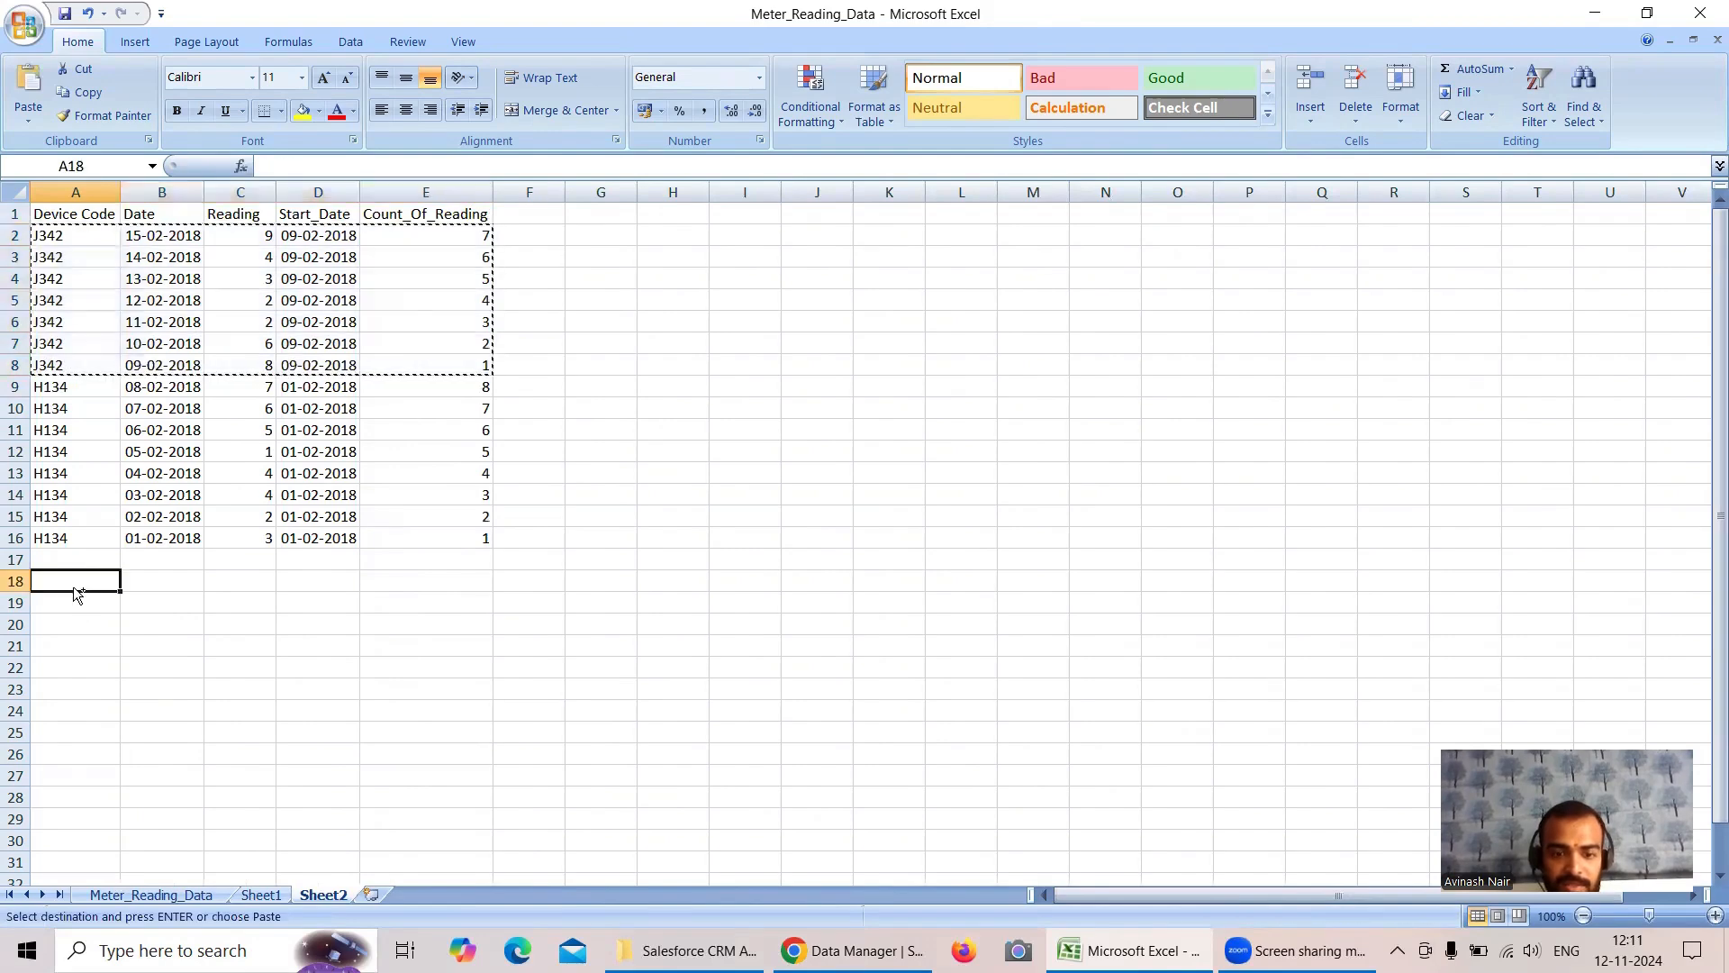
key(ctrl+v)
drag(50, 390, 435, 529)
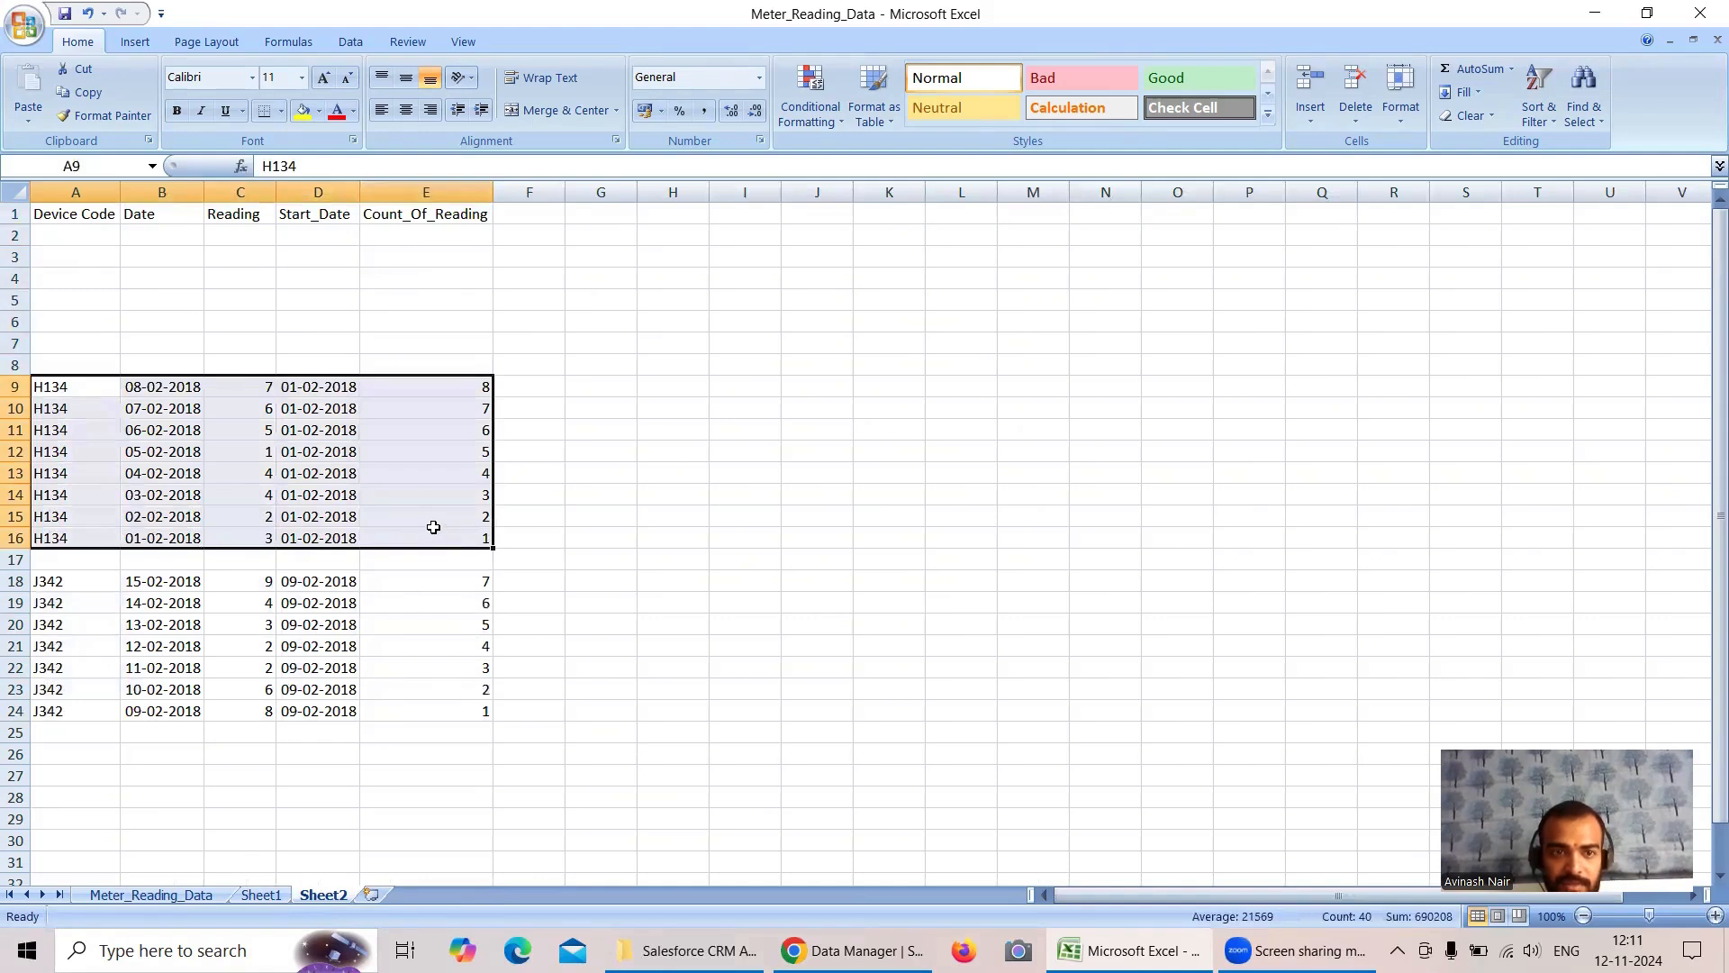
key(ctrl+x)
click(80, 235)
key(ctrl+v)
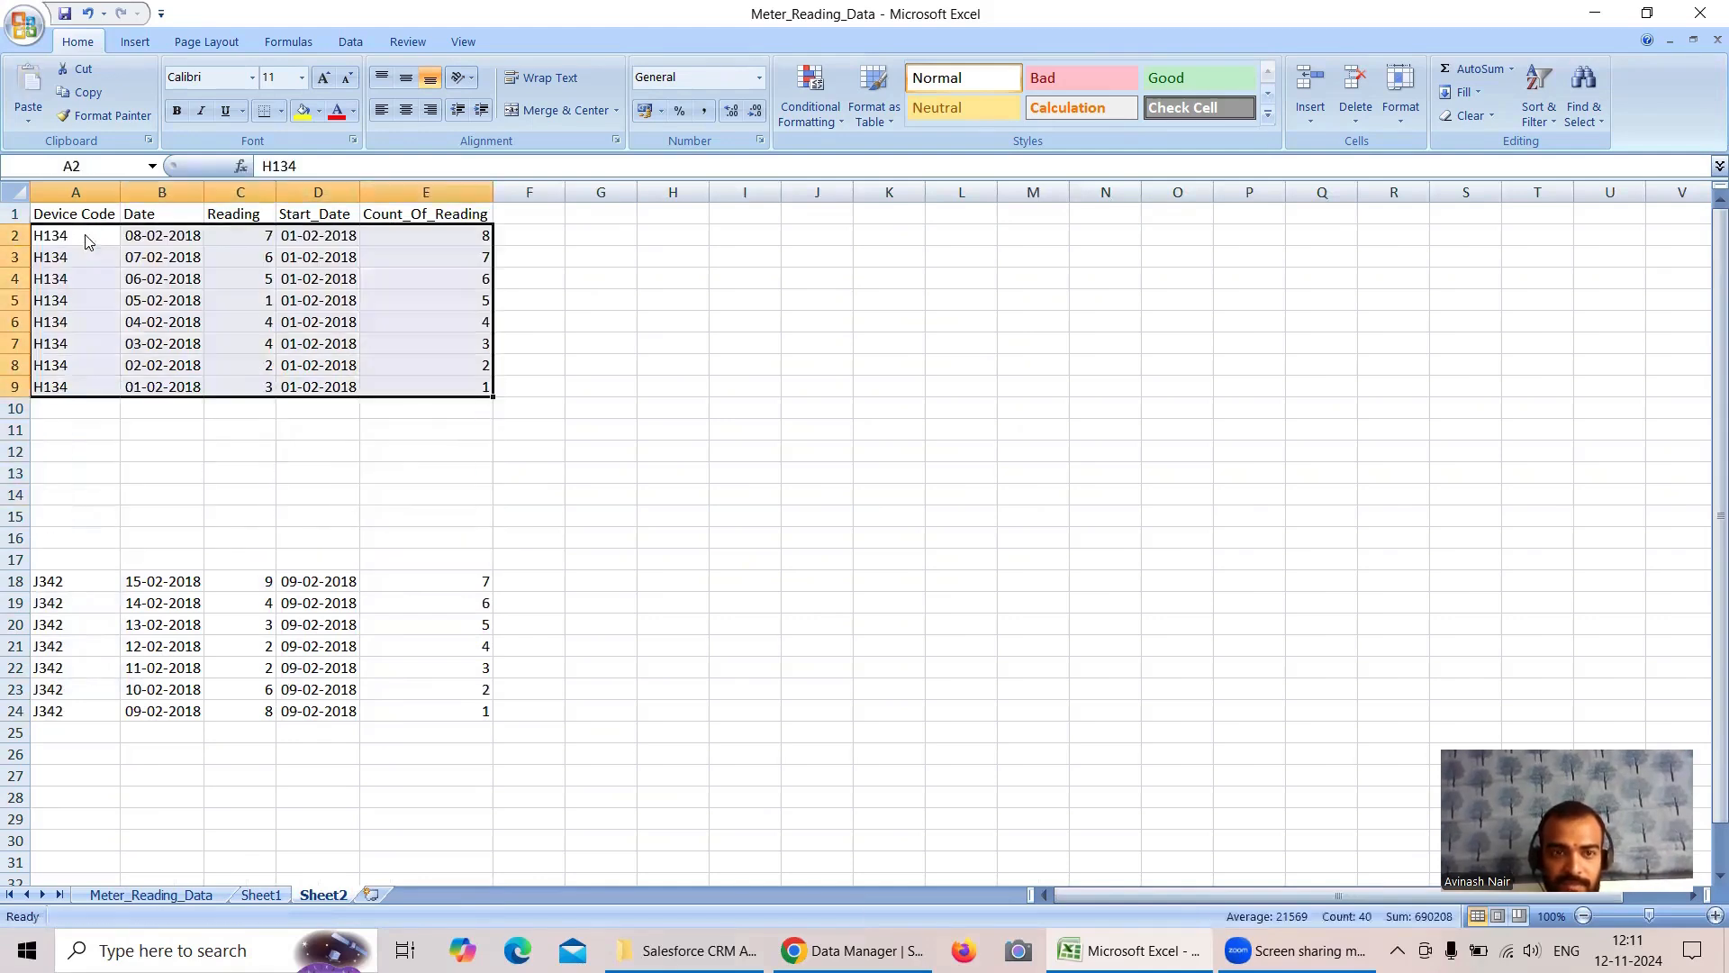
- Move the J342 rows up to start at A11, leaving one blank row below the H134 block
drag(54, 583, 387, 702)
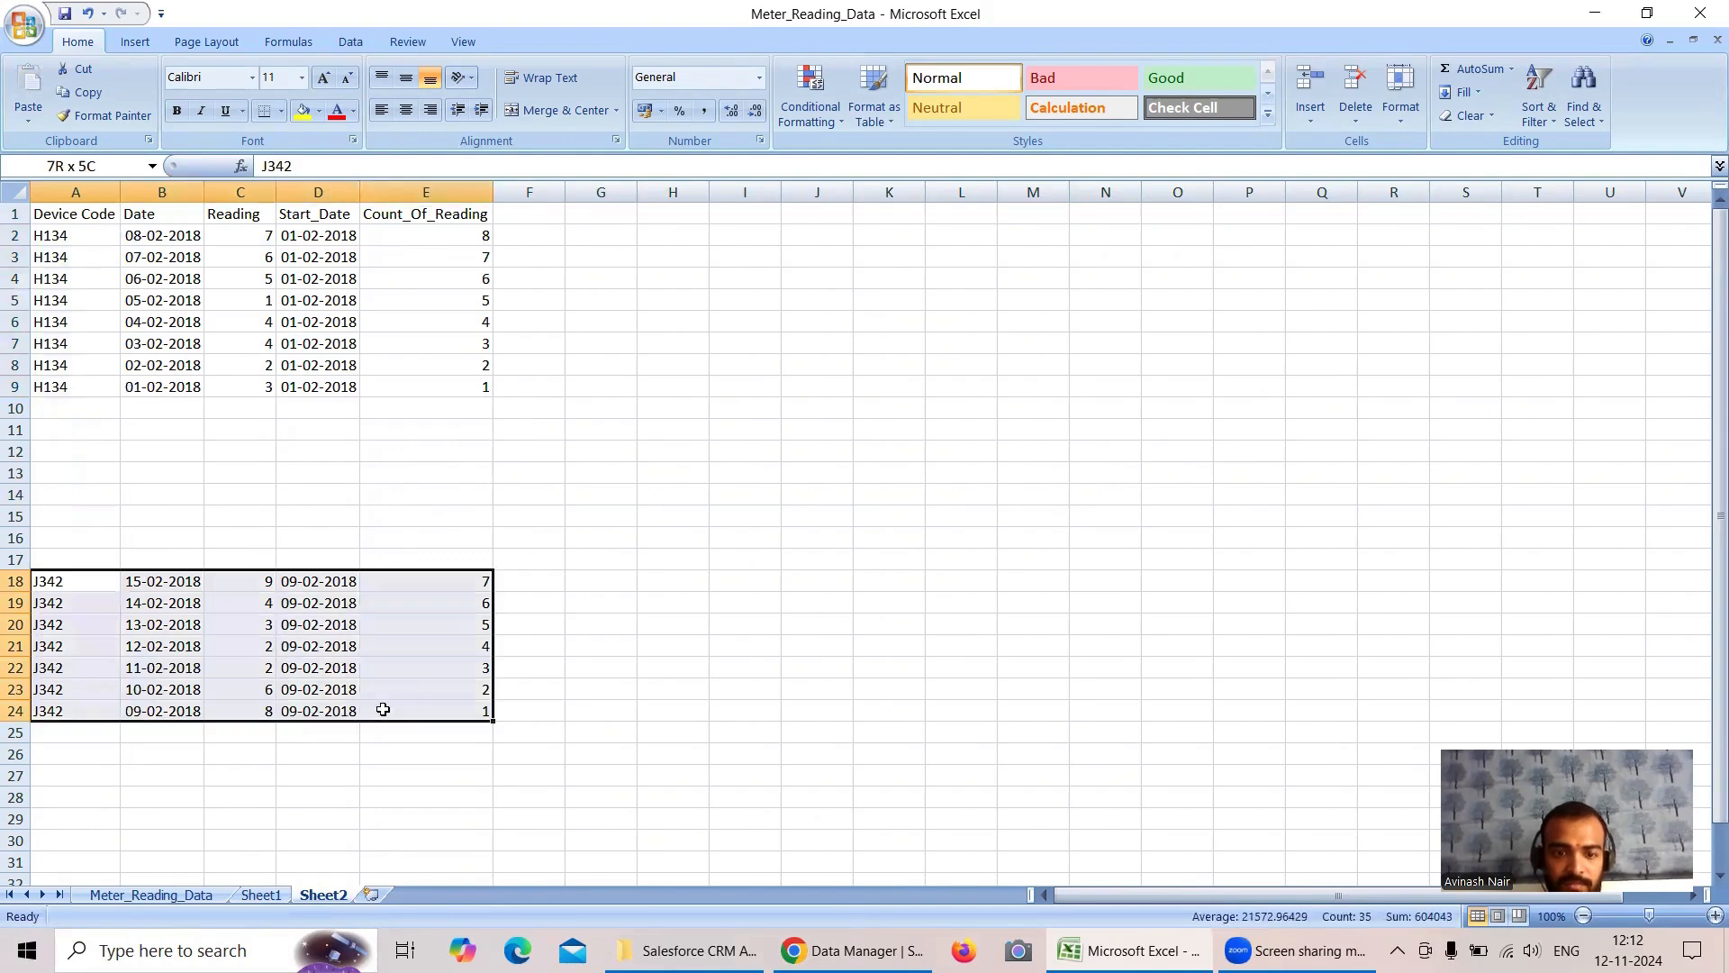
key(ctrl+x)
click(66, 426)
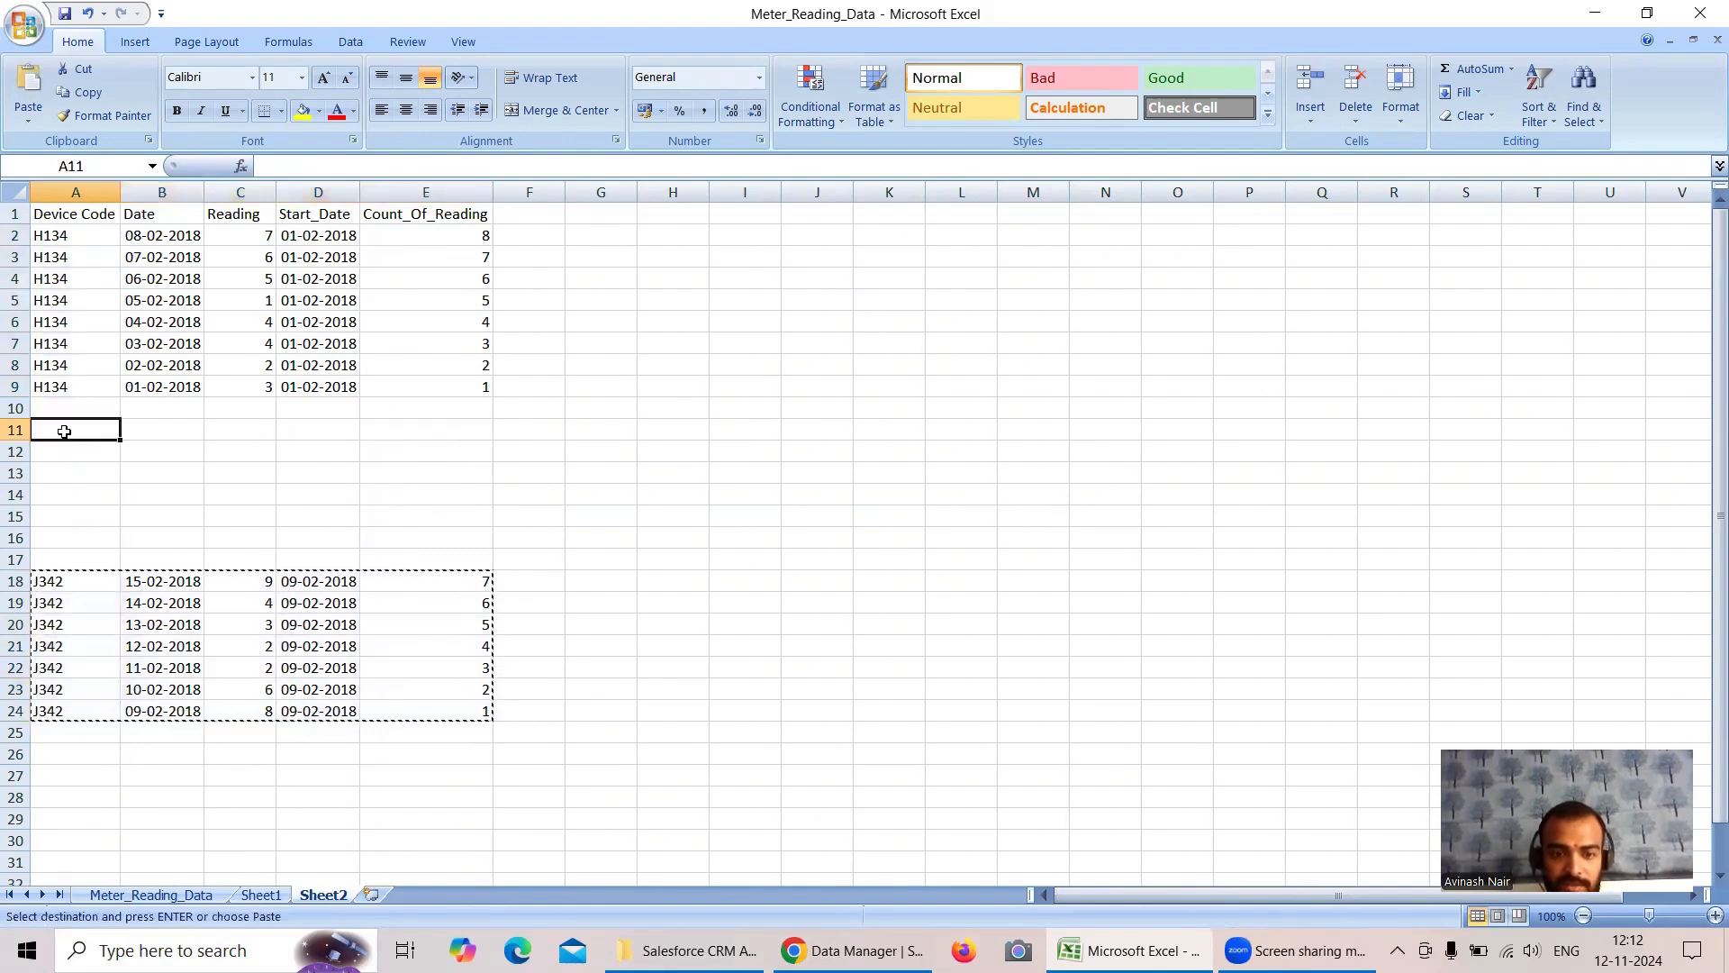
key(ctrl+v)
- Add the column header End_Date in cell F1 of Sheet2
double_click(528, 217)
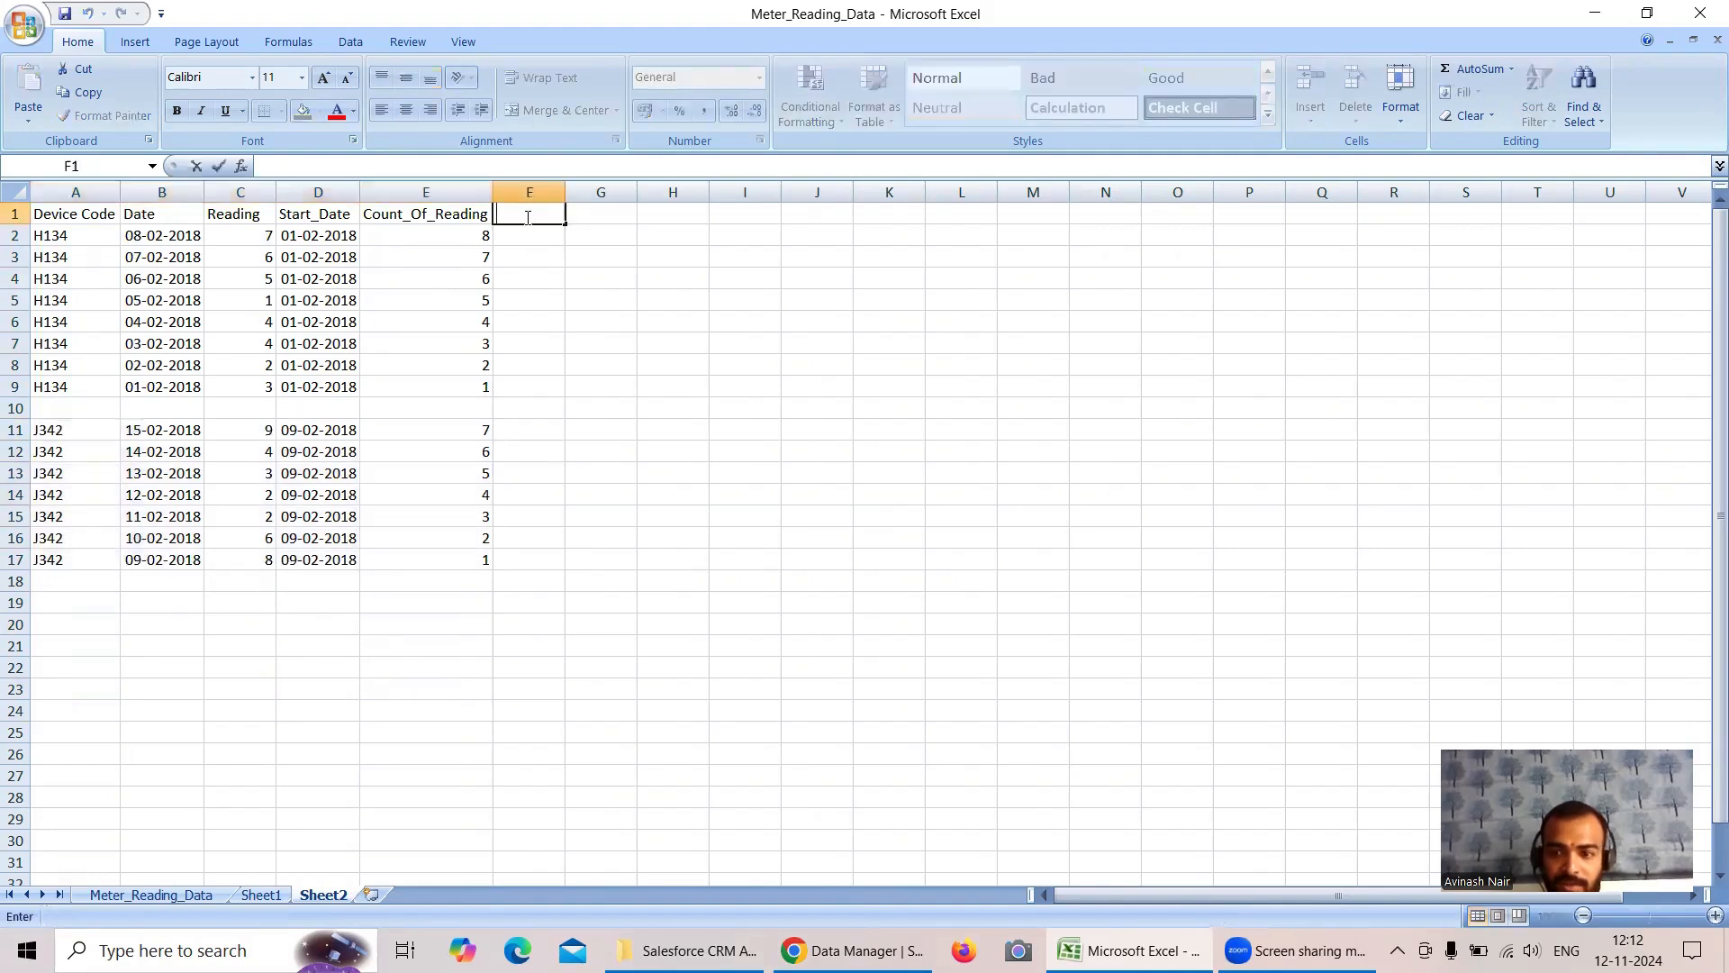
text(End)
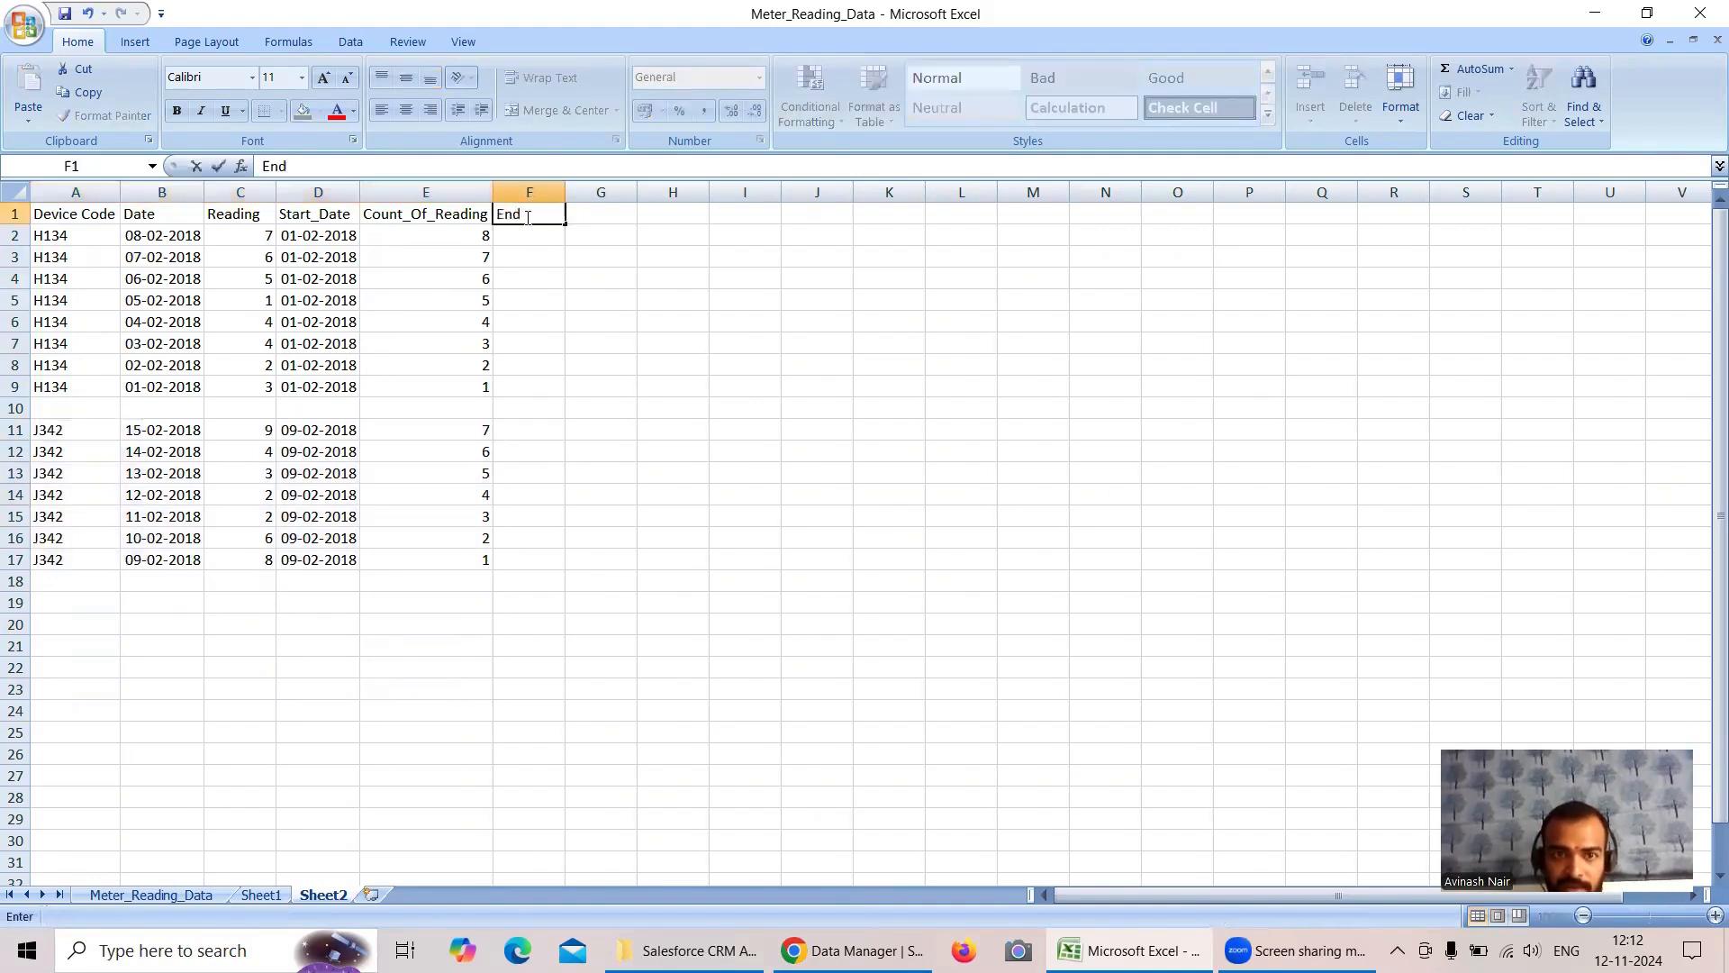
text(_Date)
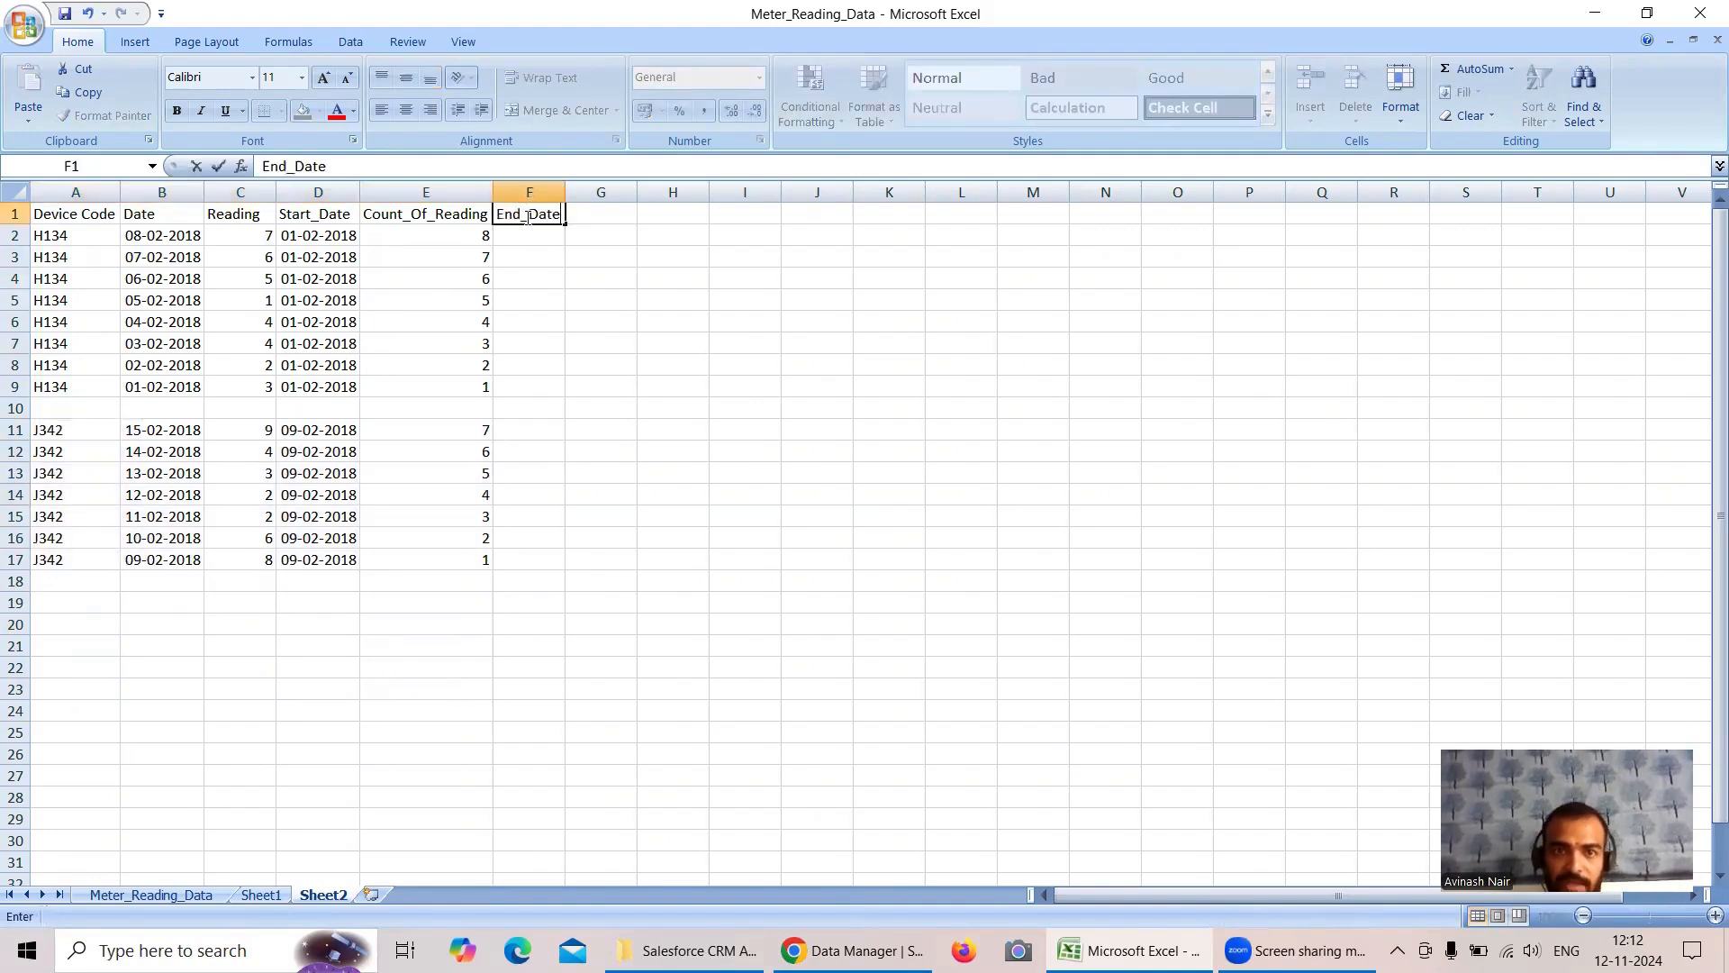
- Switch to the dataflow in Chrome and review the End_Date computed field's source field and offset function
click(842, 950)
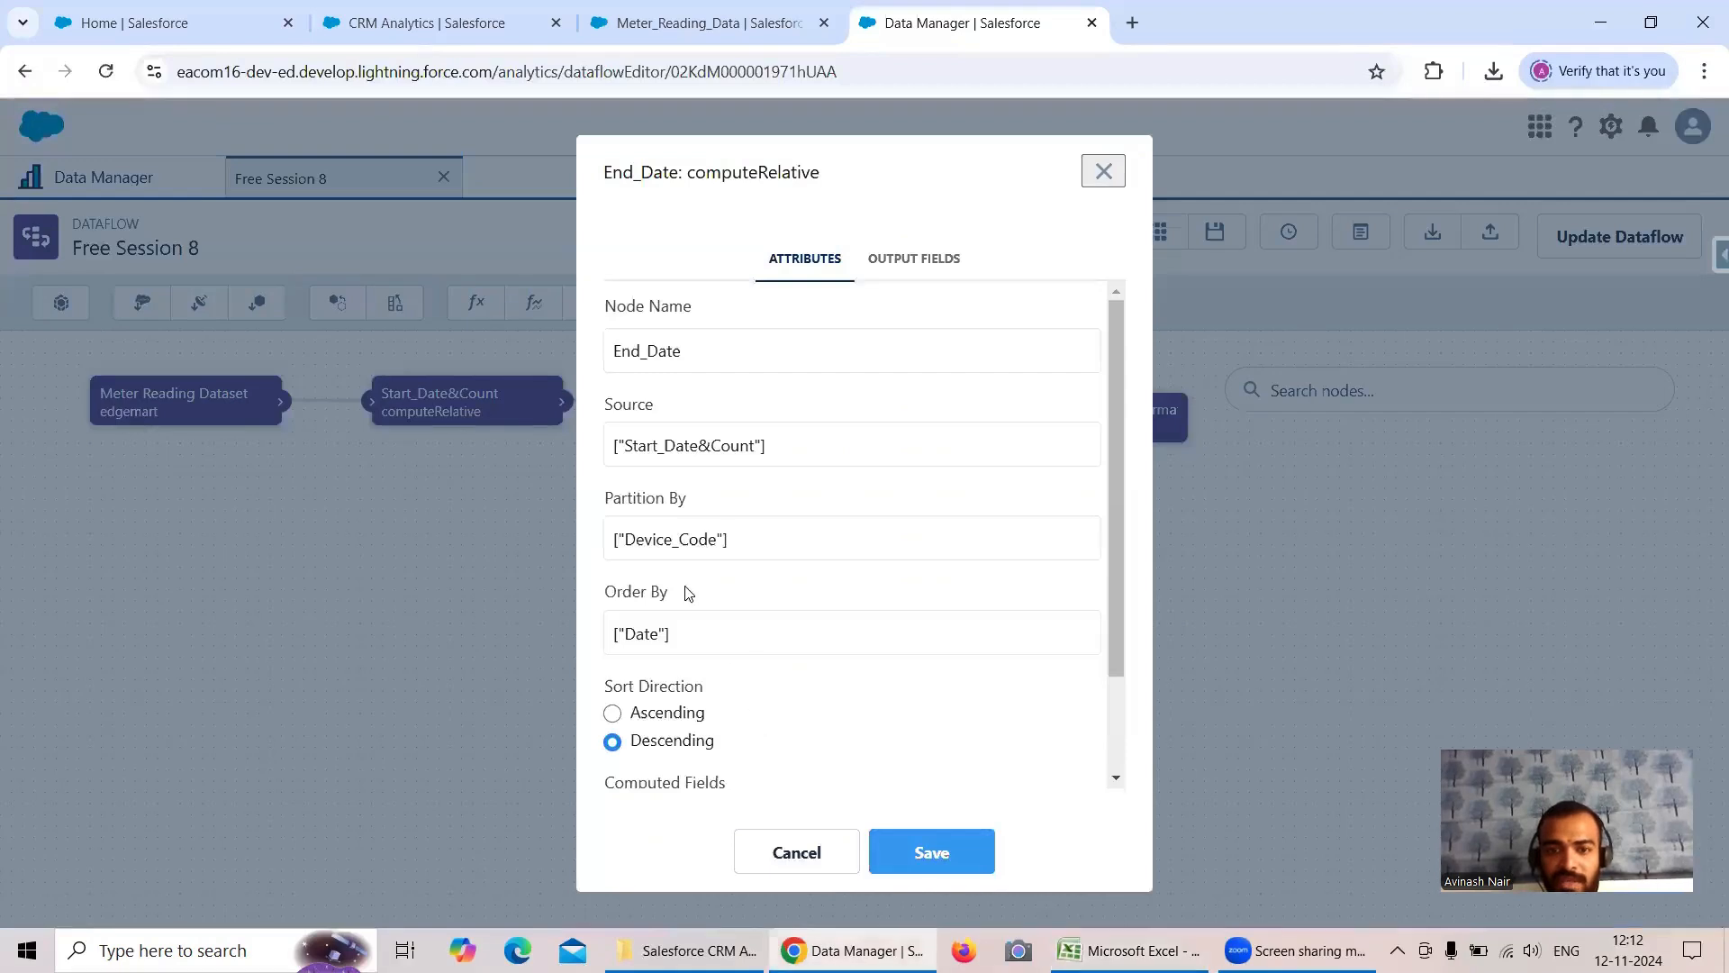
scroll(653, 764, down, 3)
click(658, 702)
scroll(756, 638, down, 2)
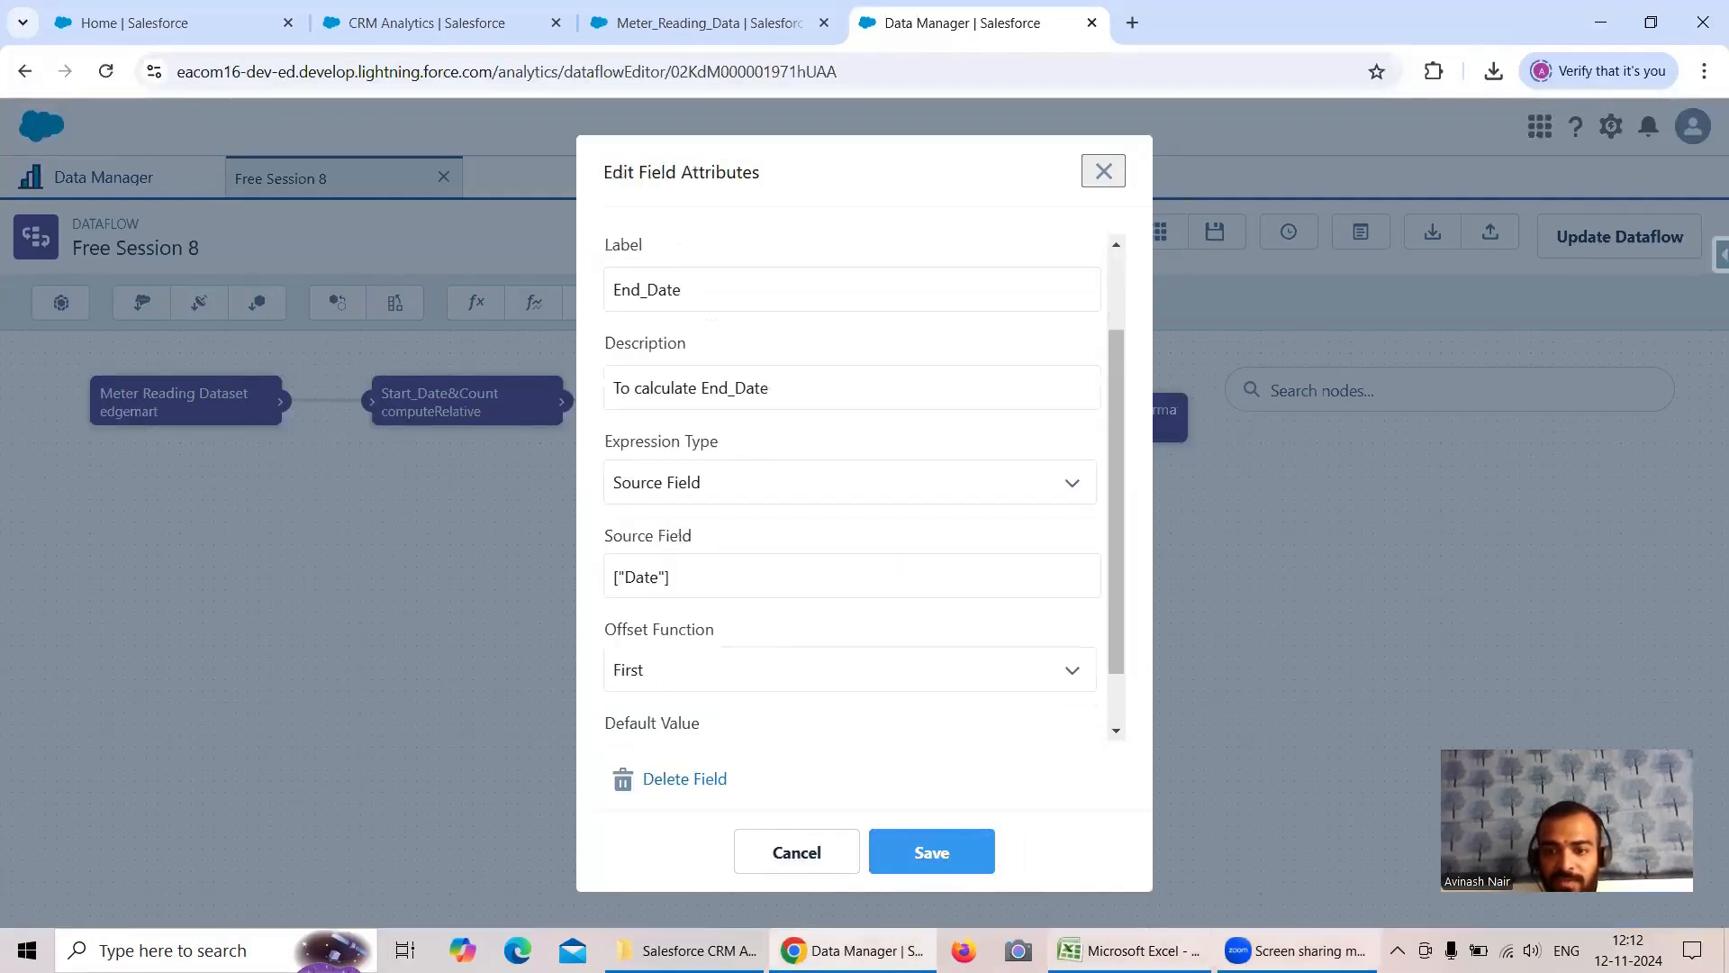
- In Excel, copy the first H134 date, 08-02-2018, into End_Date, autofit that column, and fill the date down through F9
mouse_move(1128, 950)
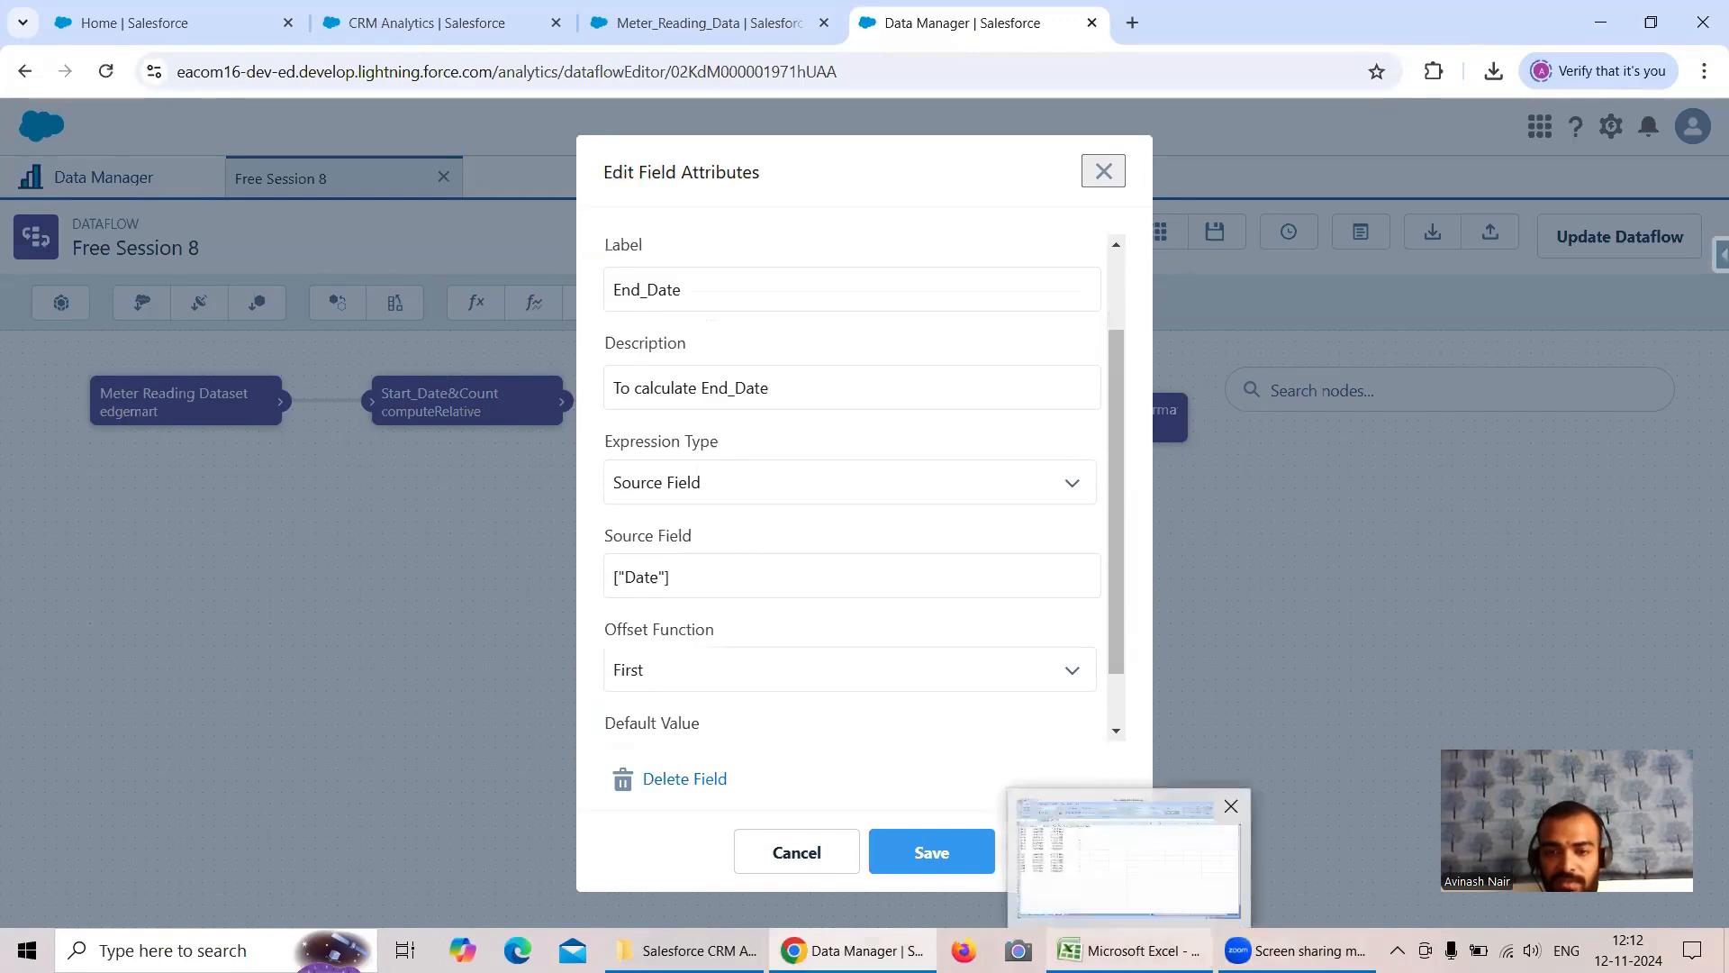
click(1130, 950)
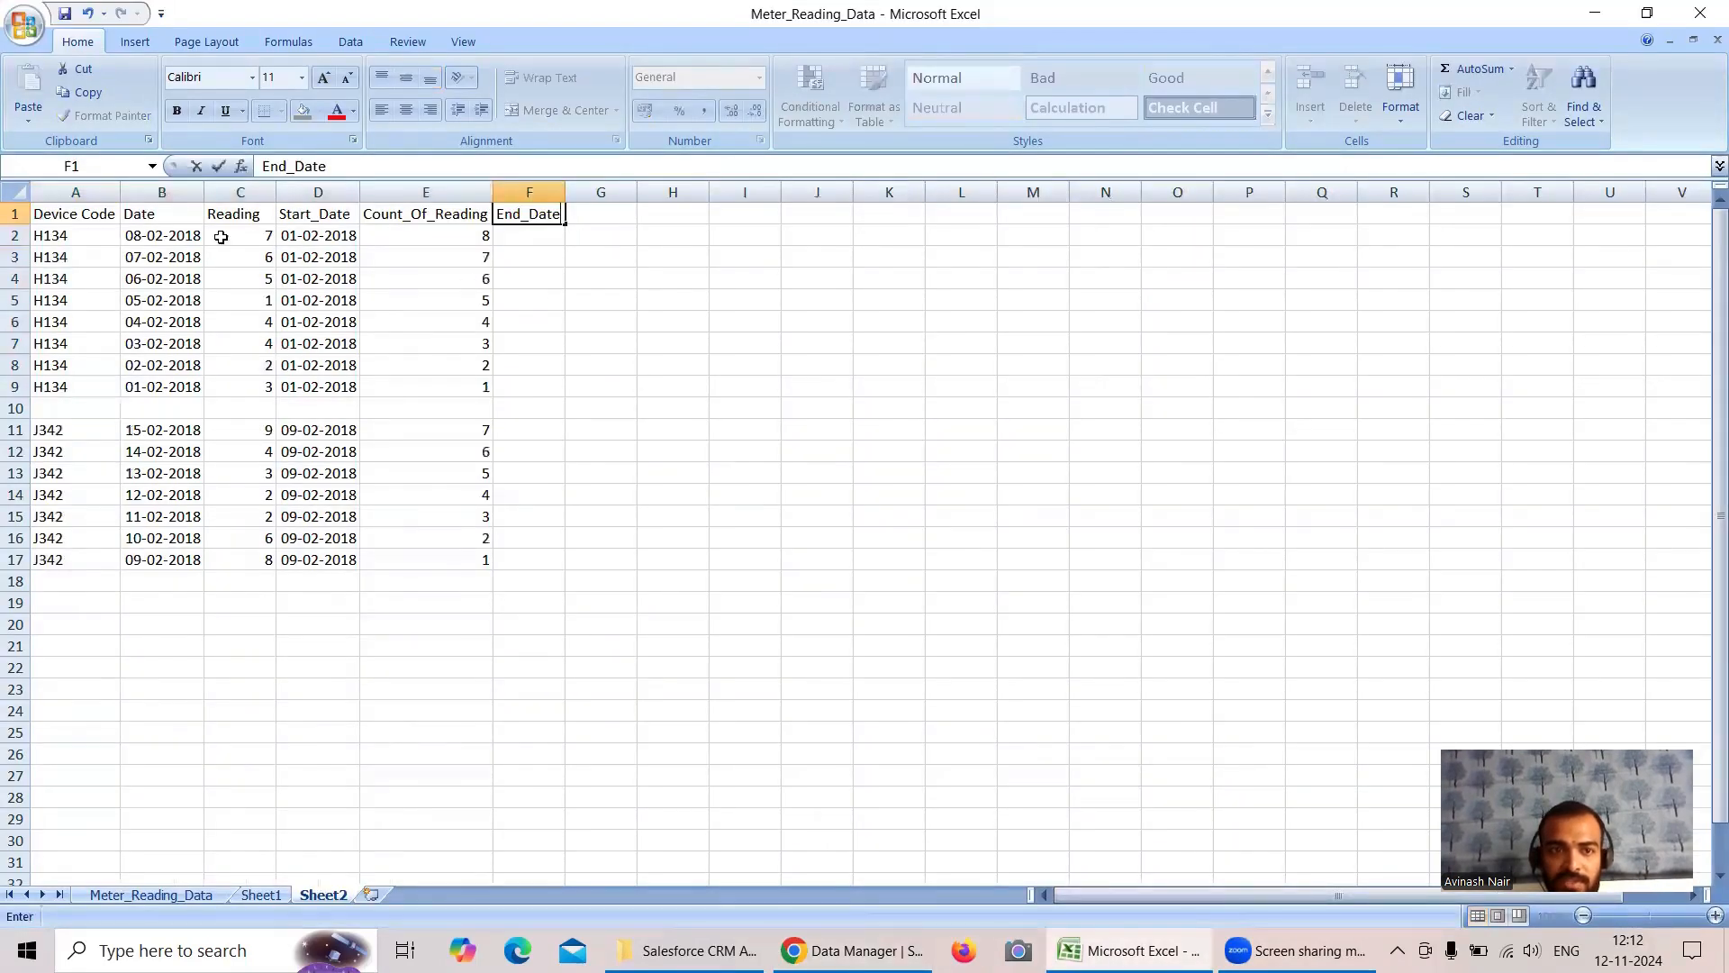
click(179, 237)
key(ctrl+c)
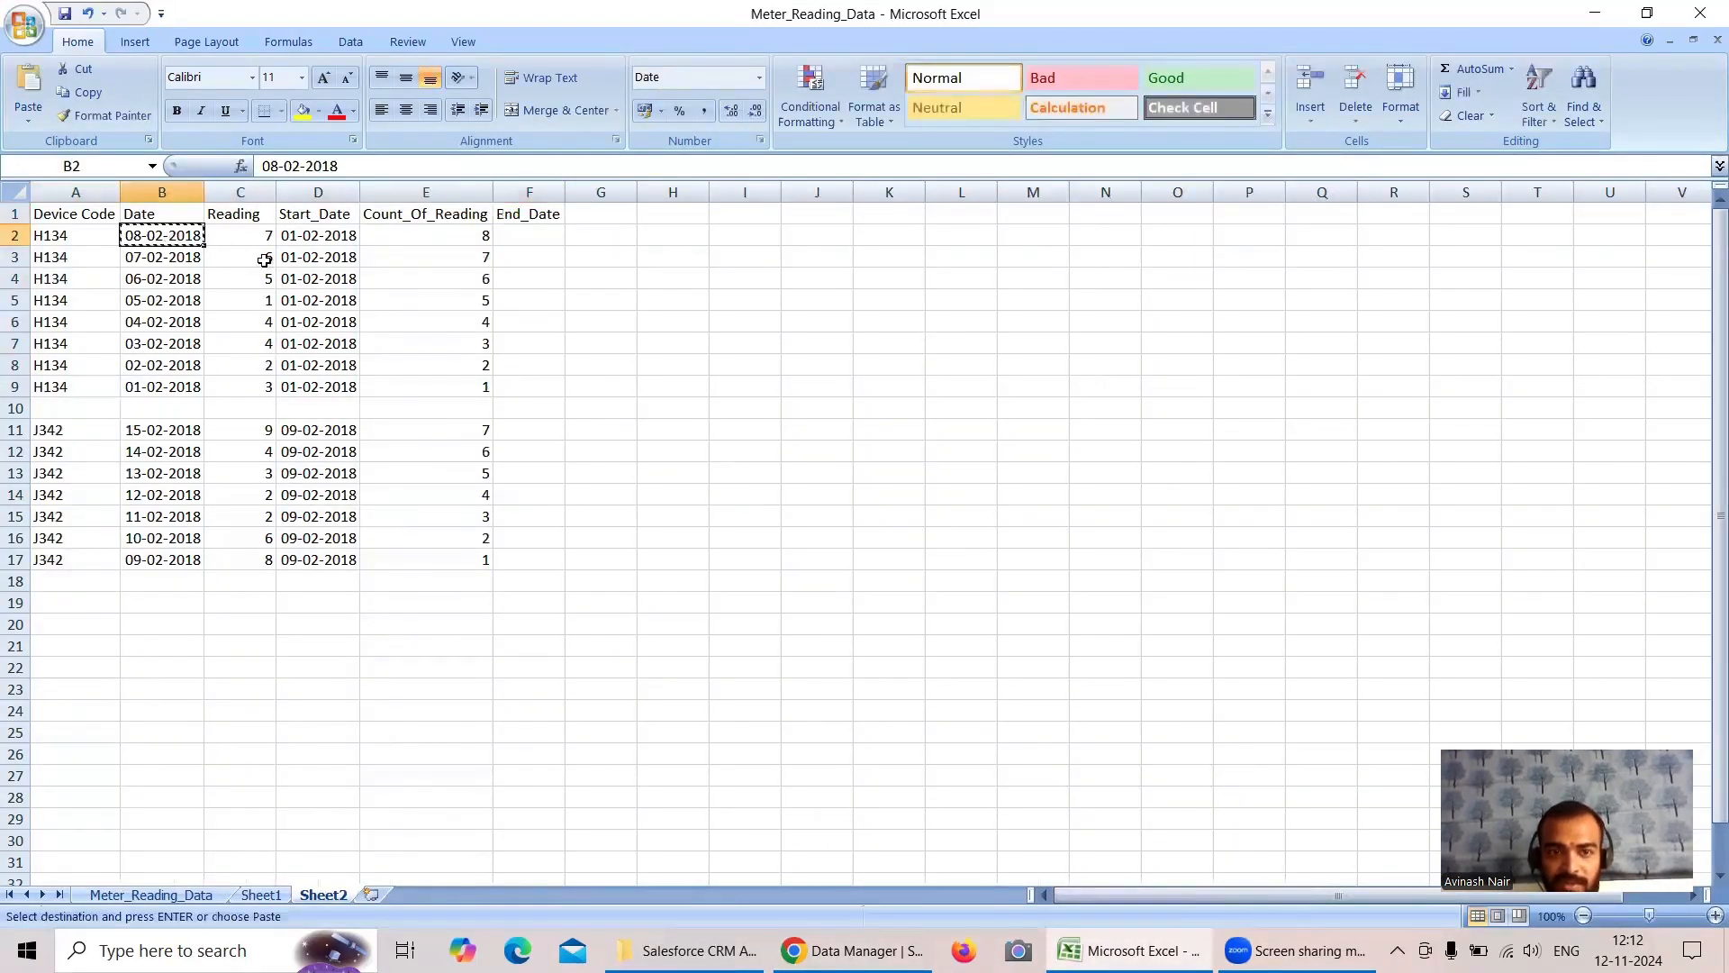
click(536, 235)
key(ctrl+v)
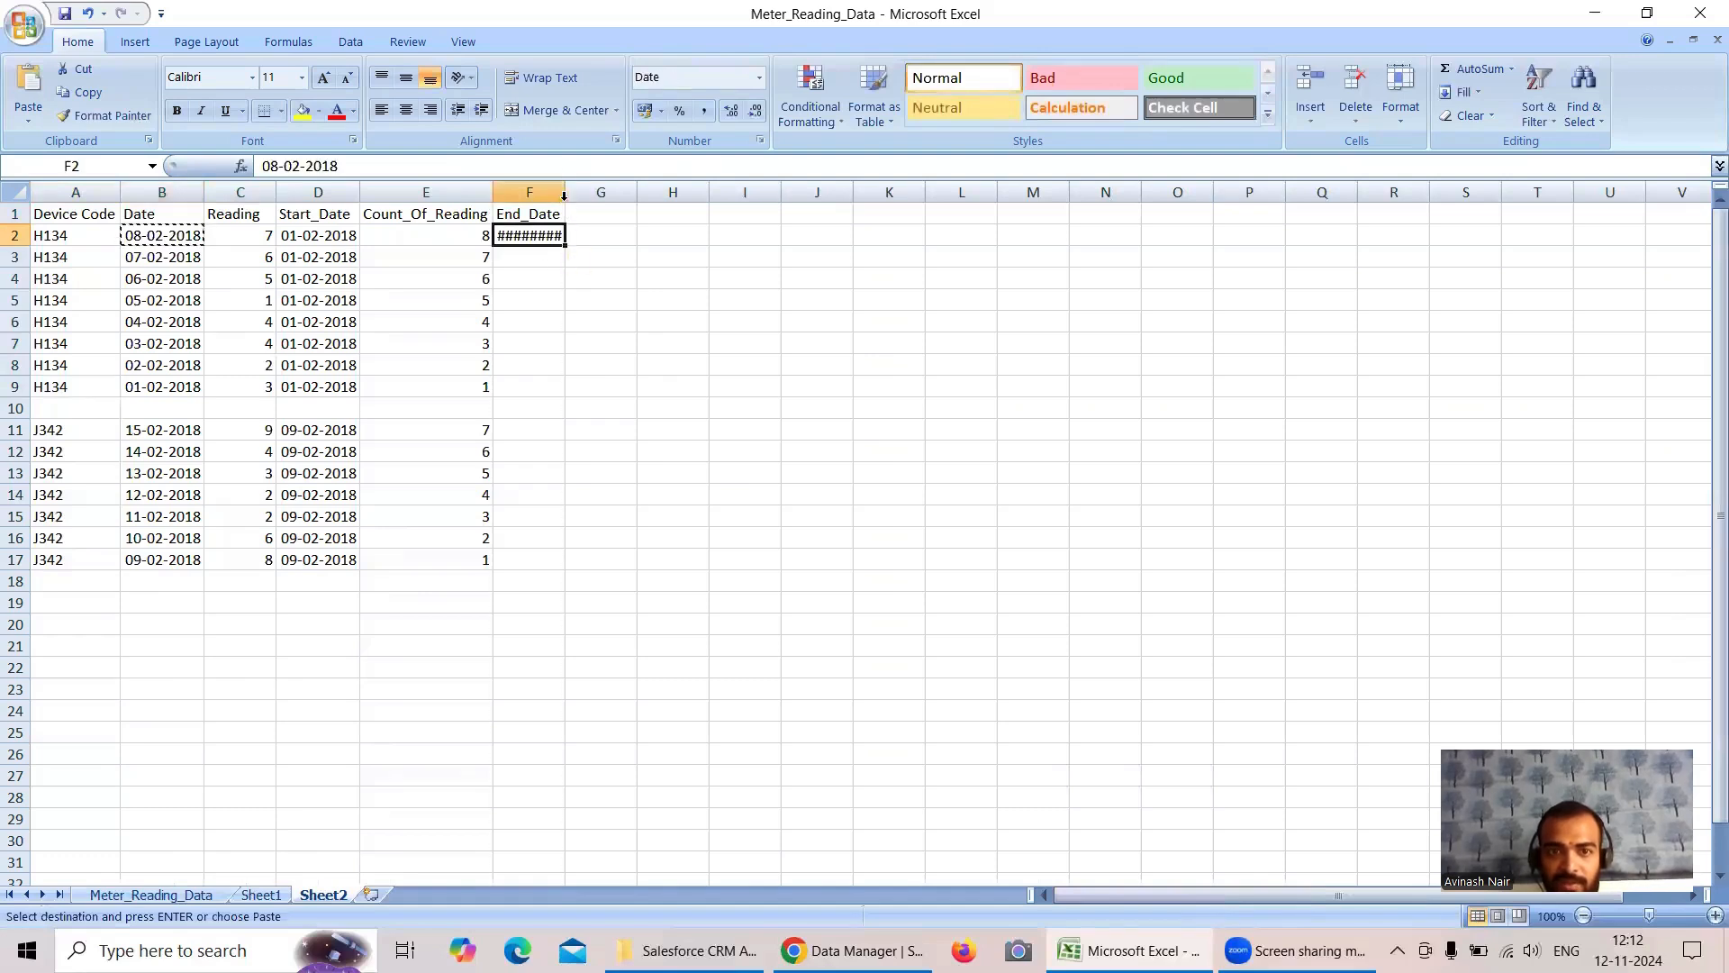
double_click(563, 194)
click(559, 255)
key(ctrl+v)
drag(558, 236, 590, 400)
- Copy the first J342 date, 15-02-2018, into End_Date at F11 and fill it down through F17
click(162, 434)
key(ctrl+c)
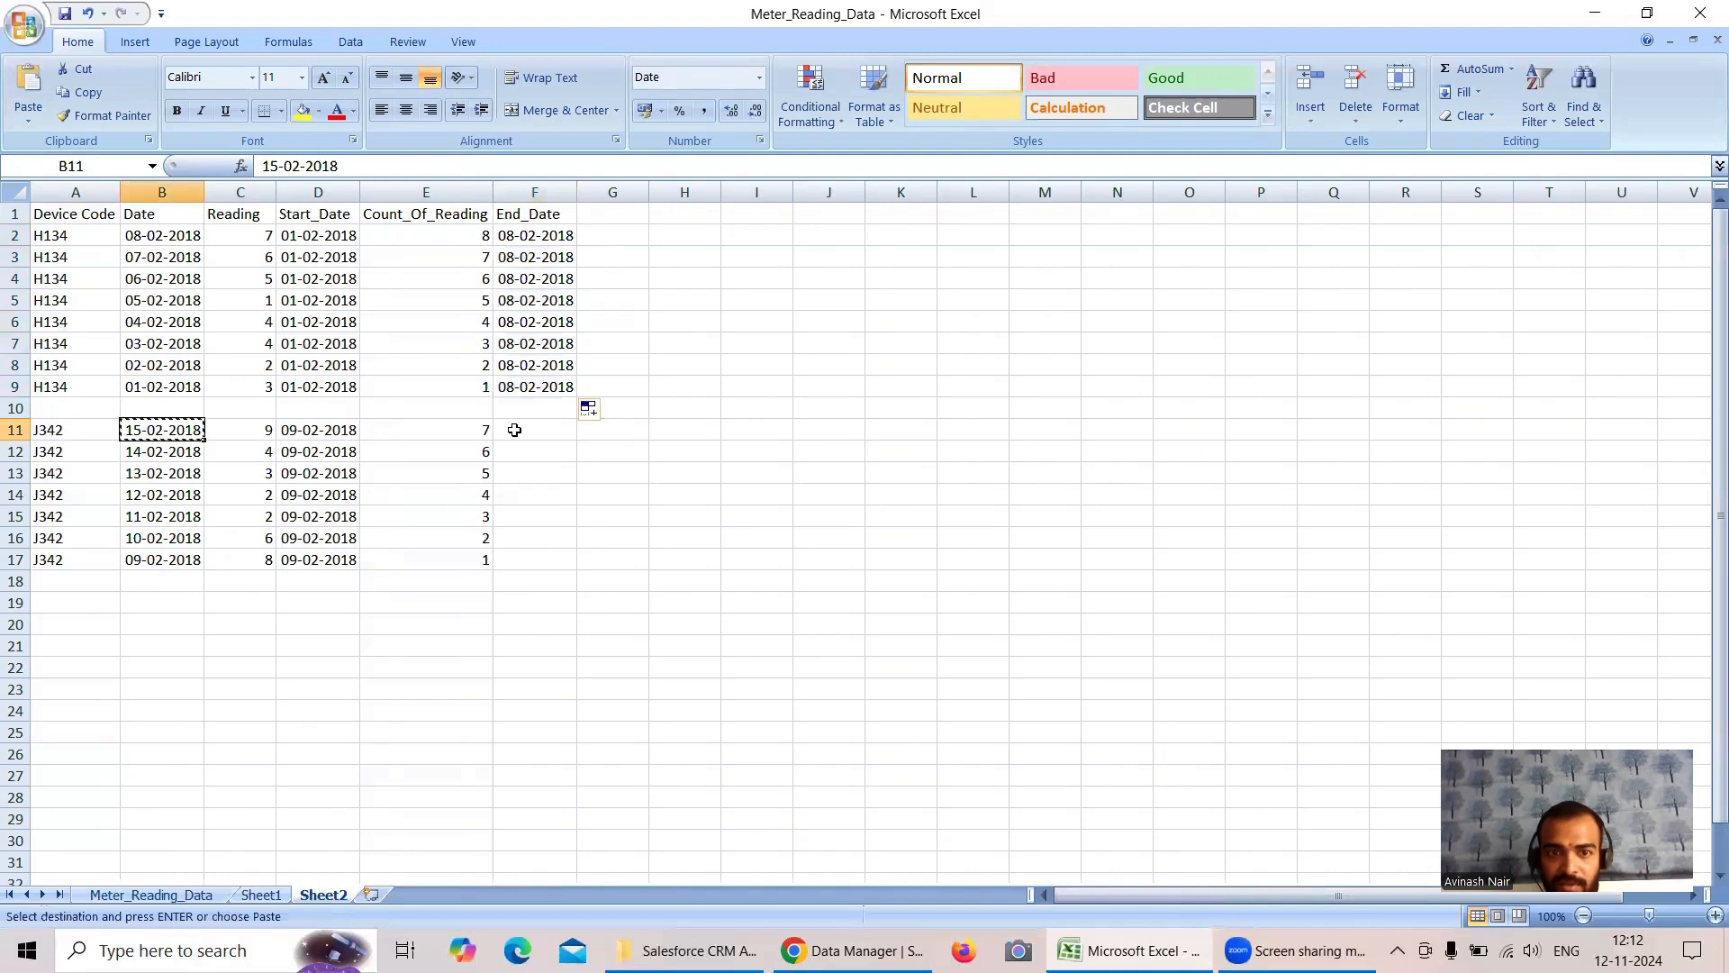
click(513, 430)
key(ctrl+v)
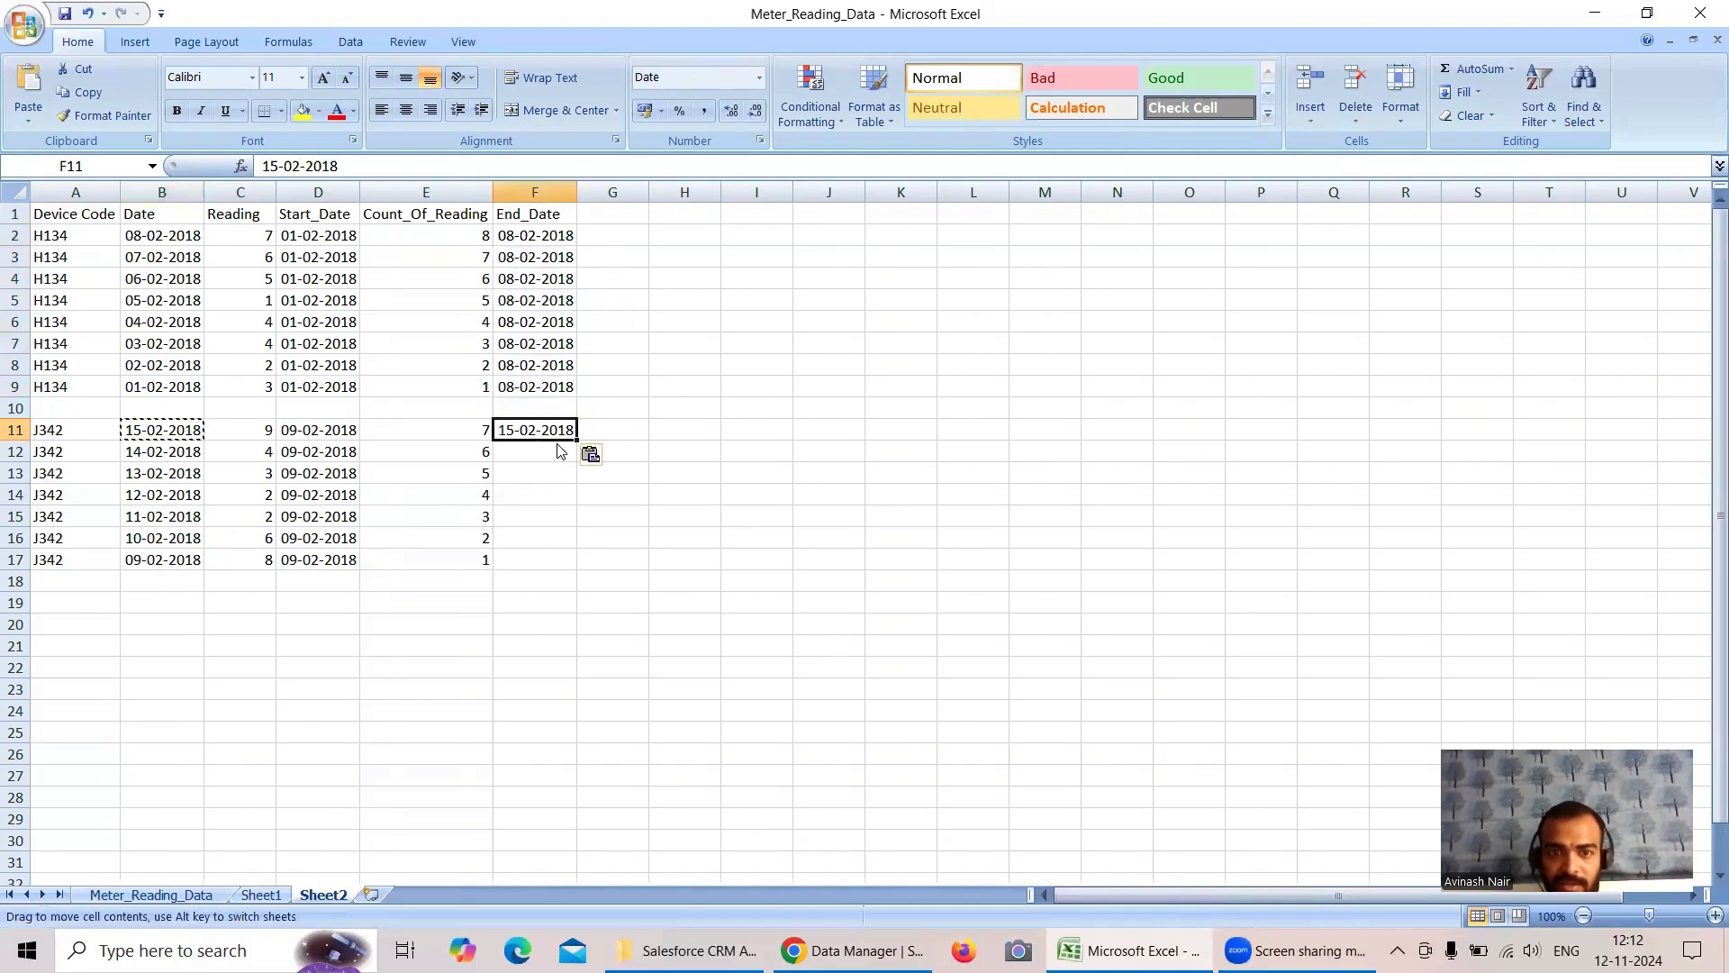
click(559, 453)
key(ctrl+v)
drag(556, 432, 578, 569)
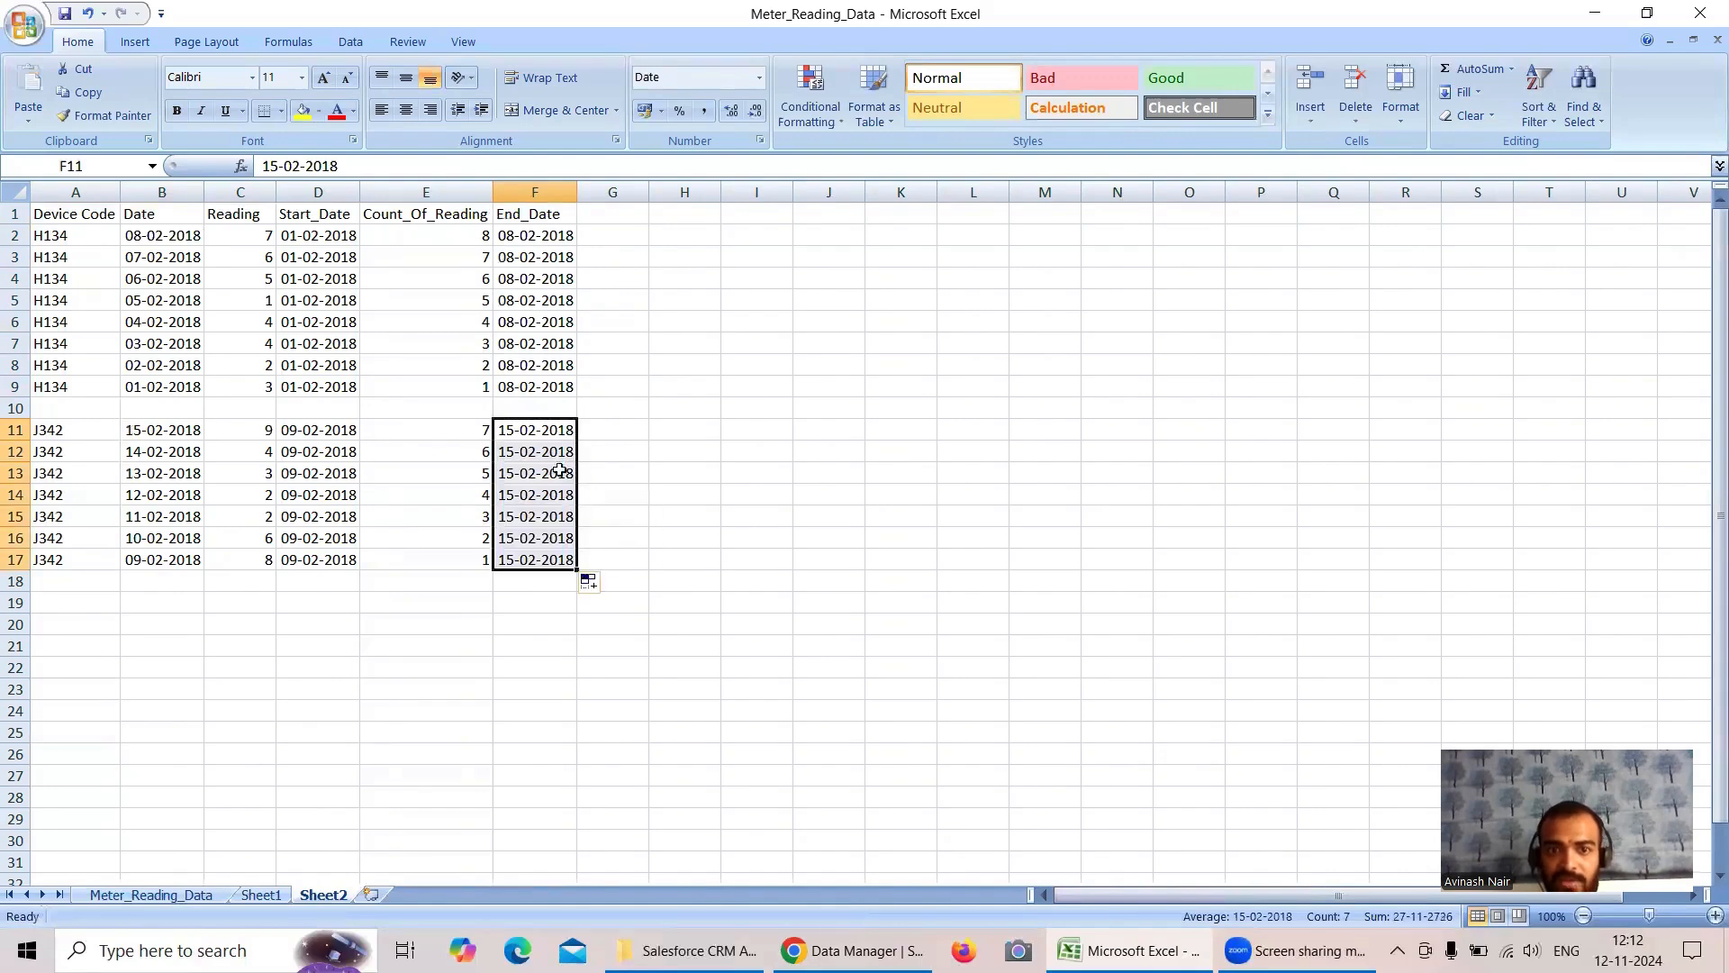